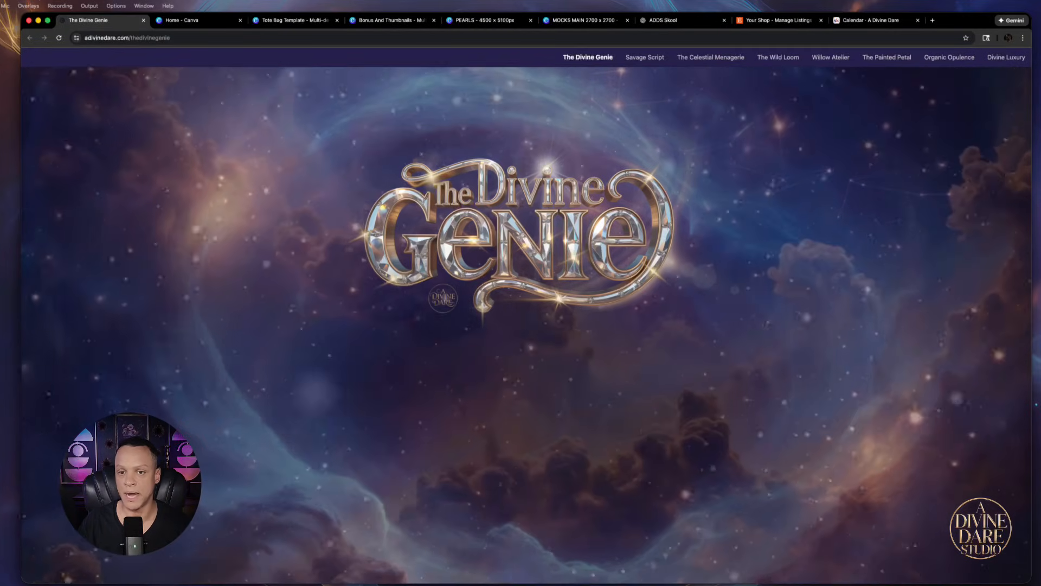
- Open the Savage Script generator page on the Divine Genie site
left_click(640, 61)
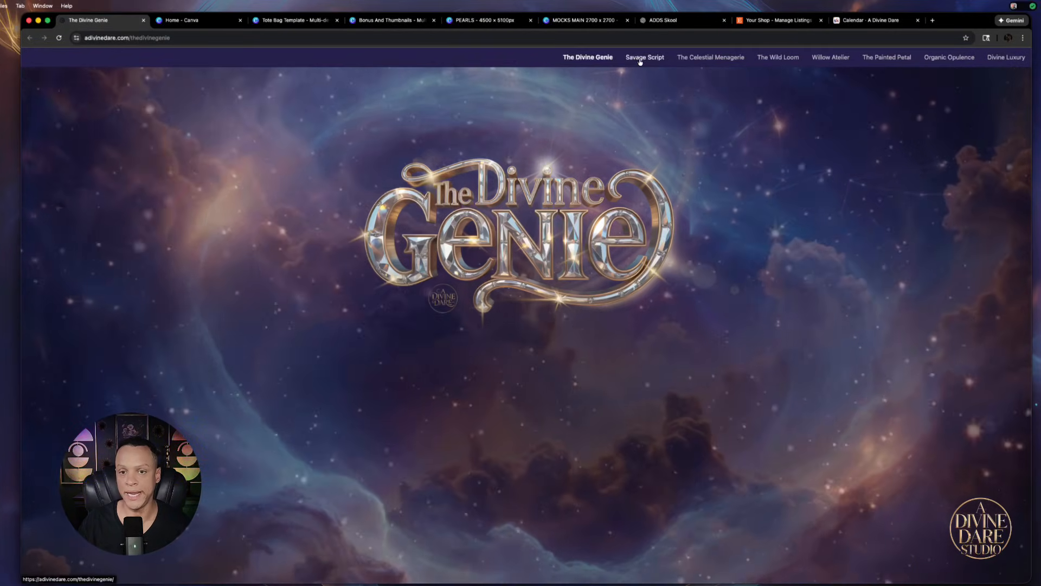
left_click(639, 59)
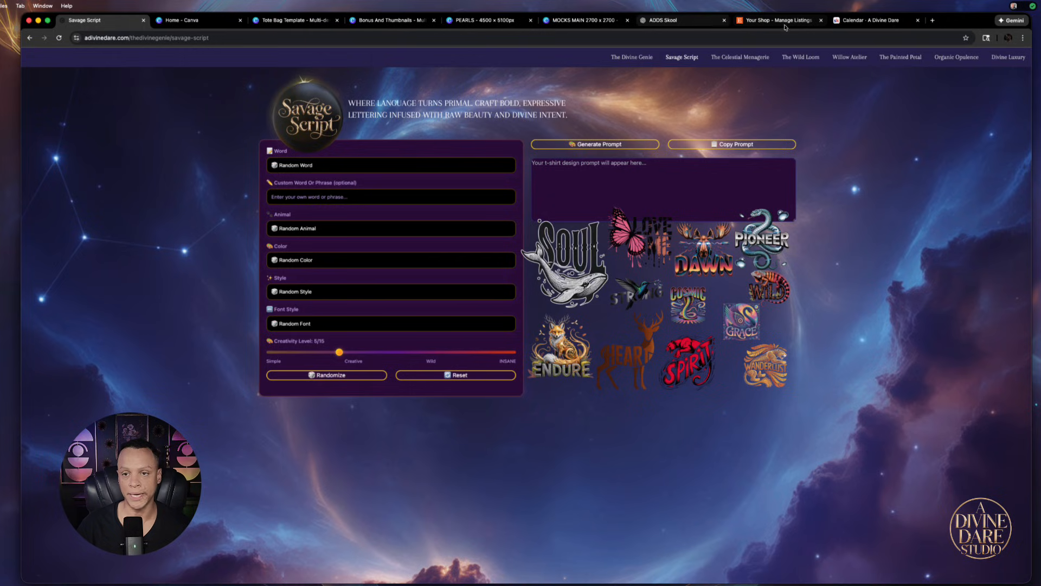
- Close the calendar, shop, ADOS Skool, MOCKS MAIN, Bonus And Thumbnails and Tote Bag Template pages, keeping Canva Home and PEARLS open
left_click(822, 20)
left_click(821, 20)
left_click(724, 20)
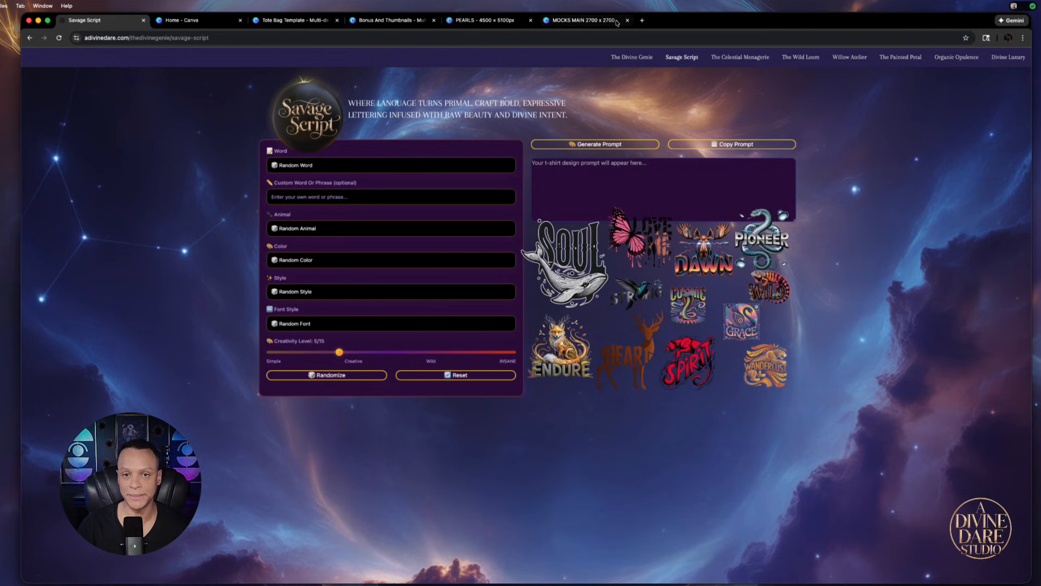
left_click(627, 22)
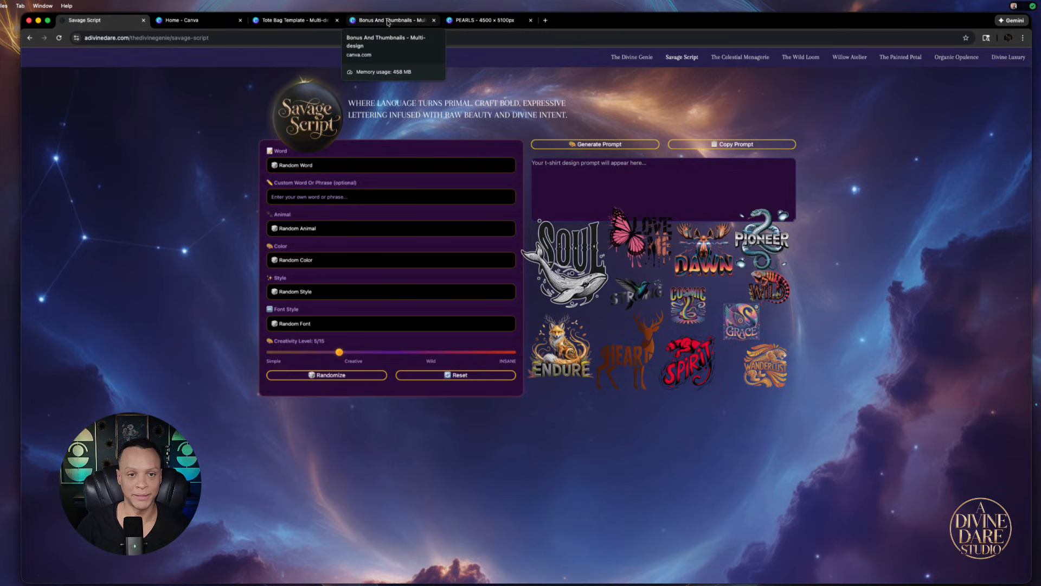
left_click(434, 21)
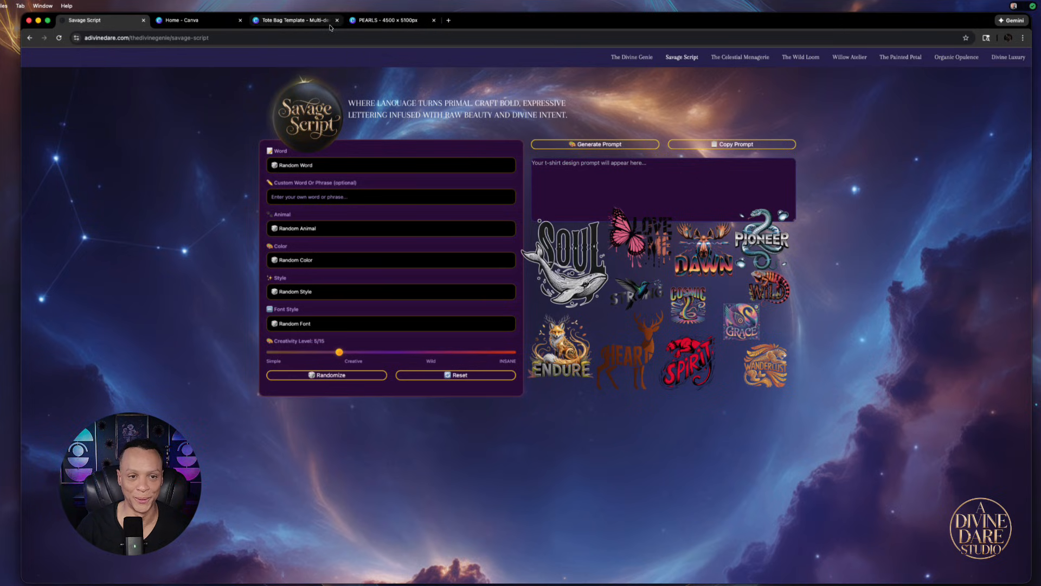
left_click(336, 21)
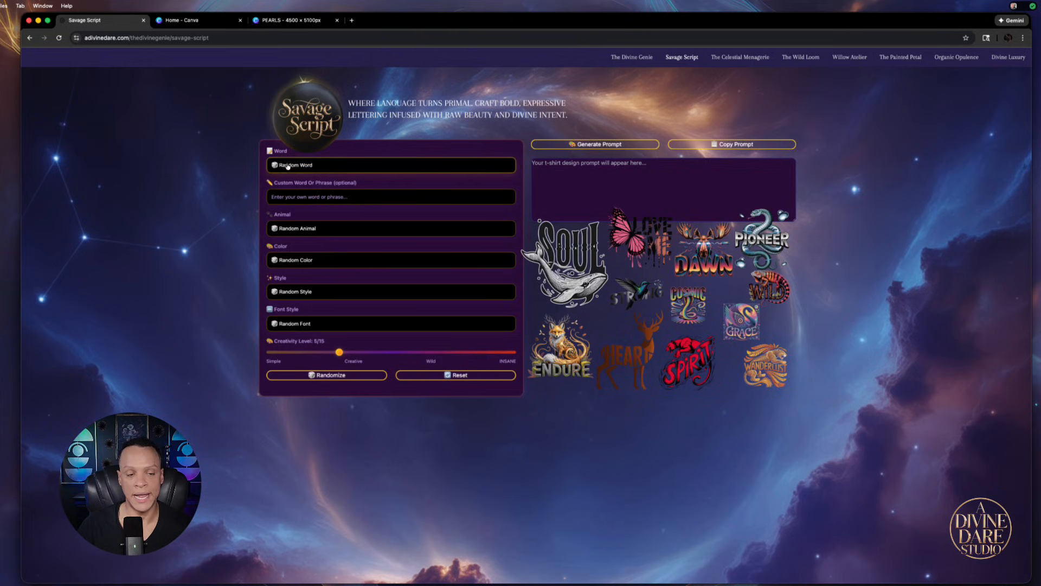
- Examine the words offered for the Word option and the field for a custom word or phrase
left_click(340, 171)
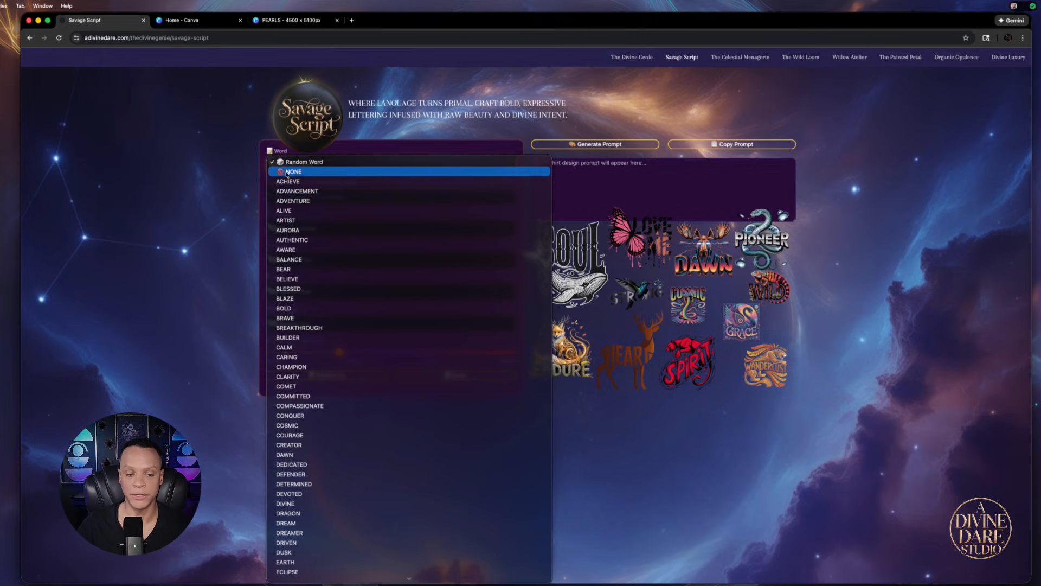
scroll(293, 293, "down", 10)
scroll(297, 347, "down", 10)
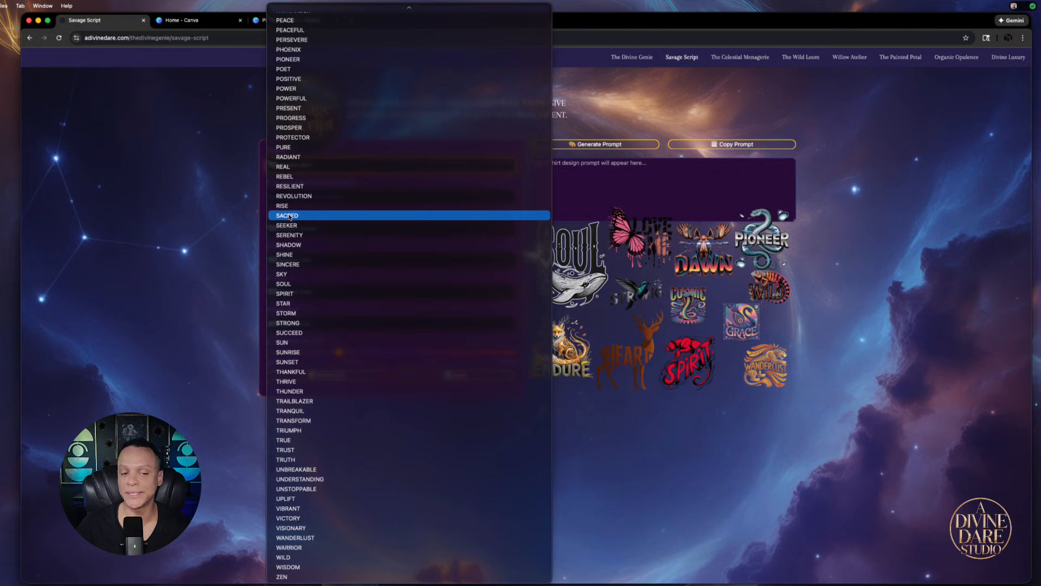
left_click(229, 226)
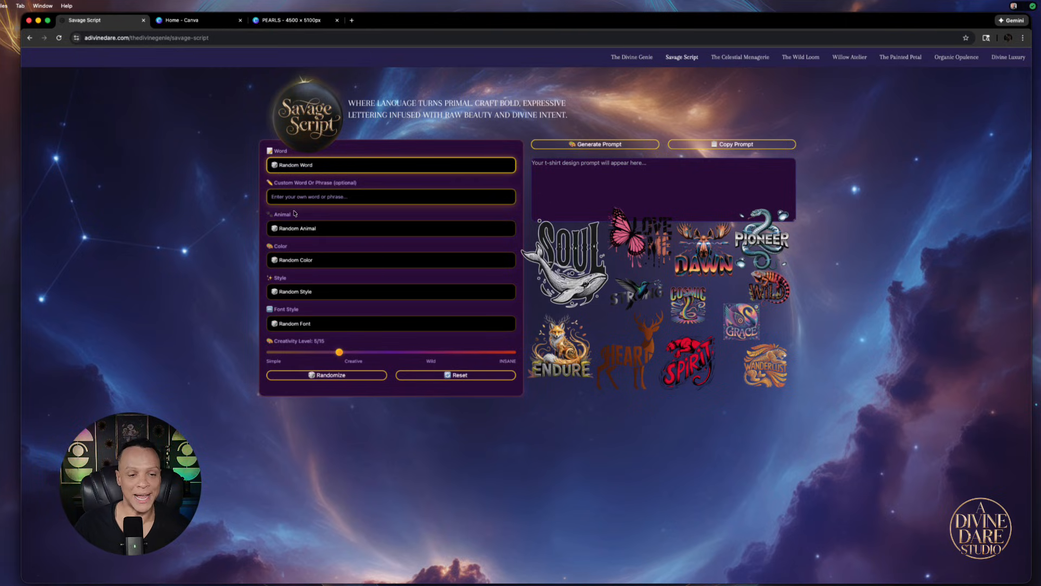
left_click(342, 197)
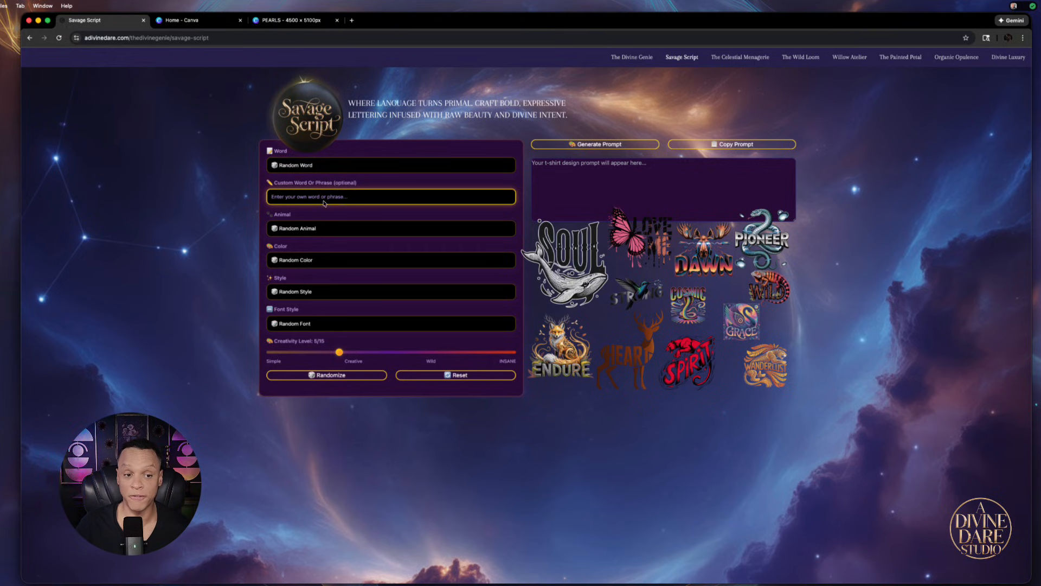
left_click(296, 171)
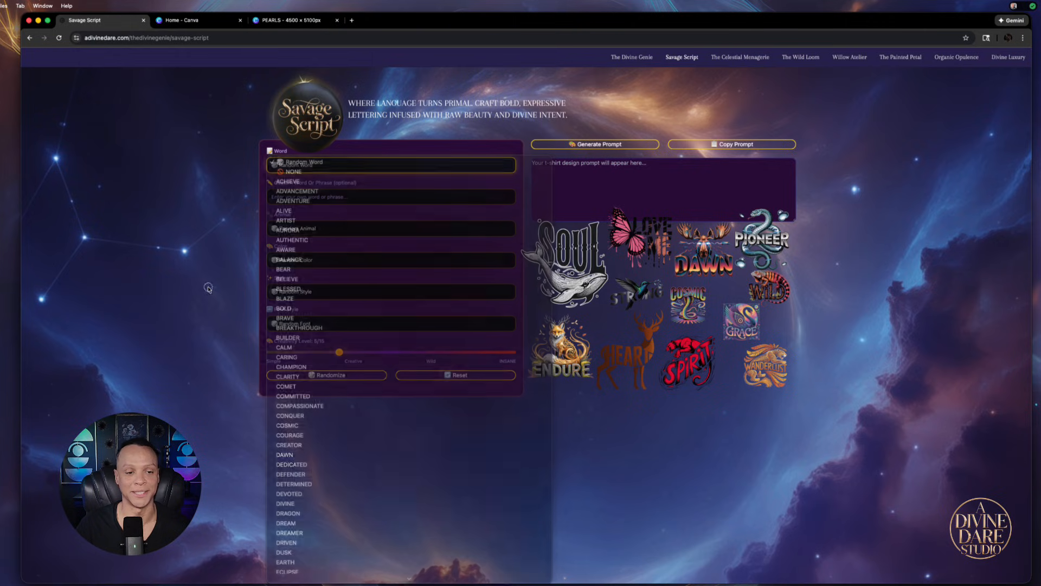
key("Escape")
left_click(329, 199)
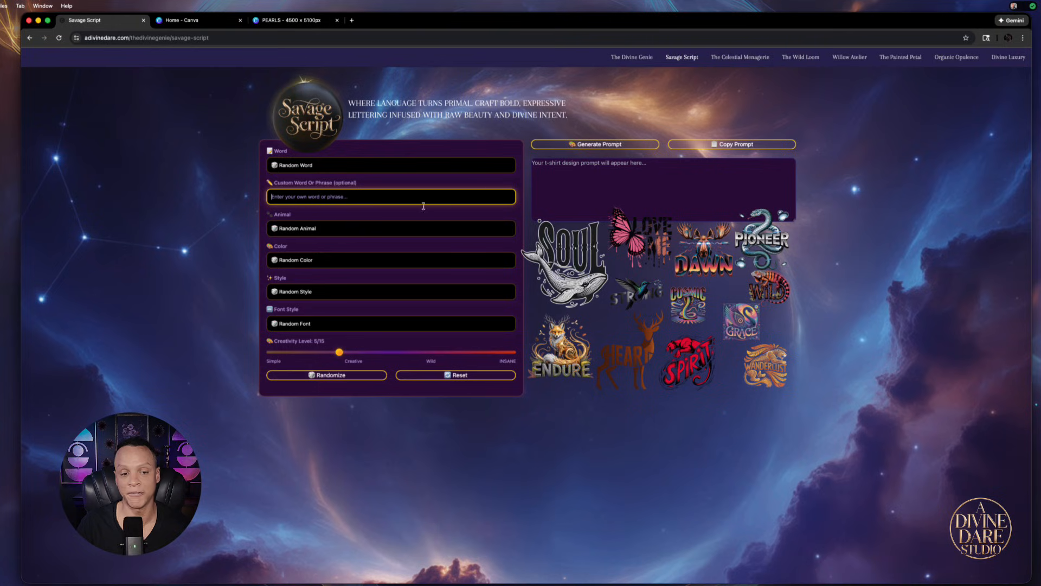
- Browse the available animals, and set both the Animal and the Word options to NONE
left_click(336, 232)
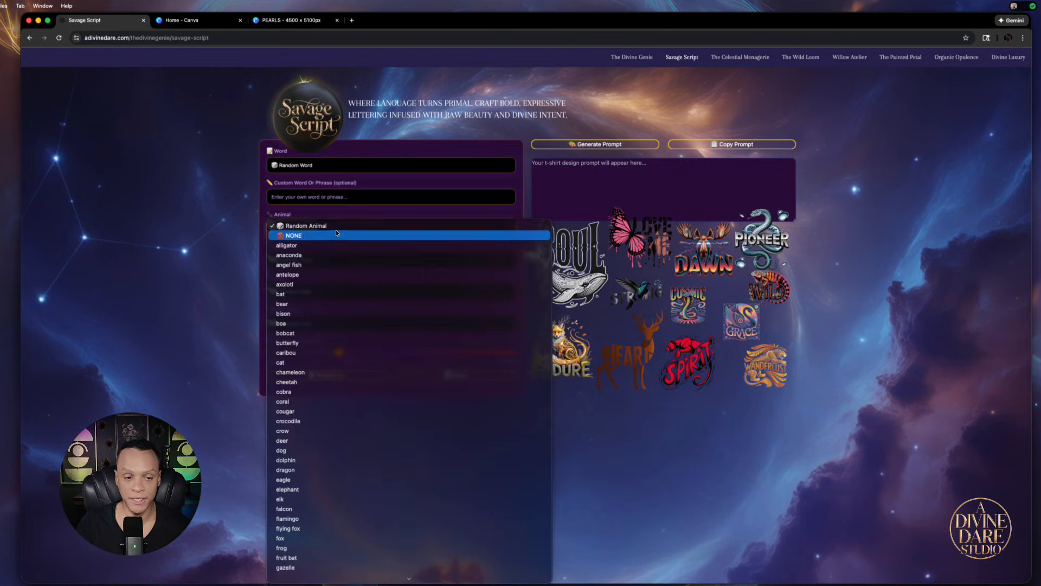
scroll(303, 308, "down", 10)
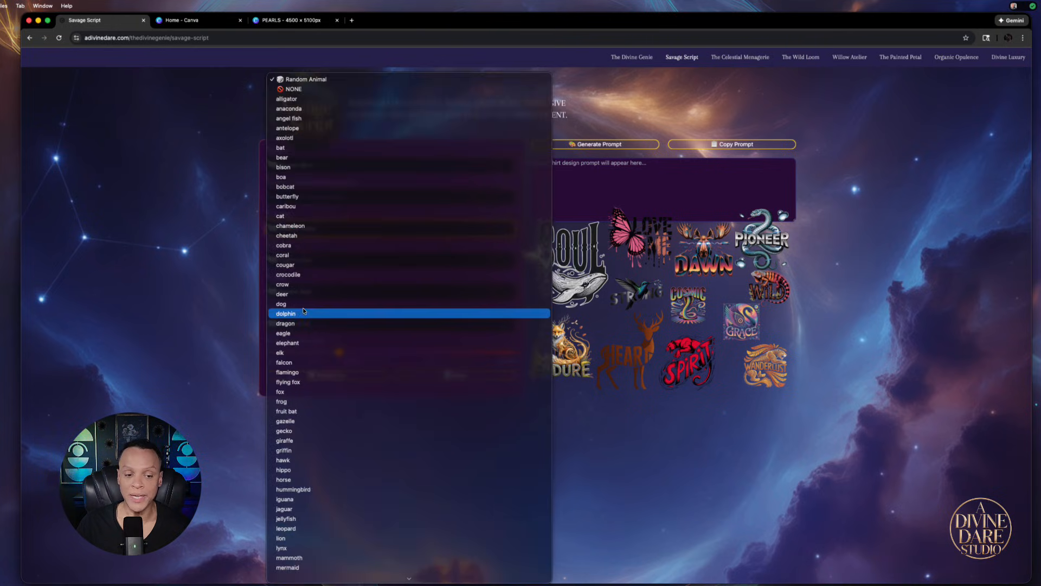
scroll(303, 308, "down", 5)
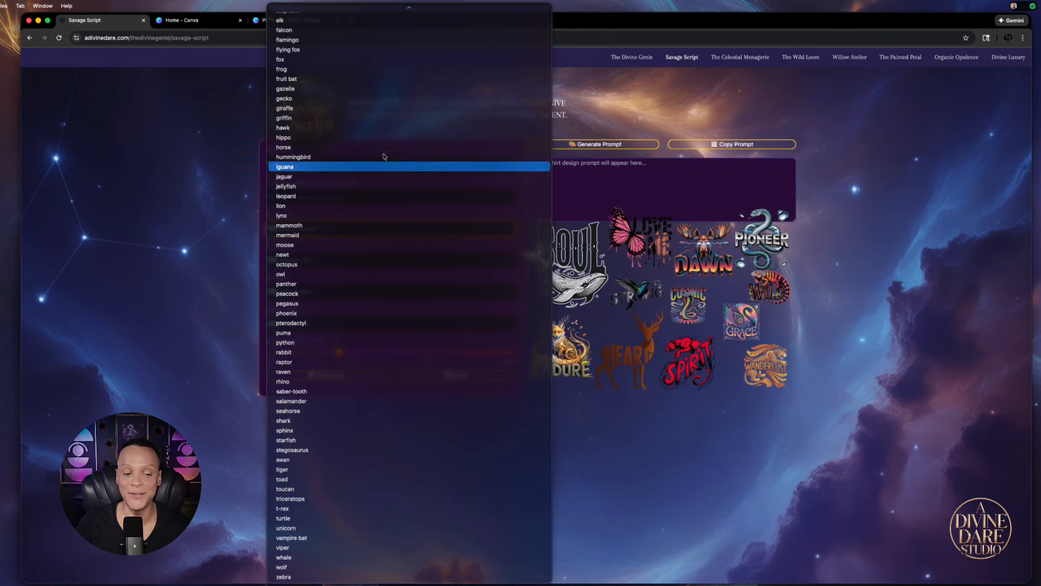
key("Escape")
left_click(302, 230)
left_click(303, 235)
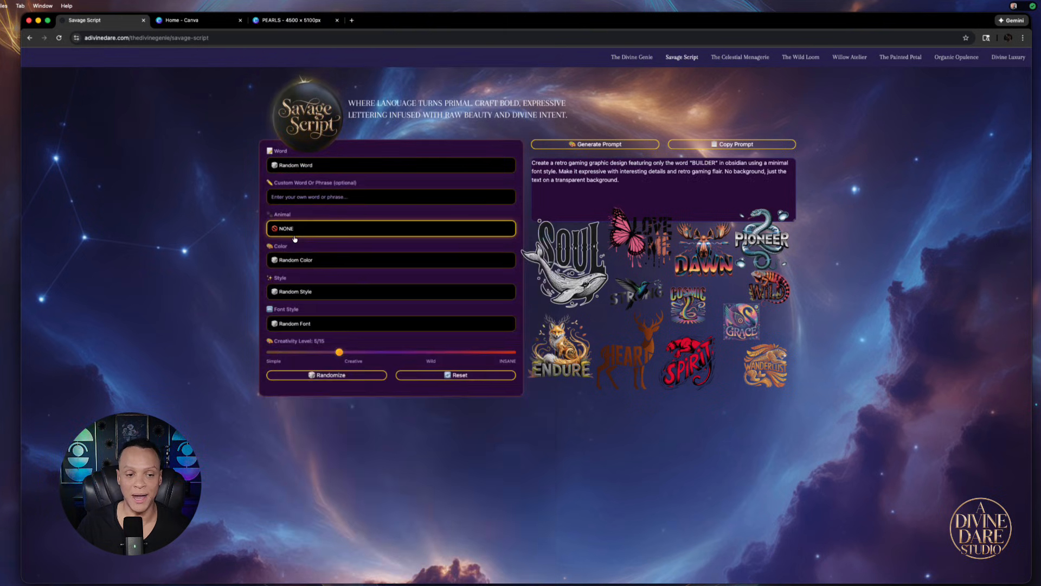
left_click(282, 165)
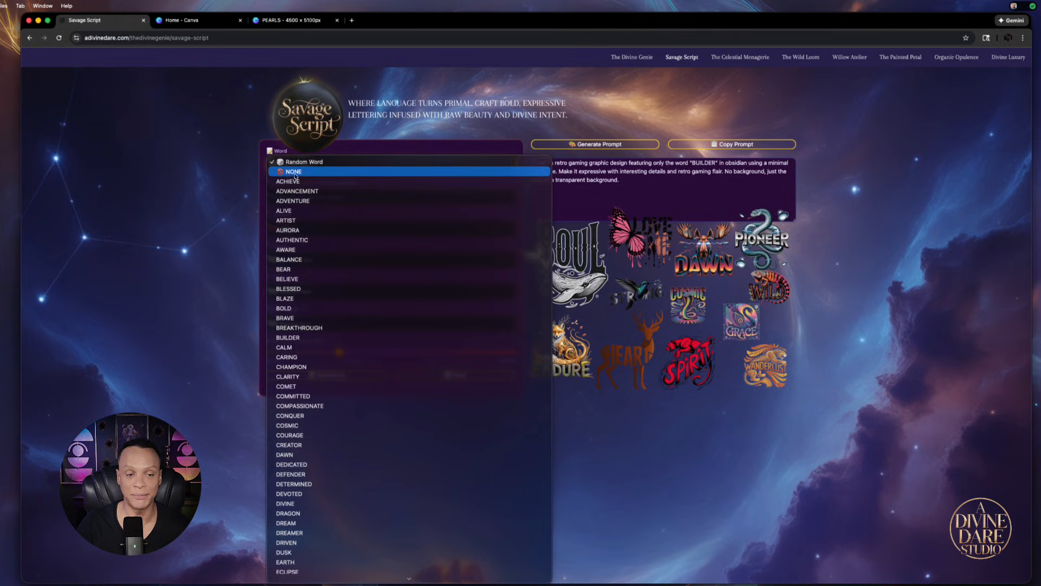
left_click(295, 174)
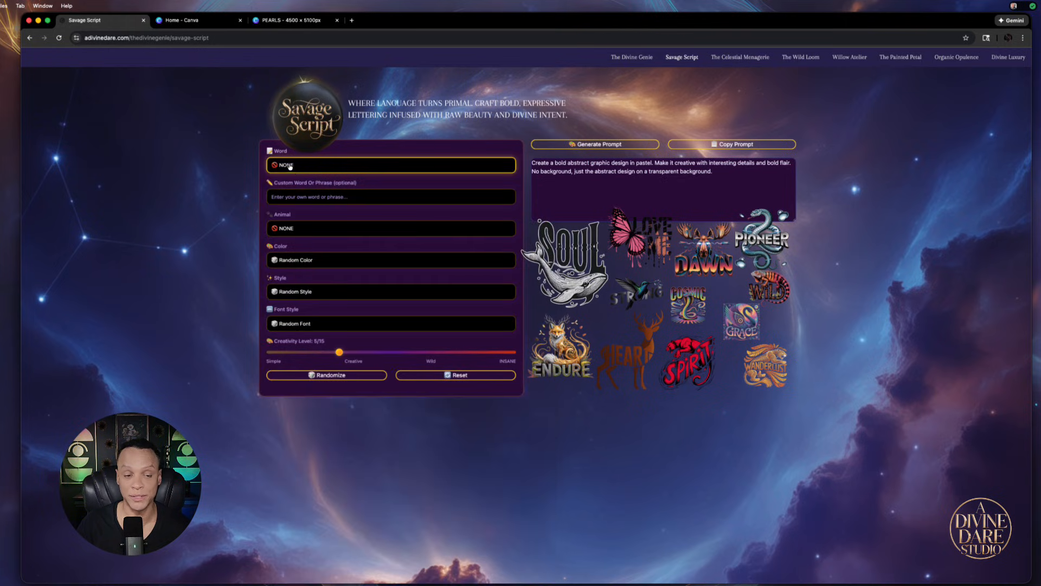
left_click(338, 198)
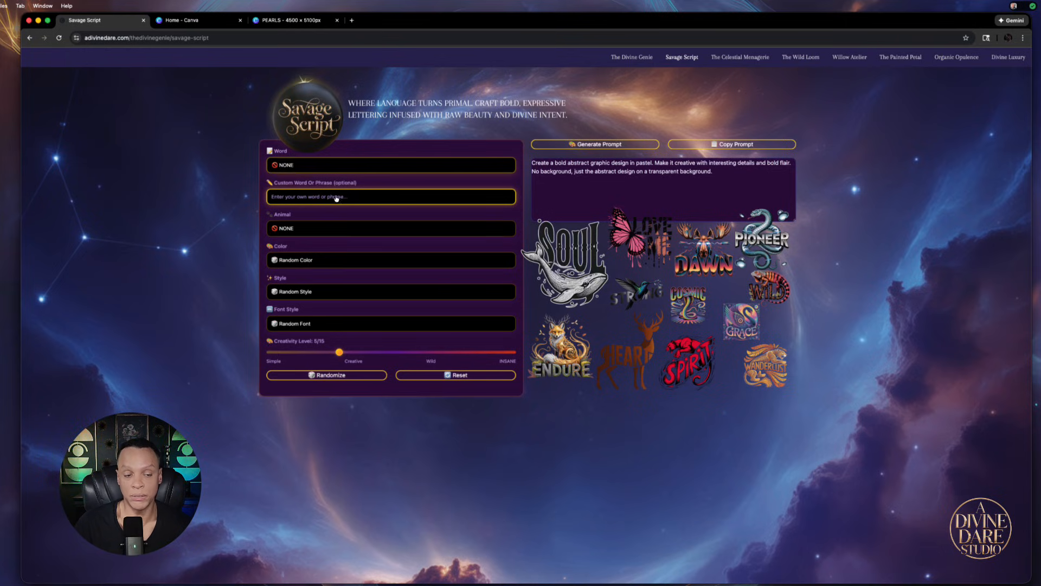
- Examine the choices offered for Color, Style and Font Style, leaving each one on its random option
left_click(309, 260)
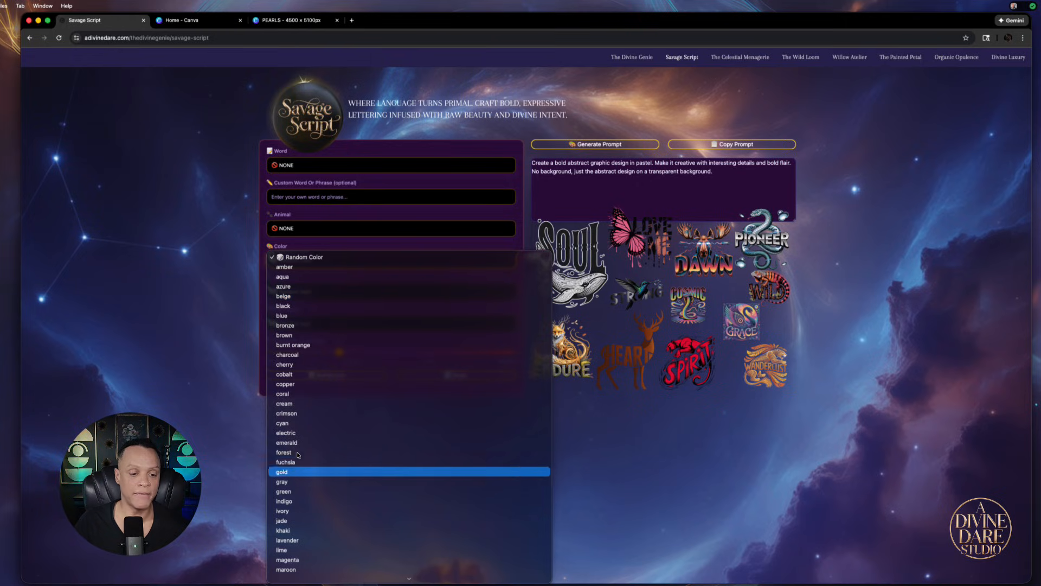
scroll(301, 426, "down", 3)
scroll(300, 427, "down", 5)
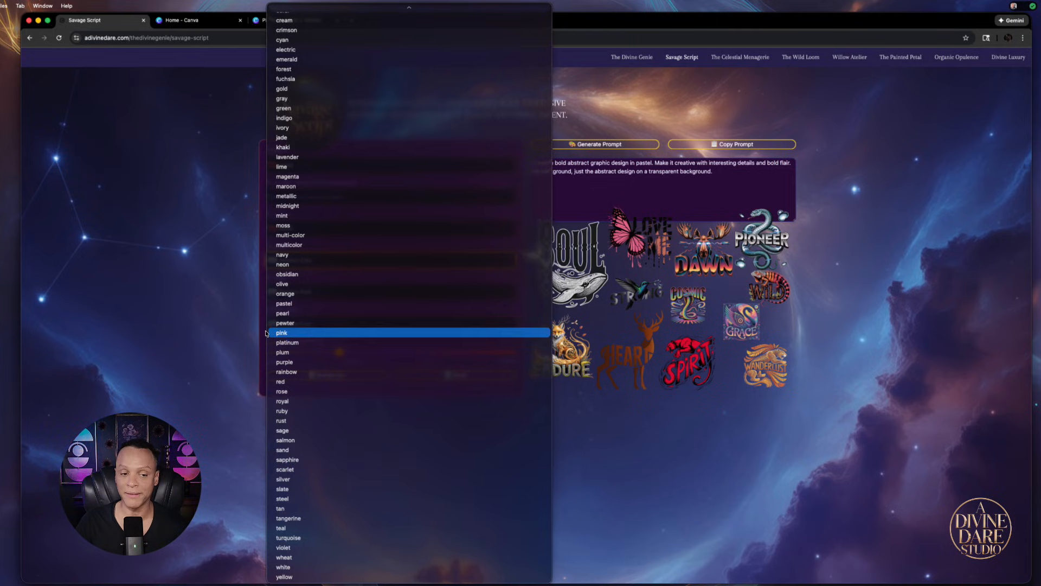
left_click(221, 367)
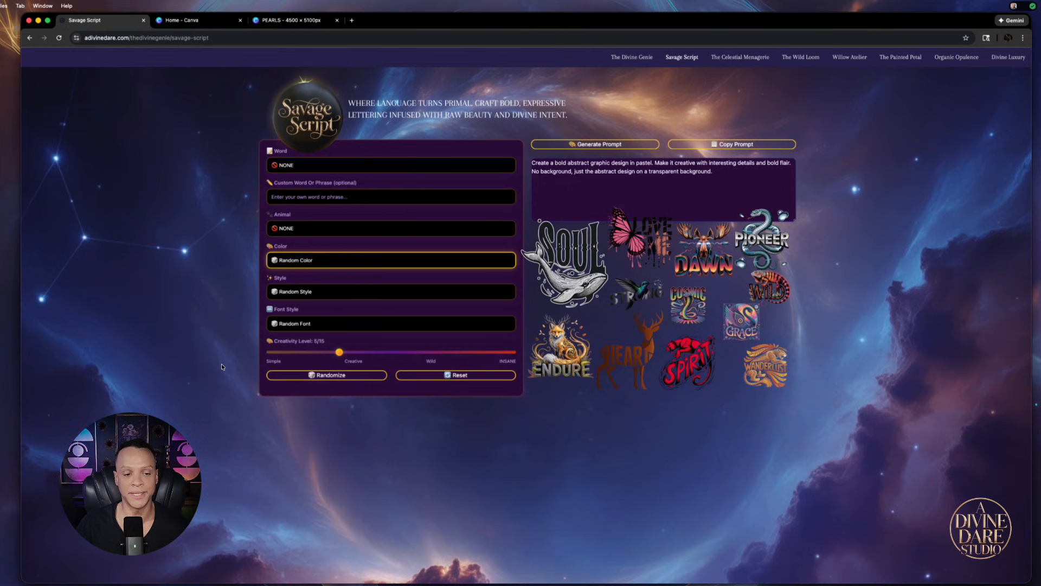
left_click(315, 263)
left_click(252, 352)
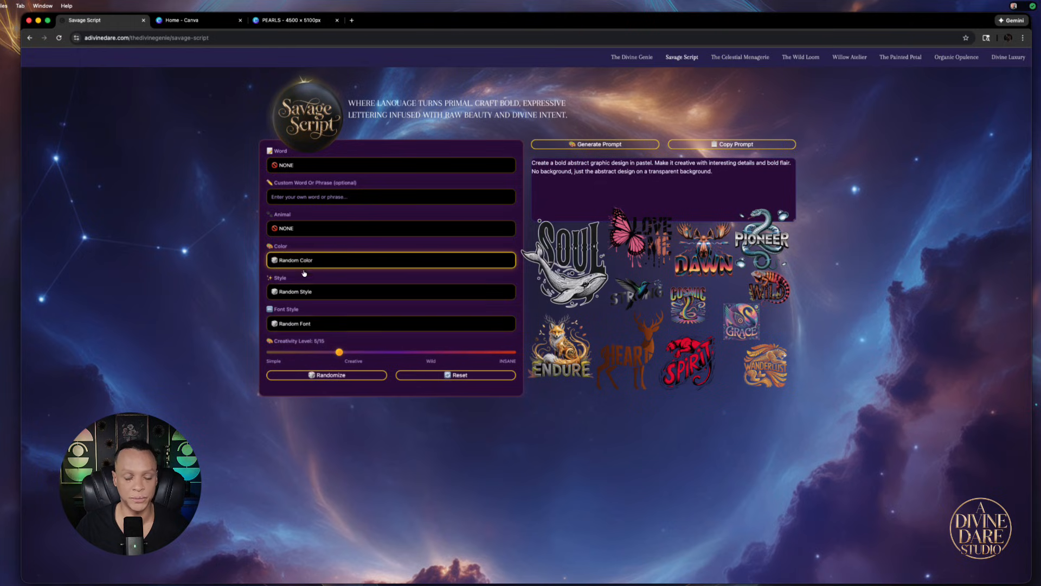
left_click(319, 292)
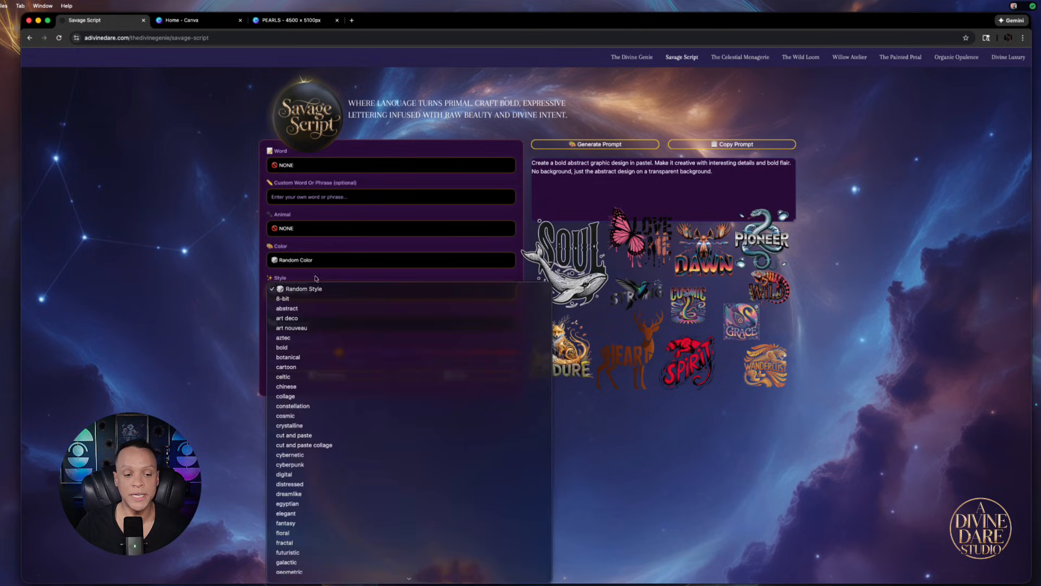
scroll(307, 399, "down", 5)
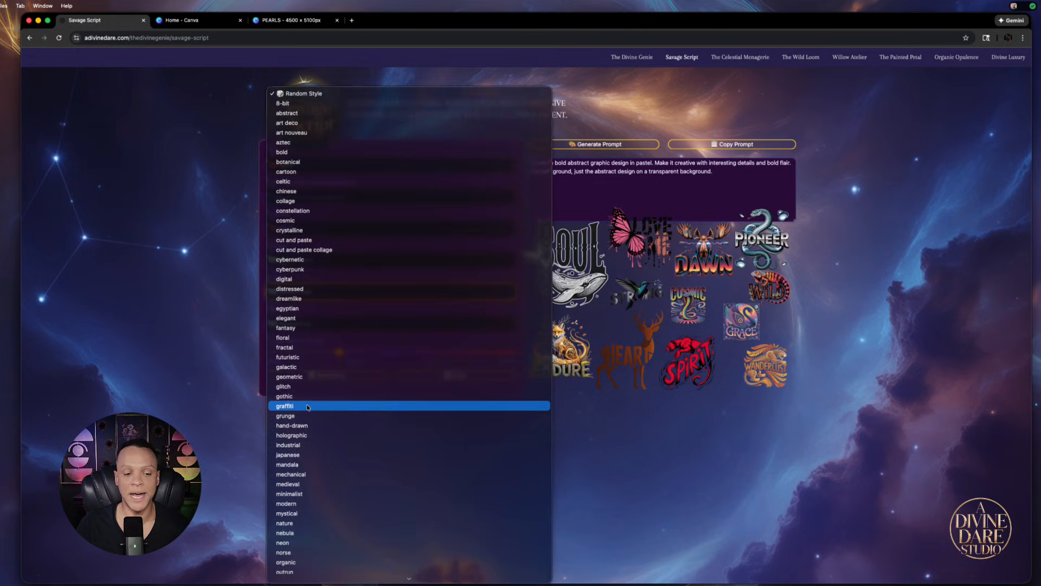
scroll(307, 406, "down", 10)
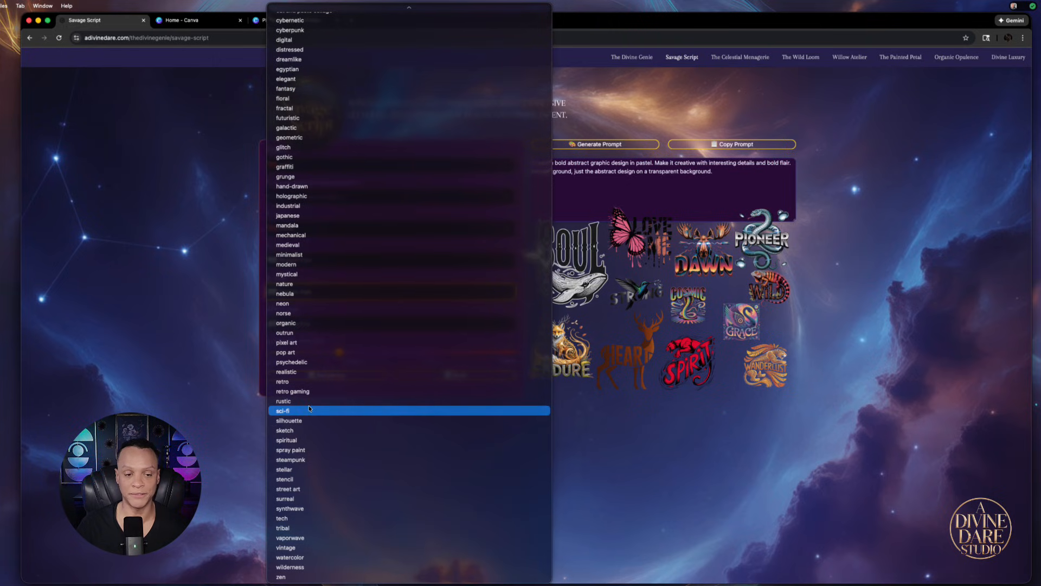
scroll(324, 270, "up", 10)
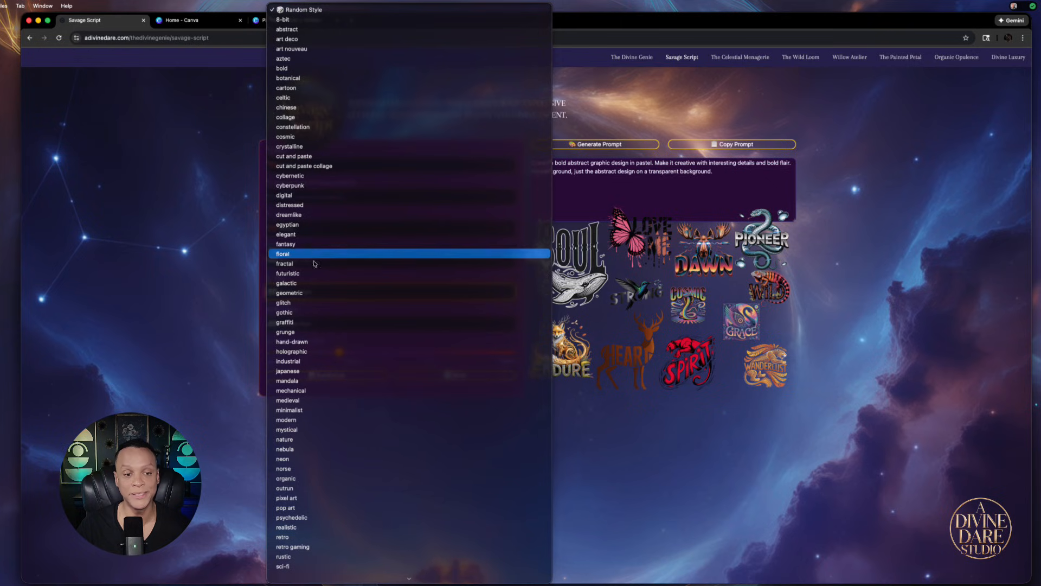
left_click(219, 369)
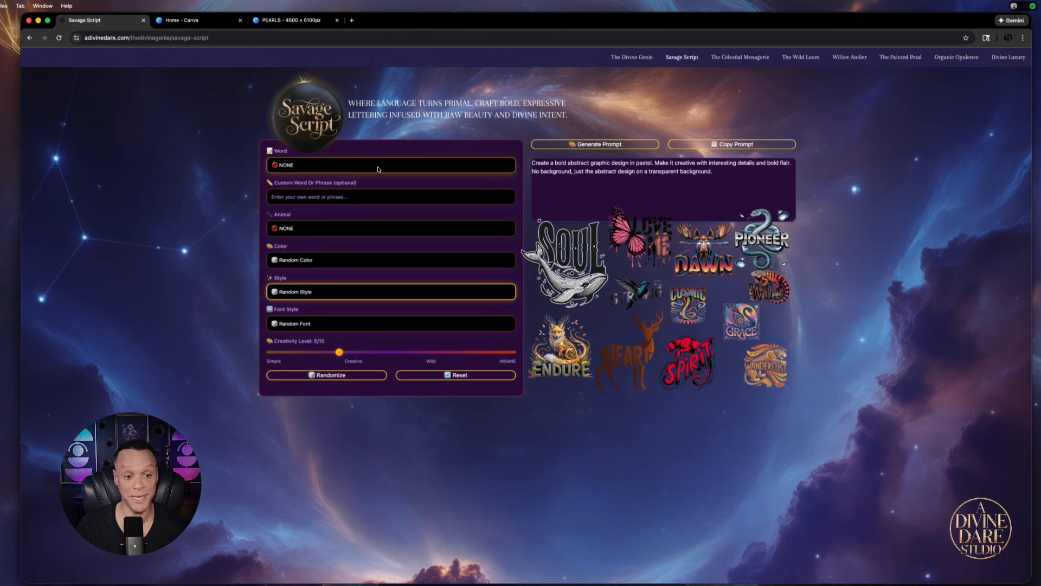
left_click(327, 323)
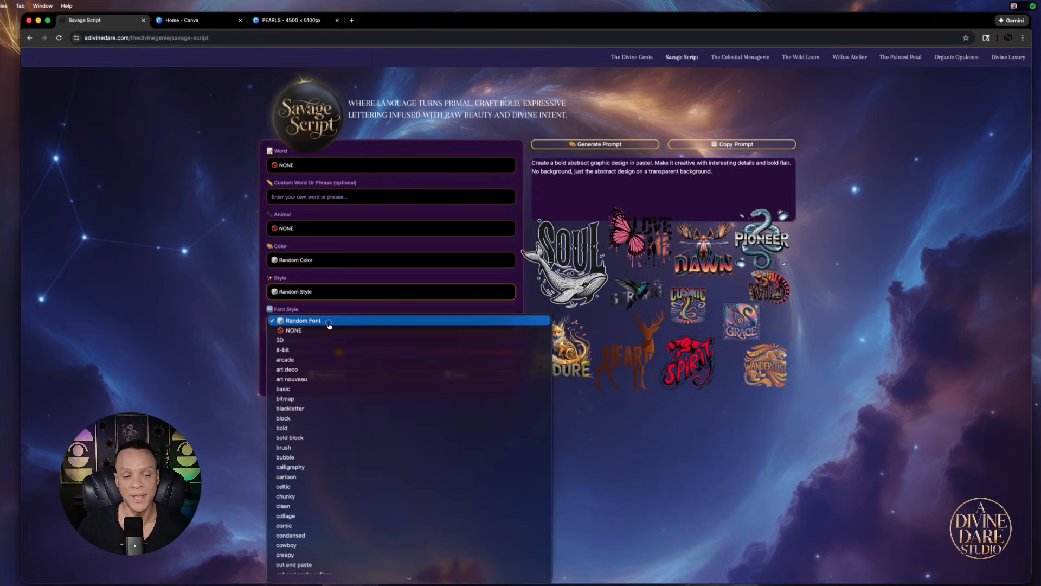
scroll(327, 356, "down", 3)
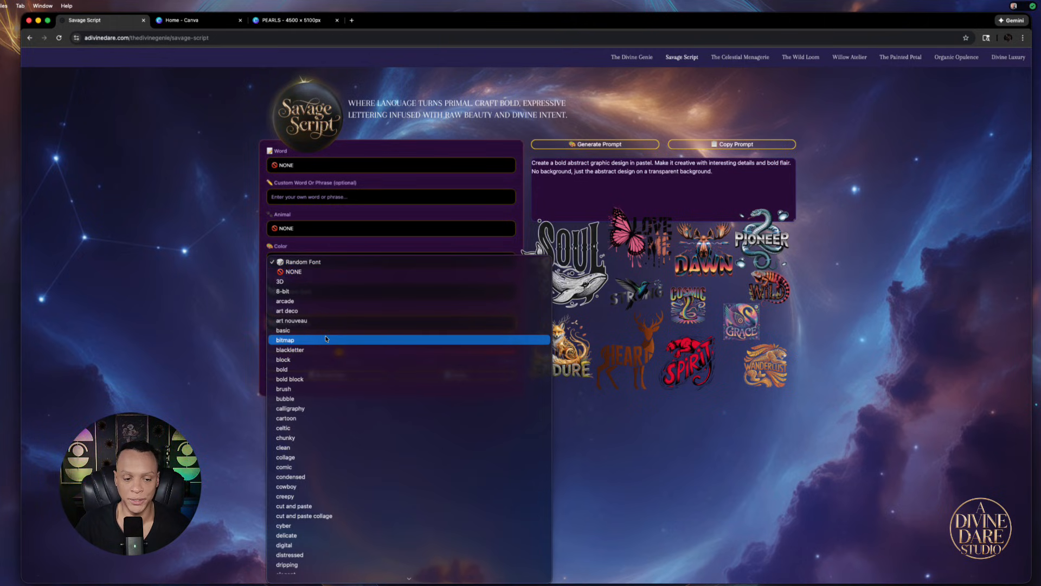
scroll(315, 410, "down", 10)
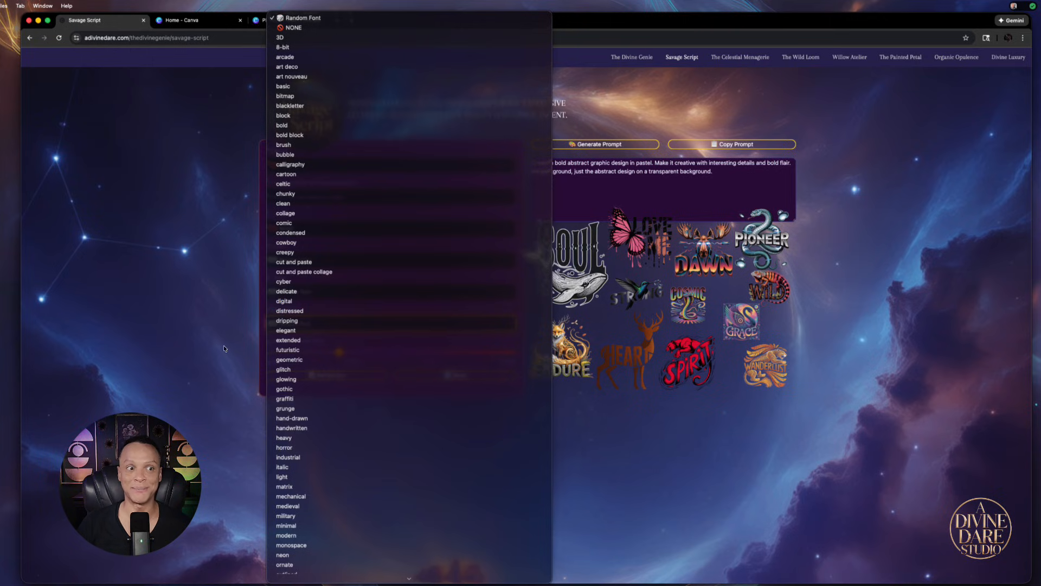
left_click(660, 447)
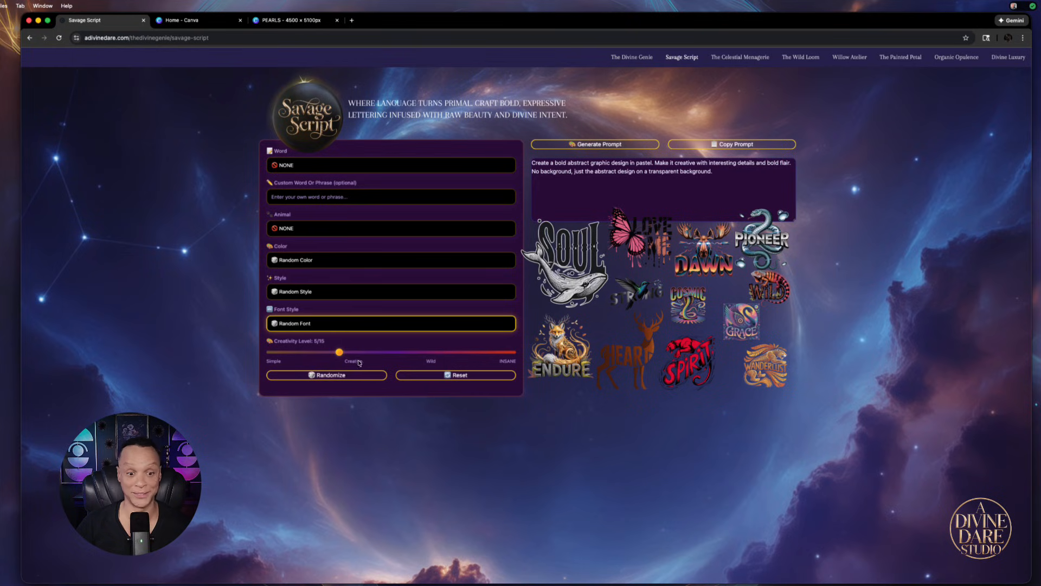
- Try the creativity level at 15 and at 6, and reset all generator options to their defaults
left_click_drag(339, 355, 512, 353)
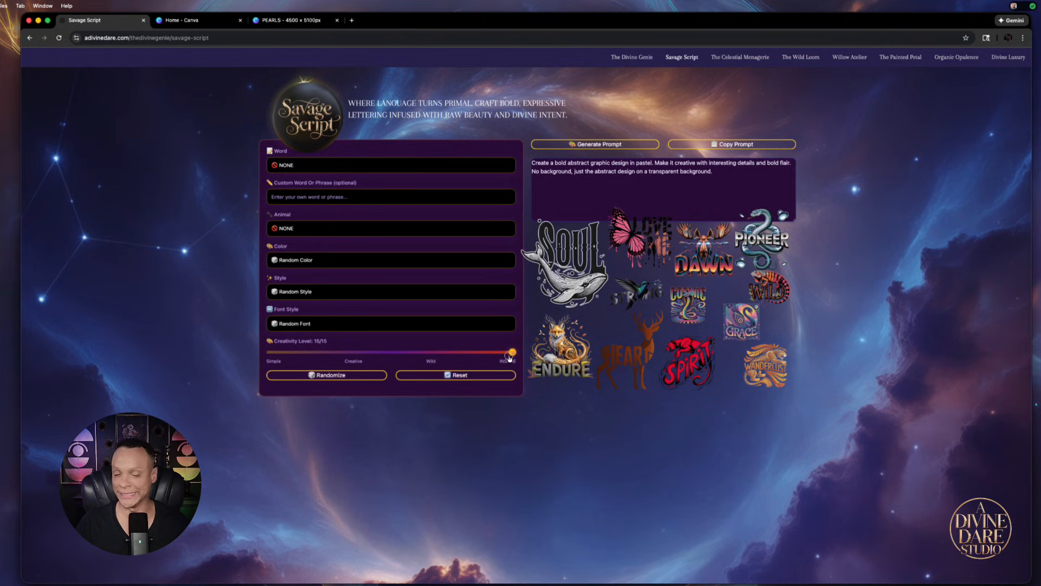
left_click_drag(509, 358, 362, 354)
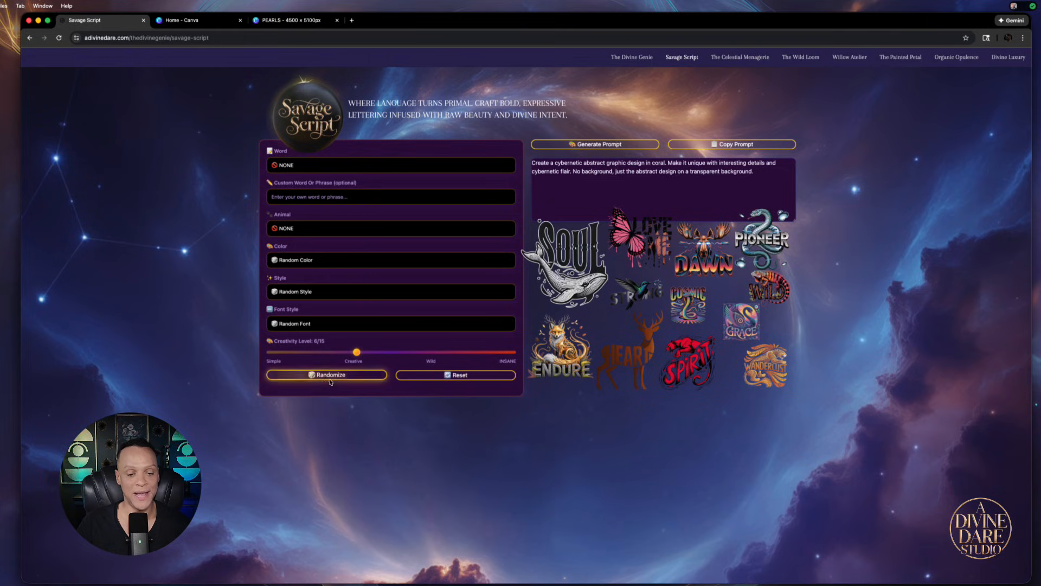
left_click(457, 375)
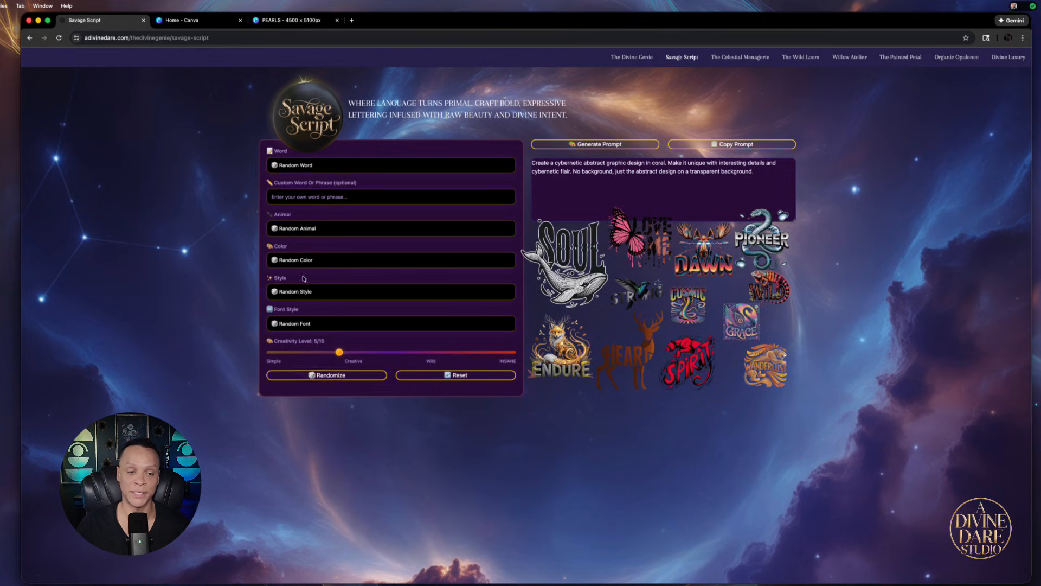
- Randomize all the generator options and copy the displayed prompt for a cybernetic abstract design in coral
left_click(320, 375)
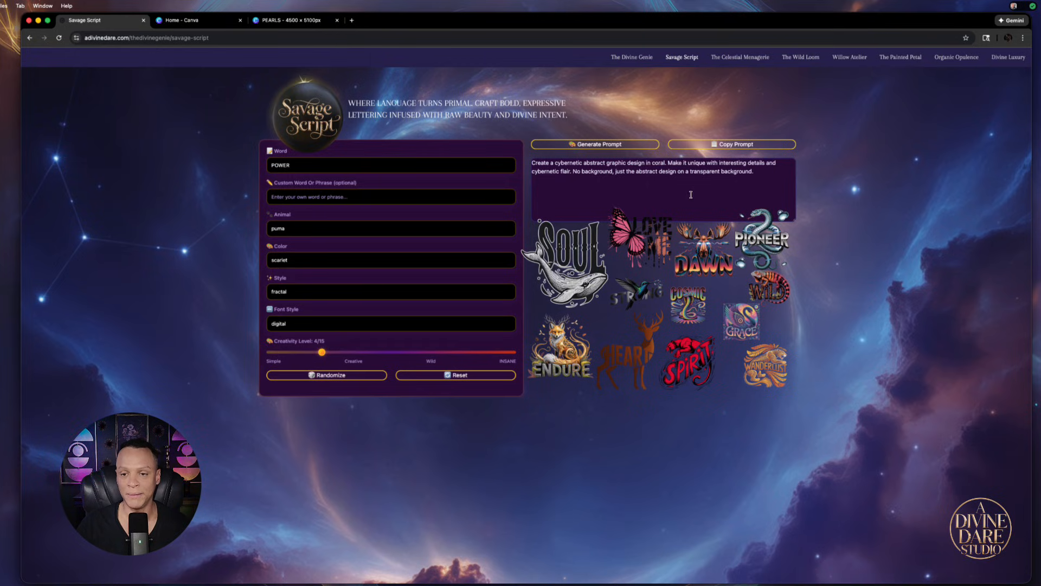
left_click(718, 144)
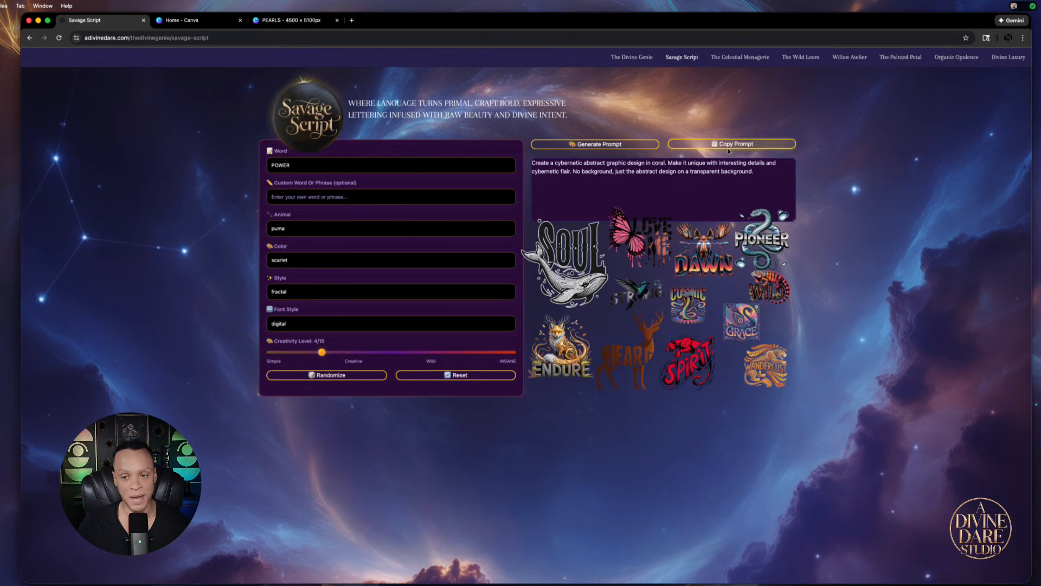
- Switch to Canva, open the Canva AI image generator and set the aspect ratio to 3:4
left_click(200, 22)
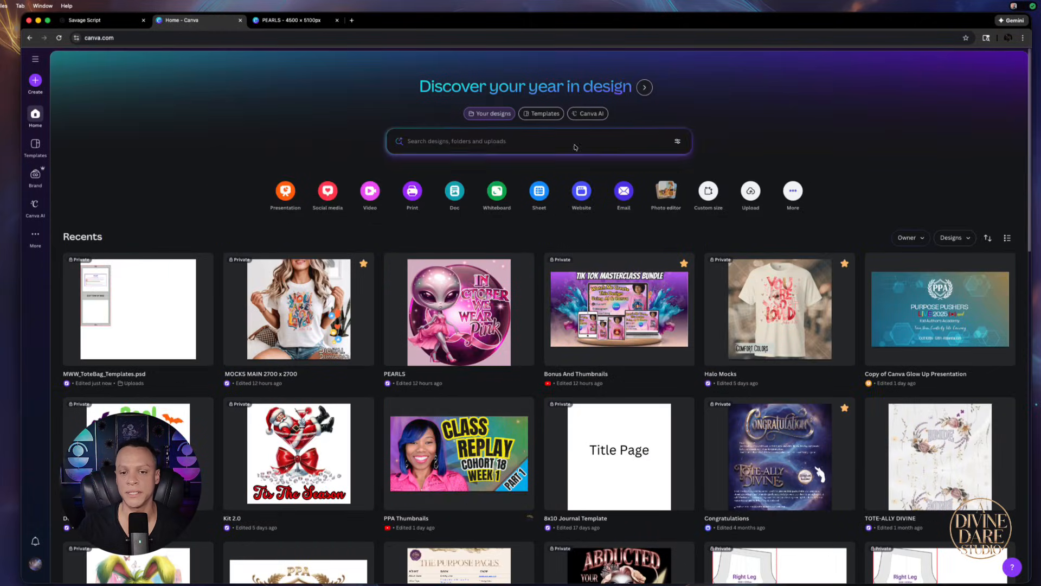
left_click(588, 115)
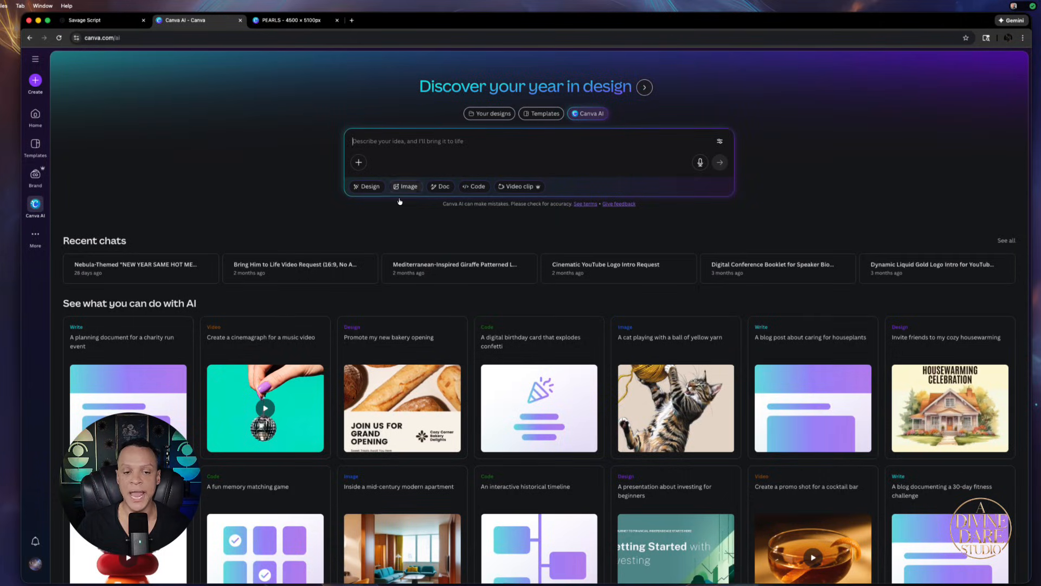
left_click(405, 187)
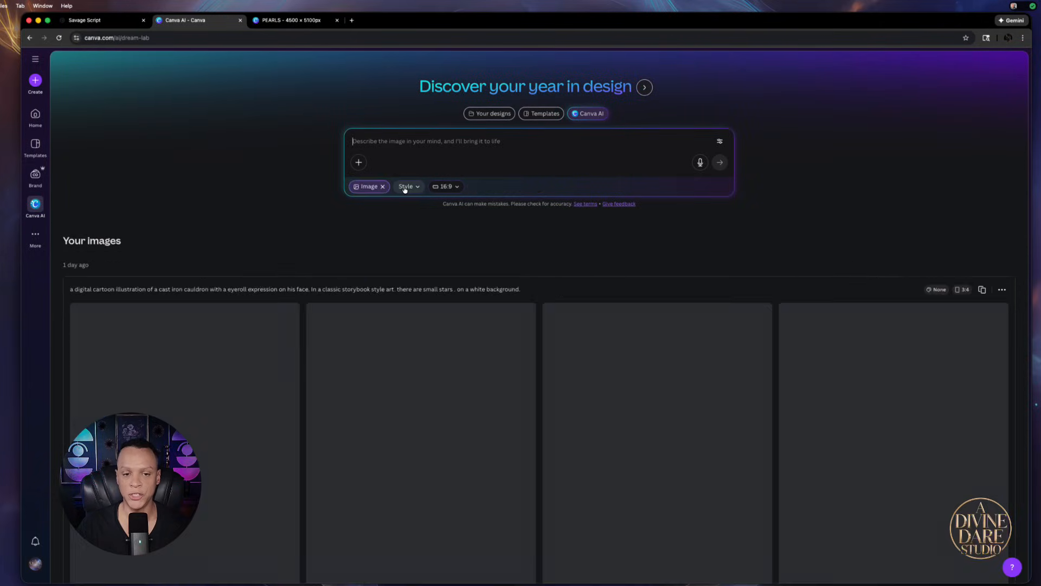
left_click(452, 188)
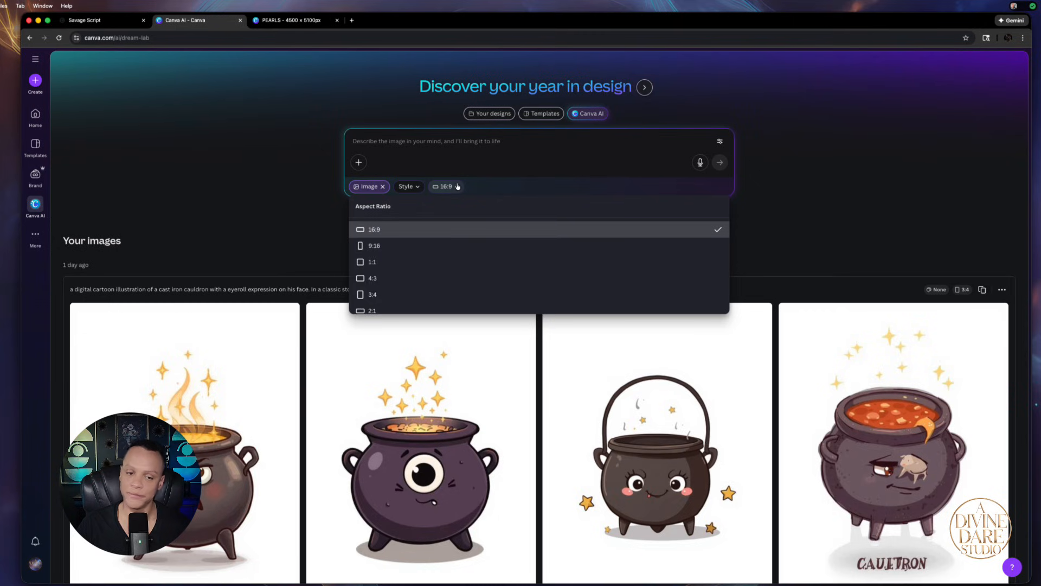
scroll(377, 272, "down", 1)
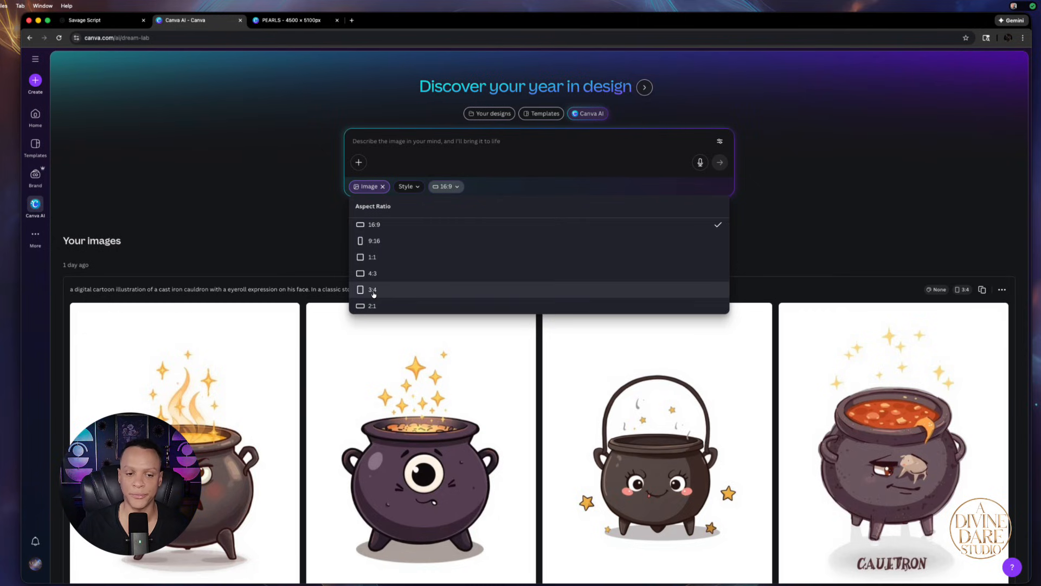
left_click(373, 291)
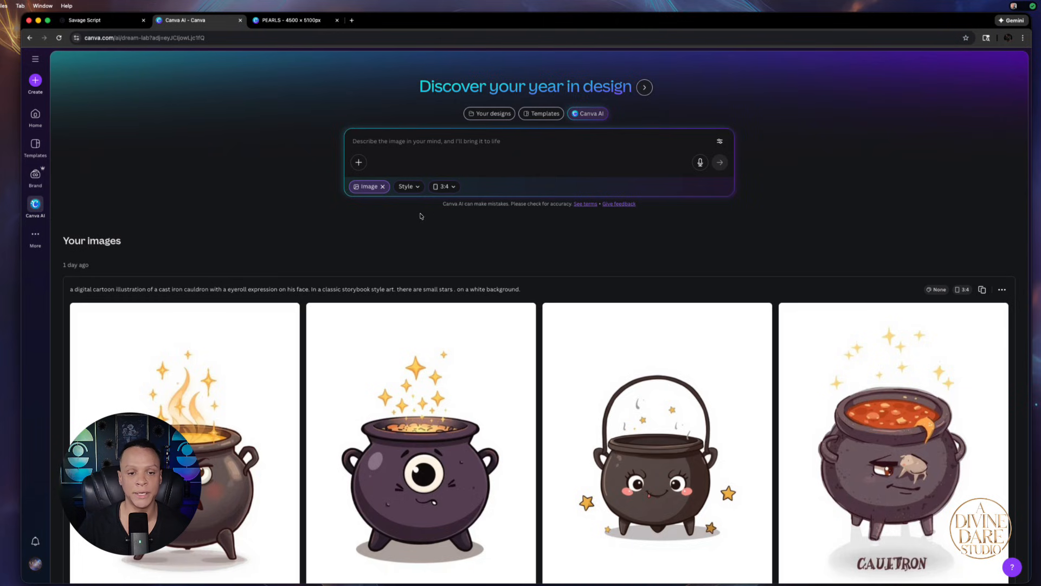
- Browse the available image styles and choose None
left_click(417, 188)
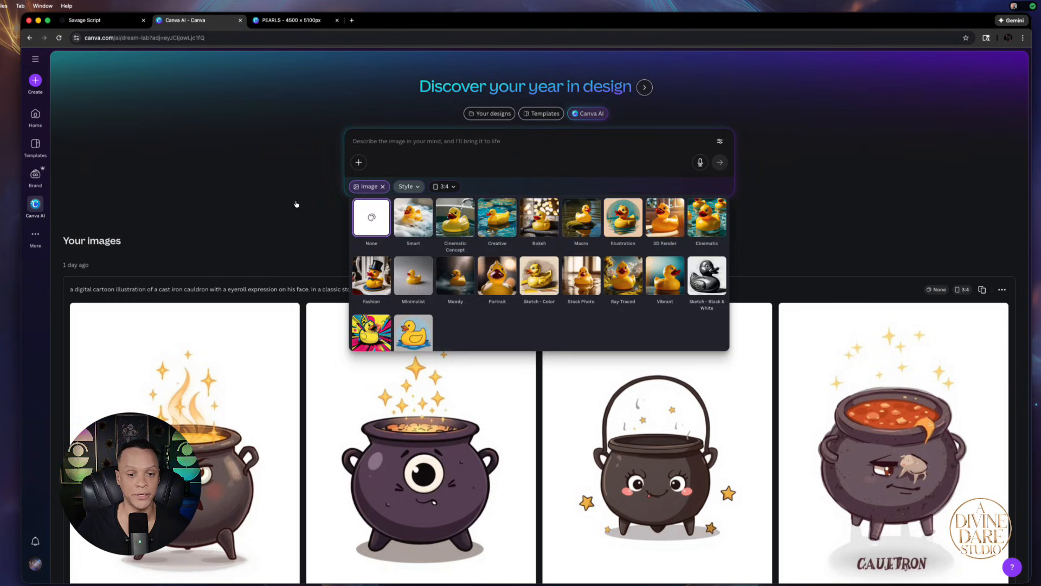
scroll(390, 274, "down", 1)
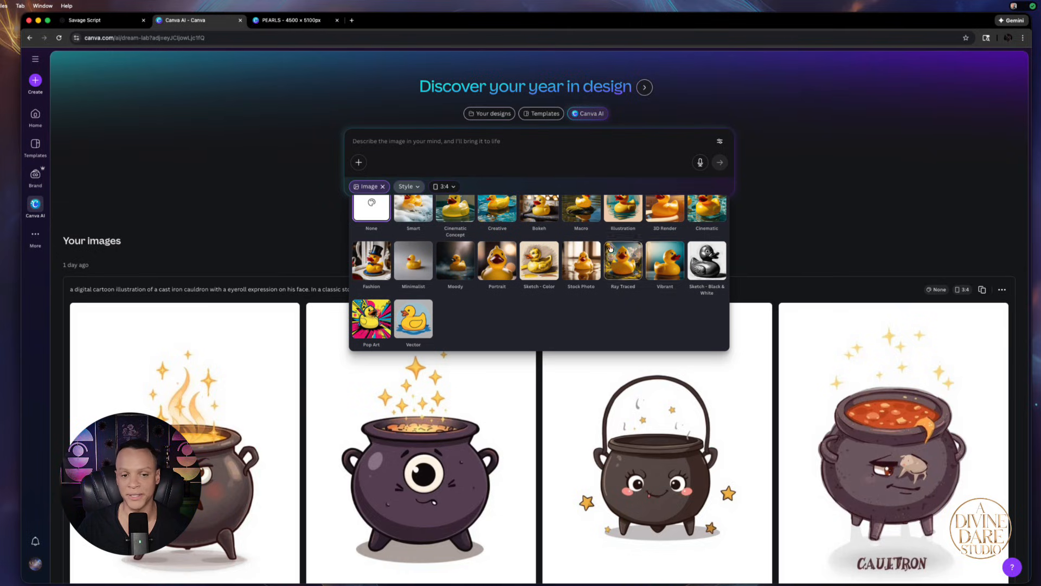
scroll(624, 255, "up", 1)
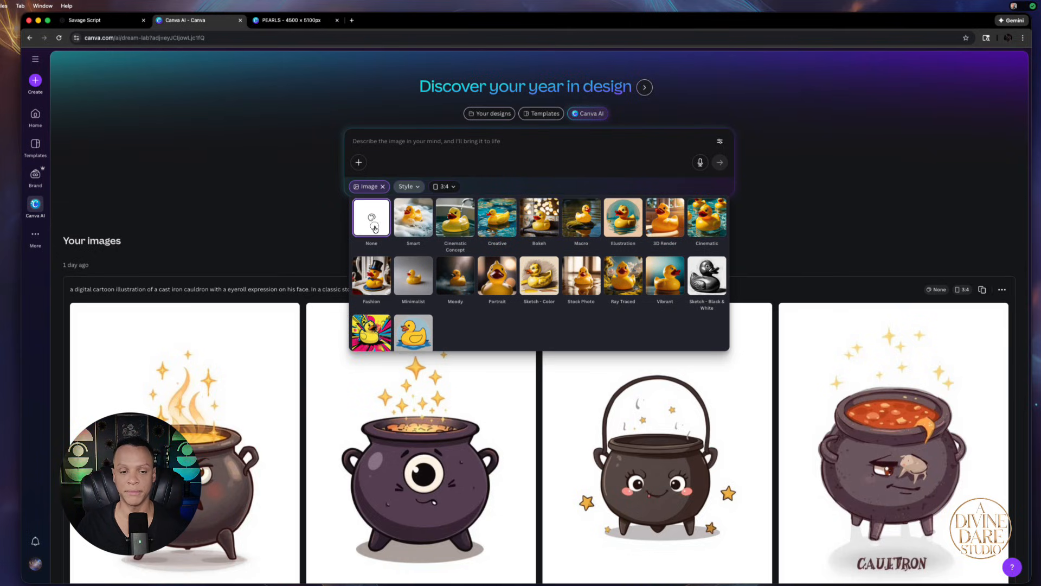
left_click(374, 228)
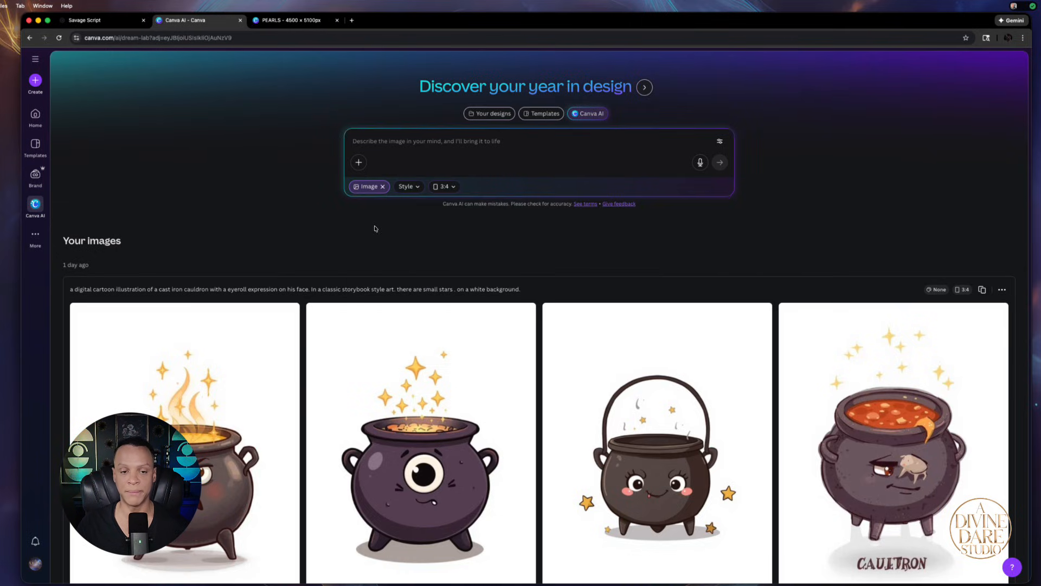
- Generate images from the copied cybernetic coral abstract prompt and look over the resulting designs
right_click(374, 142)
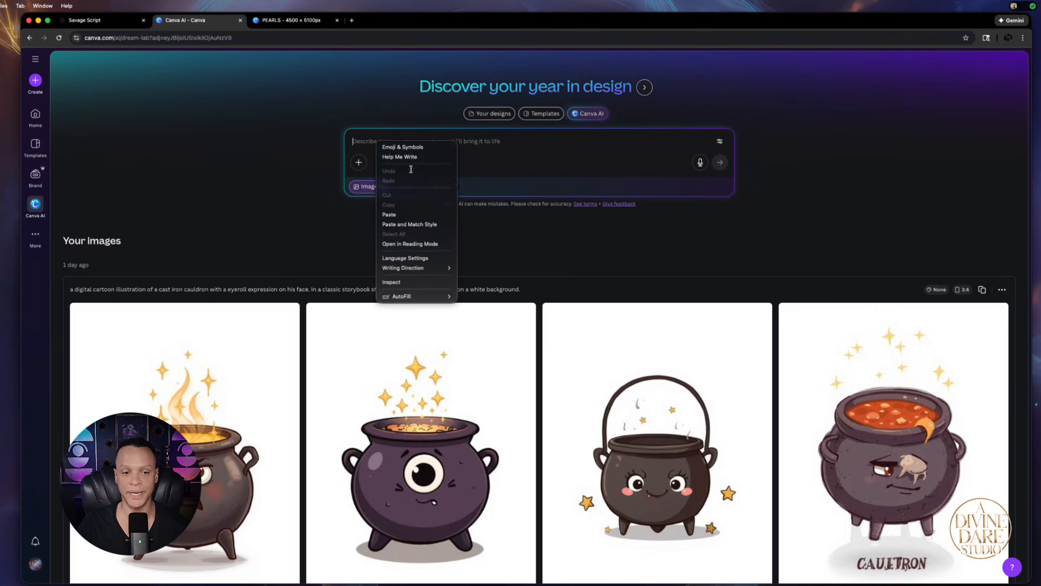
left_click(389, 215)
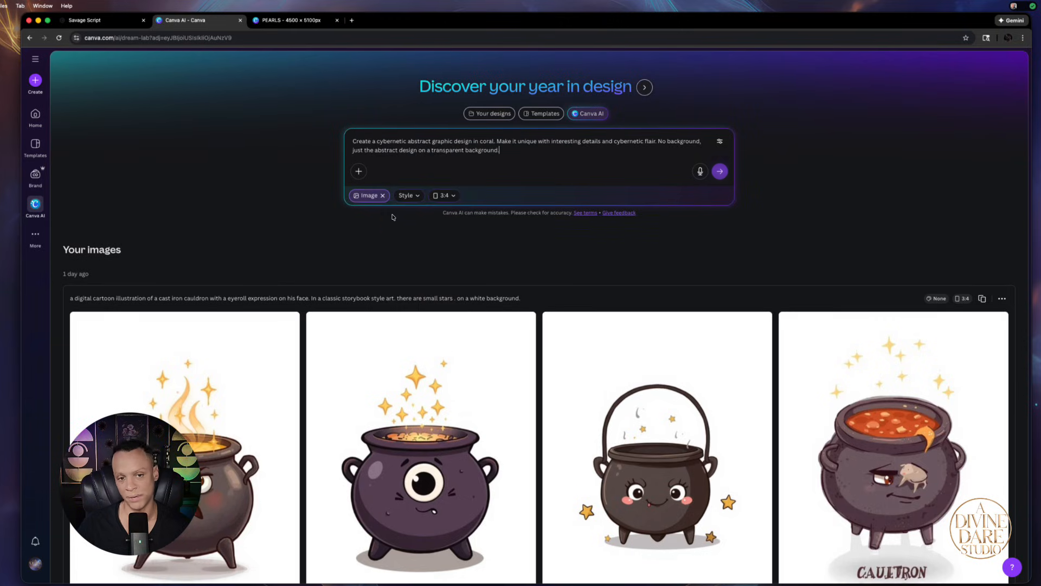
left_click(720, 173)
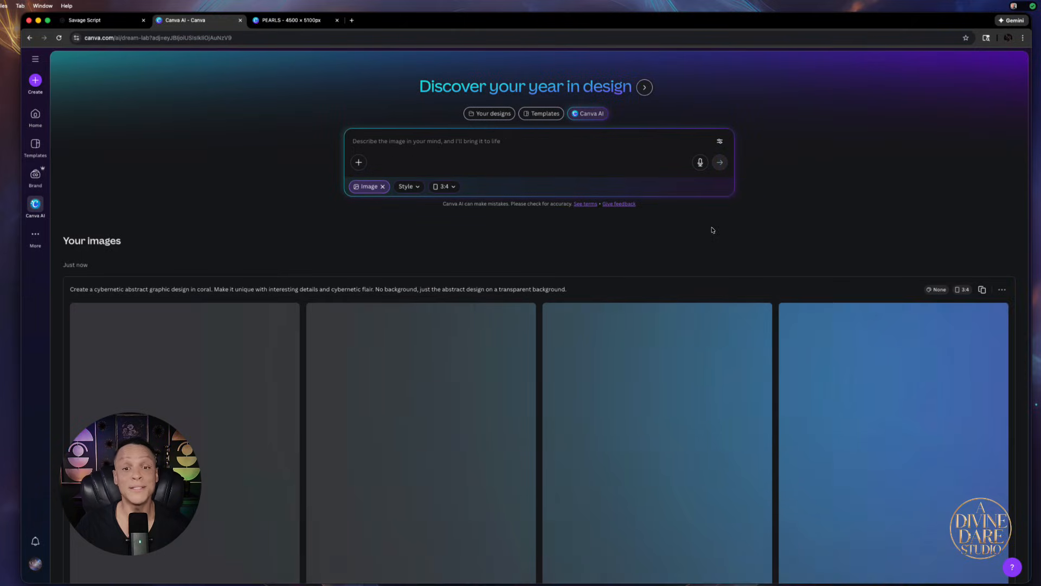
scroll(691, 249, "down", 2)
scroll(691, 248, "up", 1)
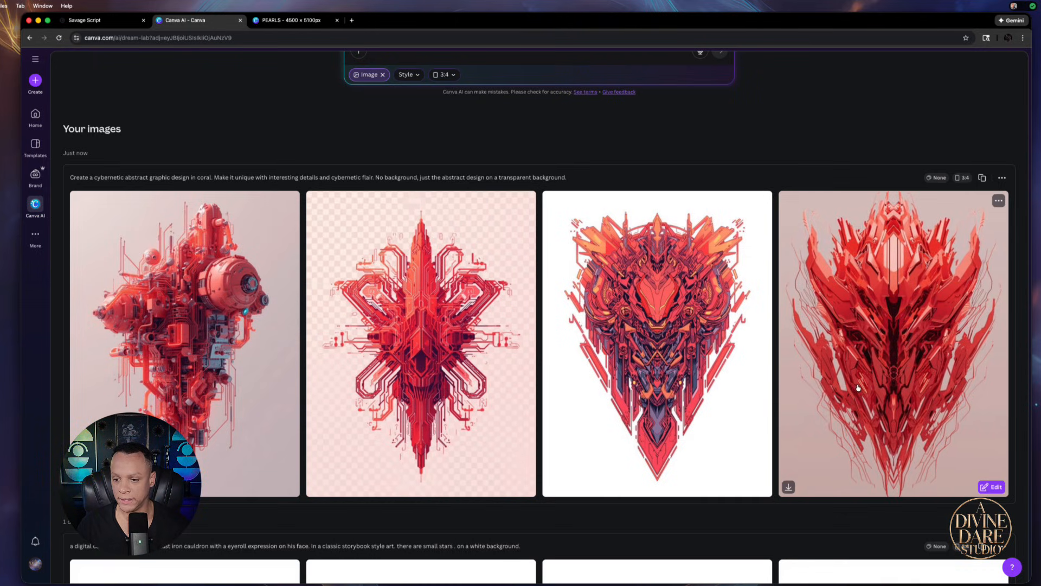
- Return to Savage Script, generate a prompt from the randomized POWER, puma, scarlet, fractal and digital options, and copy it
left_click(102, 22)
left_click(292, 167)
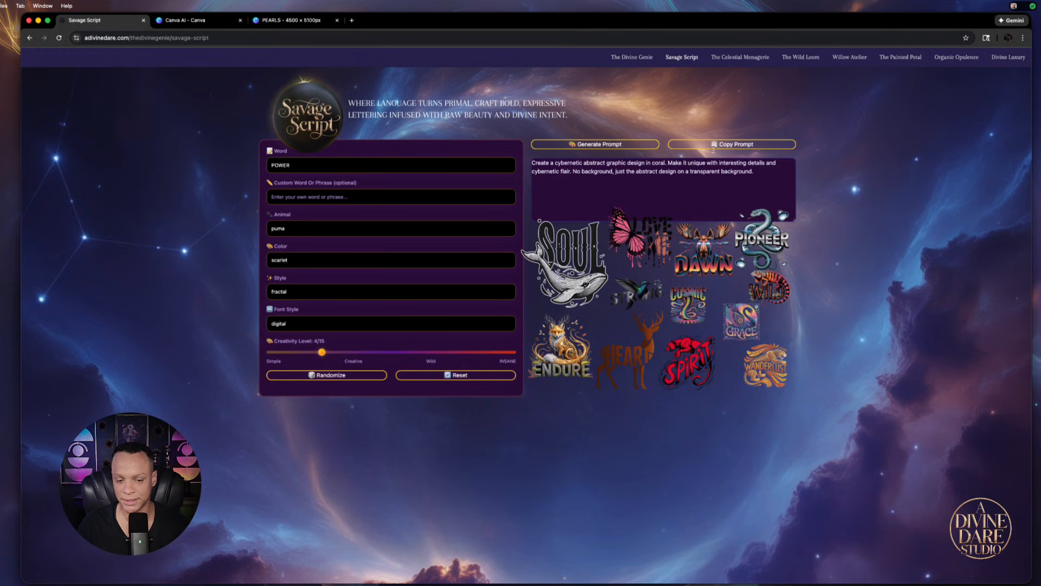
left_click(597, 144)
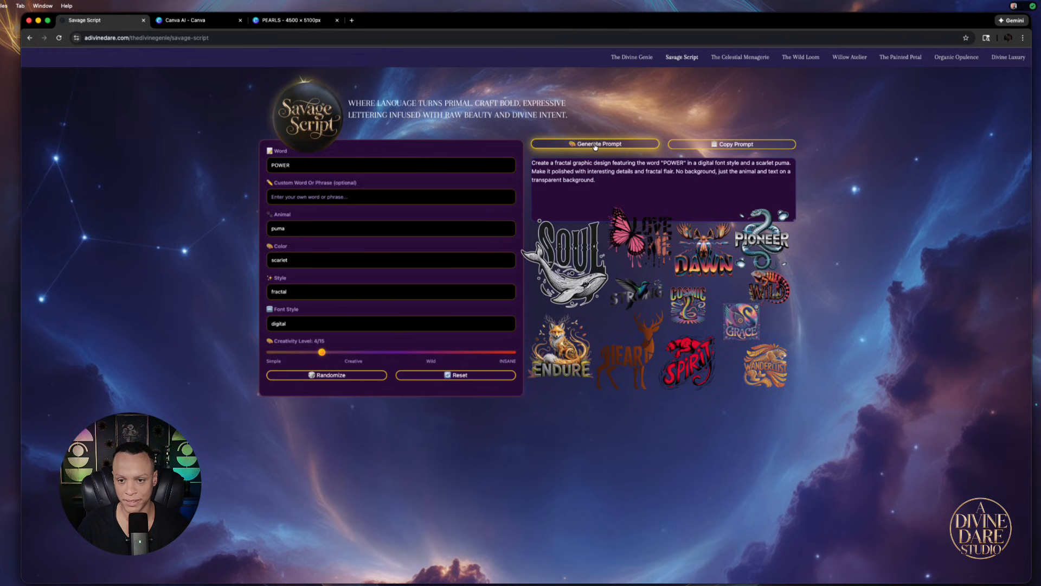
left_click(722, 146)
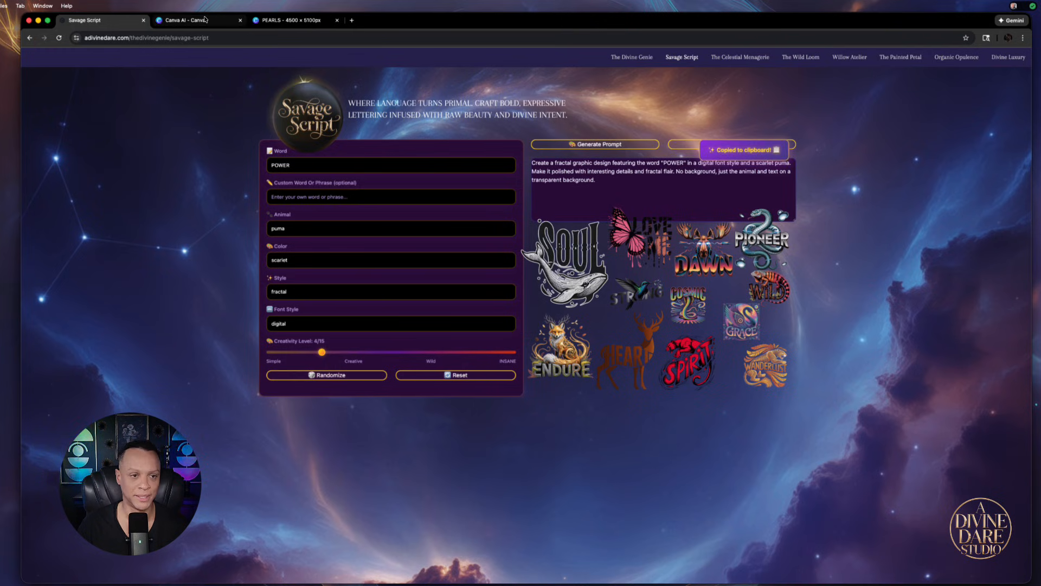
- Switch back to Canva AI and generate images from the copied prompt for a fractal "POWER" design with a scarlet puma
left_click(210, 22)
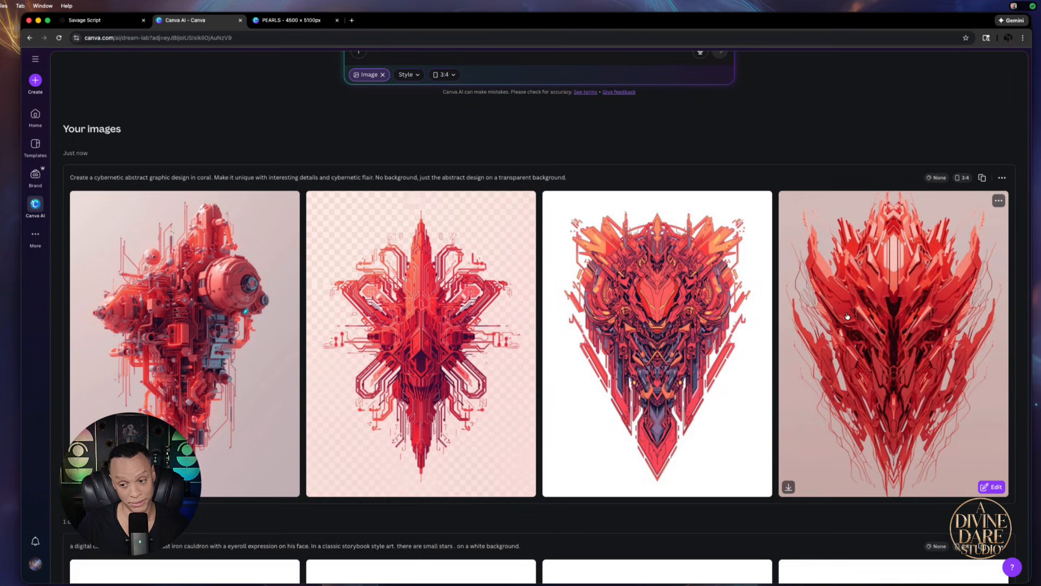
scroll(379, 162, "up", 3)
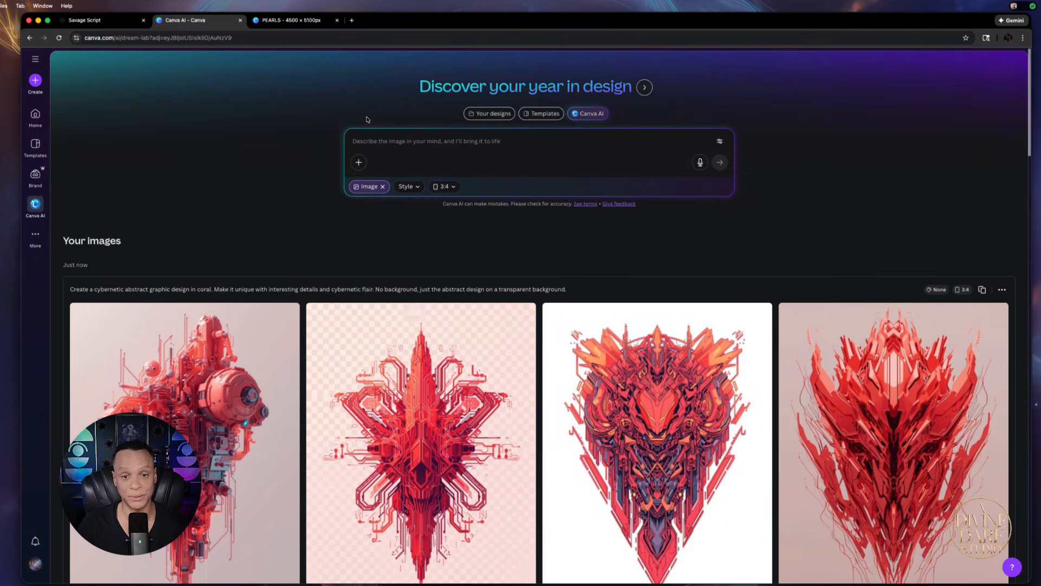
right_click(395, 141)
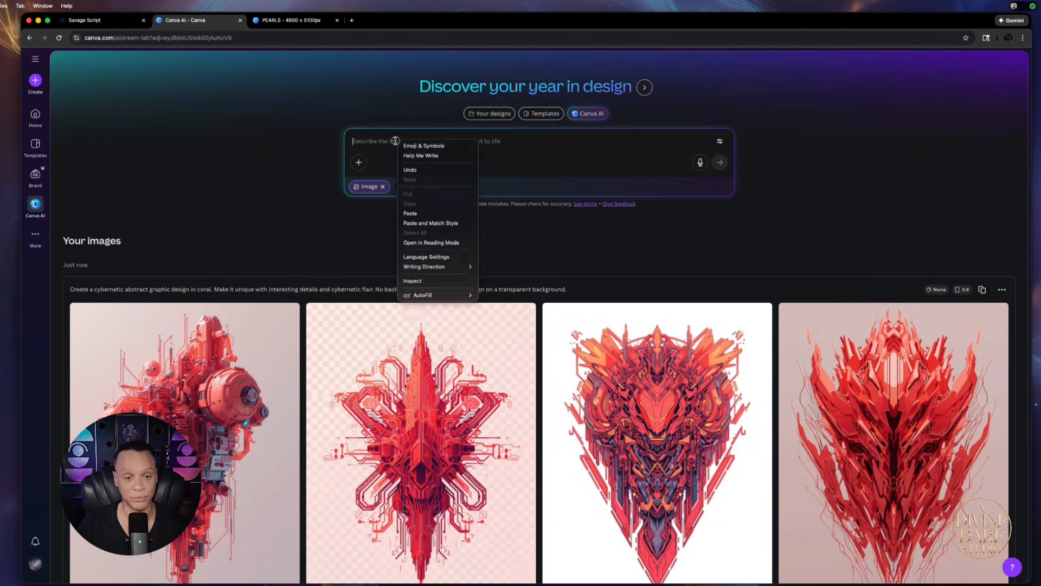
left_click(420, 217)
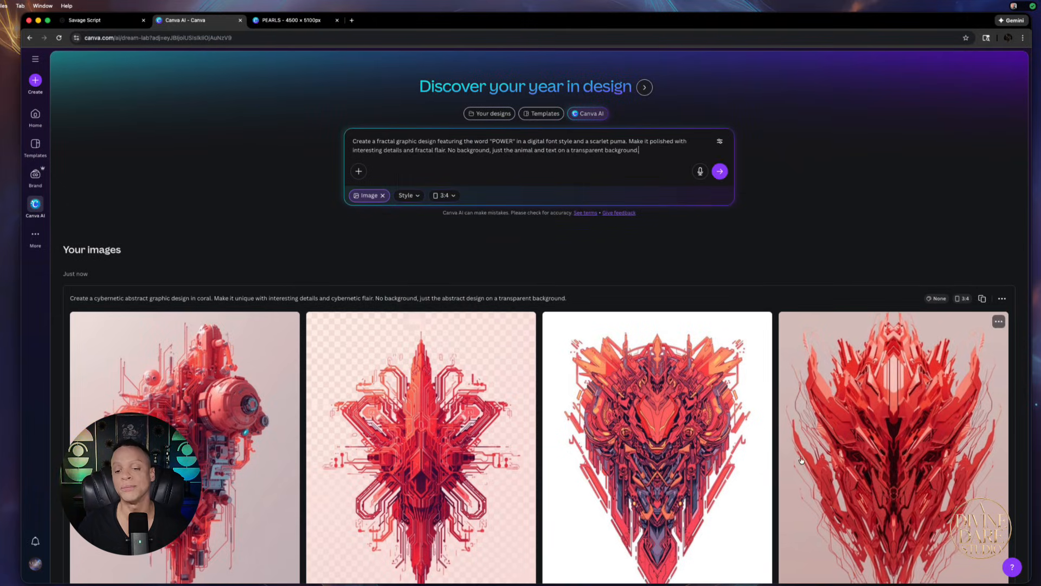
left_click(719, 172)
scroll(628, 297, "down", 1)
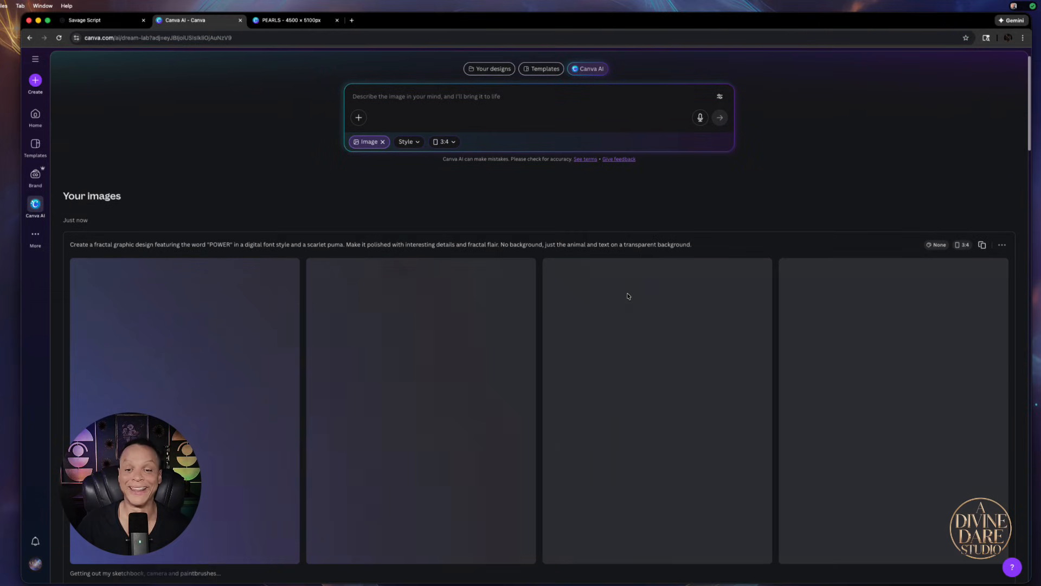
scroll(325, 303, "down", 1)
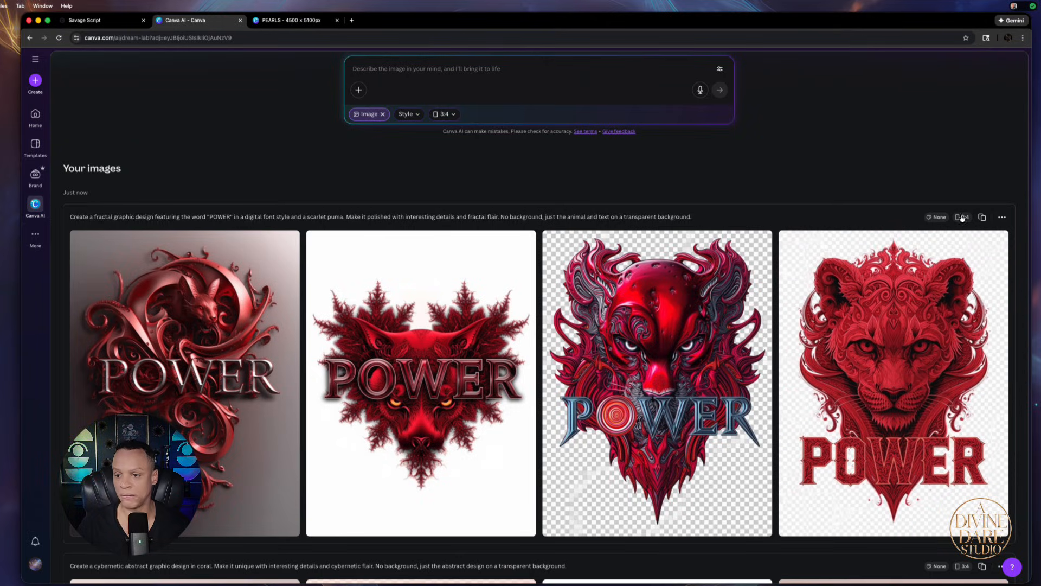
- Download the generated image of the front-facing scarlet puma head above red block-letter "POWER", and close its preview
left_click(939, 262)
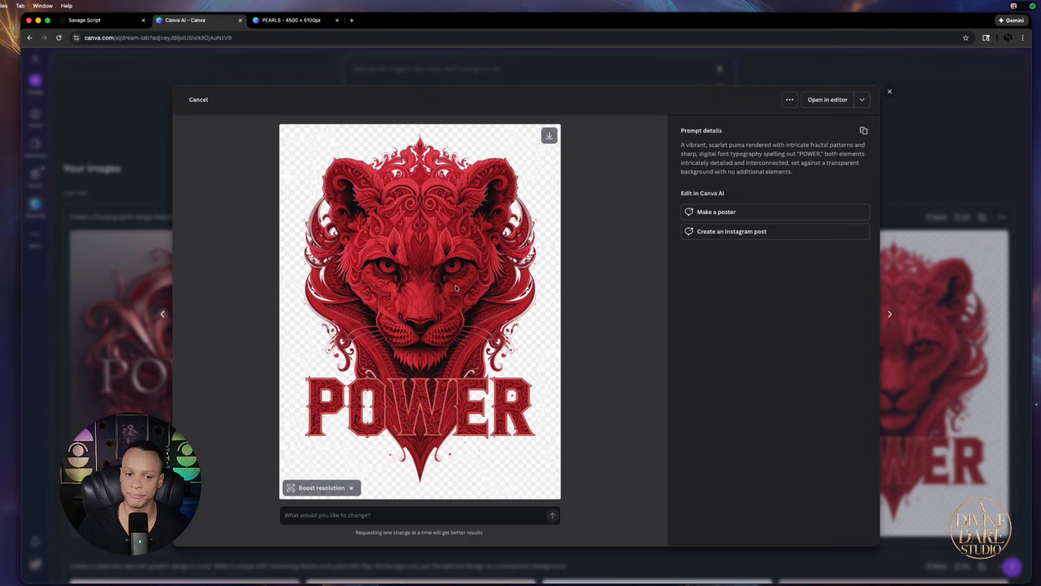
left_click(549, 135)
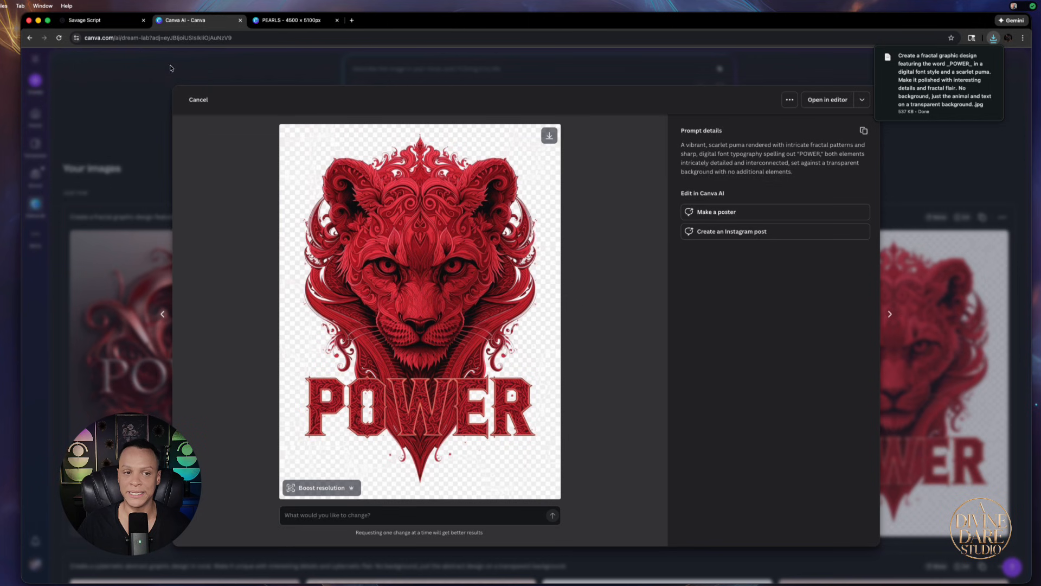
left_click(150, 95)
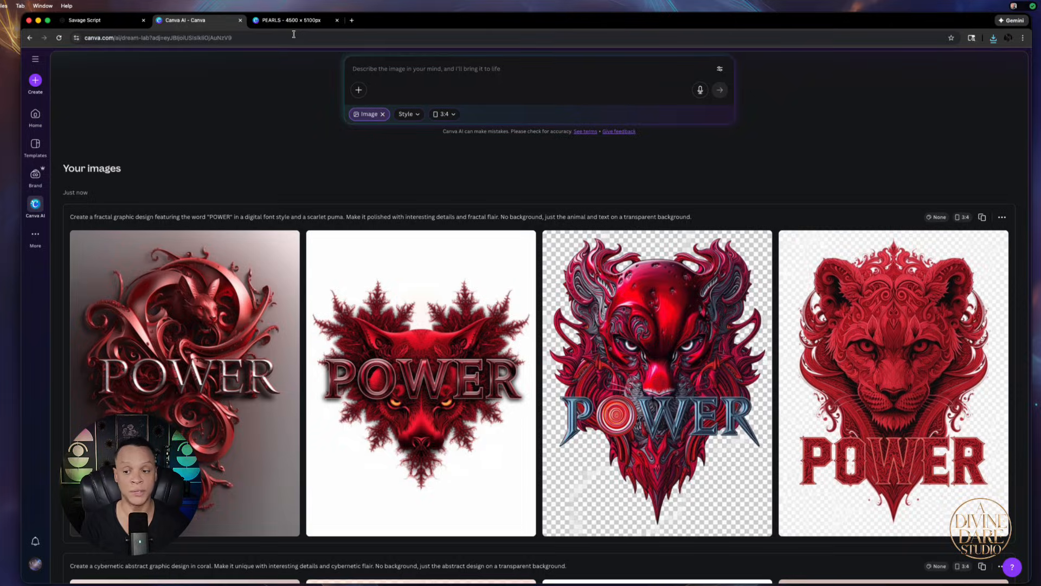
left_click(351, 21)
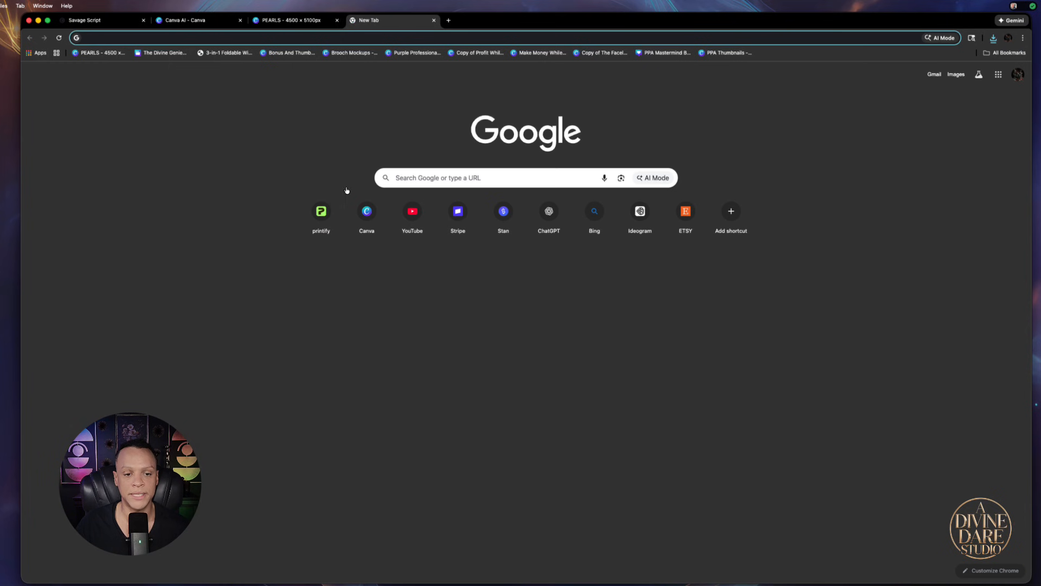
left_click(435, 20)
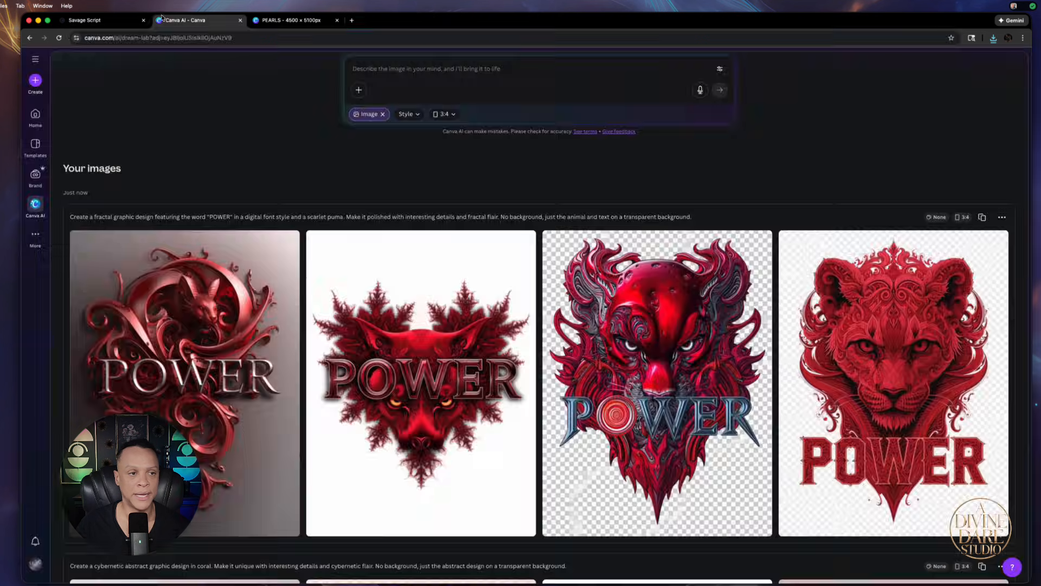
left_click(113, 20)
left_click(187, 20)
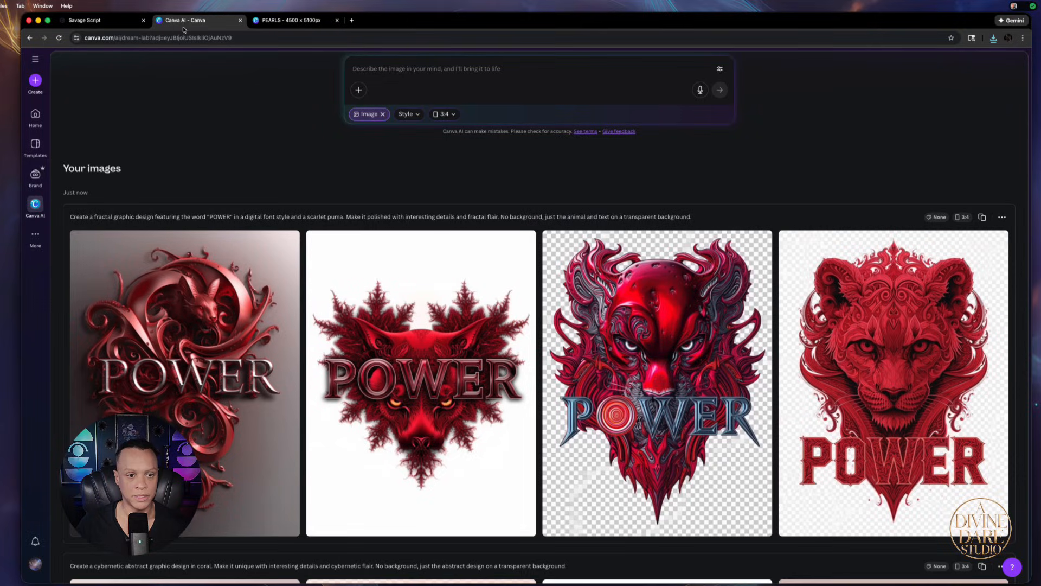
- Open the MOCKS MAIN 2700 x 2700 design from Canva's home page and delete the "You Are So Loved" graphic from page 1's white shirt
left_click(38, 117)
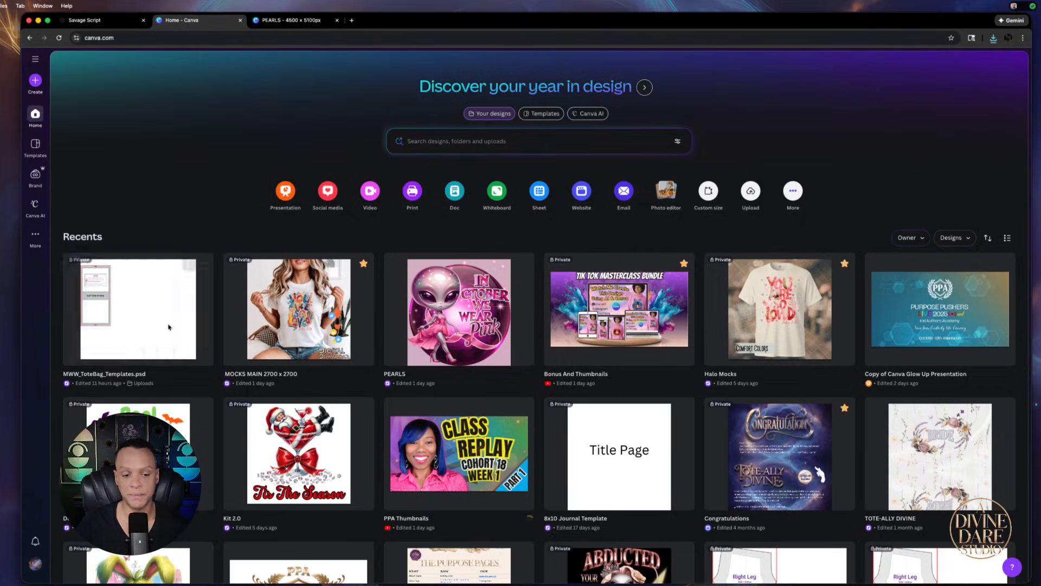
left_click(283, 323)
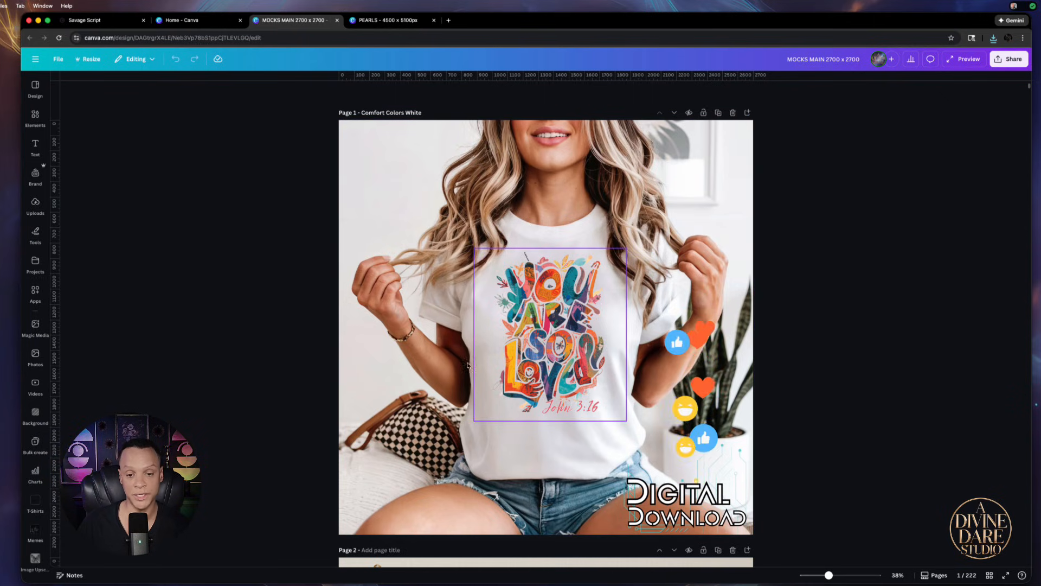
left_click(551, 336)
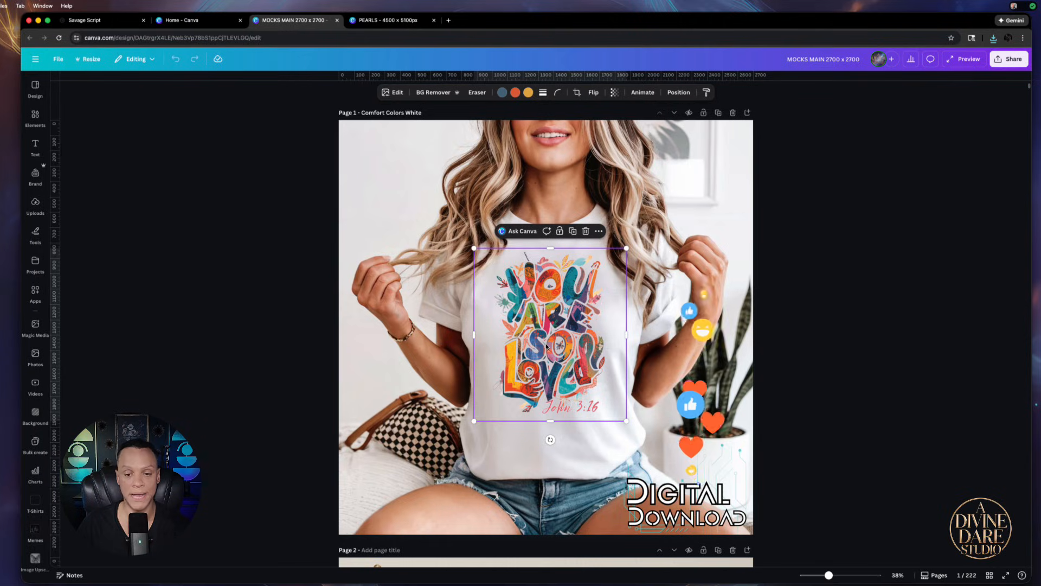
key("Delete")
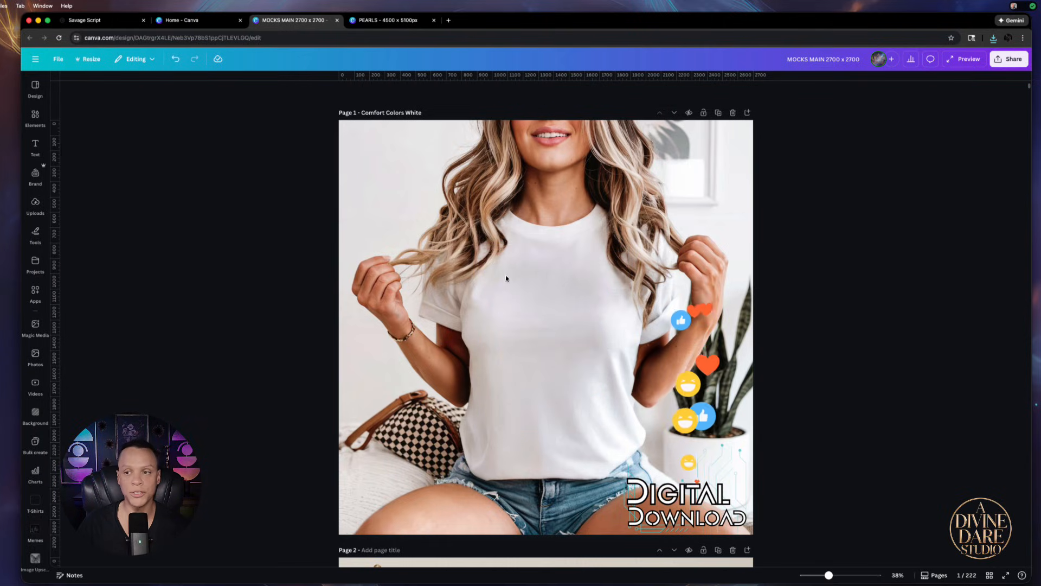
- Place the downloaded scarlet puma "POWER" image on page 1's white shirt mockup and remove its background
left_click(995, 44)
left_click_drag(932, 92, 542, 326)
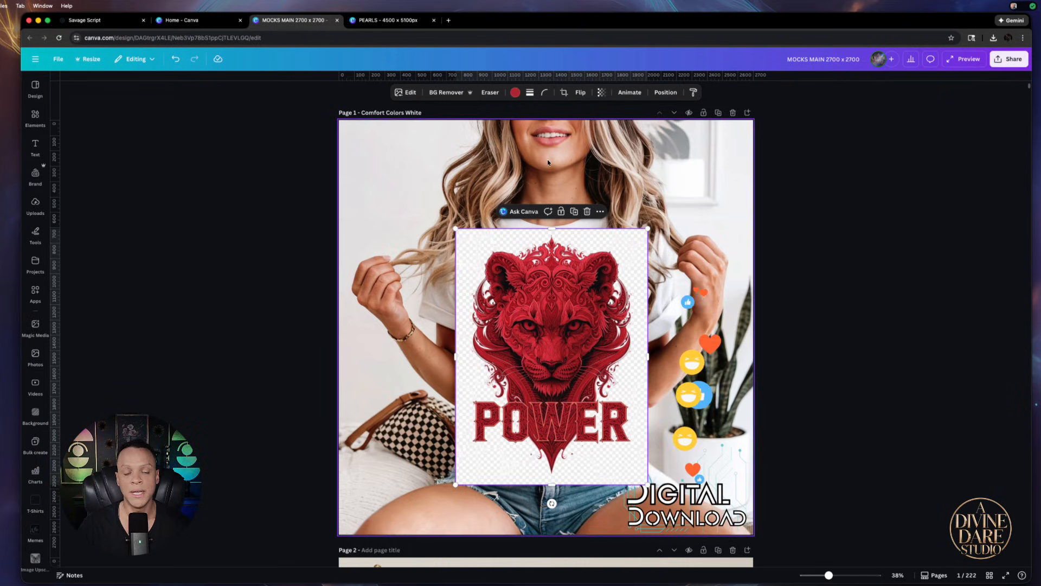
left_click(441, 93)
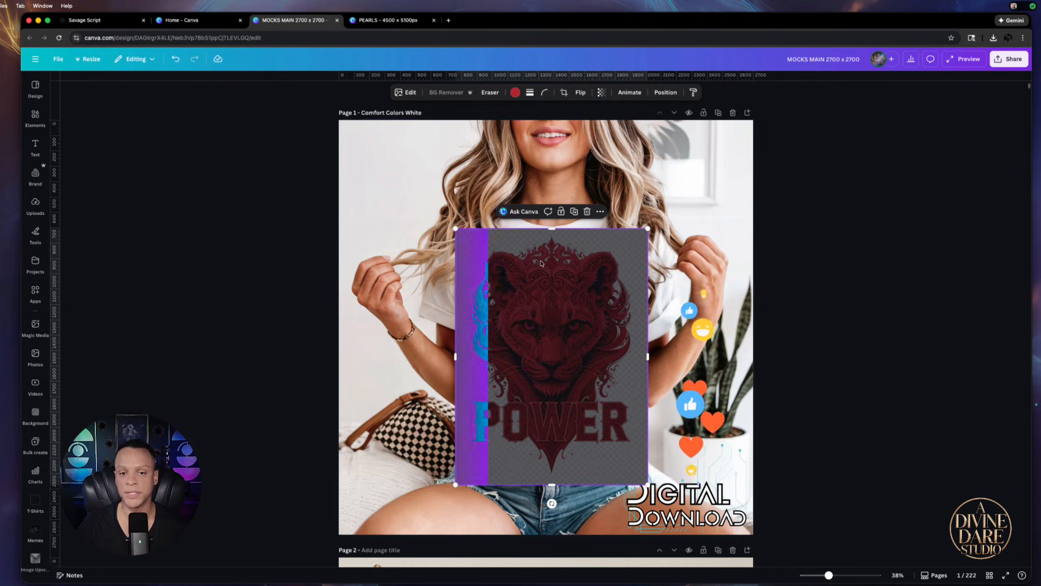
- Shrink the puma "POWER" graphic and center it on the chest of page 1's white shirt
left_click_drag(648, 230, 603, 289)
left_click_drag(557, 356, 576, 305)
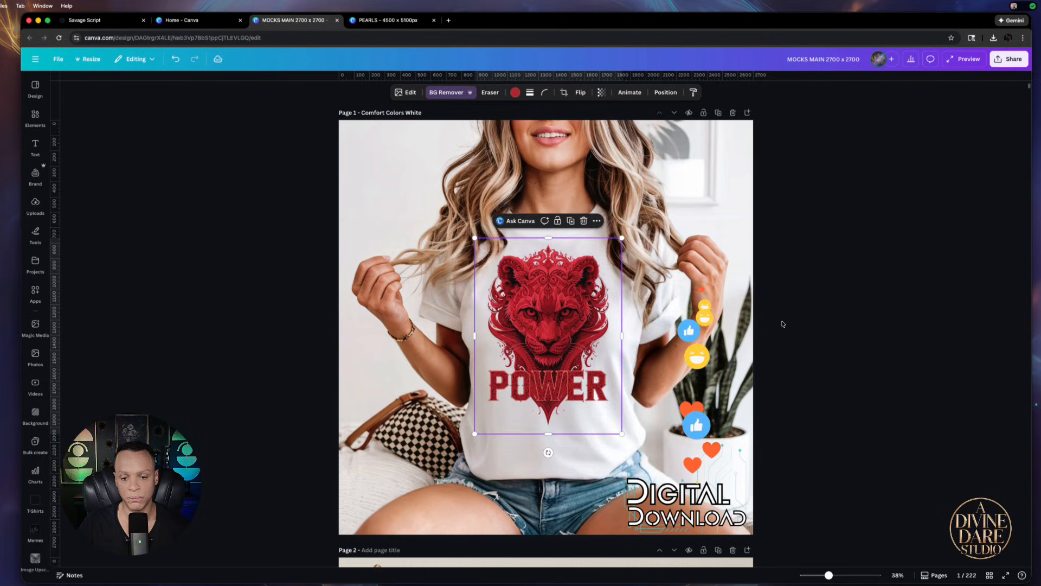
left_click(826, 370)
left_click_drag(539, 332, 544, 334)
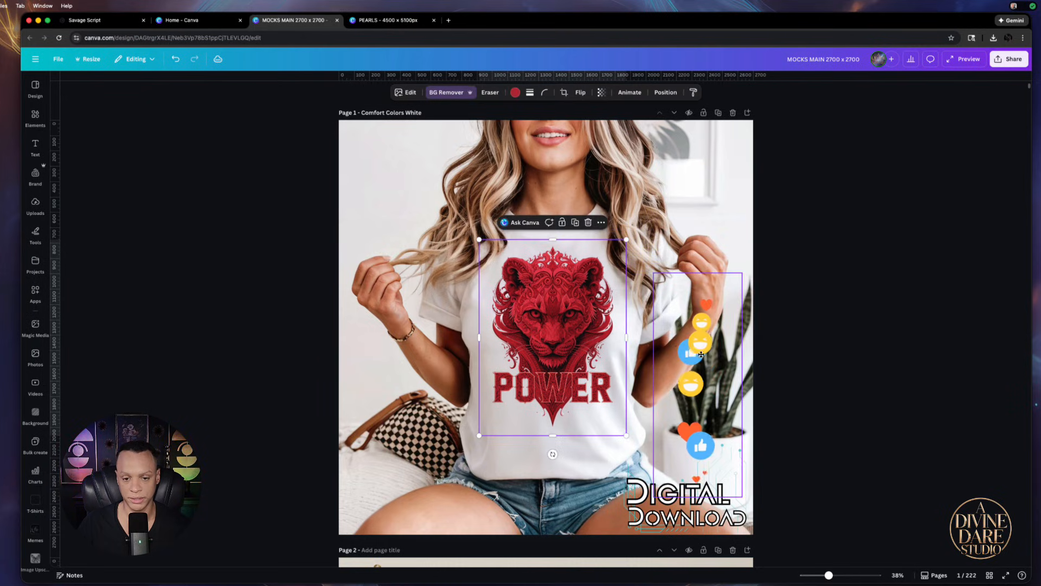
left_click(803, 380)
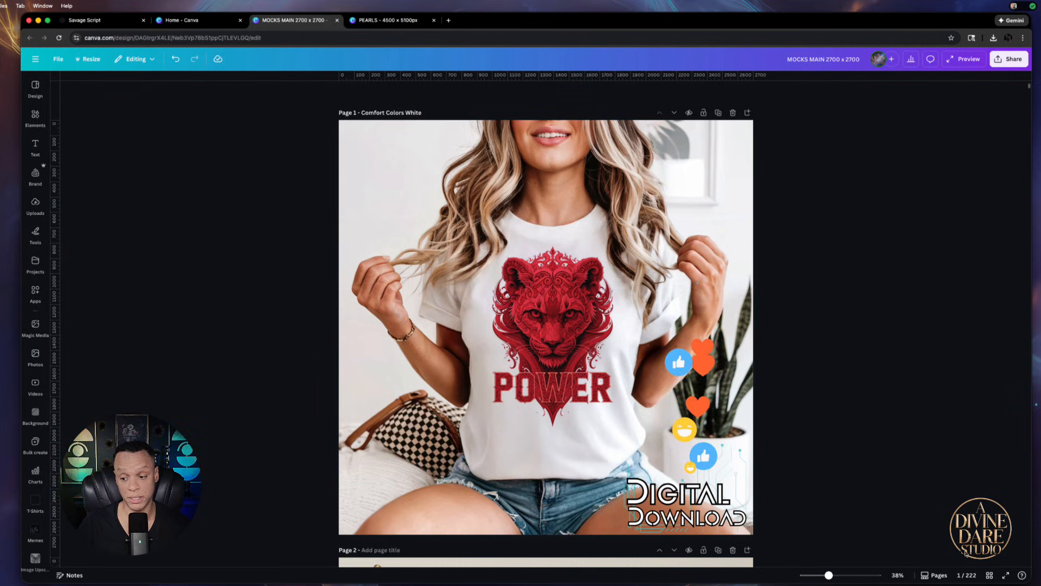
- Move the black T-shirt mockup with the heart-holding teddy bear to page 2 and delete the teddy bear graphic
left_click(989, 576)
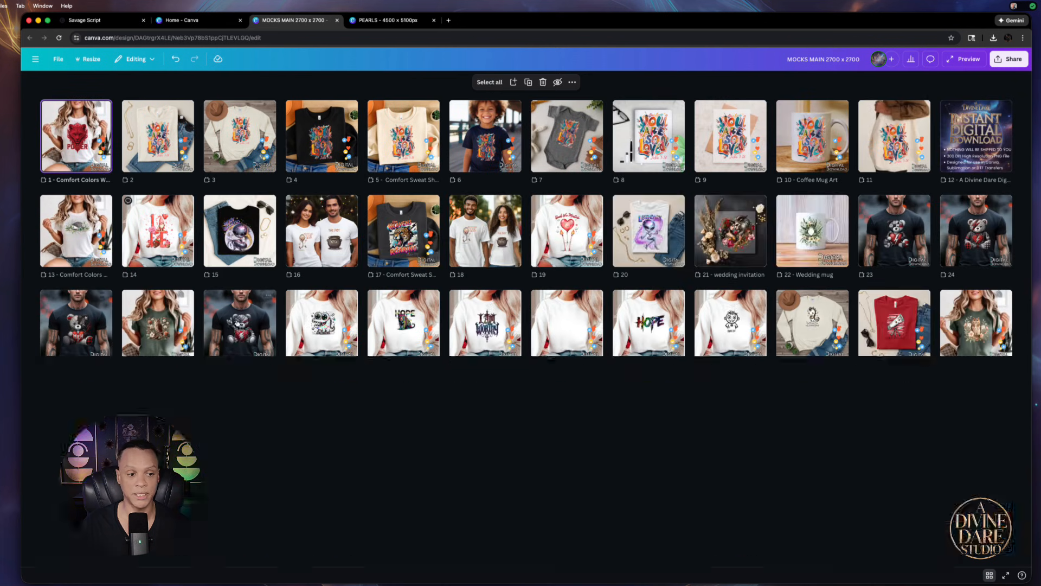
mouse_move(237, 318)
left_mouse_down()
mouse_move(173, 149)
mouse_move(118, 133)
mouse_move(121, 151)
left_mouse_up()
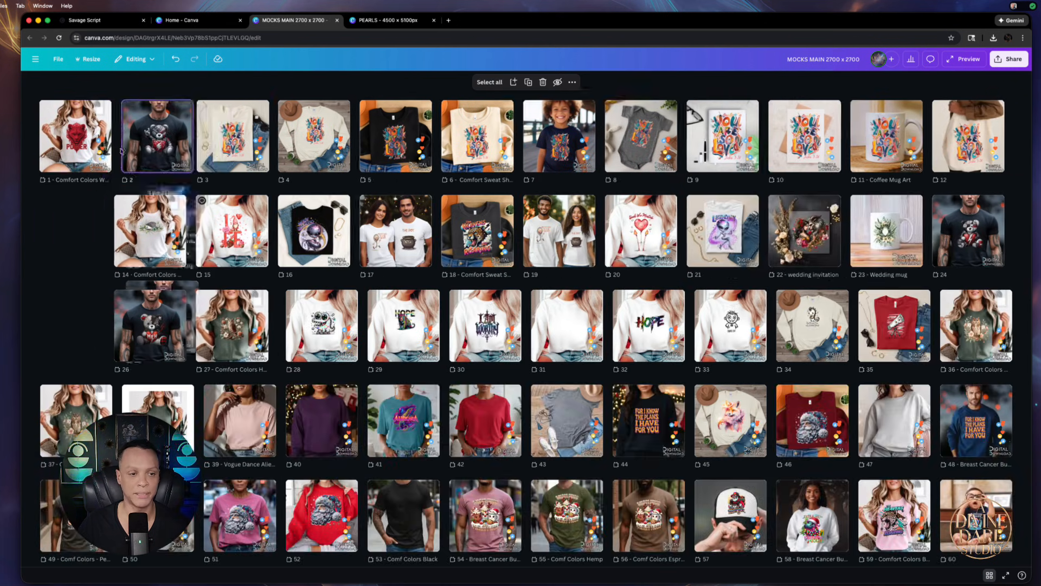
double_click(178, 155)
left_click(518, 310)
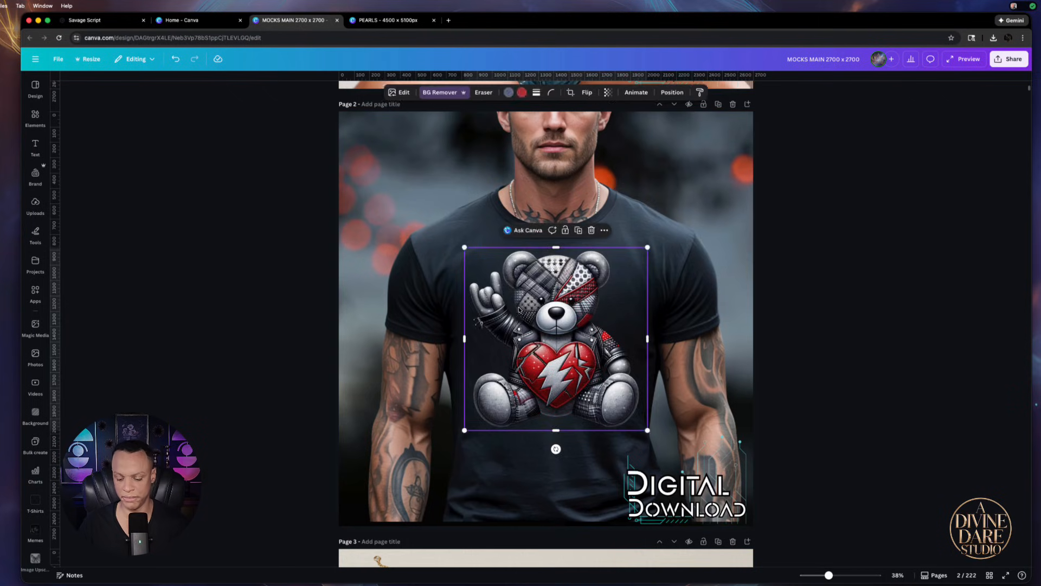
key("Delete")
- Move the puma "POWER" graphic from page 1 onto page 2's black shirt and center it on the chest
scroll(545, 322, "up", 5)
left_click_drag(544, 142, 561, 580)
scroll(585, 520, "down", 3)
left_click_drag(653, 442, 631, 452)
scroll(631, 451, "down", 3)
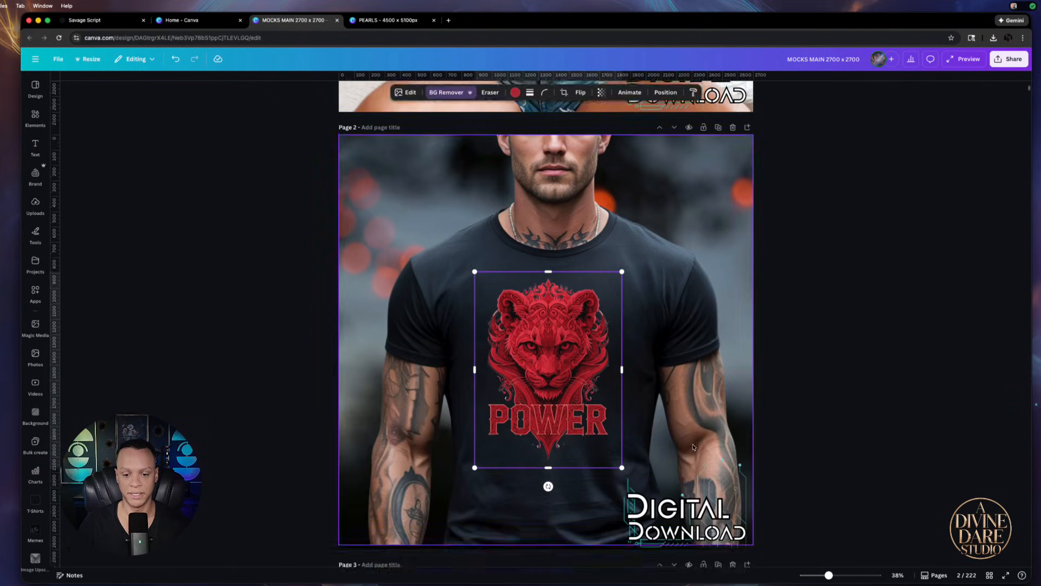
scroll(723, 444, "up", 3)
scroll(724, 443, "down", 2)
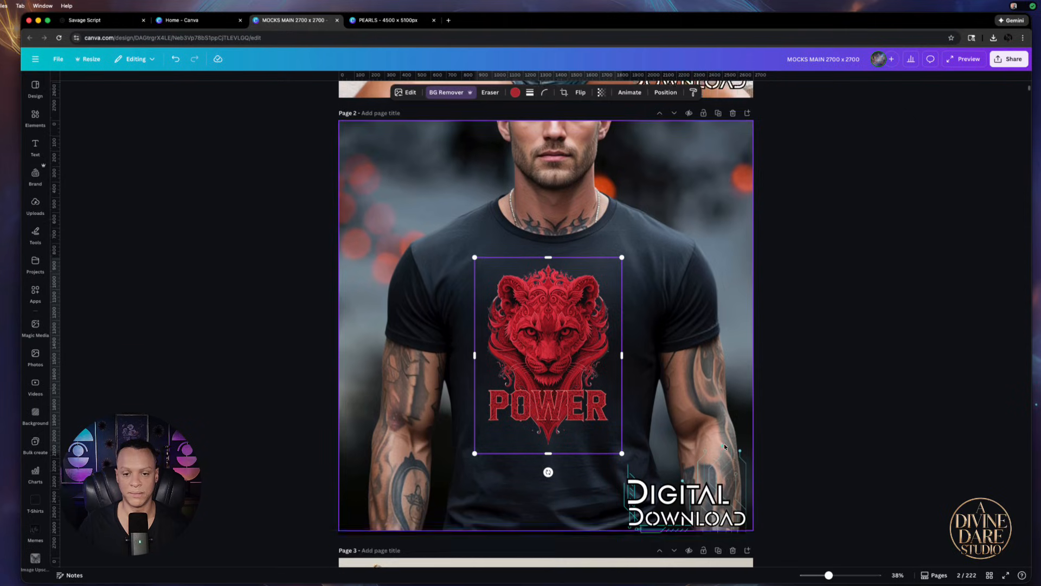
mouse_move(544, 392)
left_mouse_down()
mouse_move(557, 391)
mouse_move(548, 383)
left_mouse_up()
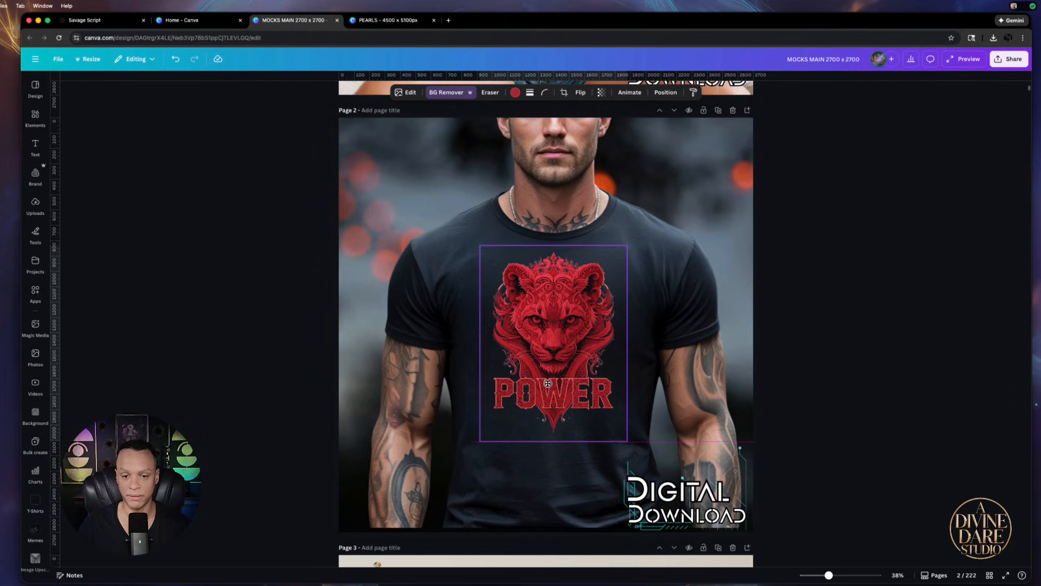
left_click(704, 372)
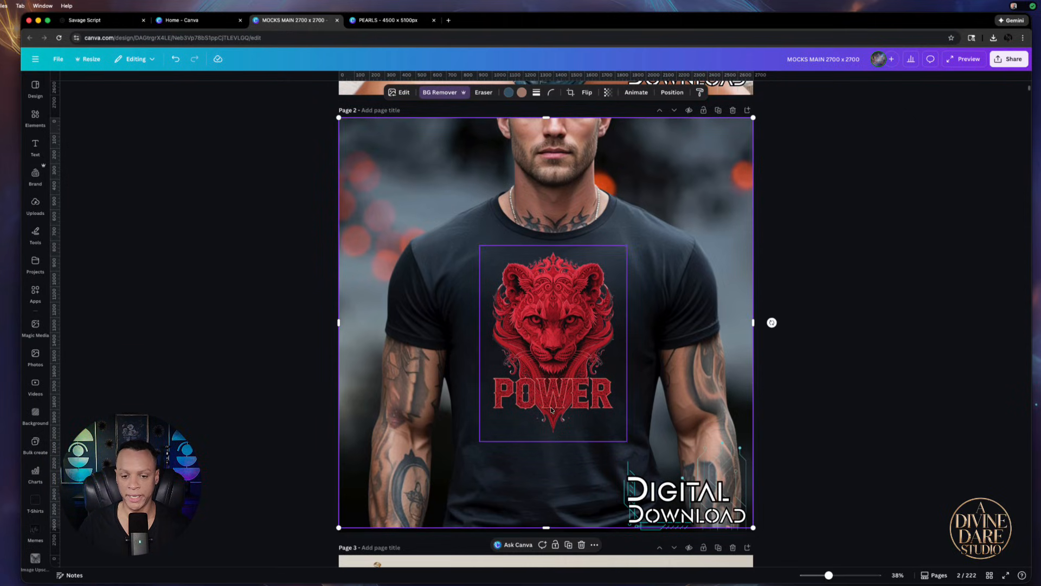
left_click(558, 381)
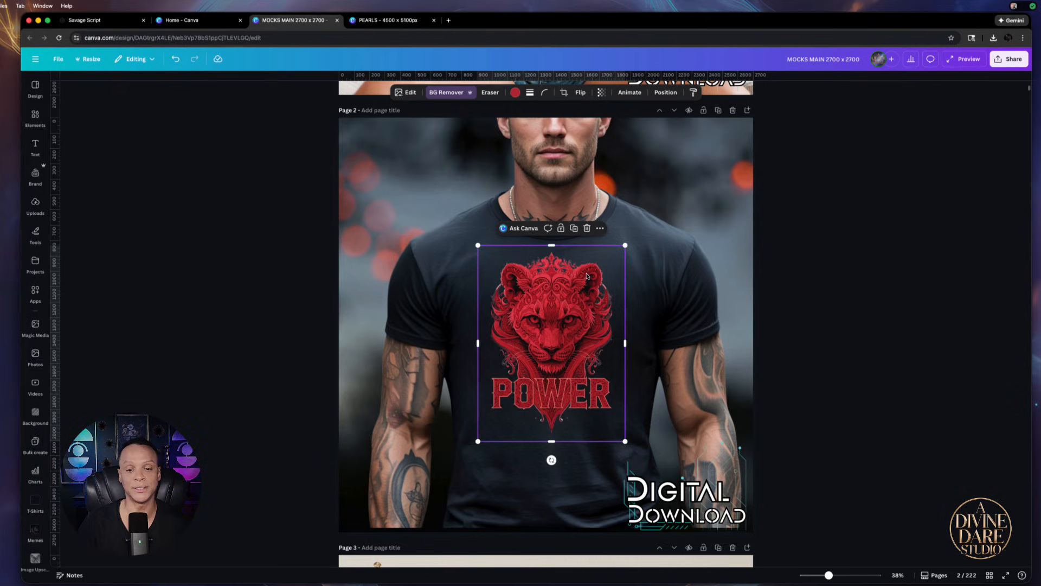
- Open Ideogram in a new browser tab and set the image style mode to Auto
left_click(449, 20)
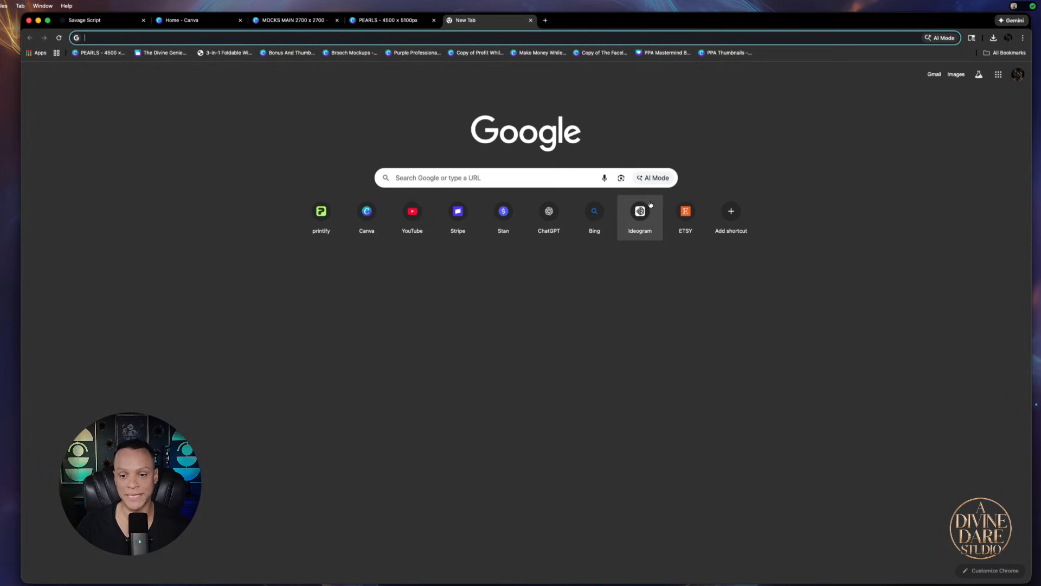
left_click(639, 211)
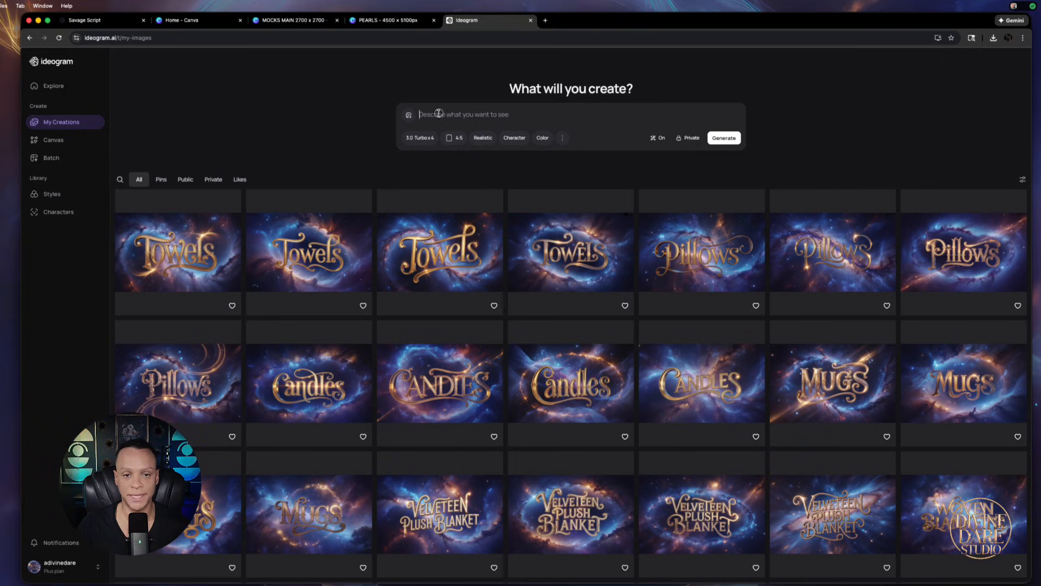
right_click(433, 115)
left_click(540, 101)
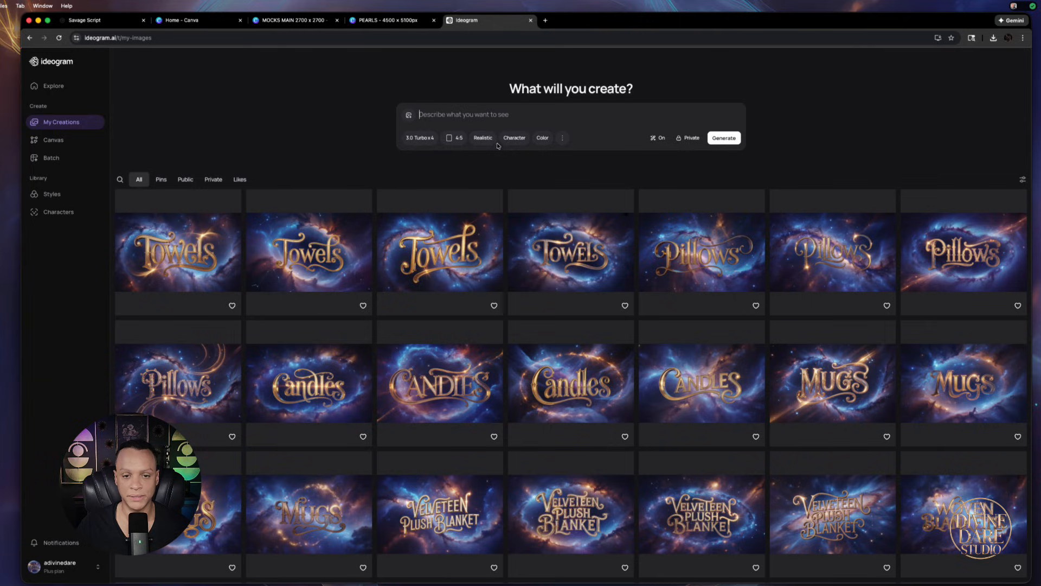
left_click(483, 138)
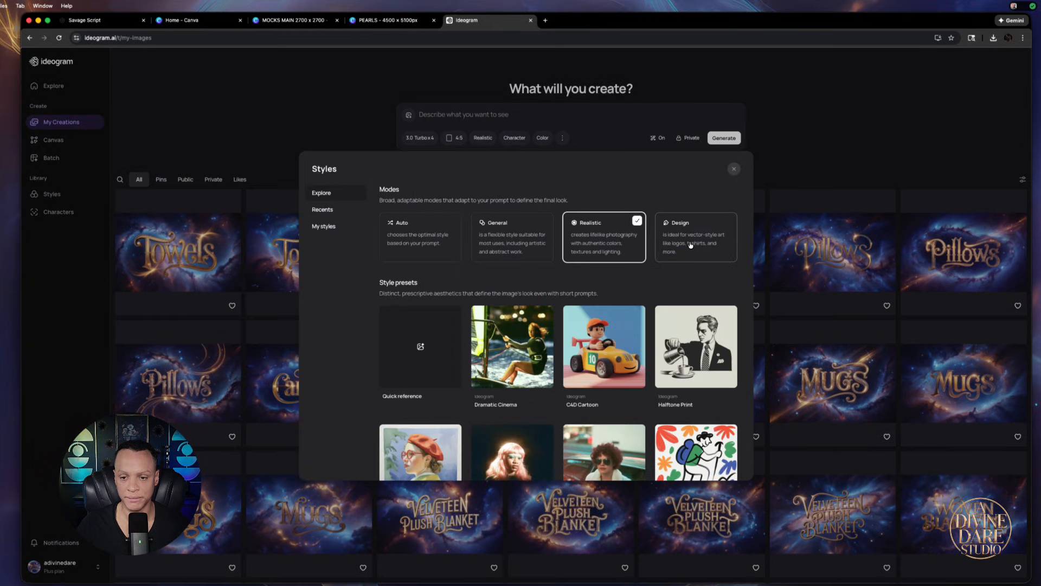
left_click(420, 239)
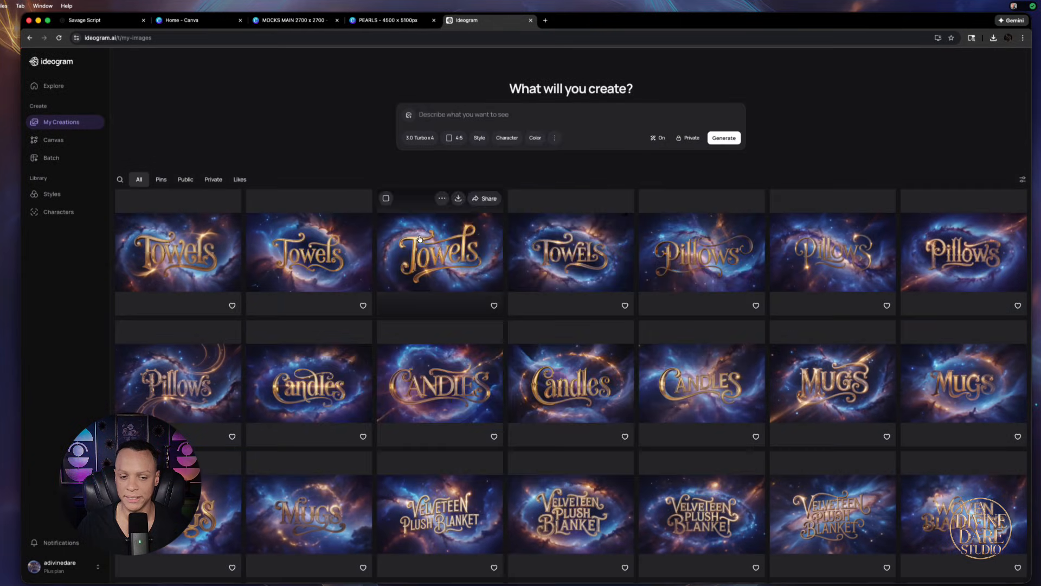
- Paste the copied fractal "POWER" scarlet puma prompt into Ideogram and generate images from it
right_click(440, 117)
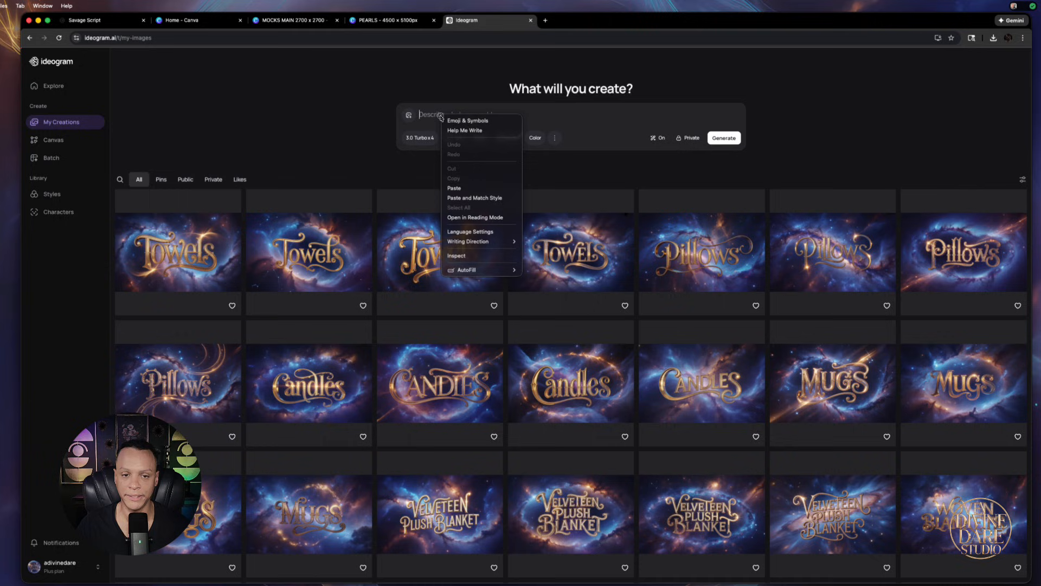
left_click(454, 188)
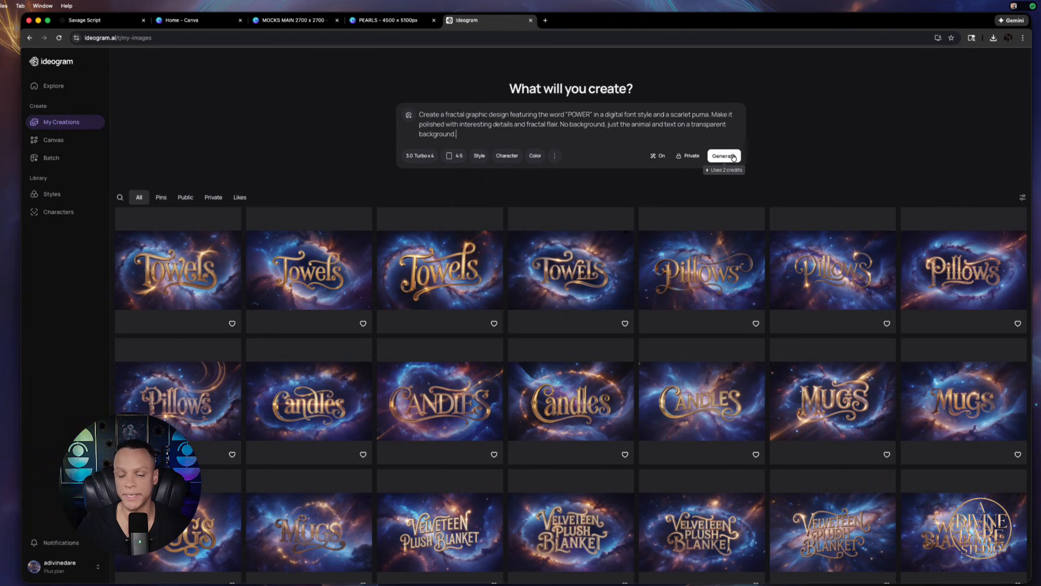
left_click(729, 159)
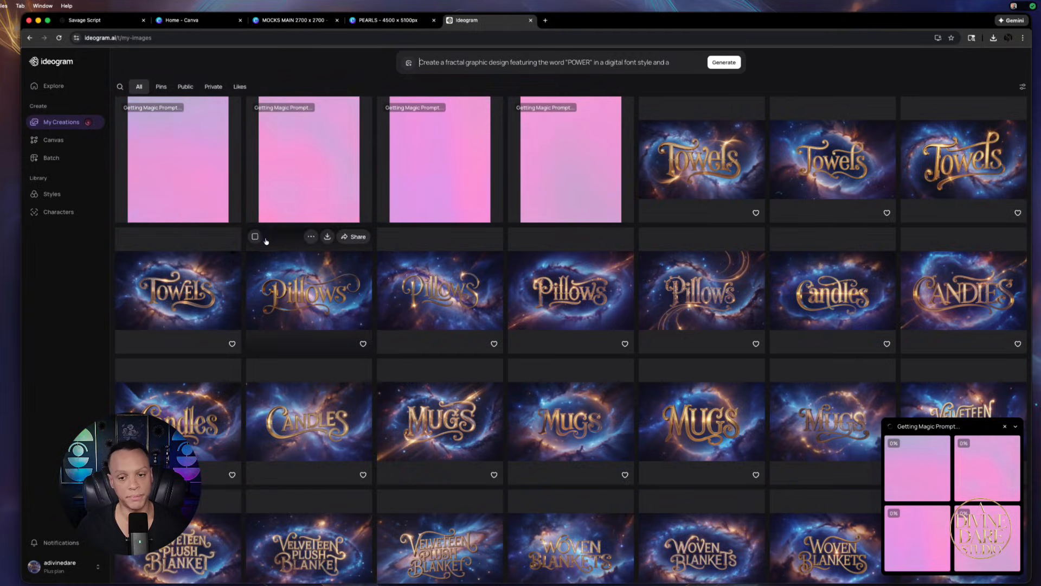
- Review the four generated puma images and download the second one, the striding puma surrounded by thin circles
left_click(186, 167)
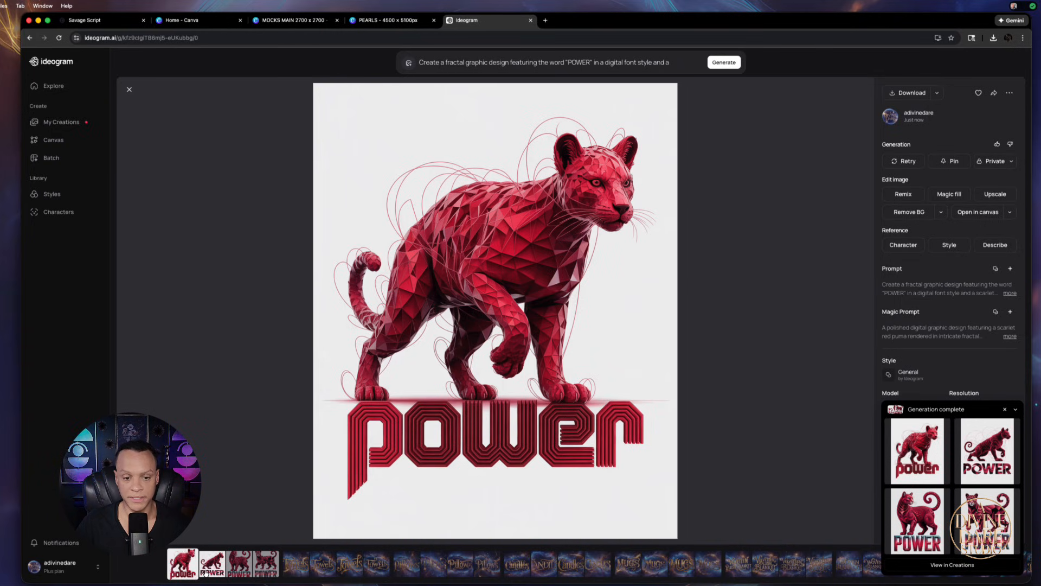
left_click(205, 571)
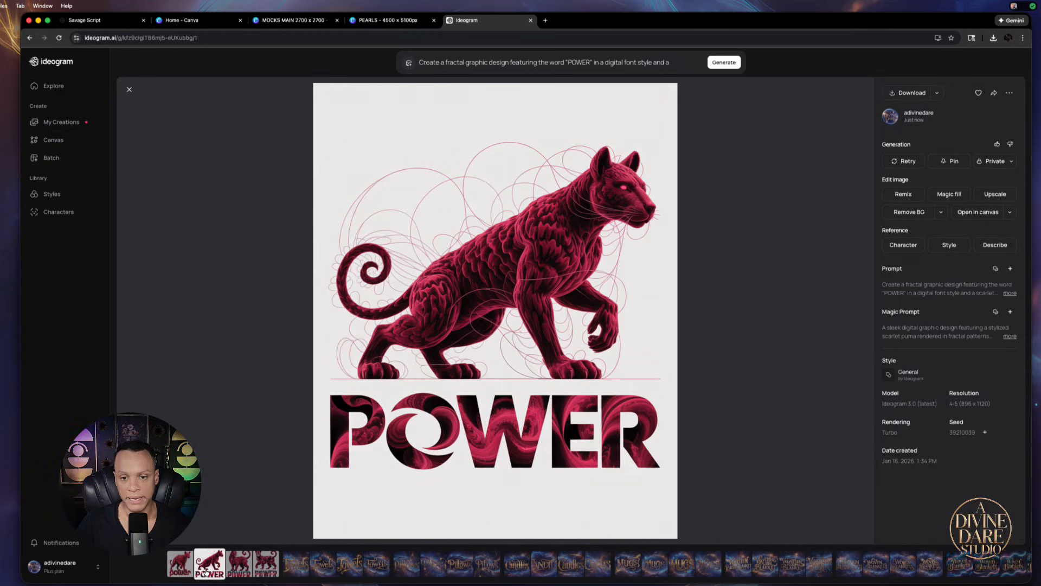
left_click(244, 562)
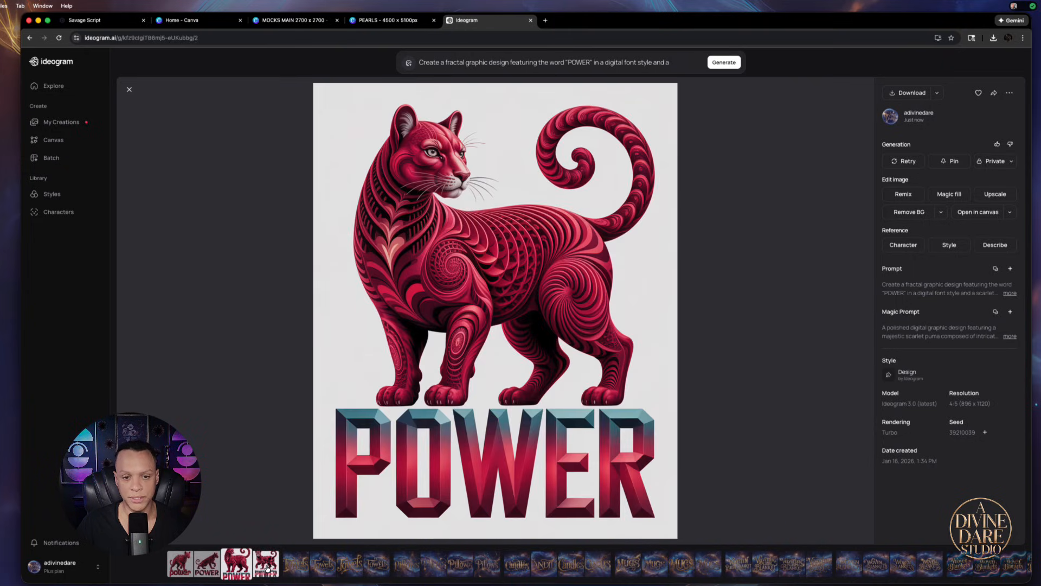
left_click(266, 568)
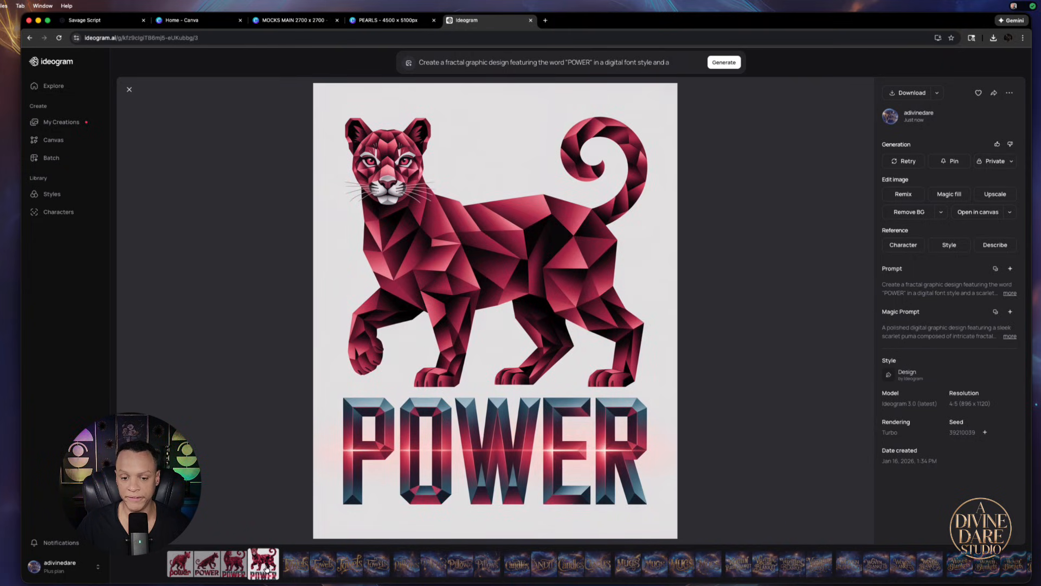
left_click(212, 572)
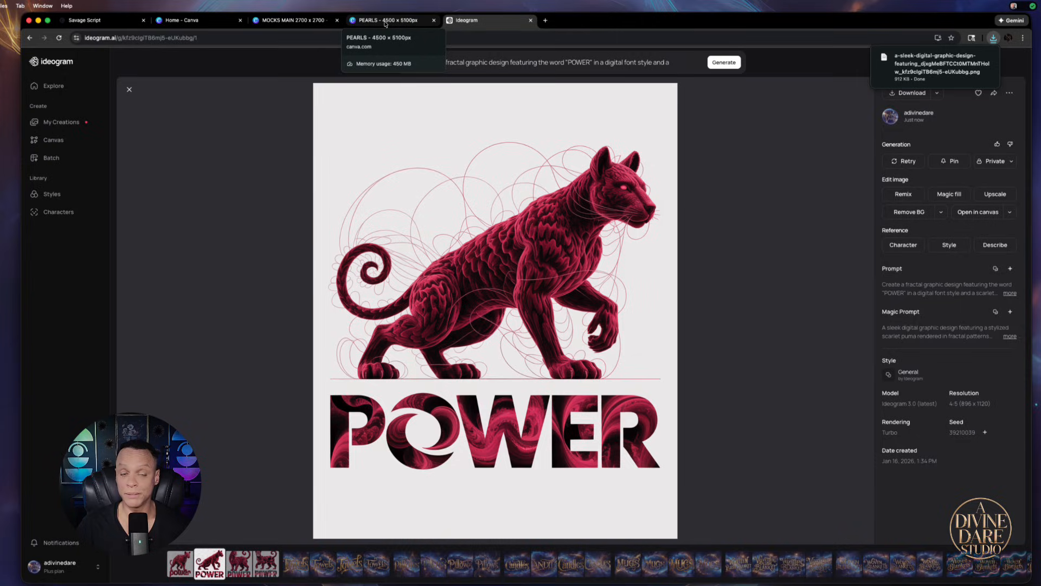
- Switch to Canva's PEARLS - 4500 x 5100px design and place the downloaded striding puma image on blank page 374
left_click(385, 24)
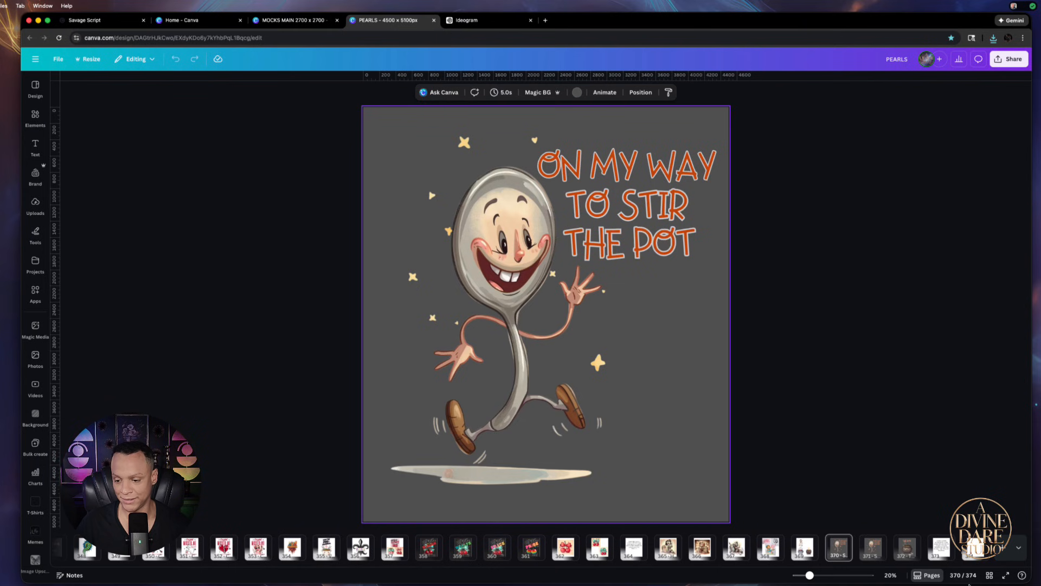
left_click(989, 576)
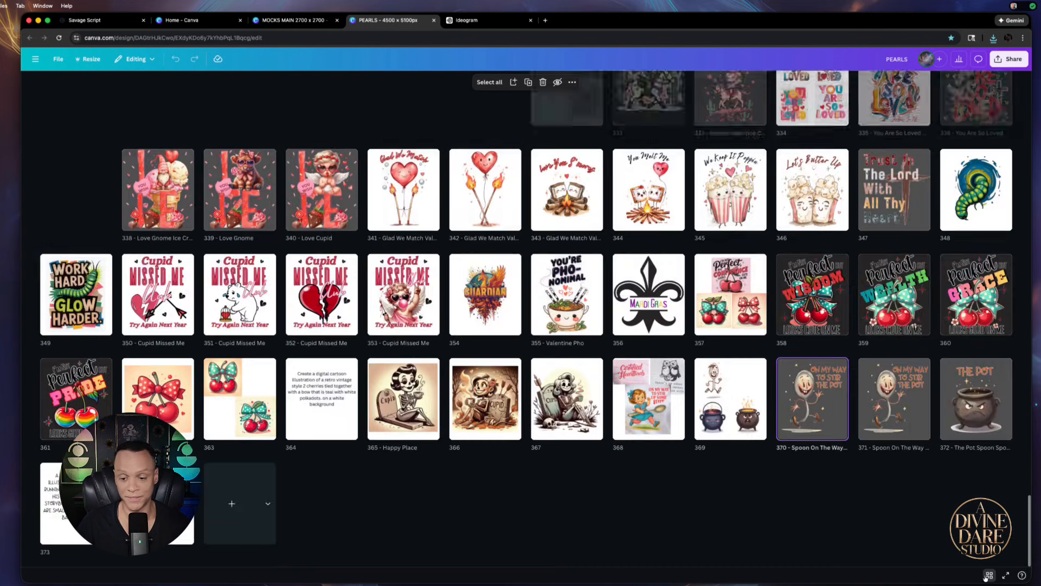
double_click(158, 503)
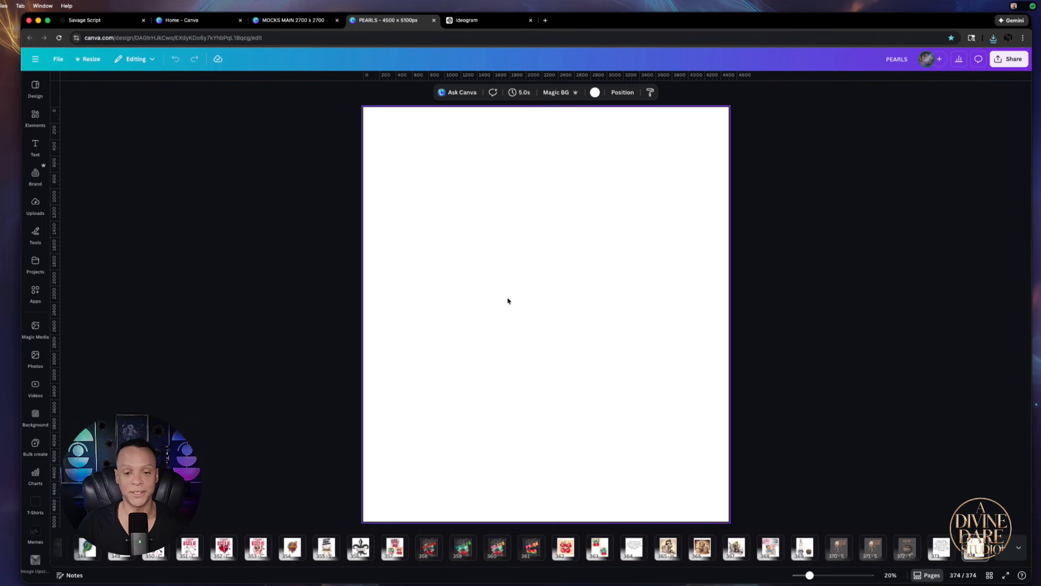
left_click(994, 38)
left_click_drag(922, 80, 571, 302)
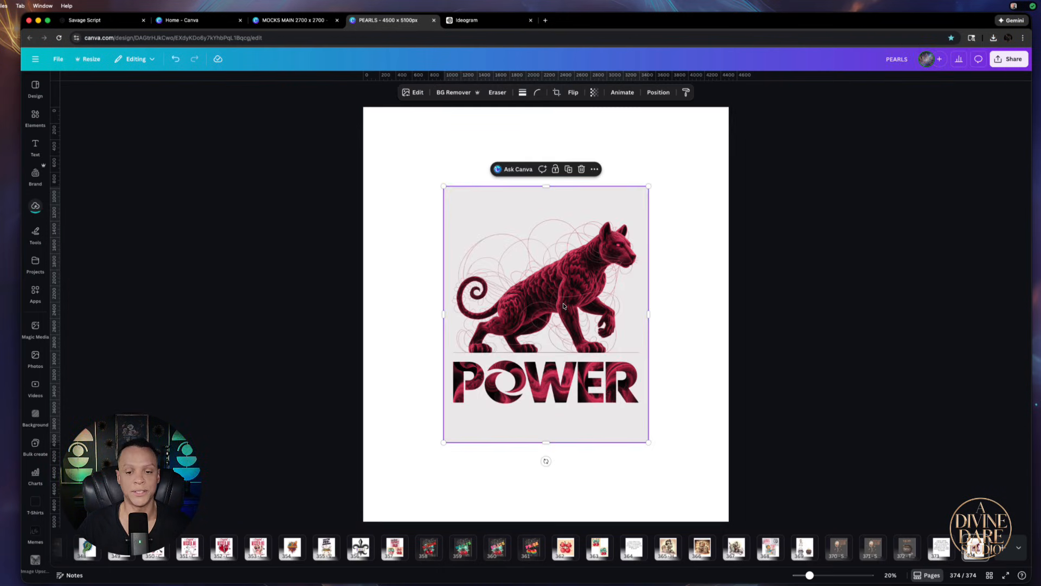
- Crop the image down to the word "POWER", enlarge it, and move it to the upper part of the page
left_click_drag(546, 190, 546, 353)
left_click_drag(537, 447, 544, 434)
left_click_drag(648, 353, 727, 319)
left_click_drag(624, 380, 587, 205)
left_click(673, 317)
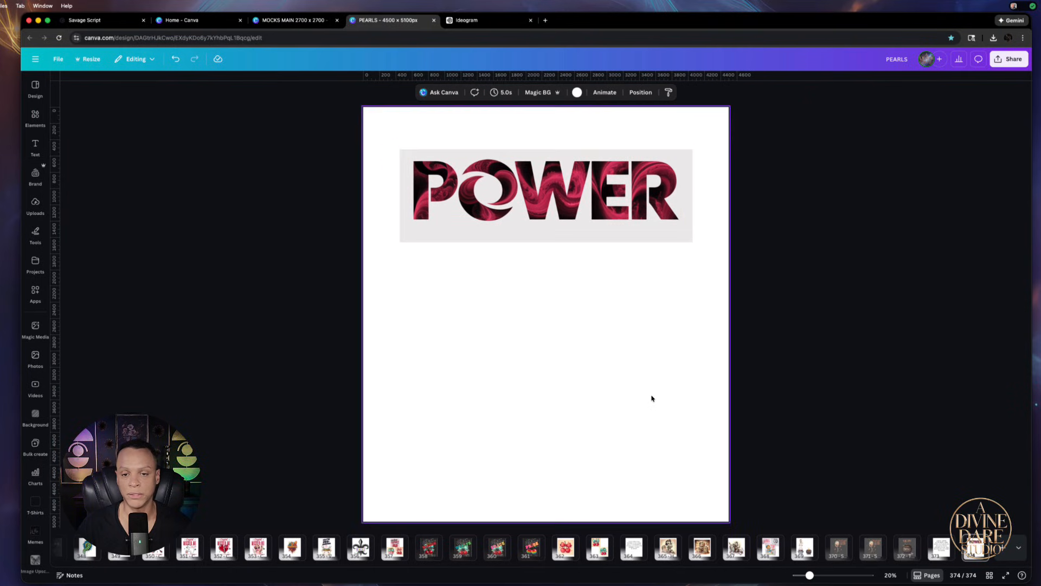
- Remove the gray background from the cropped "POWER" lettering and enlarge it to nearly the page's full width
left_click(539, 226)
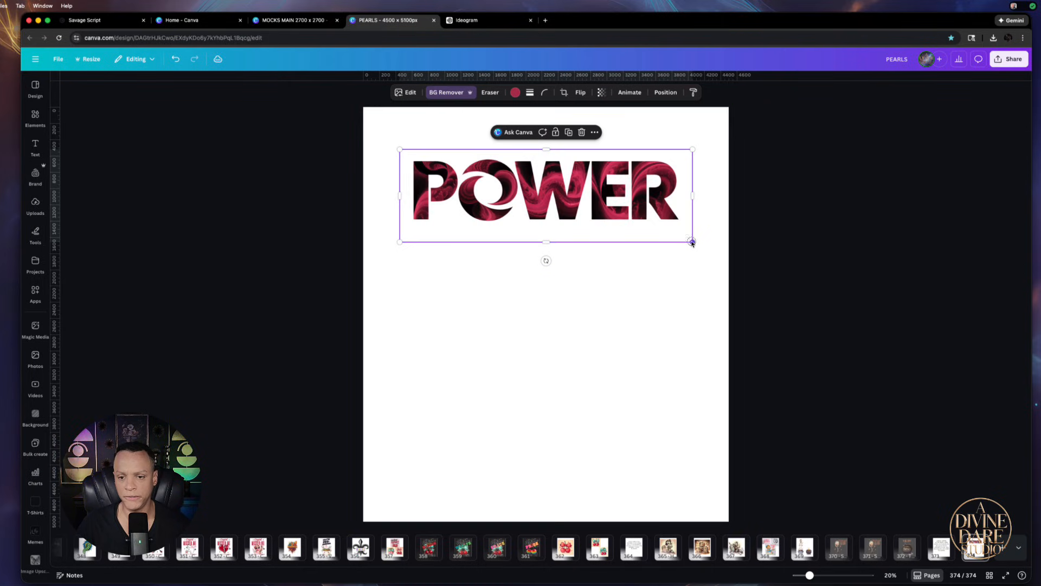
left_click_drag(692, 242, 733, 266)
left_click_drag(662, 235, 648, 235)
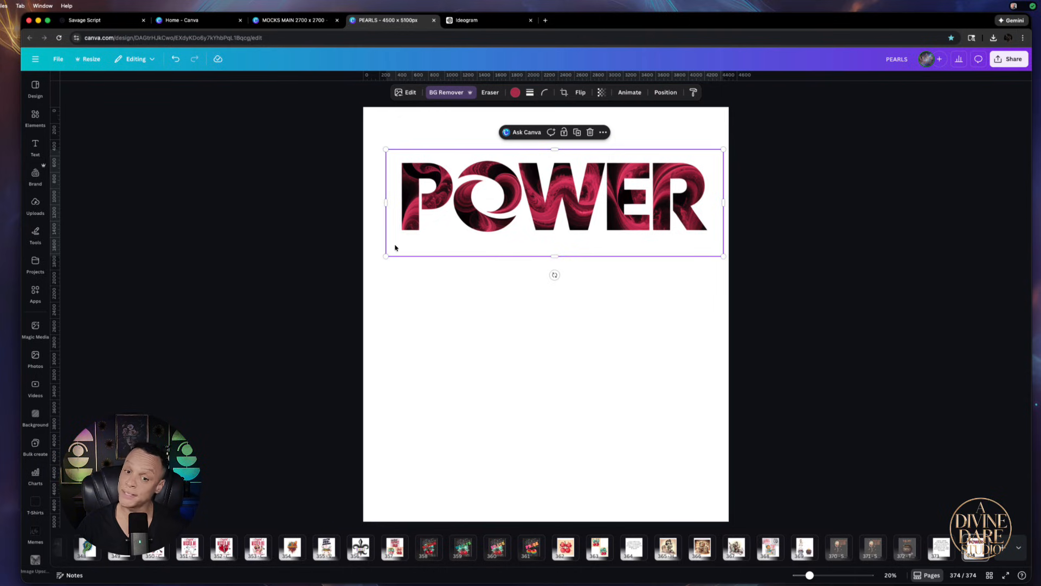
- Switch to Savage Script, set the word to NONE, and enter "All I Do Is Win" as the custom phrase
left_click(100, 24)
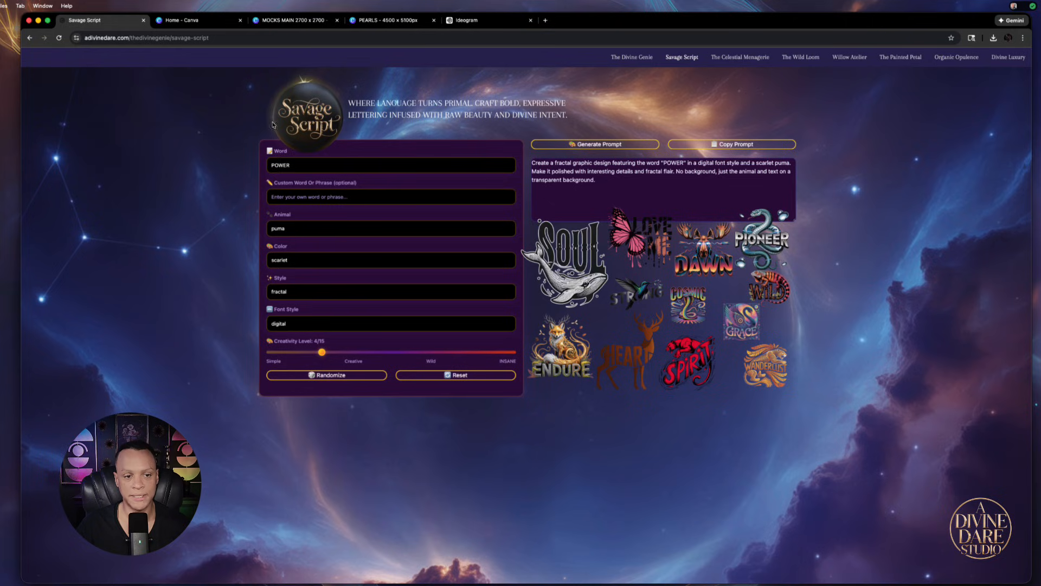
left_click(304, 165)
scroll(275, 25, "up", 15)
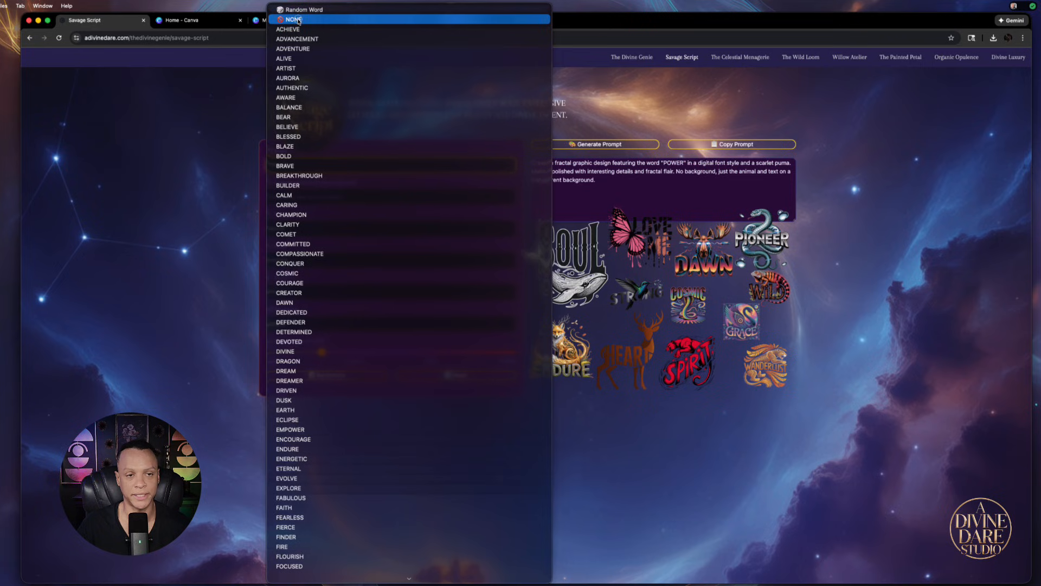
left_click(298, 20)
left_click(297, 197)
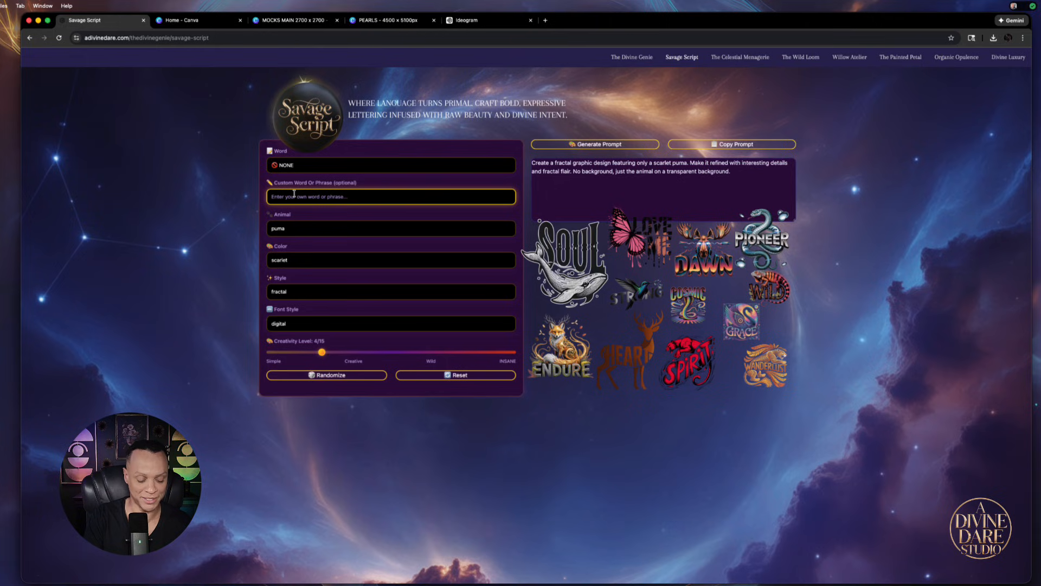
type("Al")
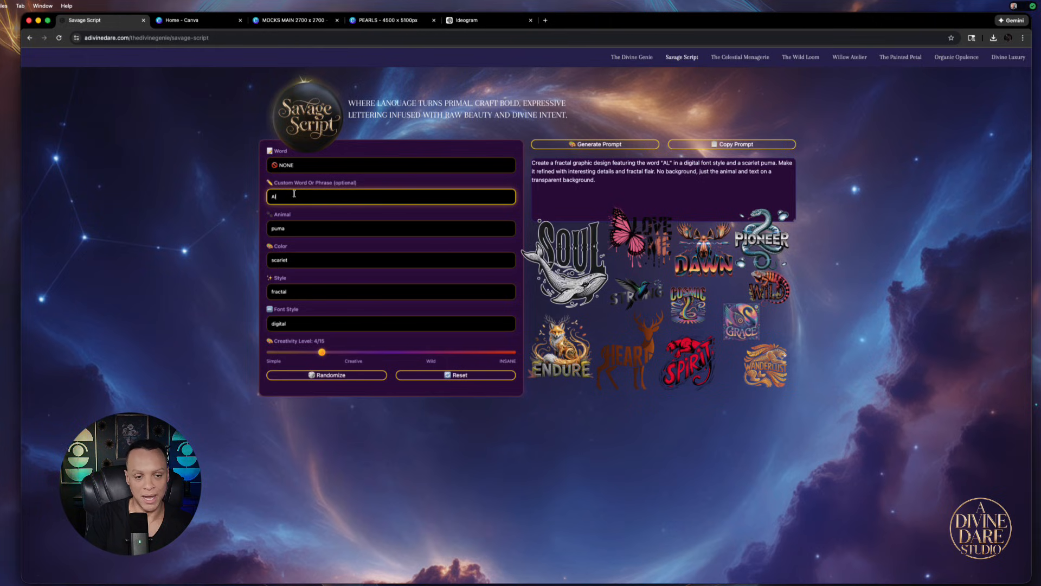
type("l I Do Is Win")
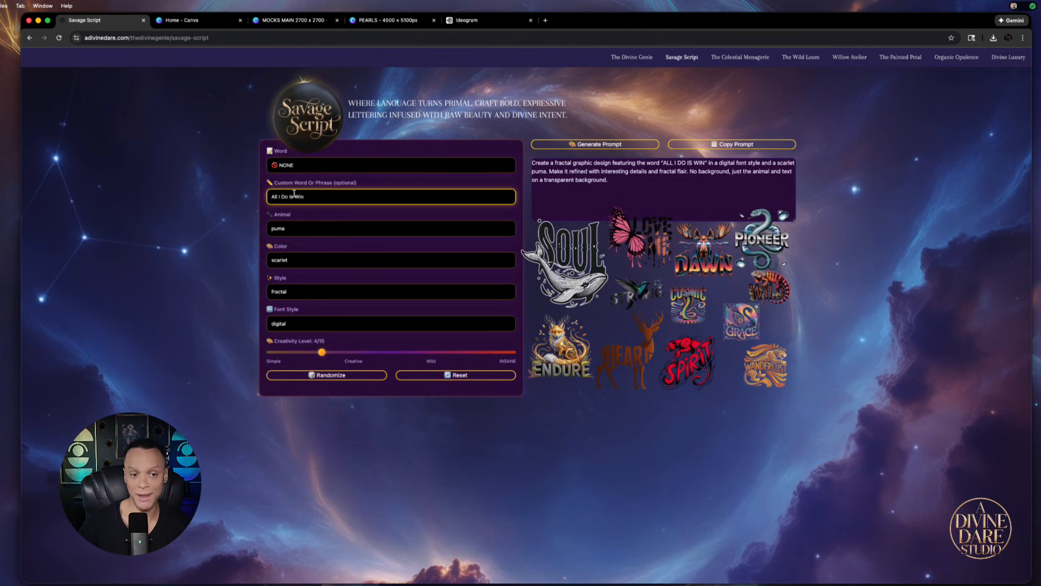
- Set the animal to NONE and the color to multi-color for the "All I Do Is Win" prompt
left_click(281, 232)
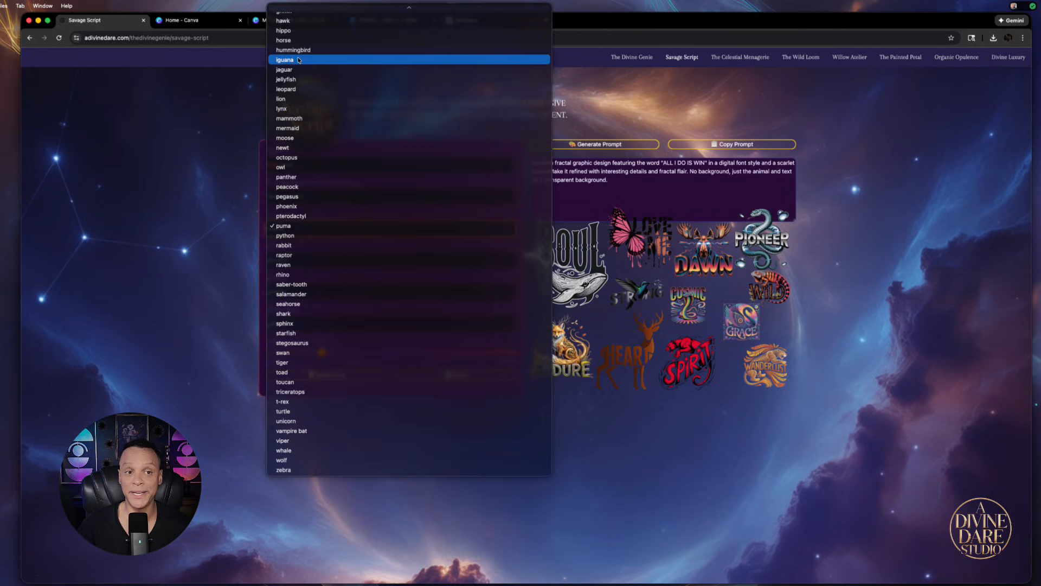
left_click(293, 20)
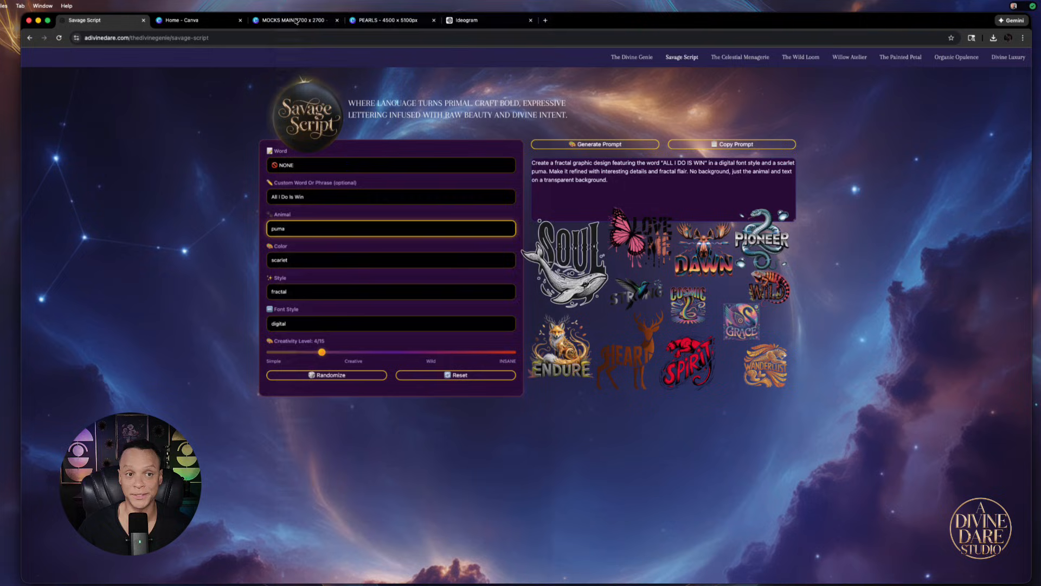
left_click(297, 260)
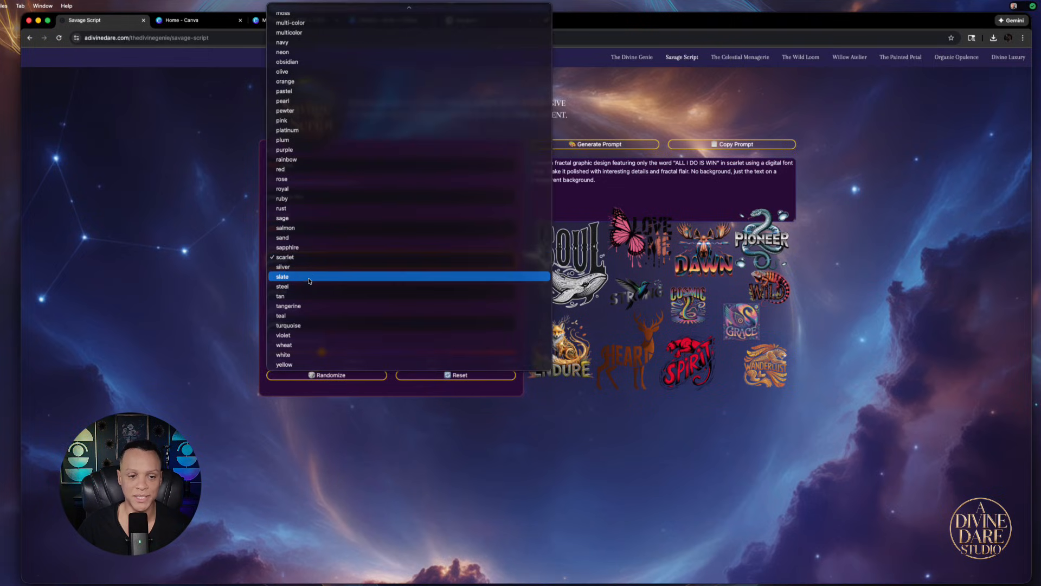
left_click(288, 247)
left_click(295, 265)
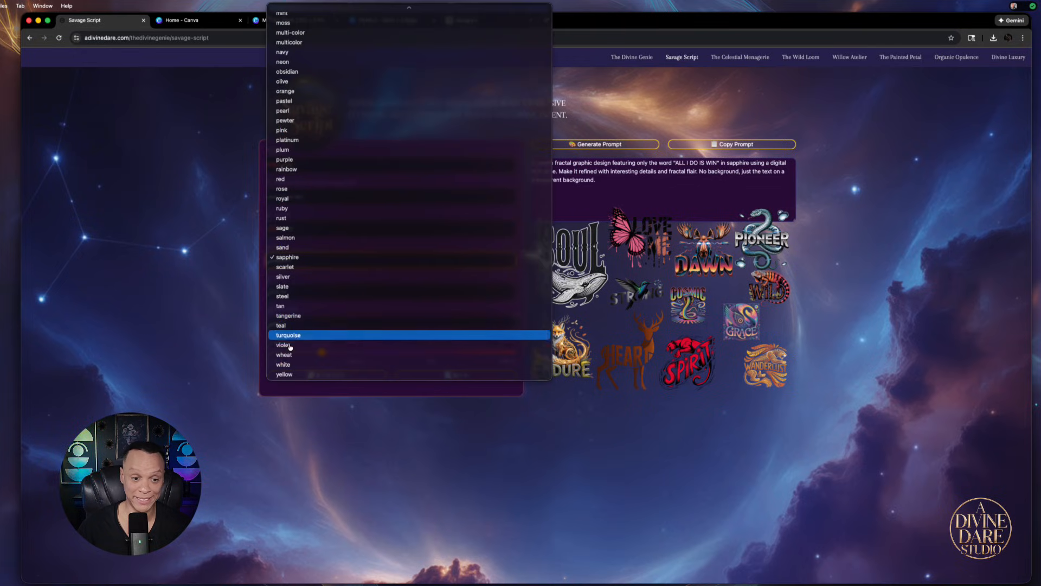
scroll(288, 262, "up", 10)
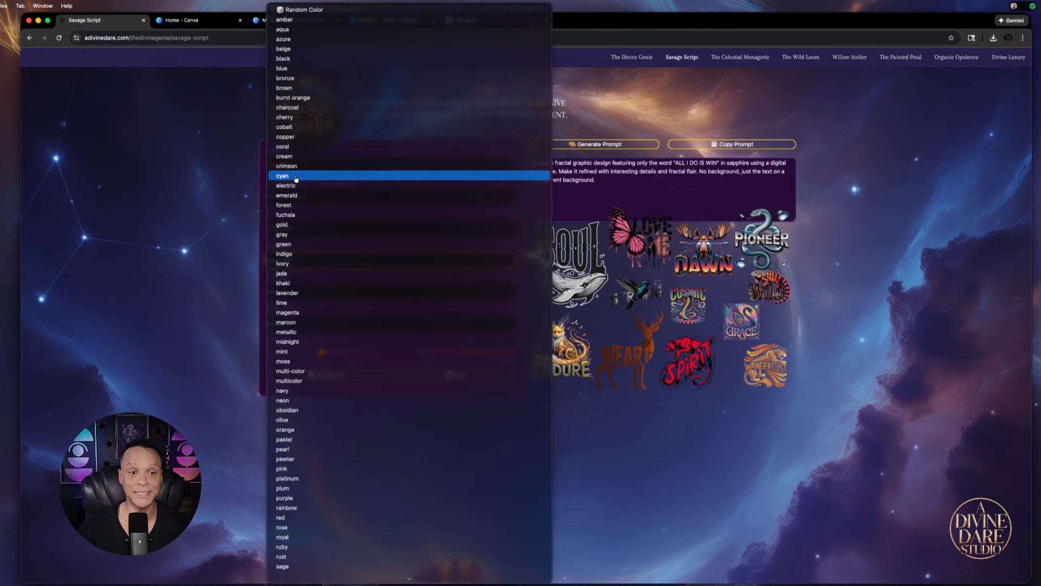
scroll(301, 326, "down", 3)
left_click(293, 292)
- Set both the style and the font style to grunge, and generate and copy the resulting prompt
left_click(307, 293)
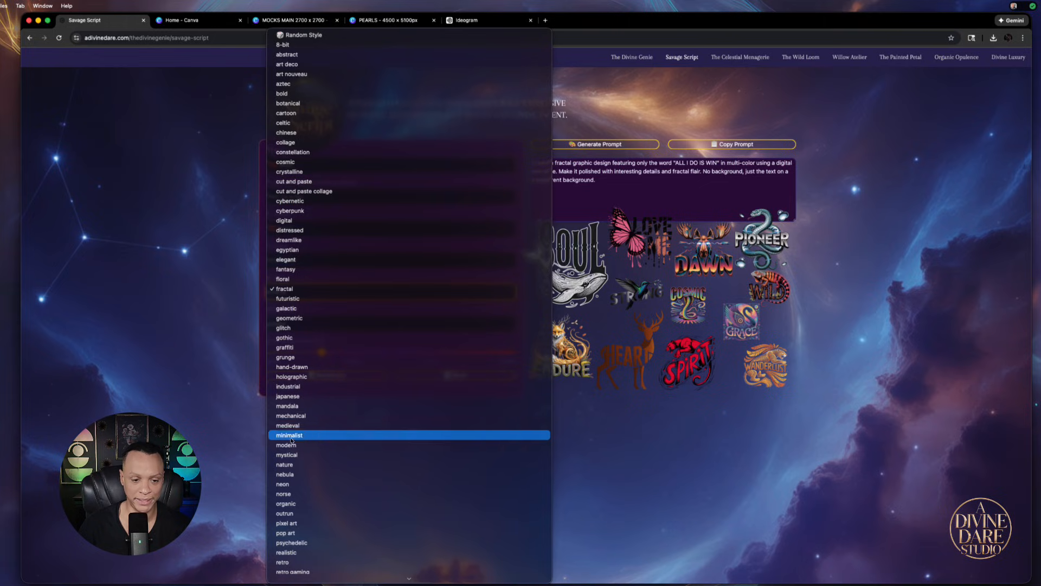
left_click(290, 357)
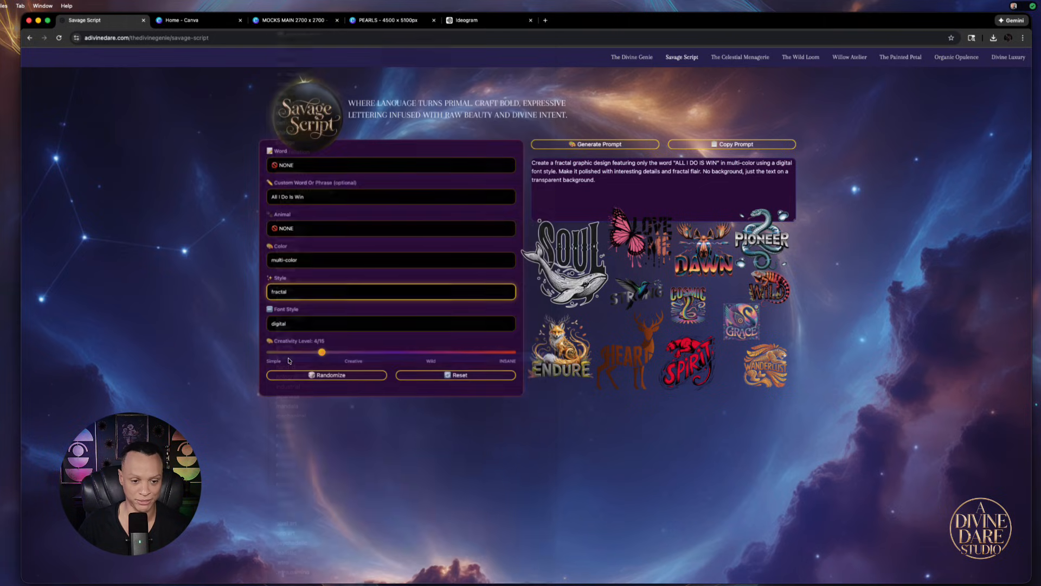
left_click(303, 326)
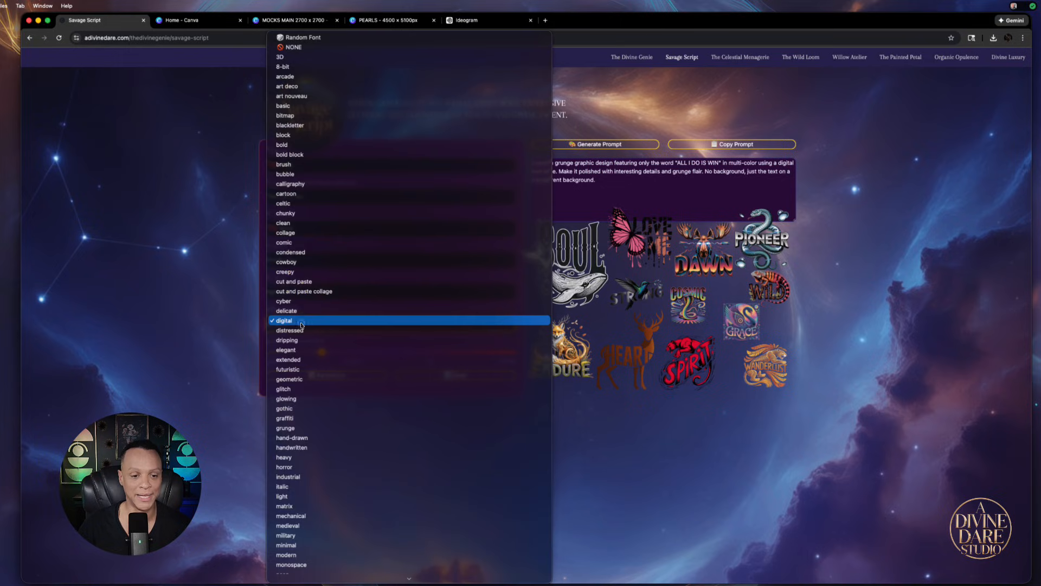
left_click(278, 428)
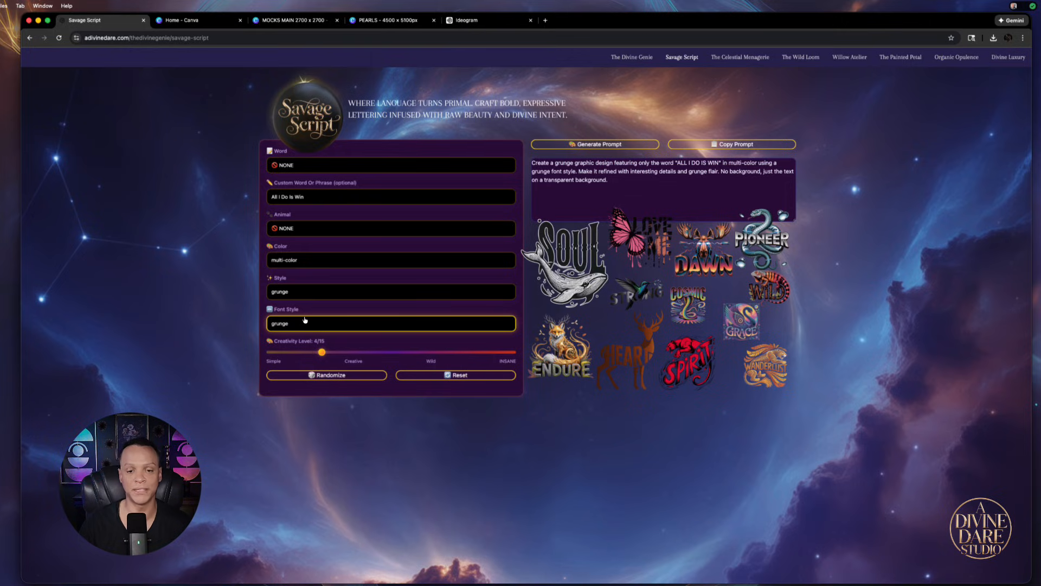
left_click(567, 144)
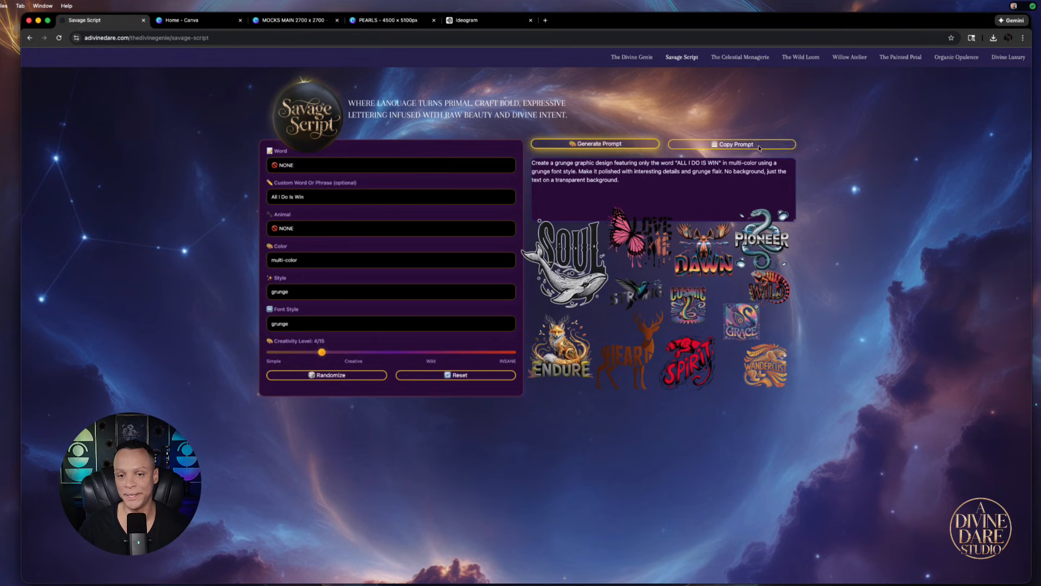
left_click(738, 148)
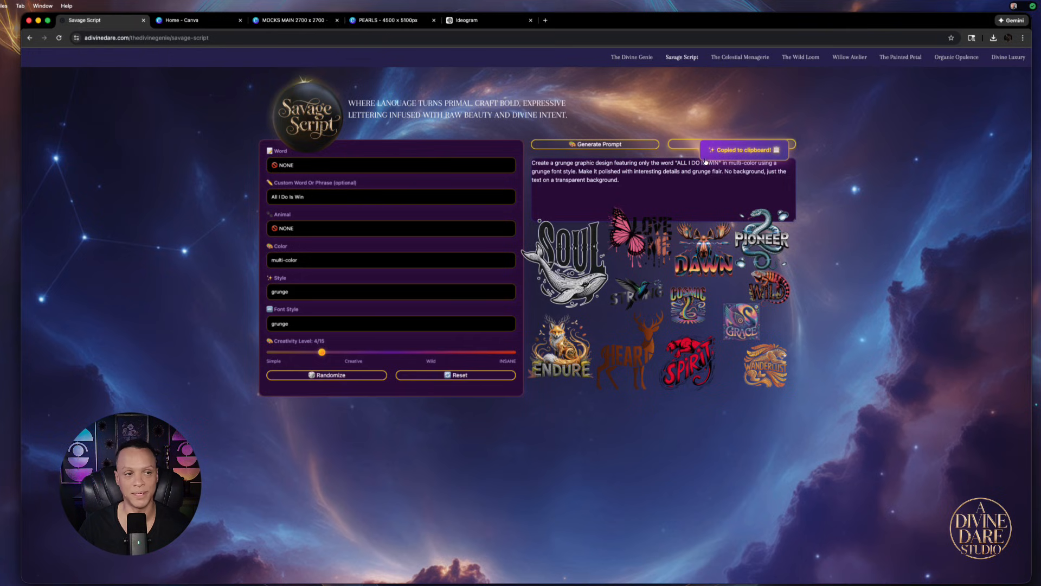
- Switch to Canva's home page and set up Canva AI for image generation with a 3:4 aspect ratio
left_click(208, 24)
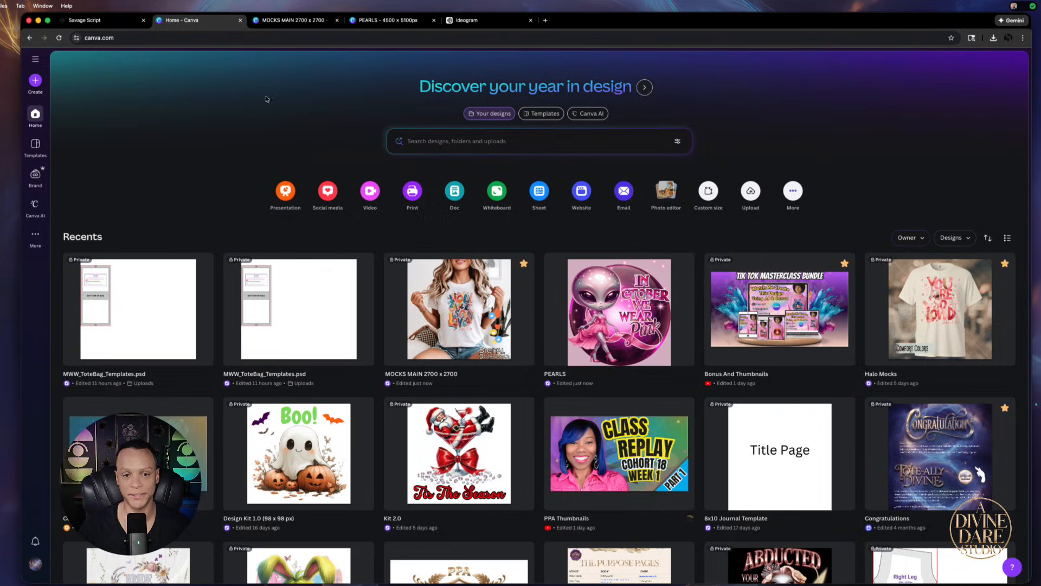
left_click(582, 113)
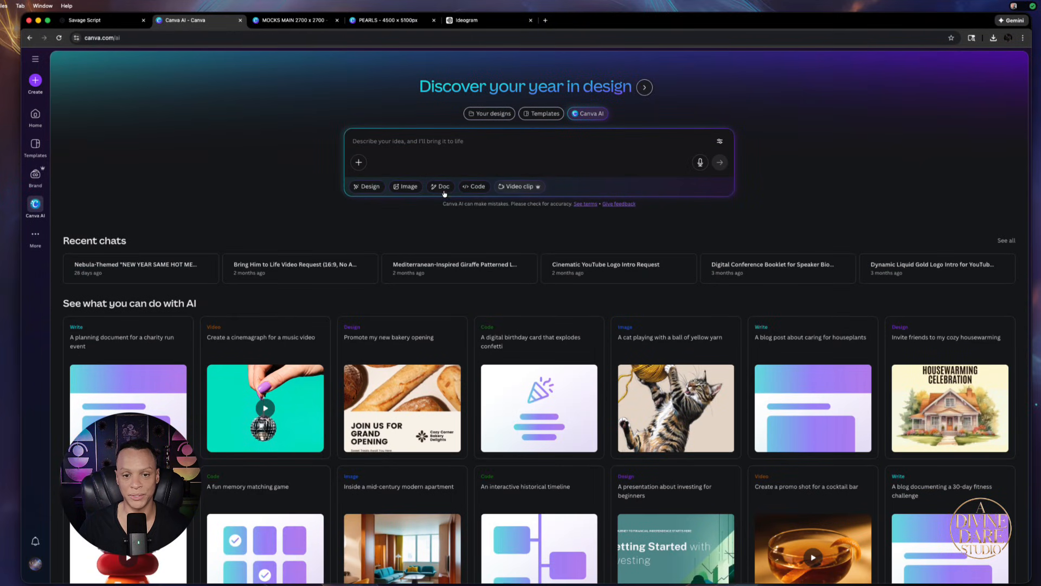
left_click(407, 187)
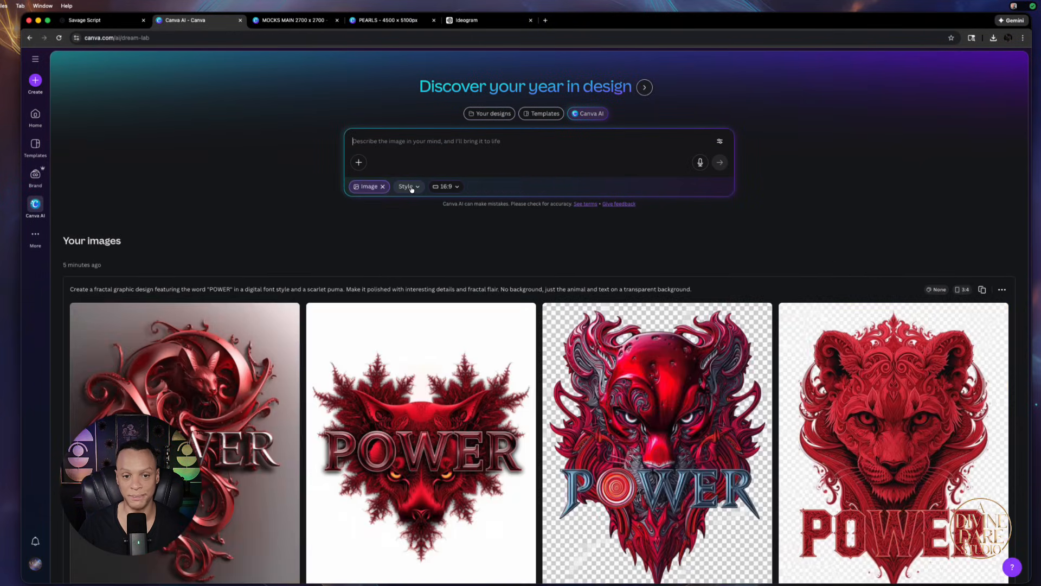
left_click(445, 186)
left_click(370, 290)
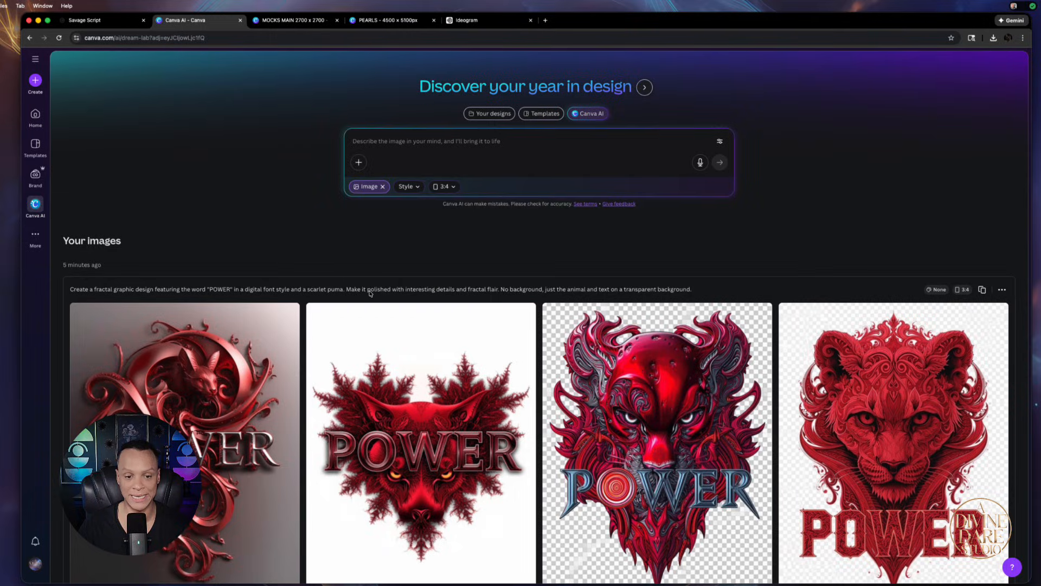
- Download the second earlier "POWER" image, the red fractal puma head with the word across it, and close its preview
left_click(423, 393)
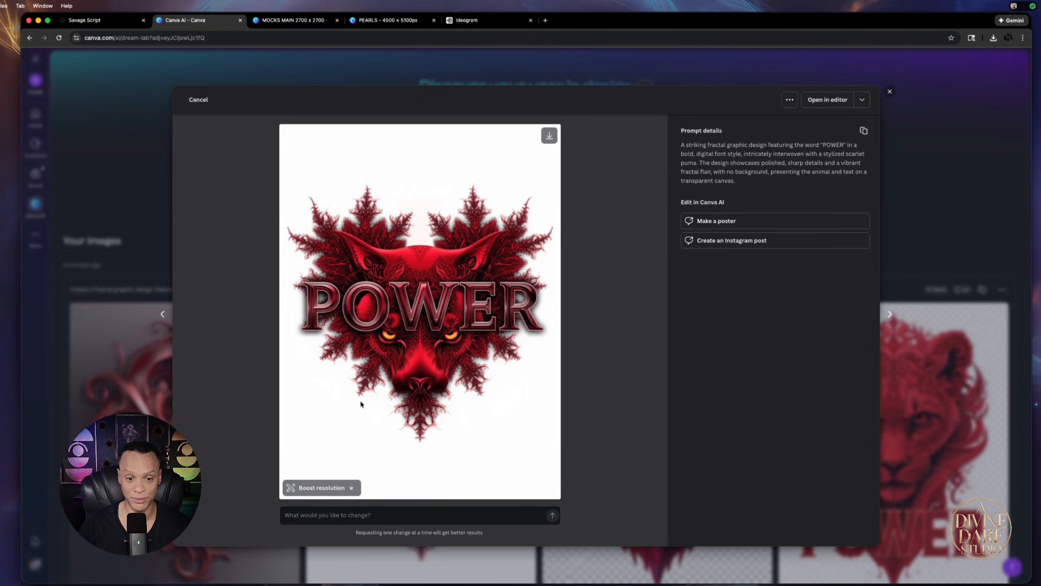
left_click(549, 136)
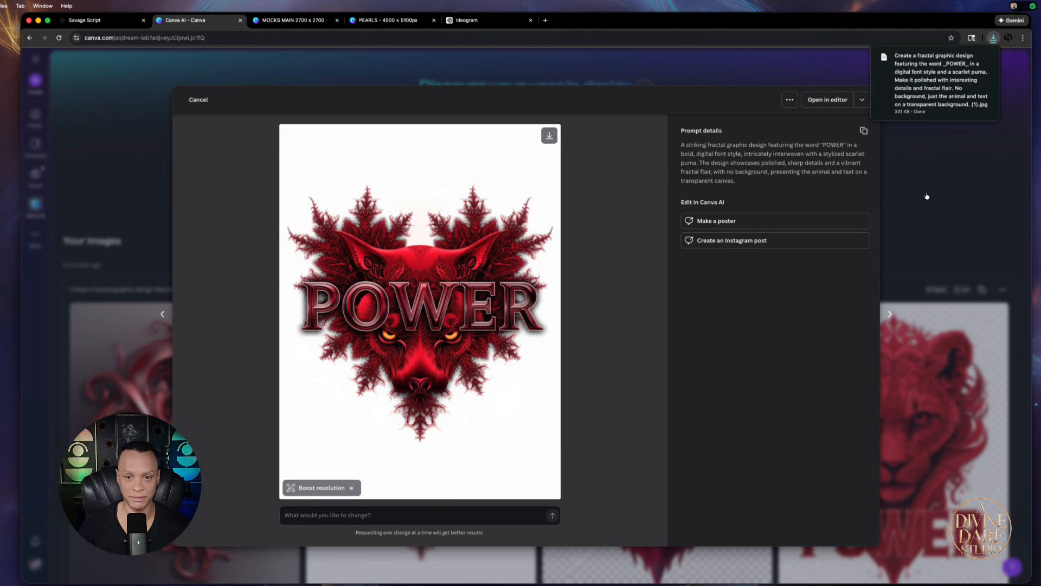
key("Escape")
- Paste the copied "ALL I DO IS WIN" grunge prompt into Canva AI and generate the images
right_click(453, 146)
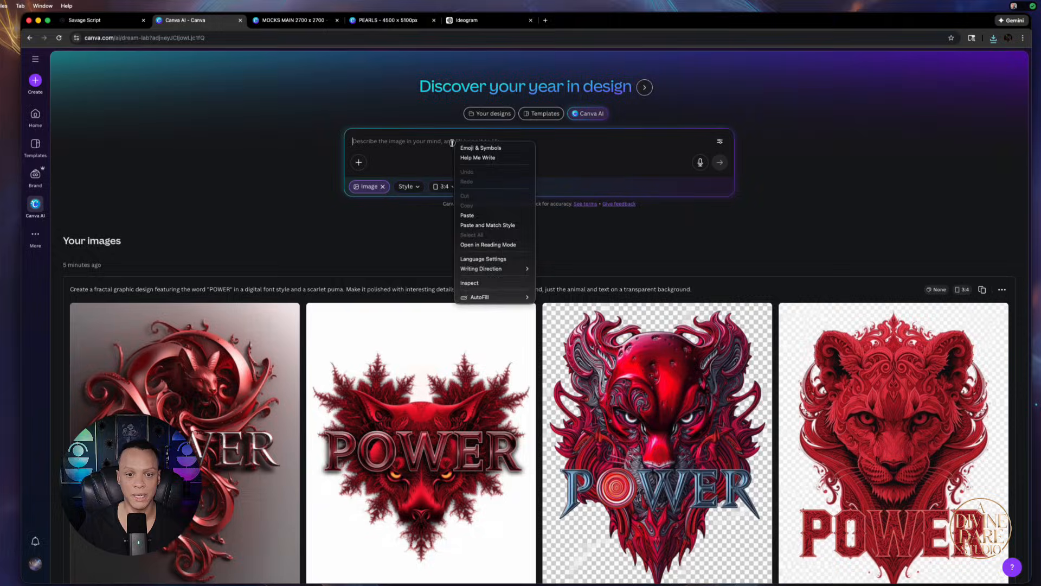
left_click(463, 214)
left_click(720, 171)
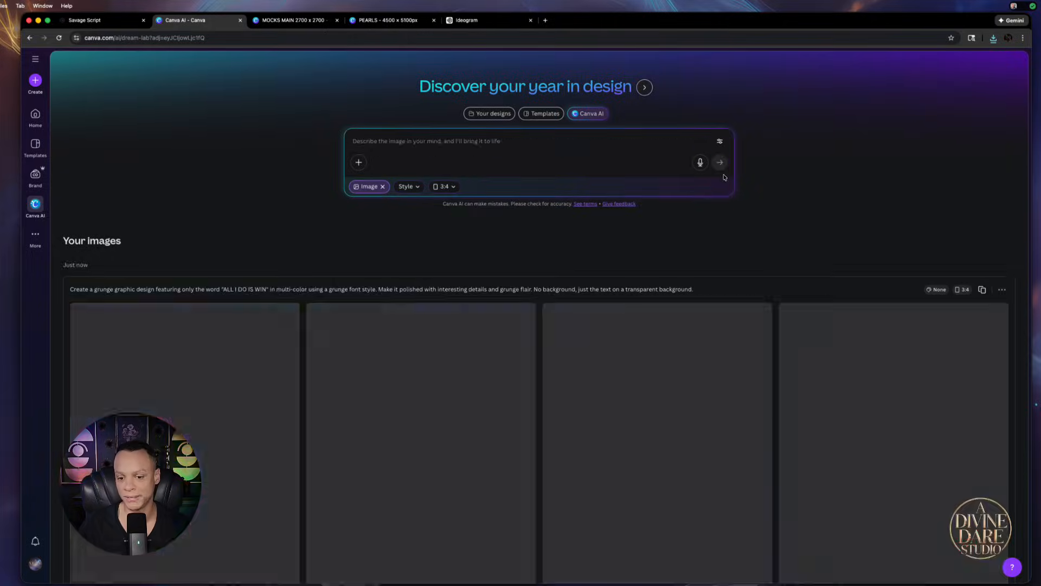
- Examine the wording of the generated "ALL I DO IS WIN" images and compare it with the prompt in Savage Script
scroll(666, 278, "down", 2)
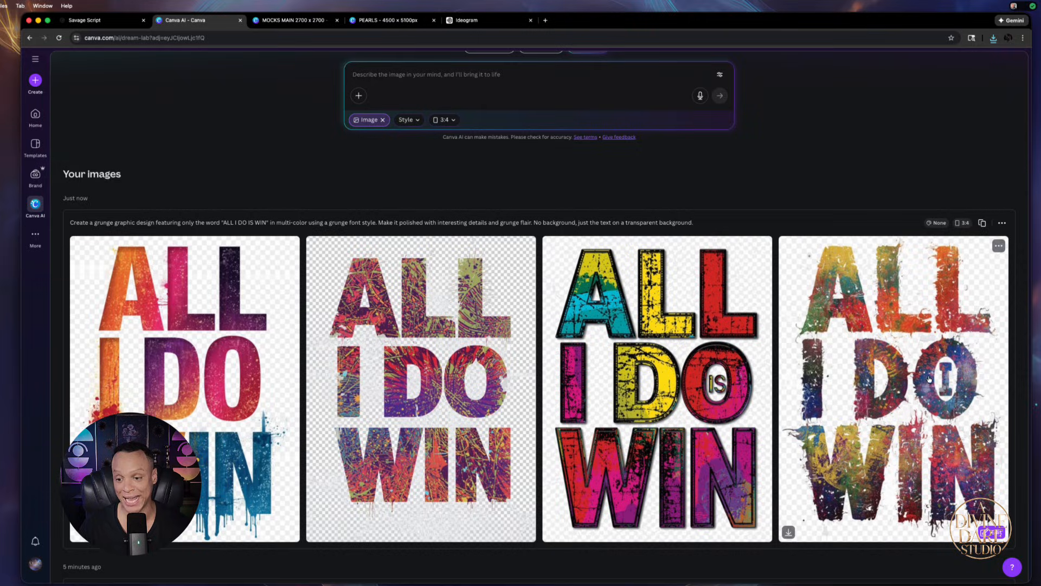
key("ctrl+shift+Tab")
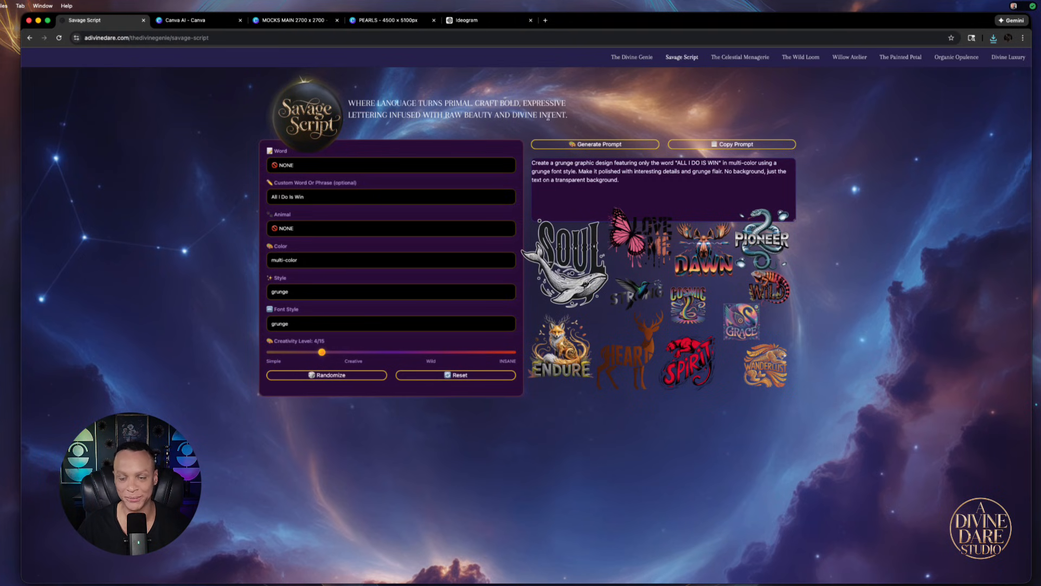
left_click(189, 20)
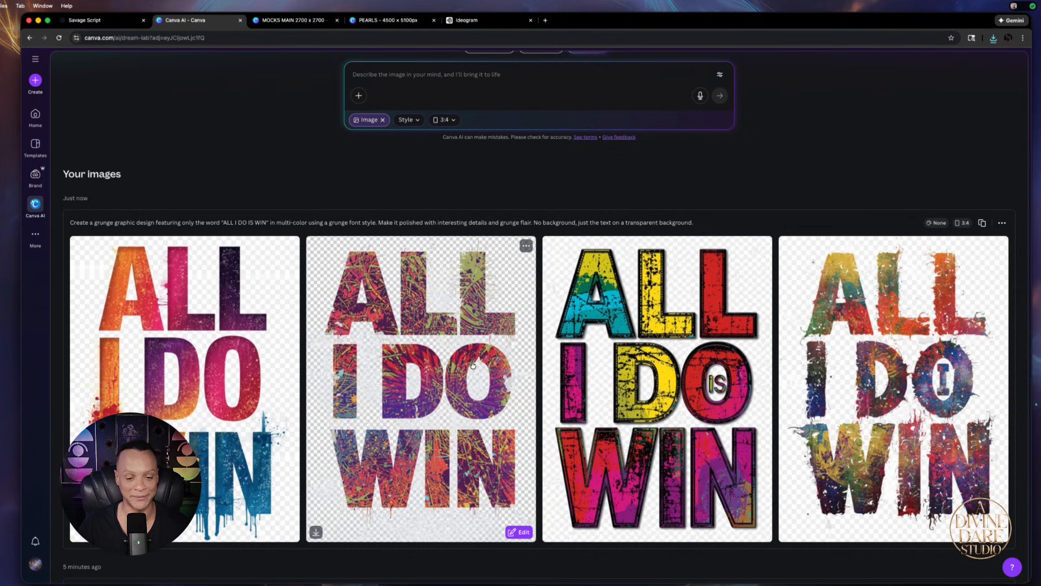
- Change the aspect ratio to 4:3, reuse the "ALL I DO IS WIN" prompt, and generate another set of images
left_click(454, 121)
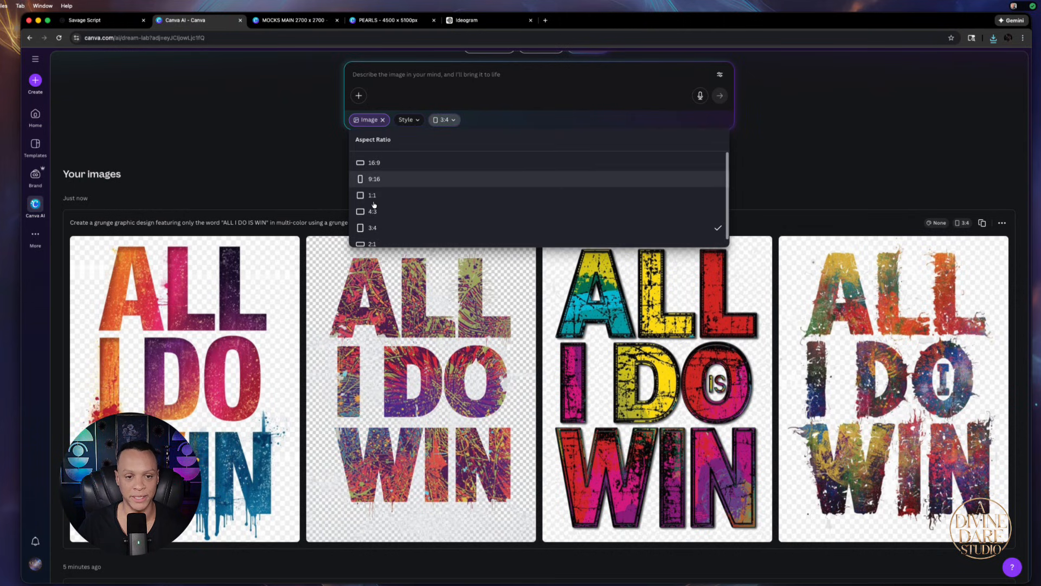
left_click(373, 203)
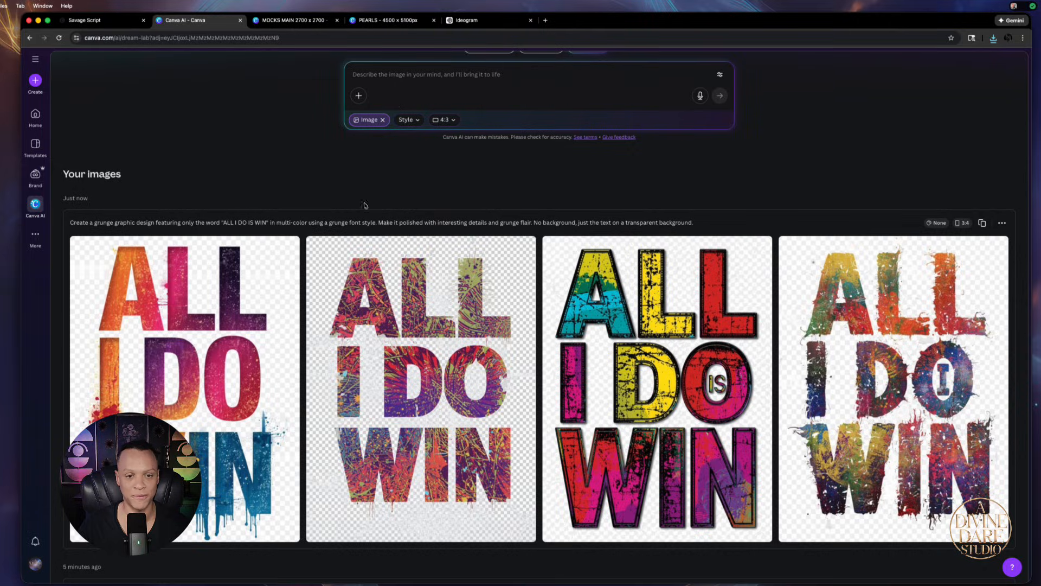
left_click(982, 223)
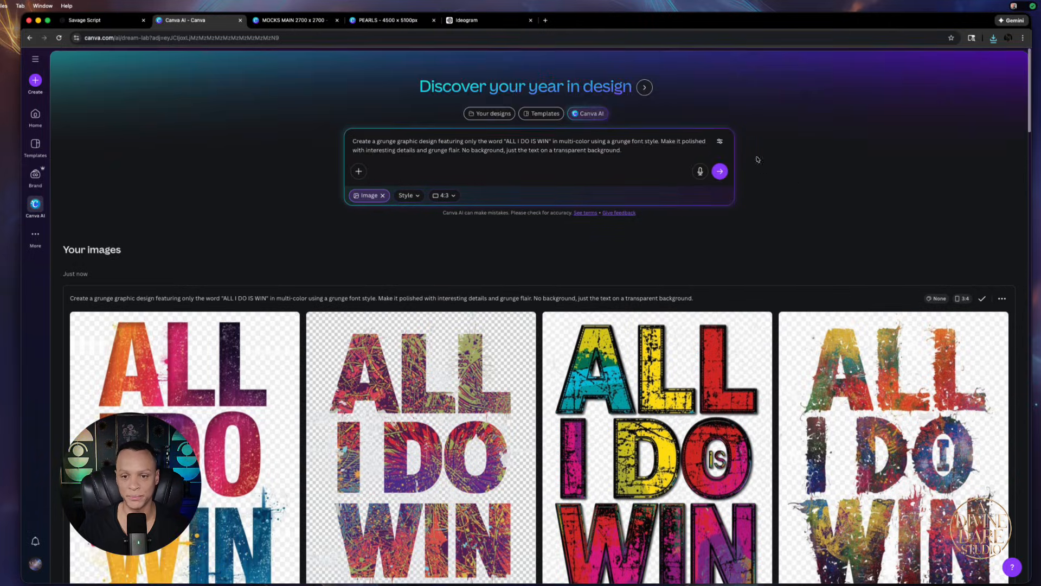
left_click(719, 165)
scroll(727, 402, "down", 1)
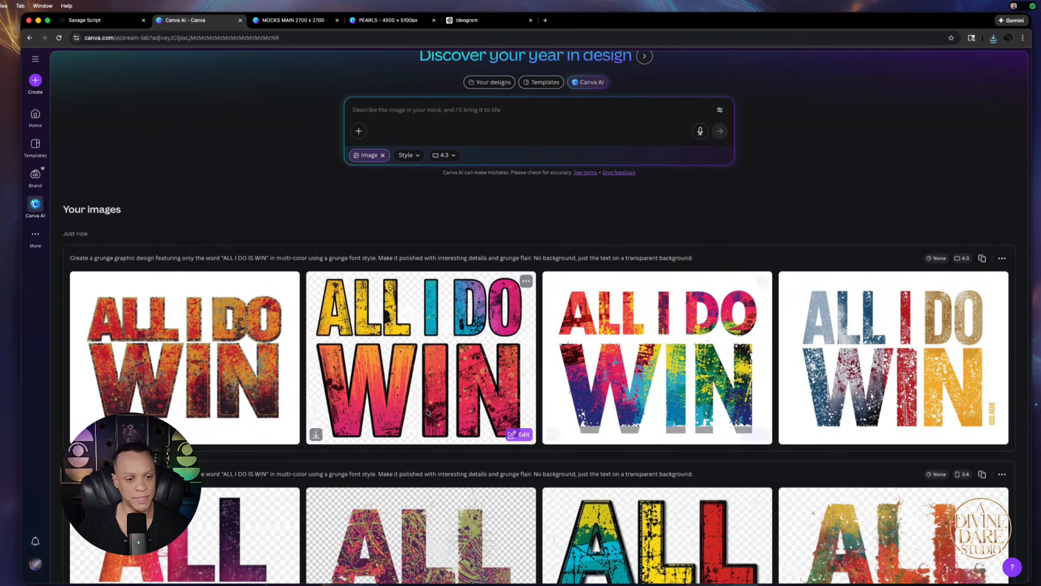
- Switch to Ideogram, replace the "POWER" prompt with the copied "ALL I DO IS WIN" grunge prompt, and generate the images
mouse_move(202, 381)
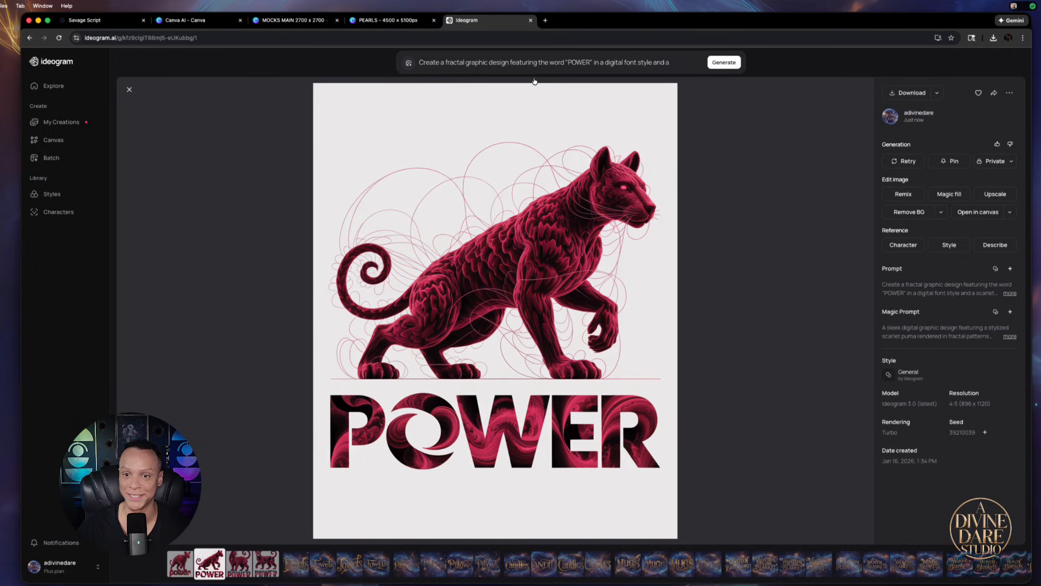
left_click(596, 61)
left_click_drag(464, 85, 412, 56)
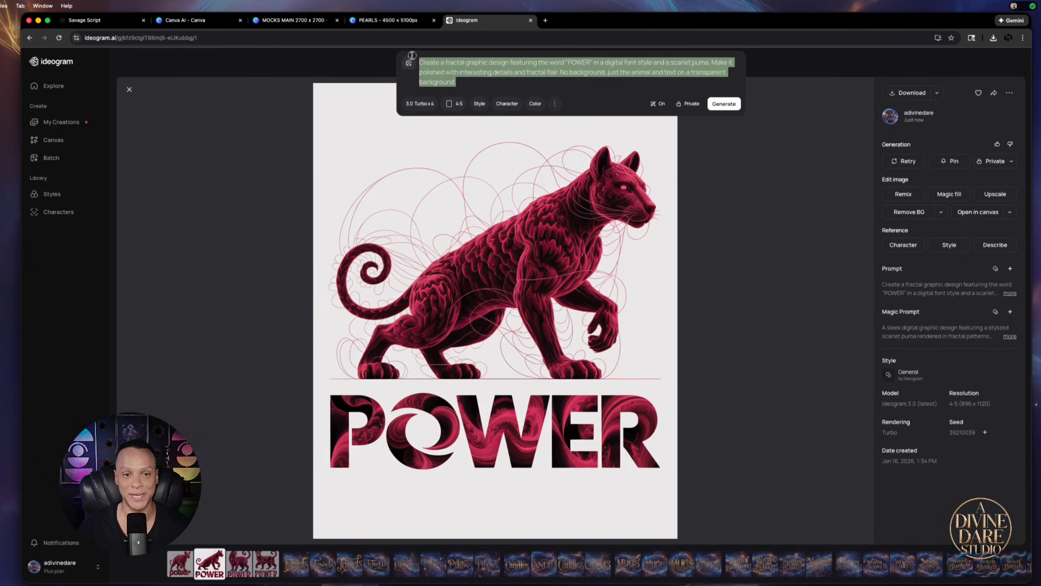
key("super+v")
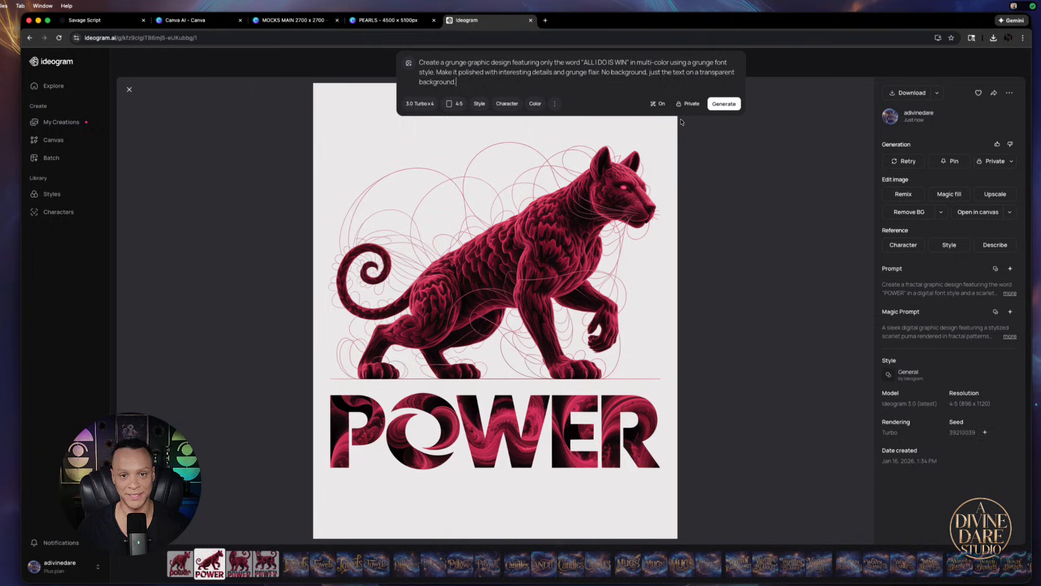
left_click(723, 104)
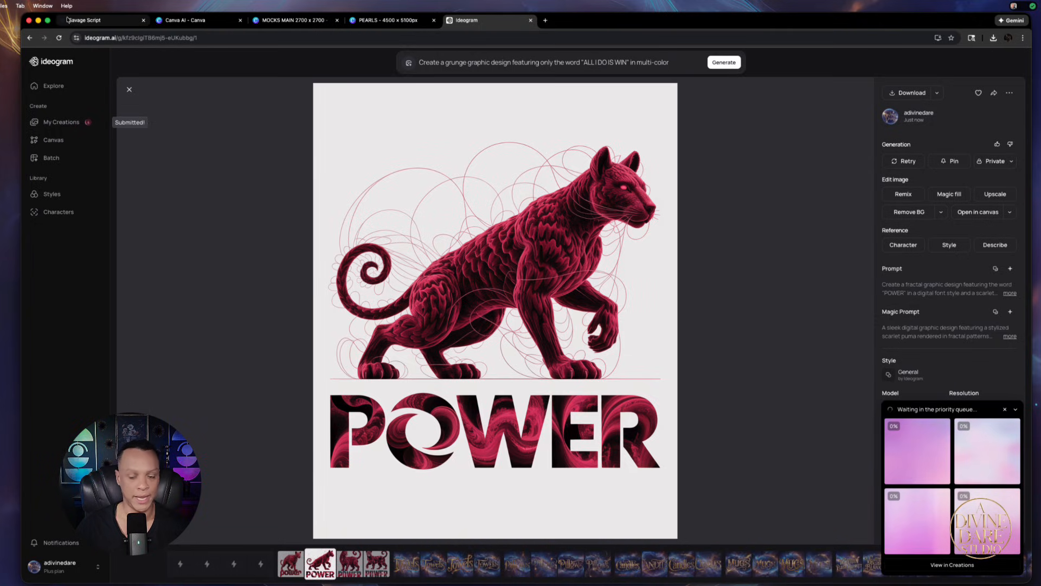
- In Savage Script, set the style to graffiti and the font style to futuristic, and copy the updated "ALL I DO IS WIN" prompt
left_click(104, 23)
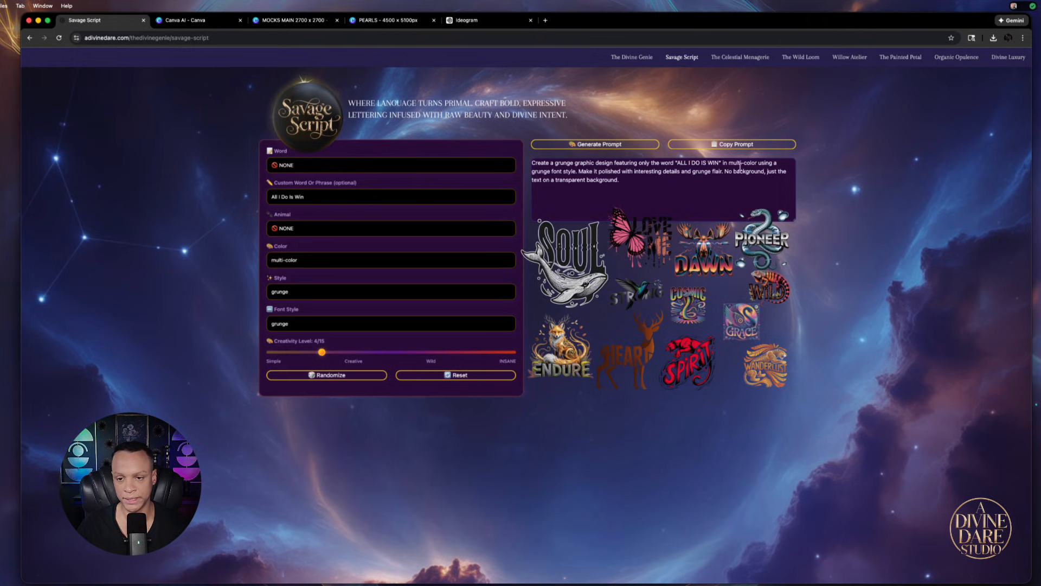
left_click(297, 292)
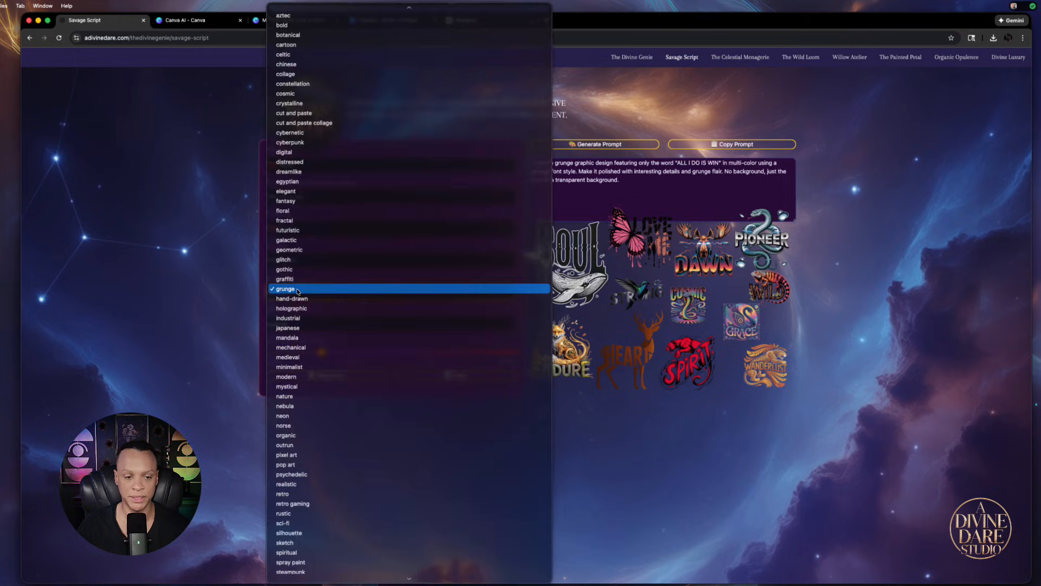
left_click(287, 294)
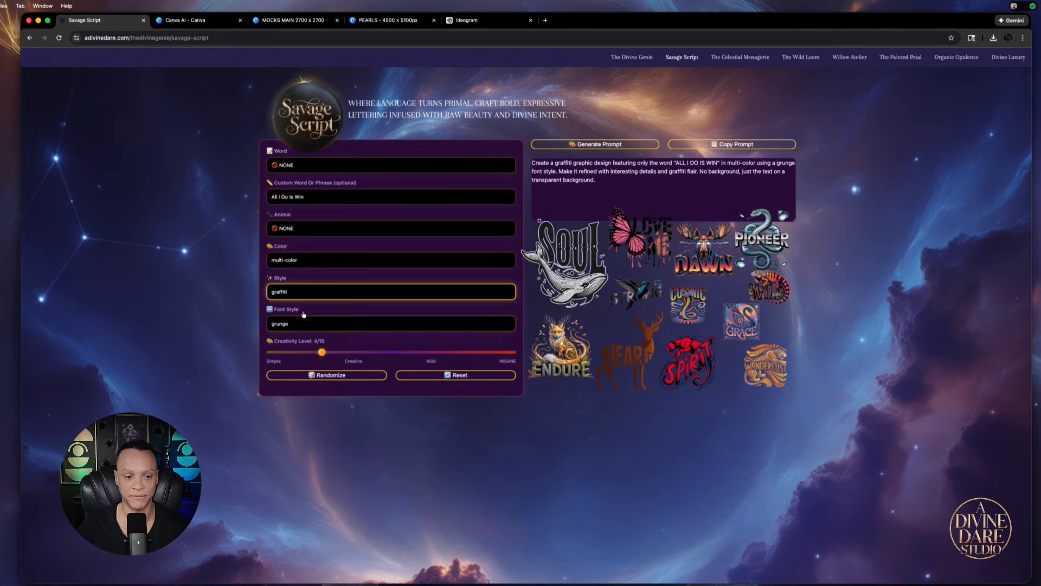
left_click(300, 324)
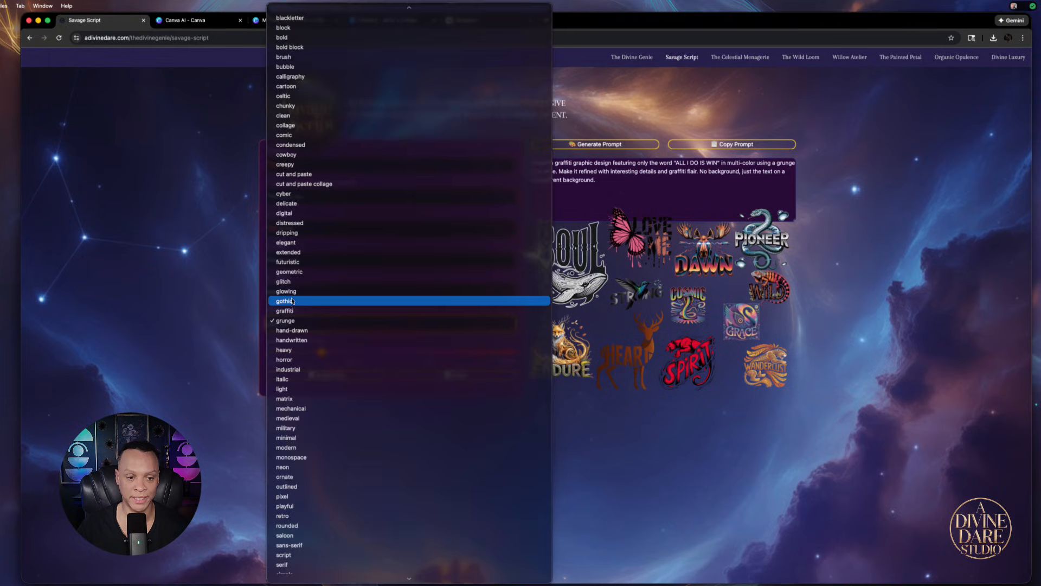
left_click(291, 263)
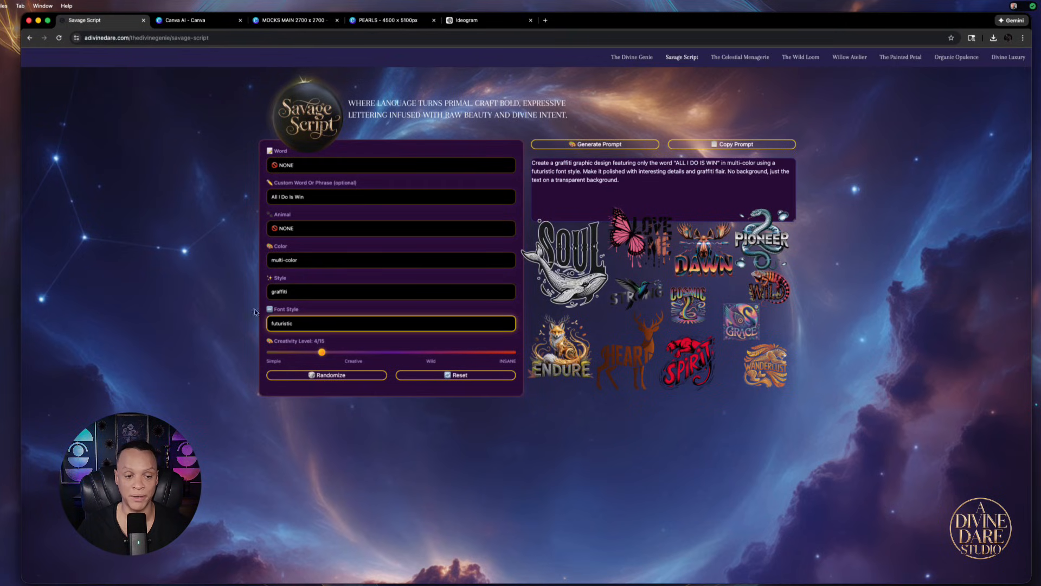
left_click(729, 144)
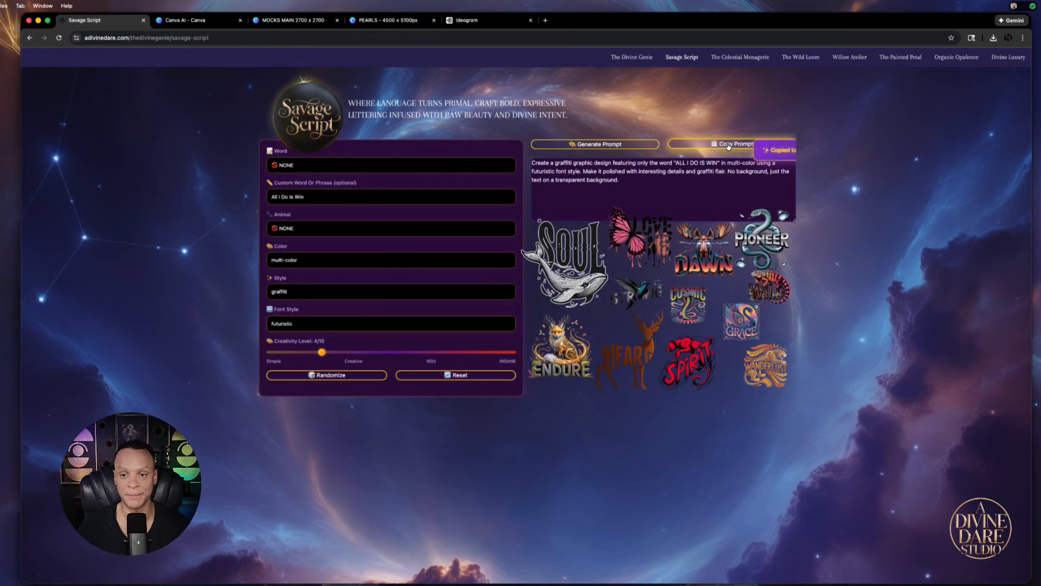
- Switch to Ideogram, compare the generated "ALL I DO IS WIN" grunge images, and download the third one with the slanted rainbow lettering
left_click(478, 22)
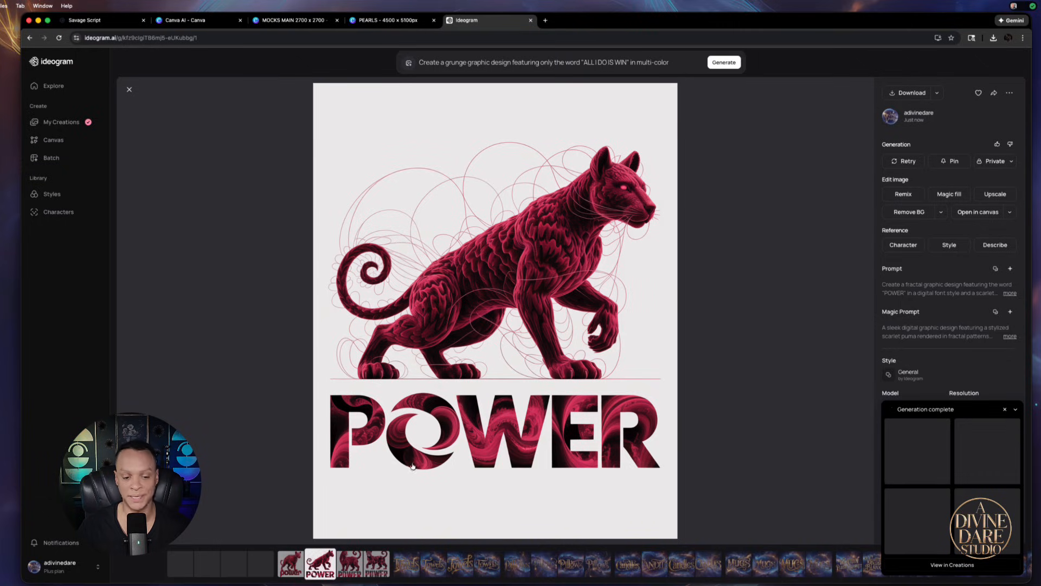
left_click(181, 570)
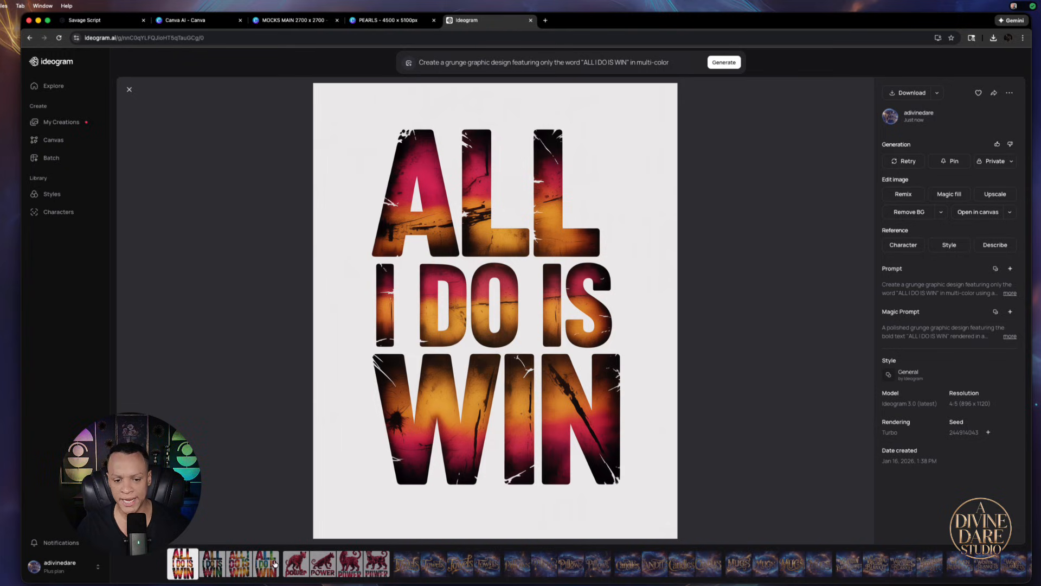
left_click(216, 570)
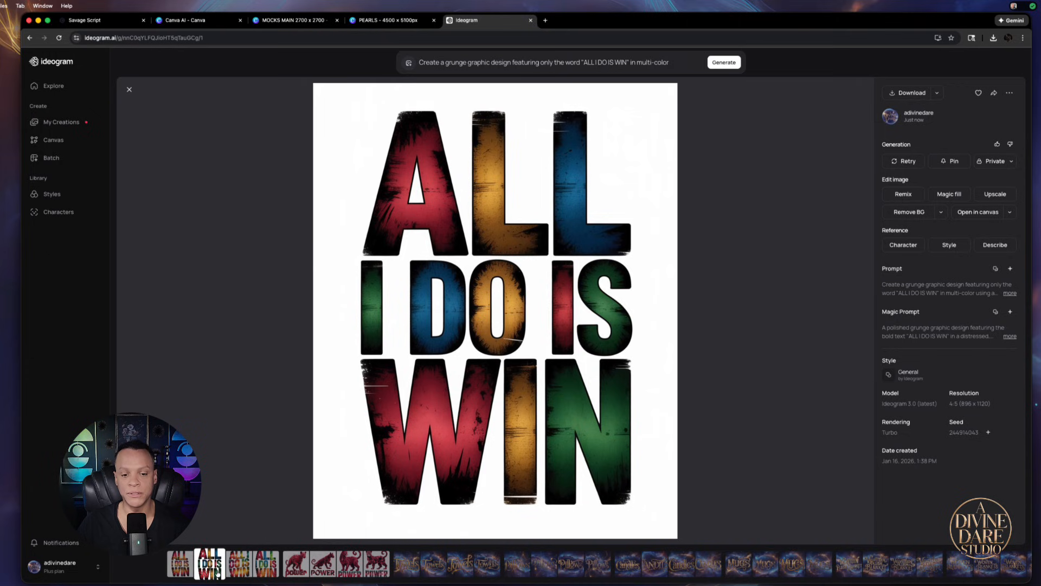
left_click(240, 569)
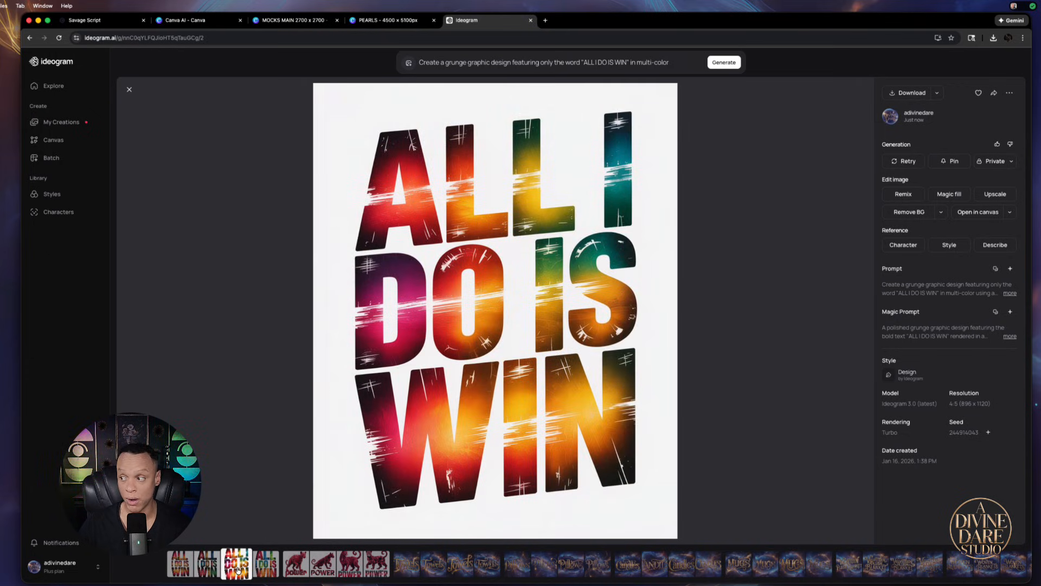
left_click(911, 93)
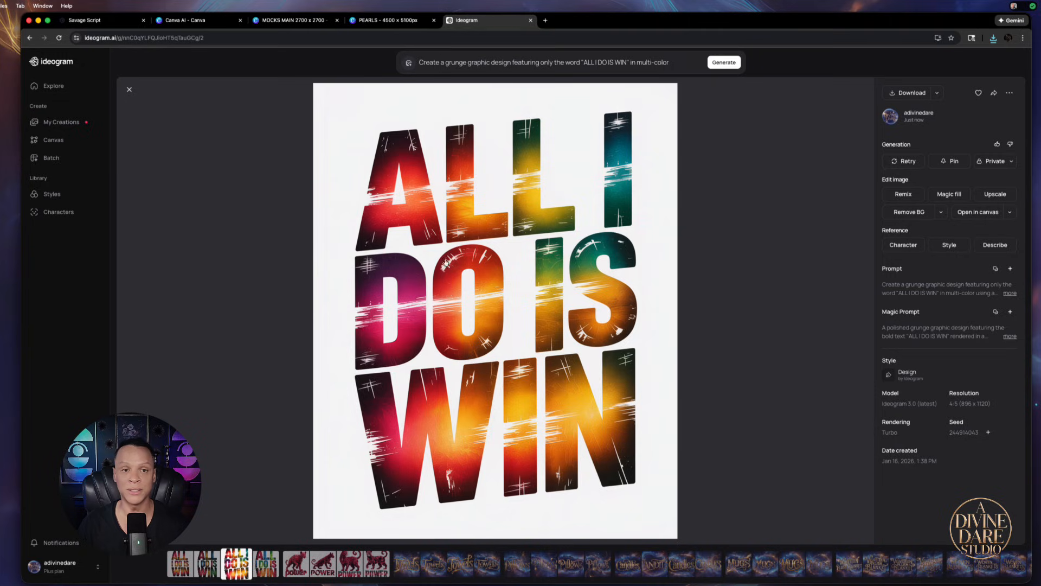
- Switch to the Canva mockup design and replace the red POWER artwork on page 2's black t-shirt with the downloaded "ALL I DO IS WIN" image
left_click(293, 21)
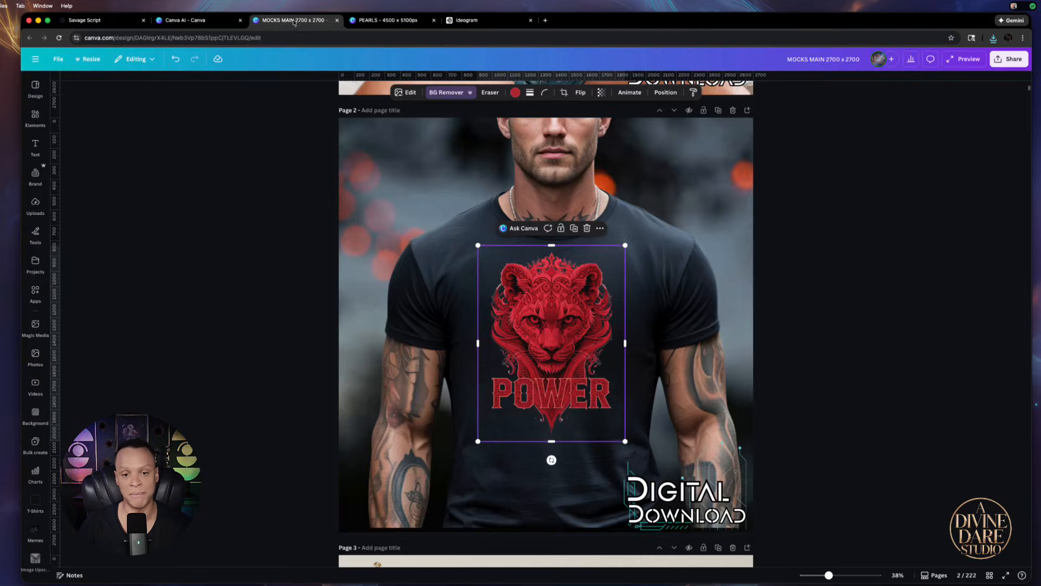
key("Delete")
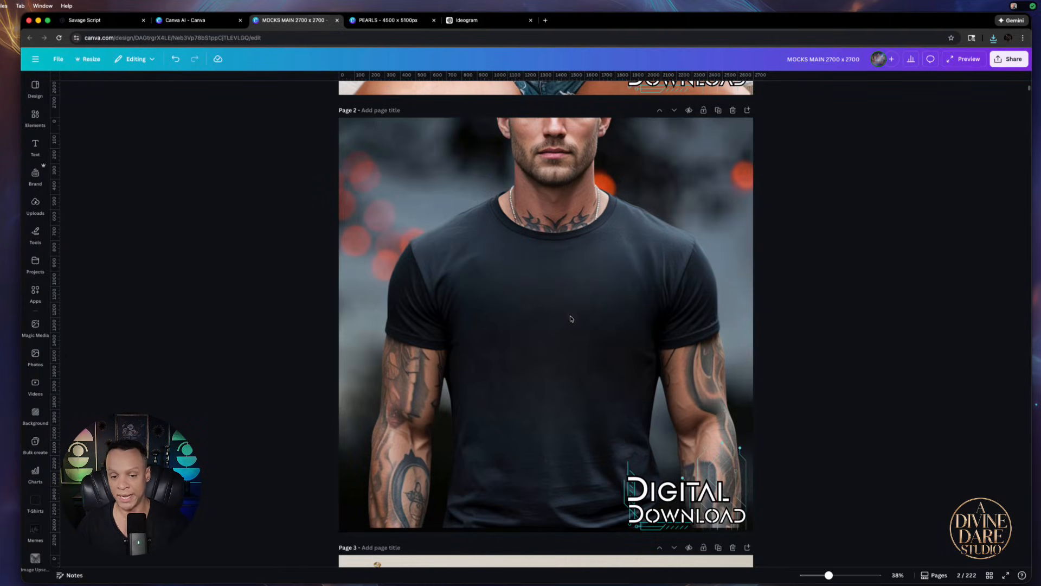
left_click(992, 39)
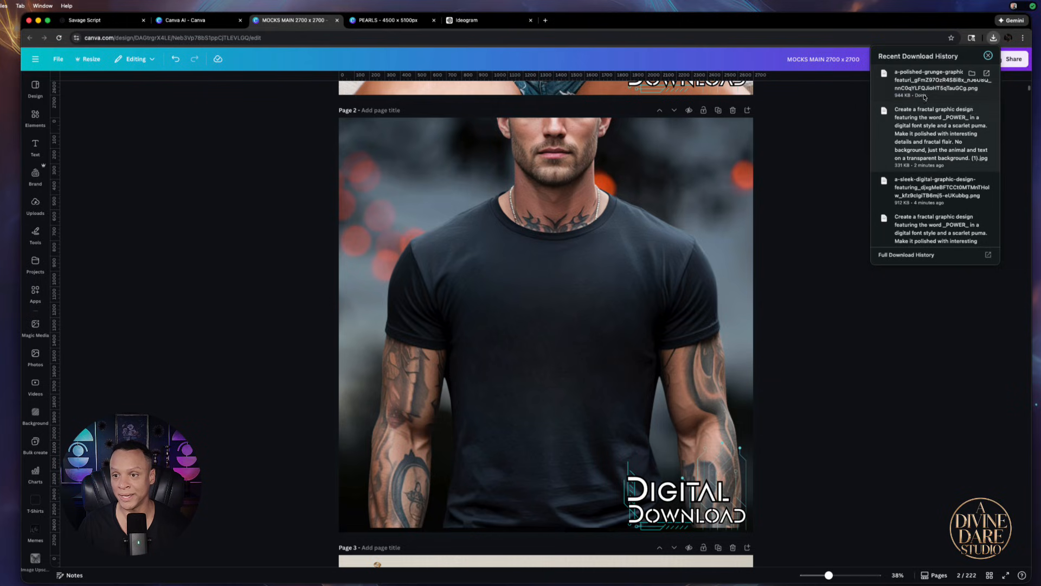
left_click_drag(929, 80, 491, 353)
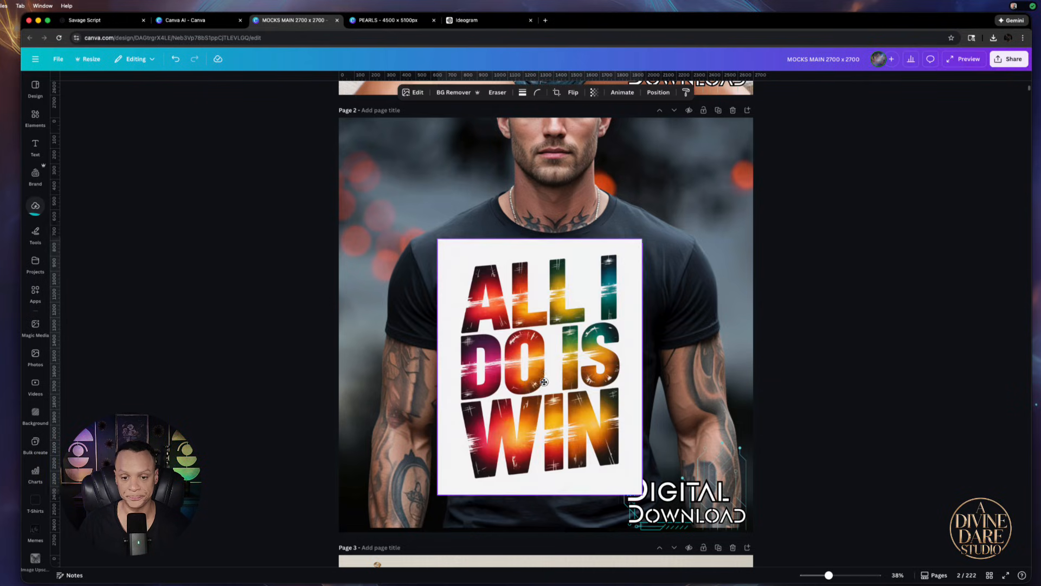
- Remove the background of the "ALL I DO IS WIN" image, shrink it, and centre it on the black t-shirt's chest
left_click(454, 92)
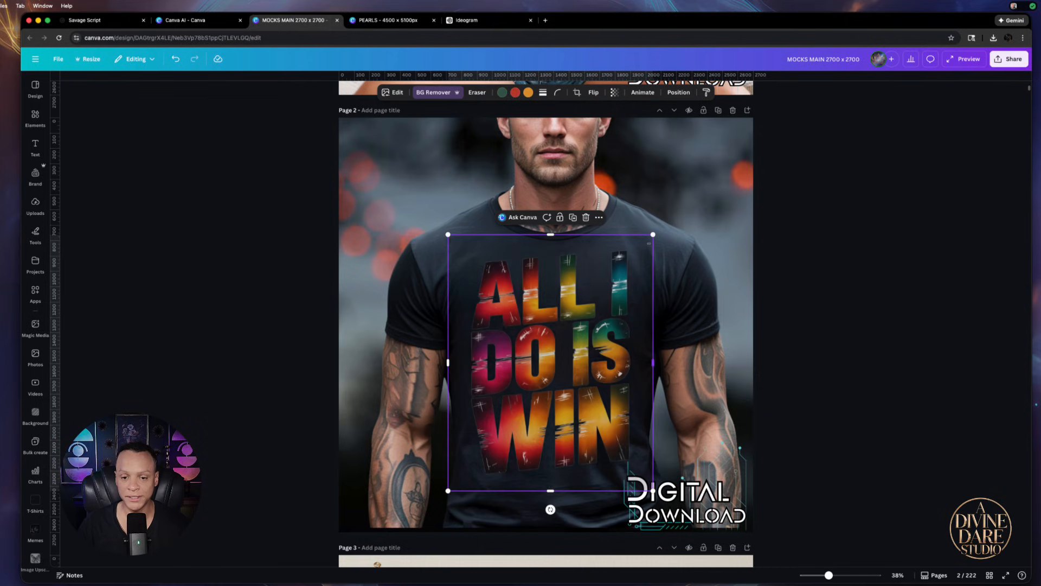
left_click_drag(648, 237, 608, 289)
left_click_drag(564, 350, 577, 325)
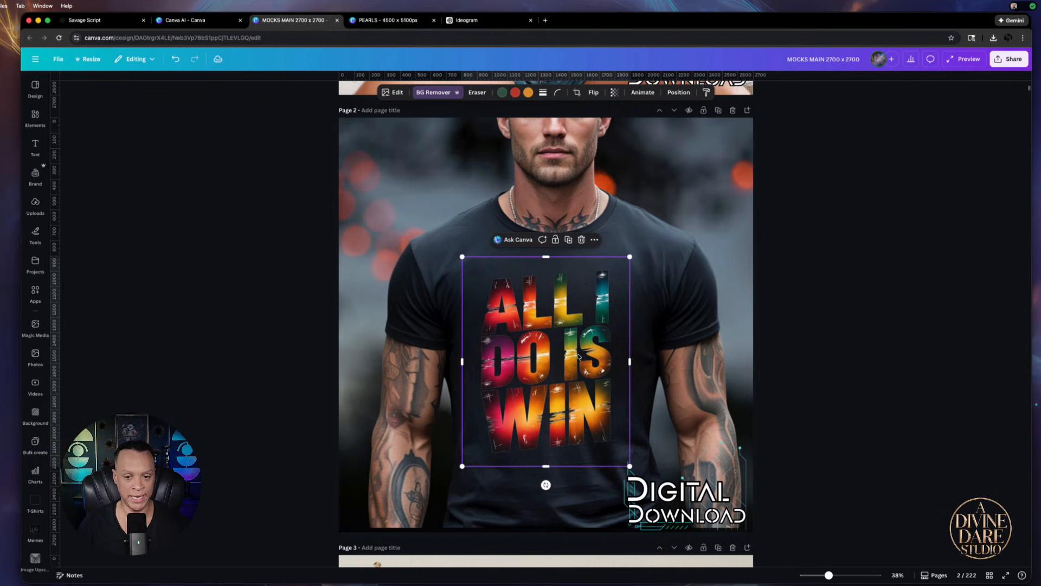
- Add the background-free "ALL I DO IS WIN" design to page 1's white t-shirt, shrink it, and centre it on the chest
scroll(579, 356, "up", 2)
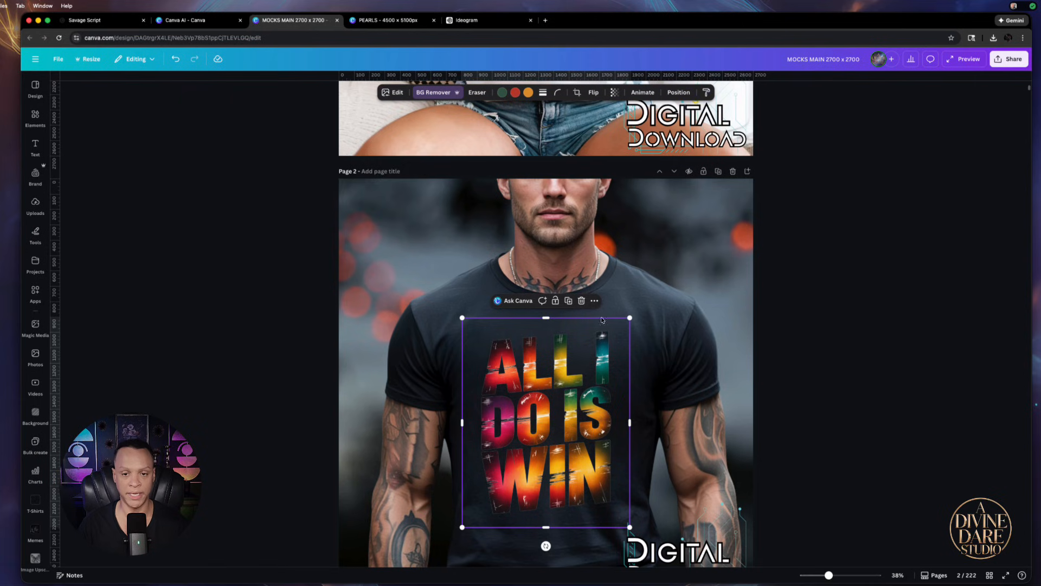
scroll(585, 320, "up", 10)
left_click(532, 324)
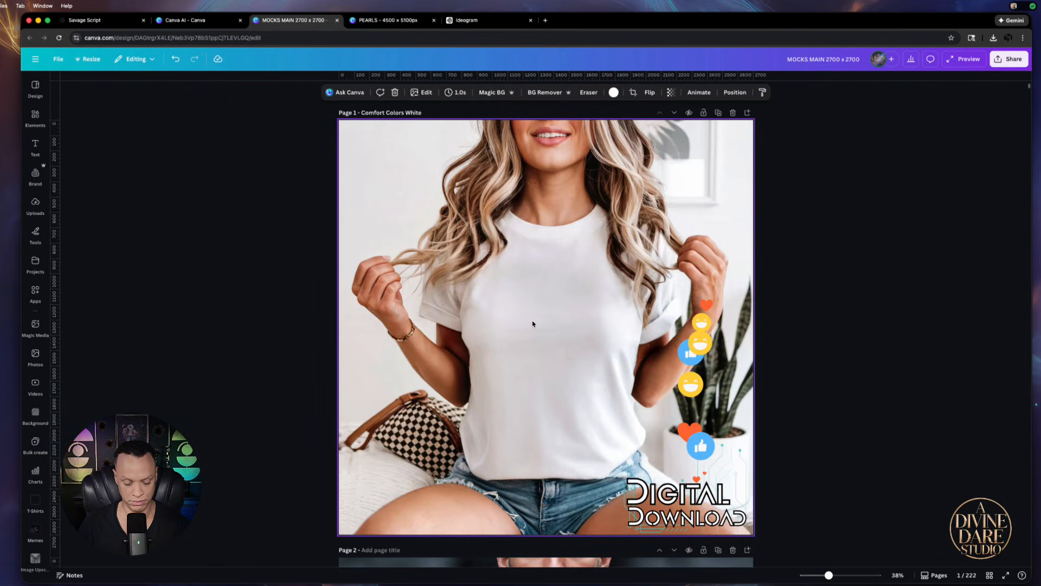
left_click(533, 324)
left_click_drag(634, 237, 614, 263)
left_click_drag(582, 333, 588, 314)
left_click(803, 308)
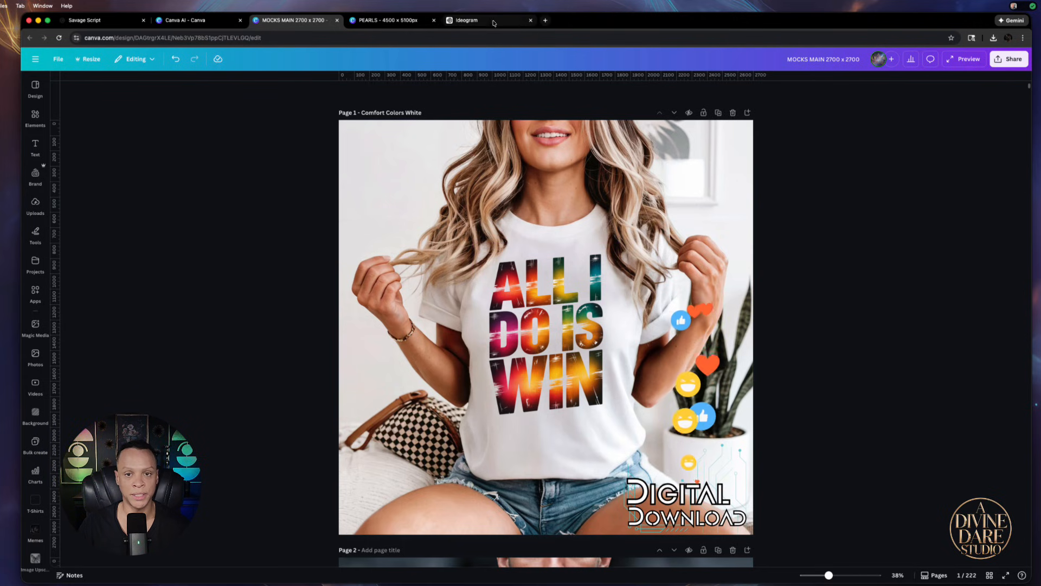
- Switch to Canva AI, set the image aspect ratio to 3:4, and try to paste the graffiti prompt into the description
left_click(180, 22)
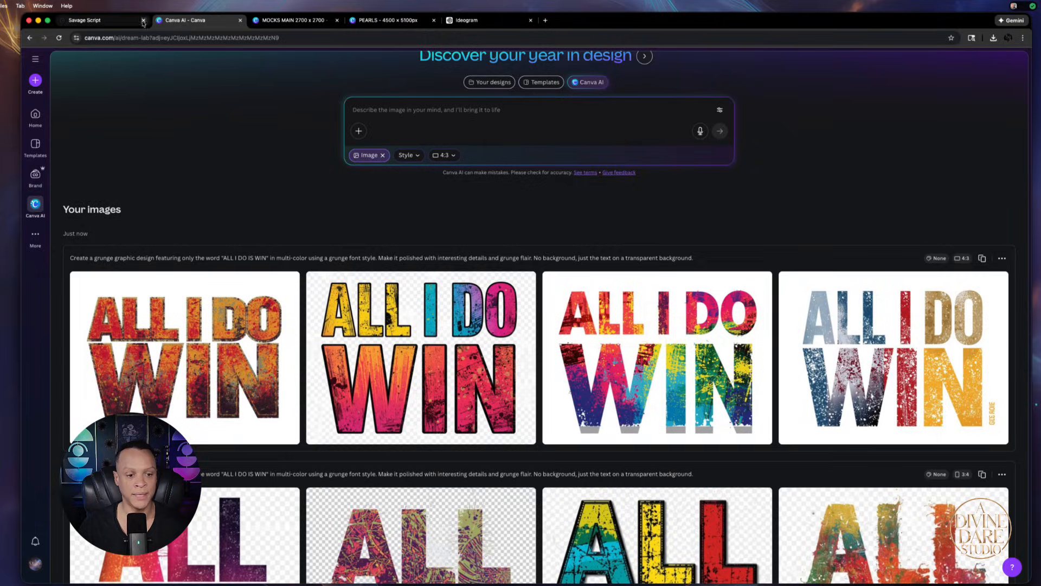
right_click(393, 110)
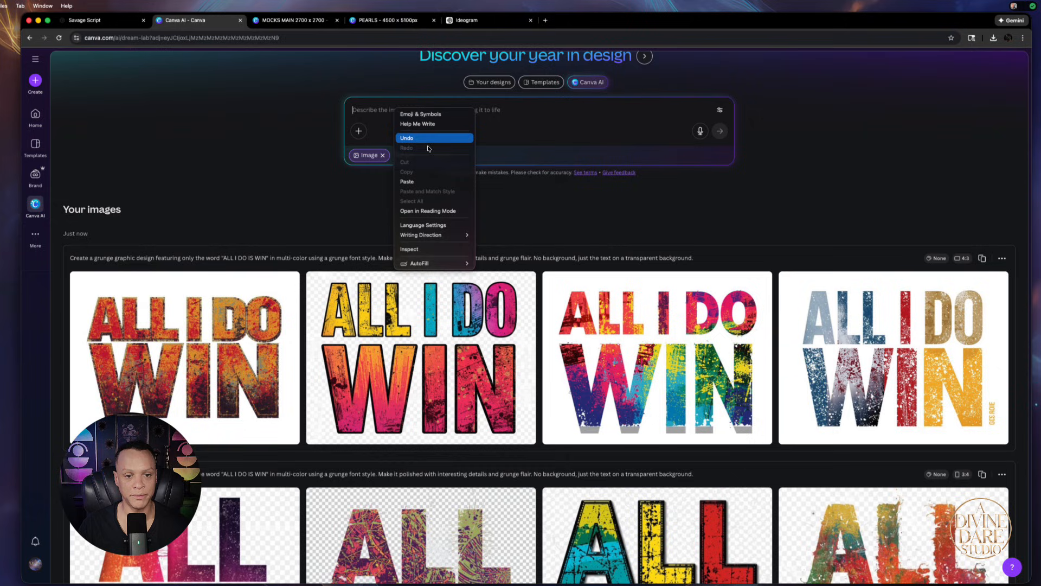
left_click(423, 184)
left_click(444, 155)
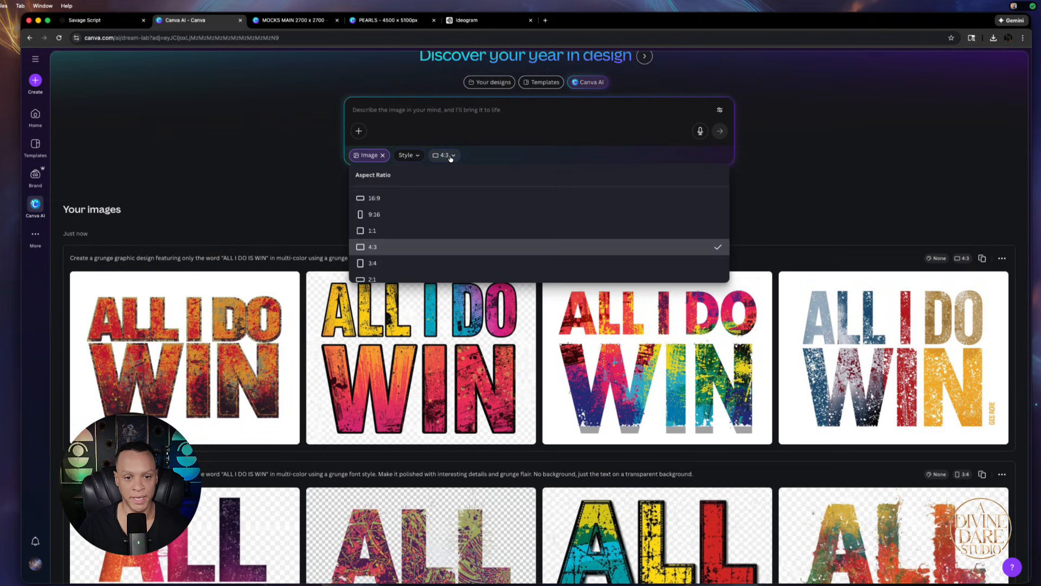
left_click(364, 259)
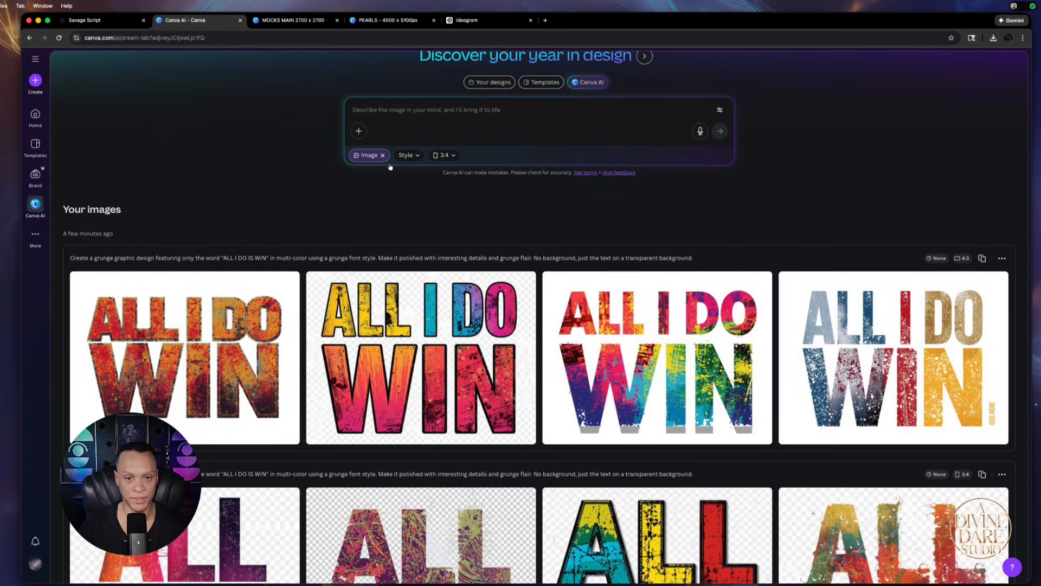
right_click(427, 115)
left_click(461, 185)
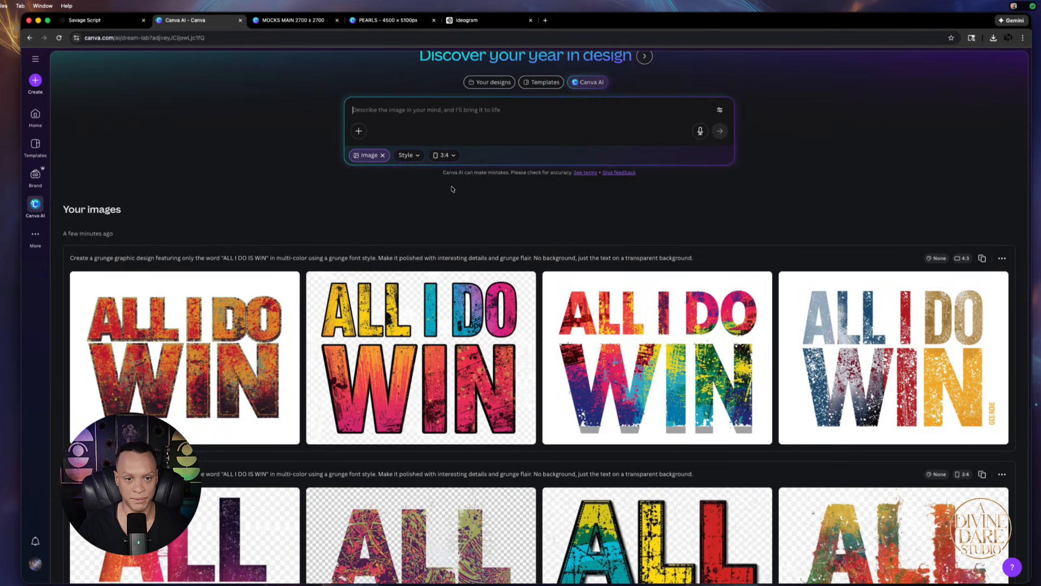
- Copy the "ALL I DO IS WIN" graffiti prompt from Savage Script again, paste it into Canva AI, and generate the images
left_click(92, 21)
left_click(732, 144)
left_click(192, 21)
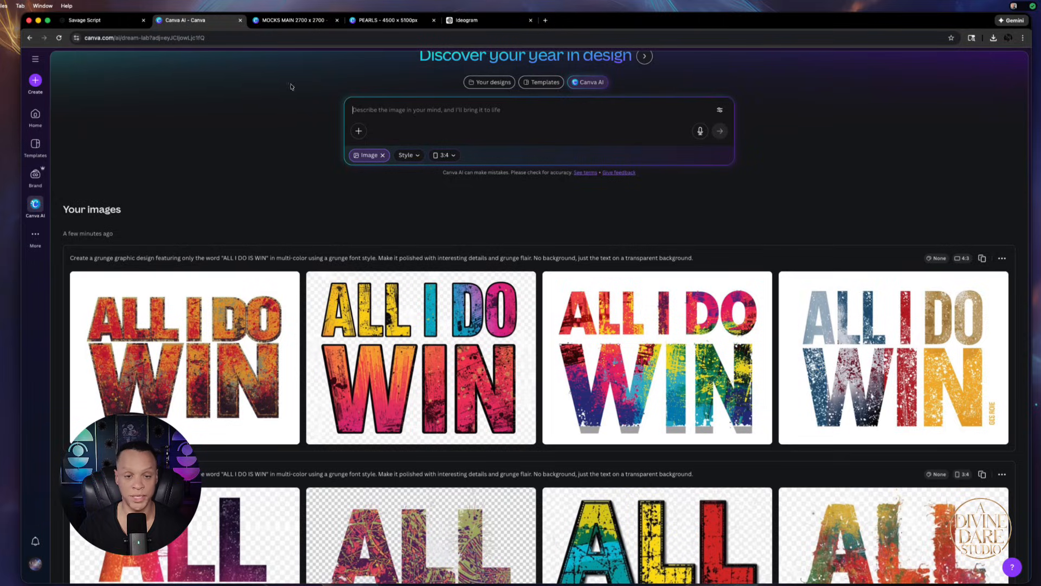
right_click(407, 112)
left_click(430, 183)
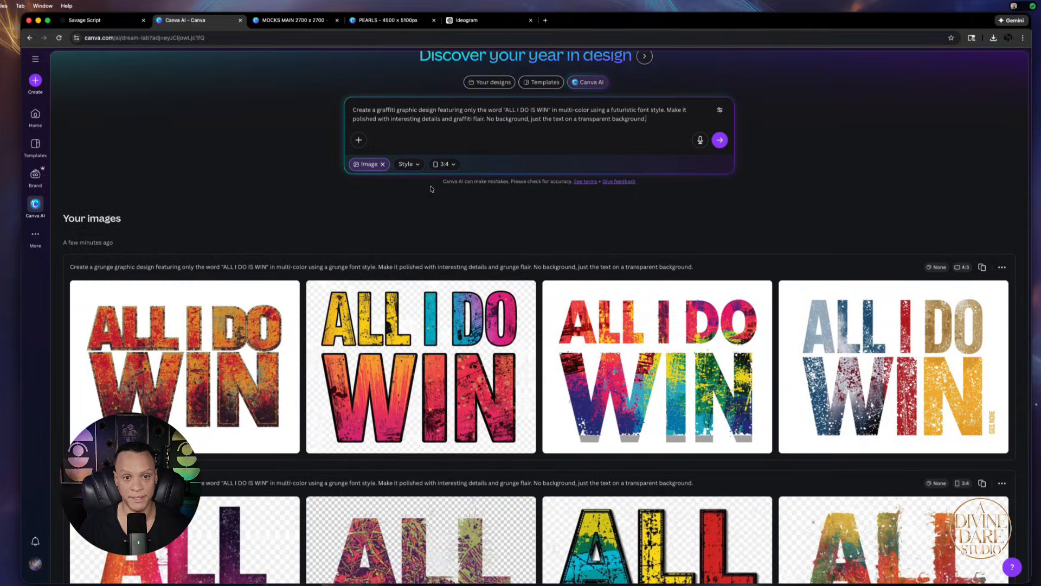
left_click(722, 142)
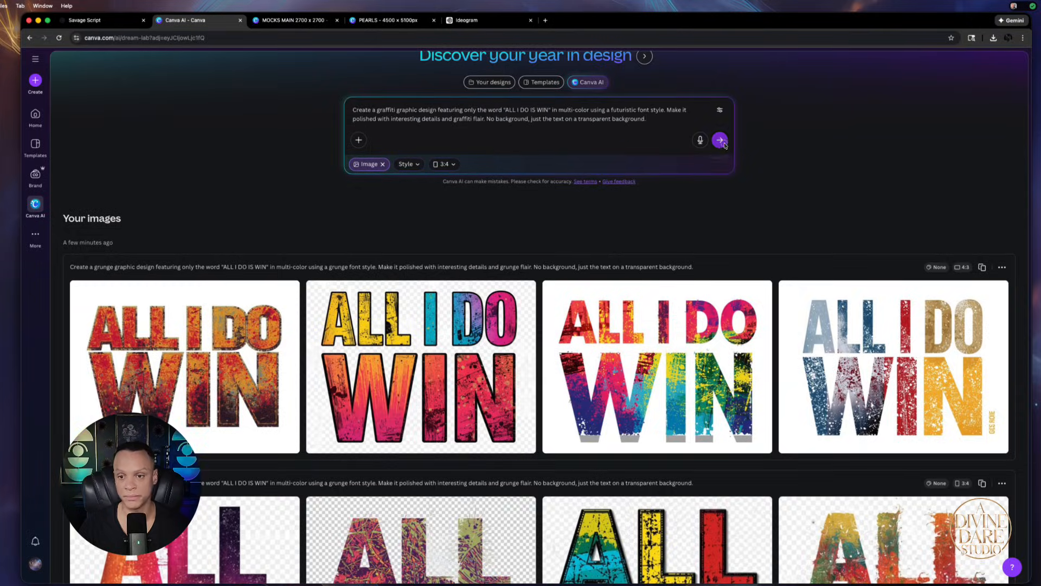
- Open the second generated "ALL I DO IS WIN" graffiti image and download it
scroll(725, 265, "down", 3)
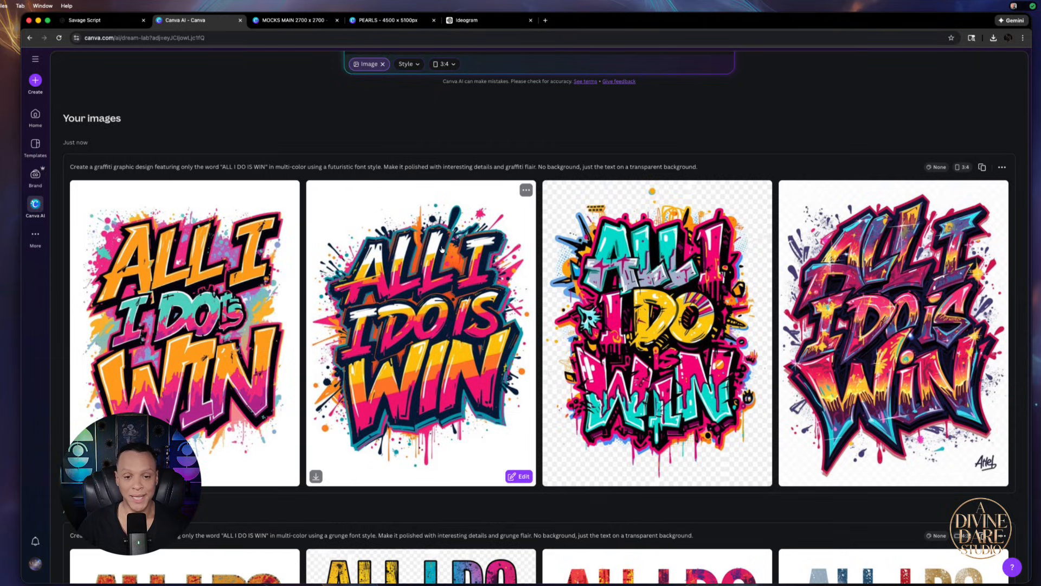
left_click(448, 264)
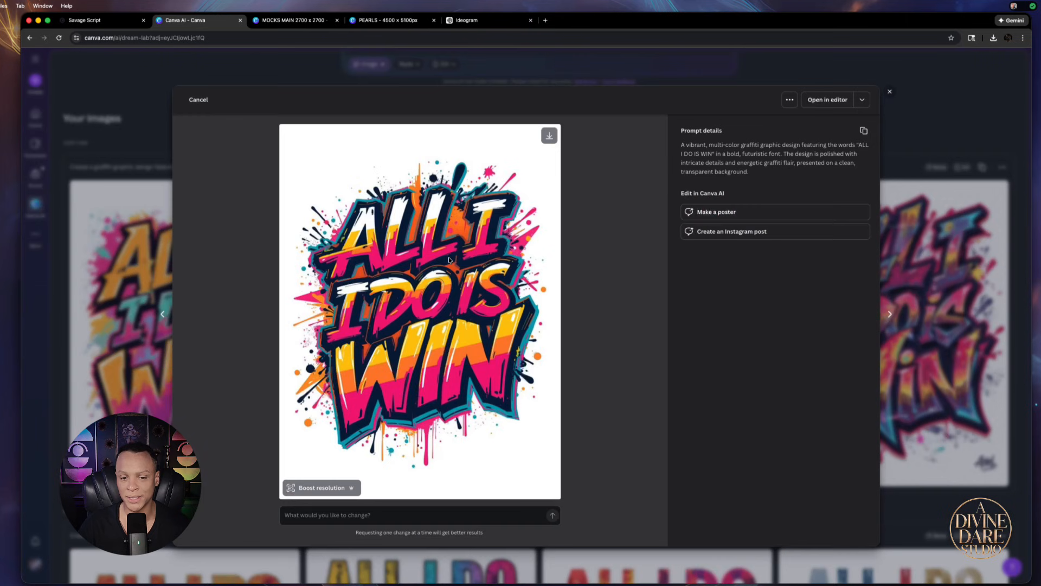
left_click(549, 135)
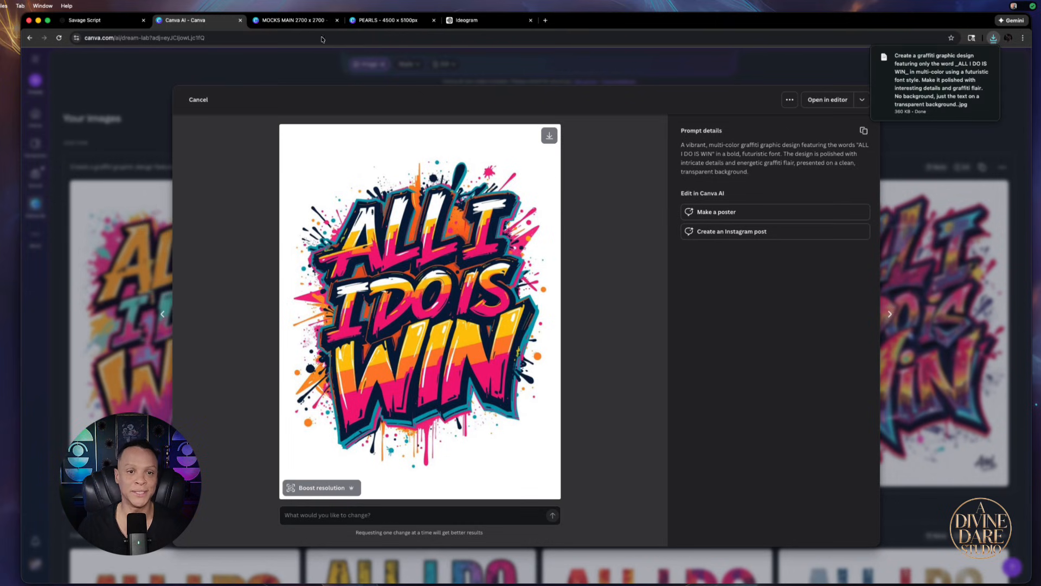
- In the mockup design, replace the "ALL I DO IS WIN" artwork on page 1's white t-shirt with the downloaded graffiti image
left_click(299, 21)
left_click(567, 322)
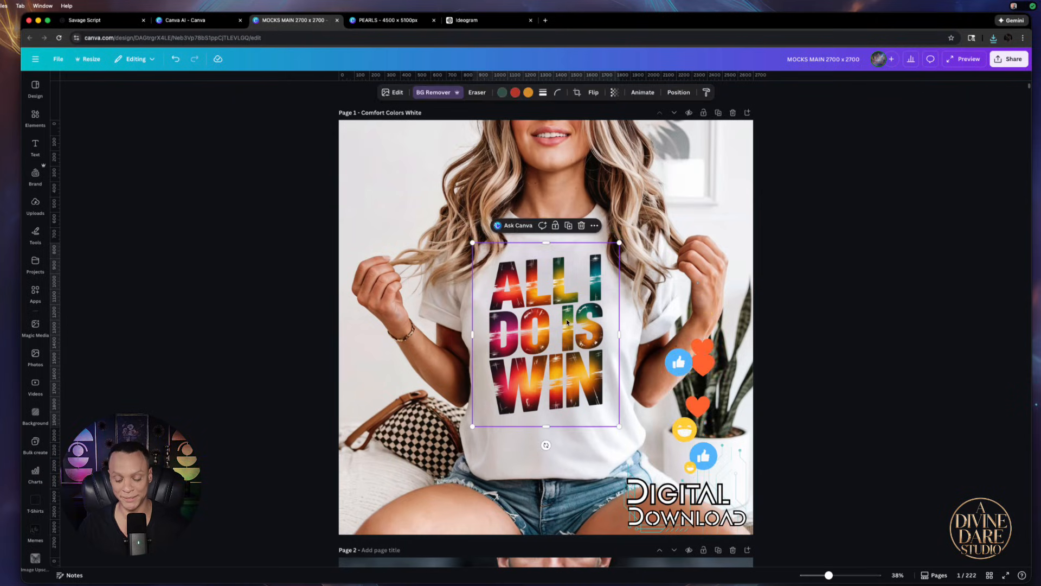
key("Delete")
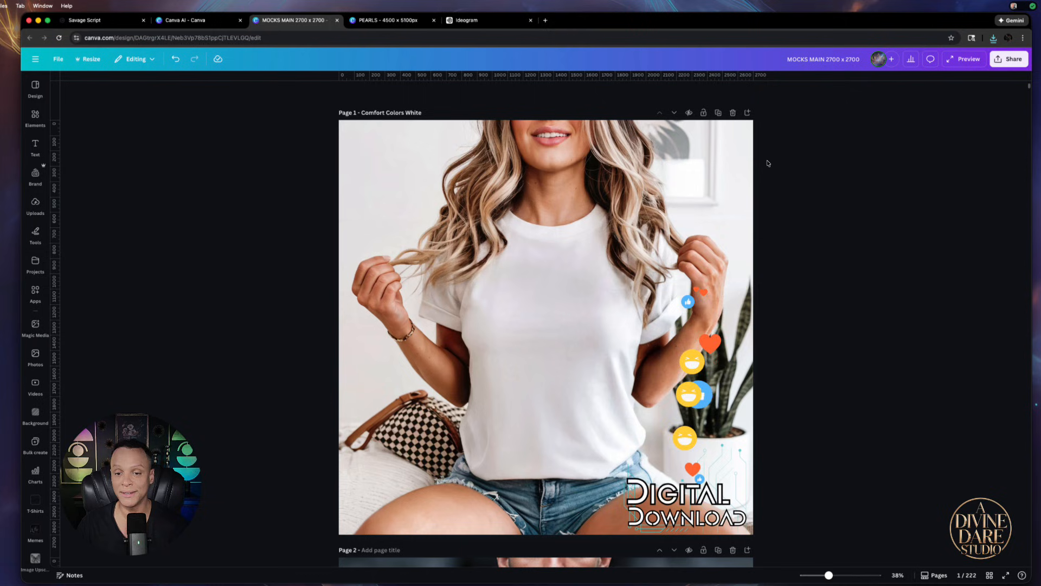
left_click(993, 38)
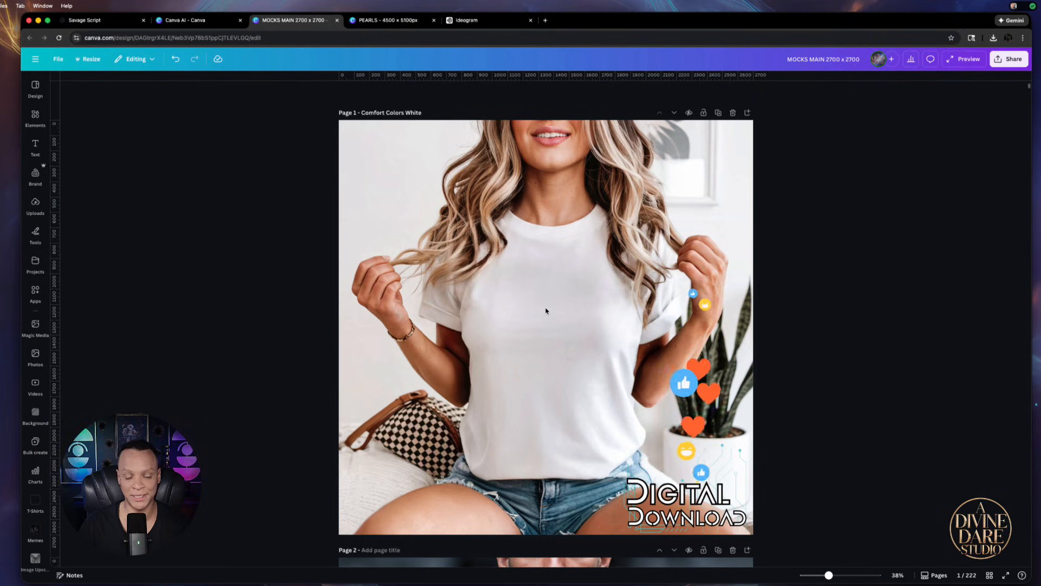
left_click_drag(546, 311, 546, 345)
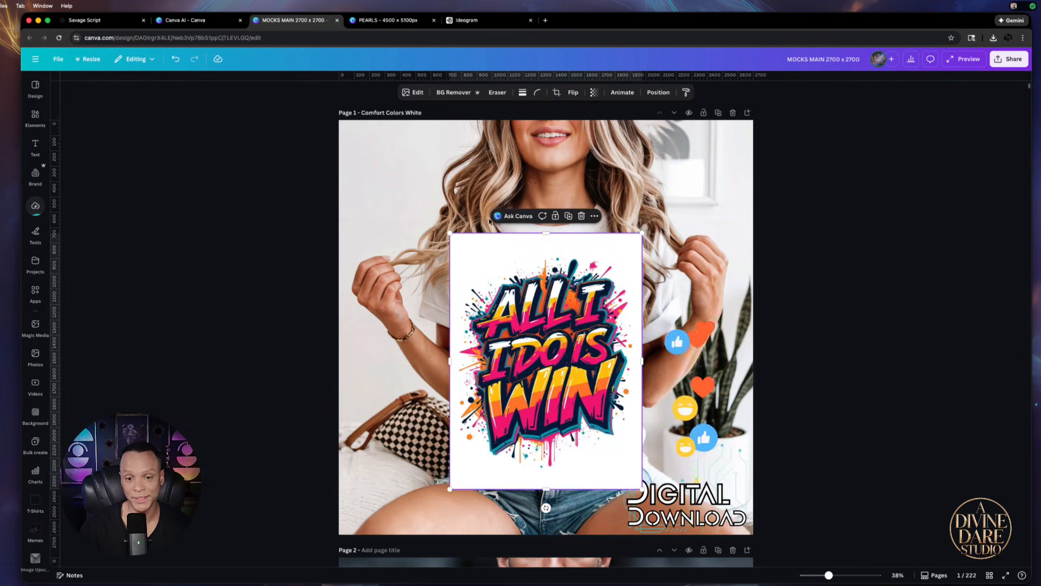
- Remove the graffiti image's background, shrink the artwork, and reposition it on the chest of page 1's white t-shirt
left_click(433, 95)
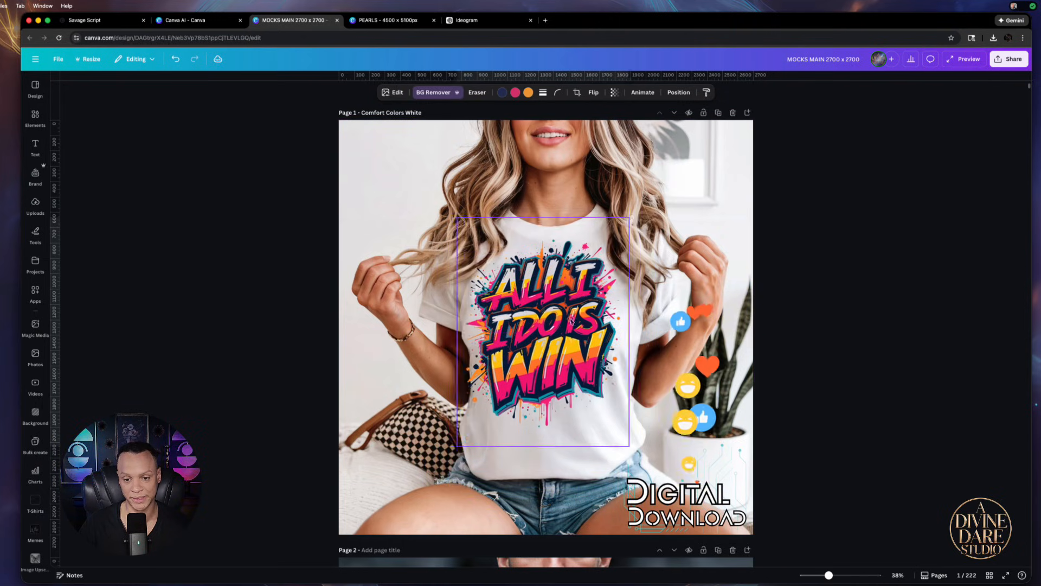
left_click_drag(629, 217, 602, 256)
left_click_drag(568, 310, 582, 291)
left_click(800, 282)
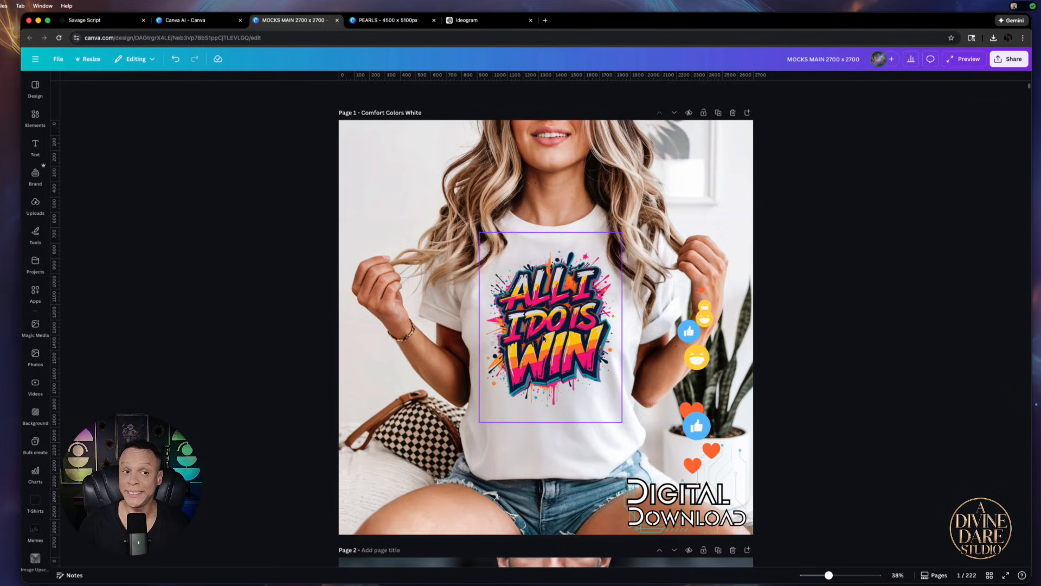
- Switch to Savage Script and replace the custom phrase with "Source", keeping the preset word at NONE
left_click(105, 24)
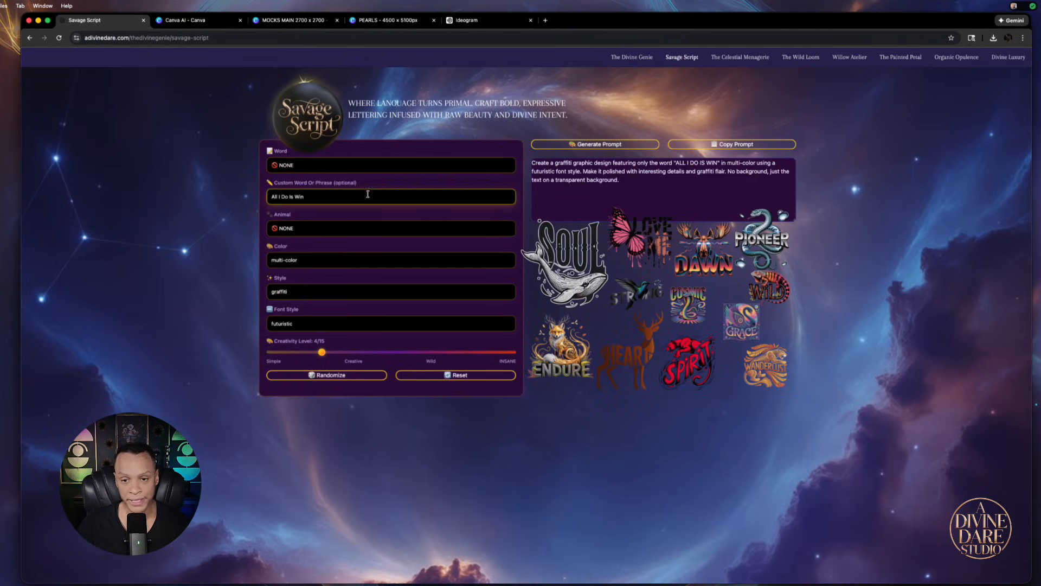
left_click(274, 166)
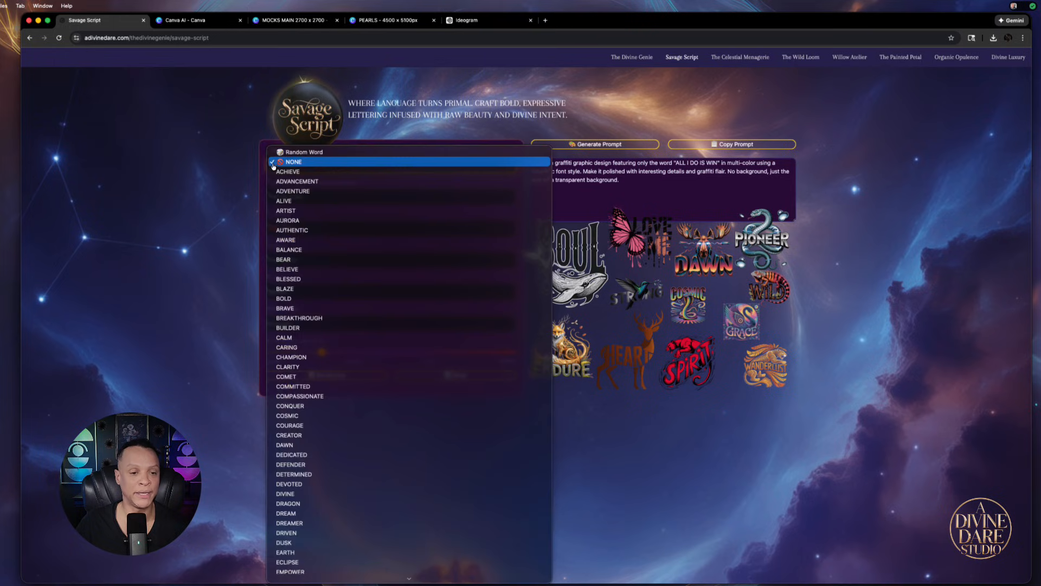
left_click(264, 205)
left_click_drag(313, 198, 248, 197)
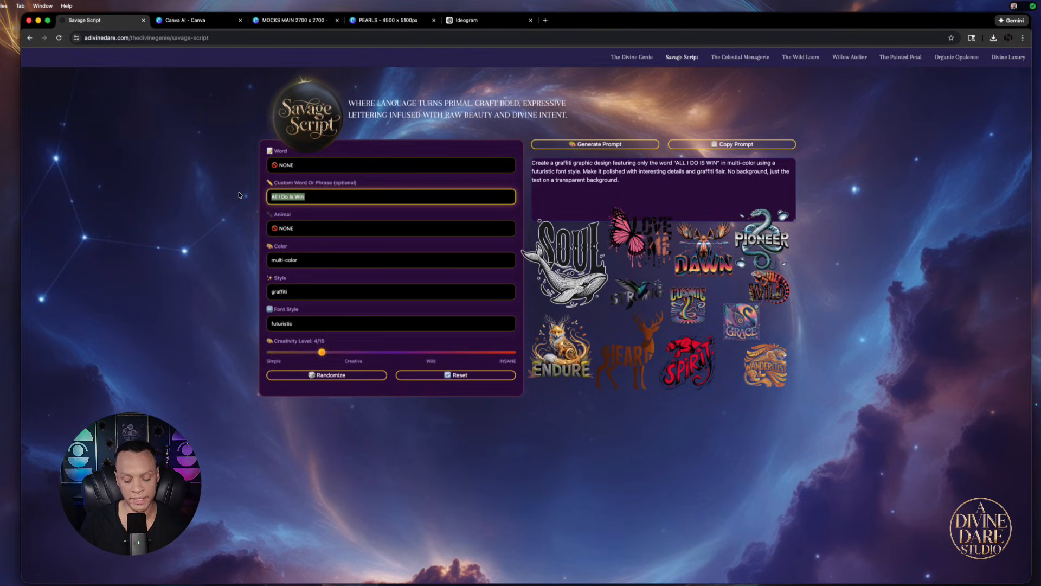
type("Source")
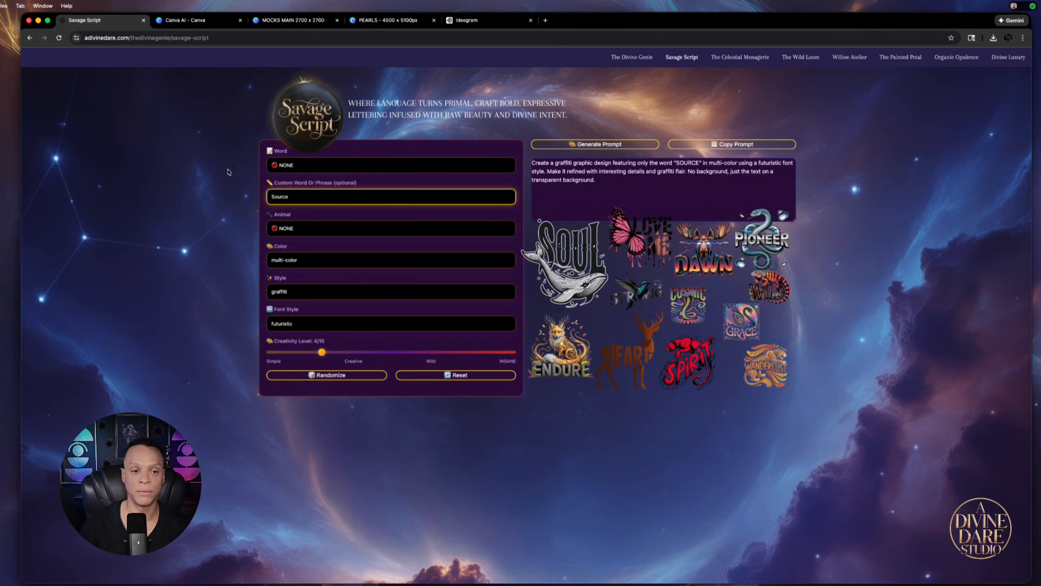
- Set the prompt's animal to lion and its color to indigo
left_click(299, 231)
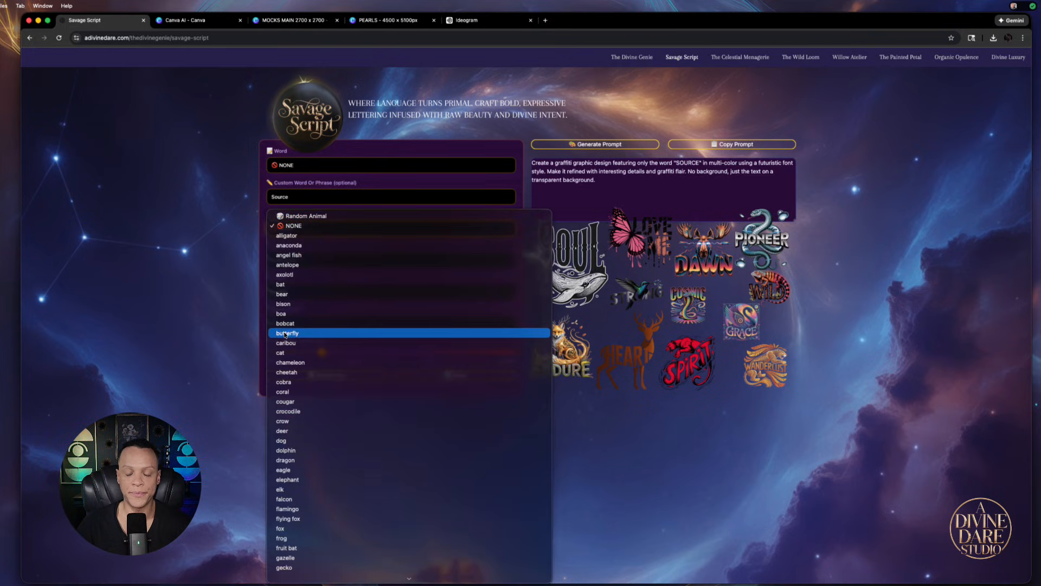
scroll(285, 333, "down", 5)
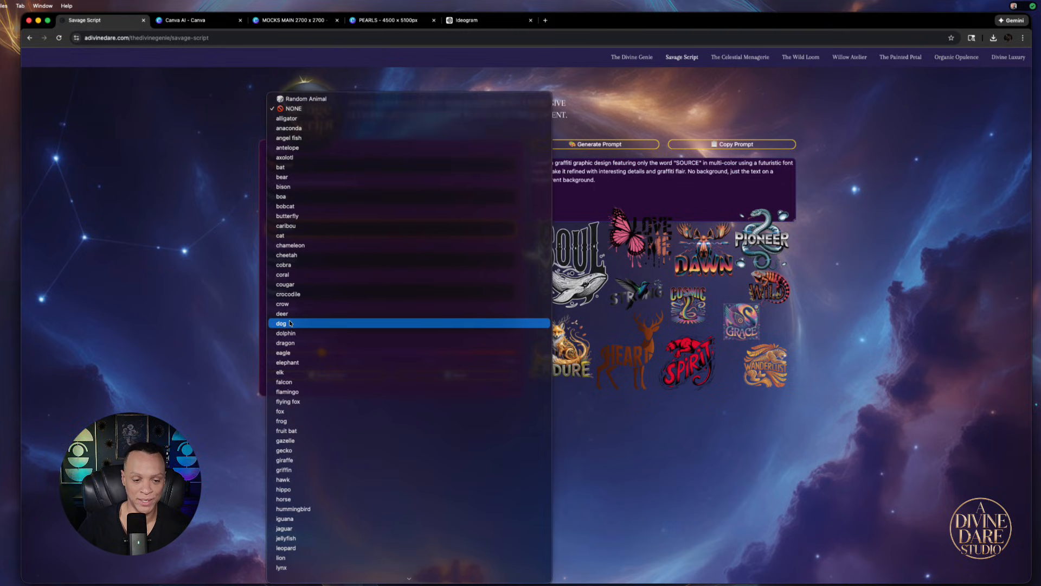
scroll(290, 323, "down", 2)
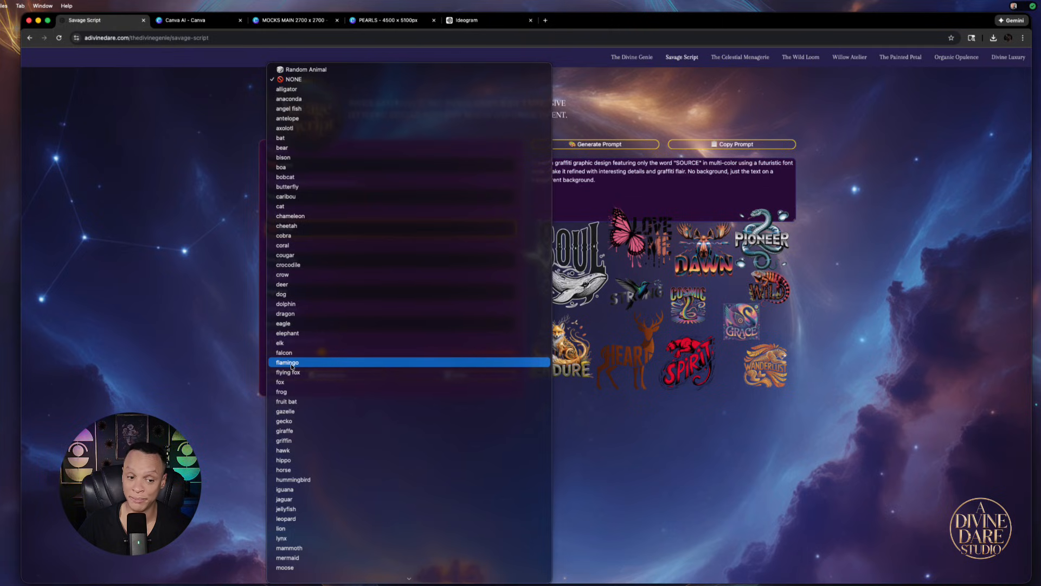
scroll(292, 364, "down", 4)
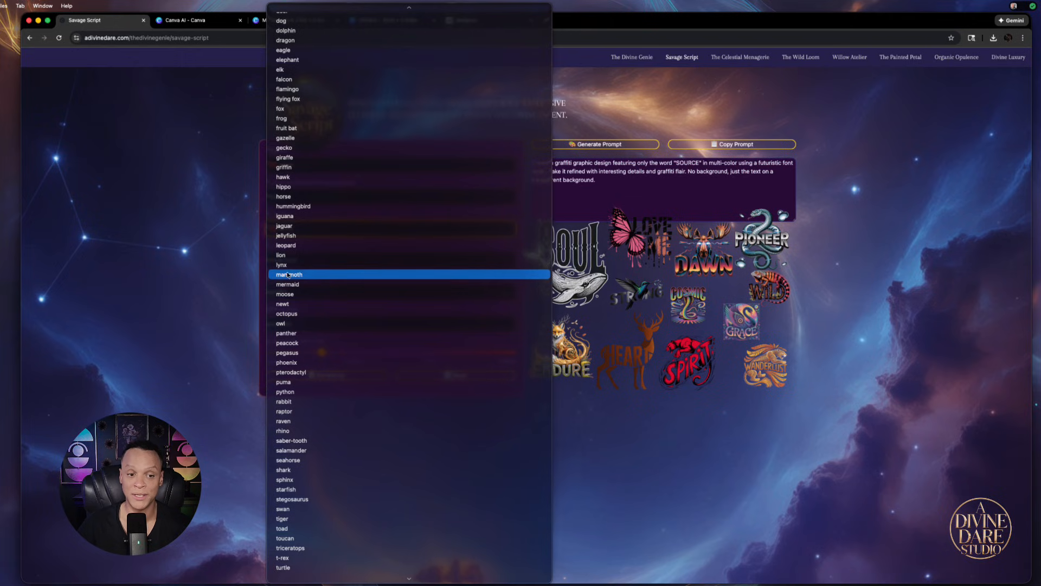
left_click(283, 256)
left_click(293, 260)
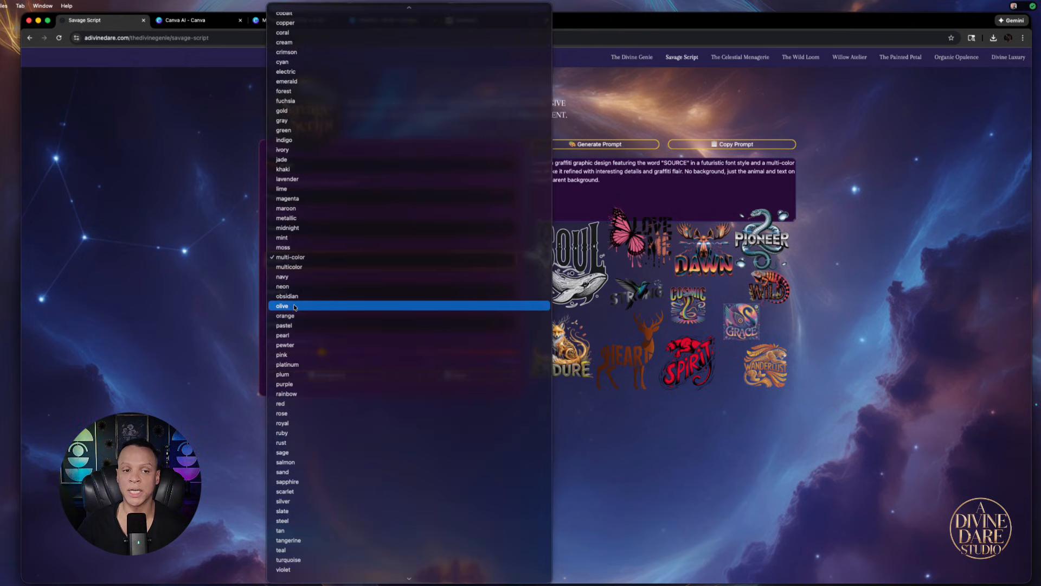
left_click(281, 140)
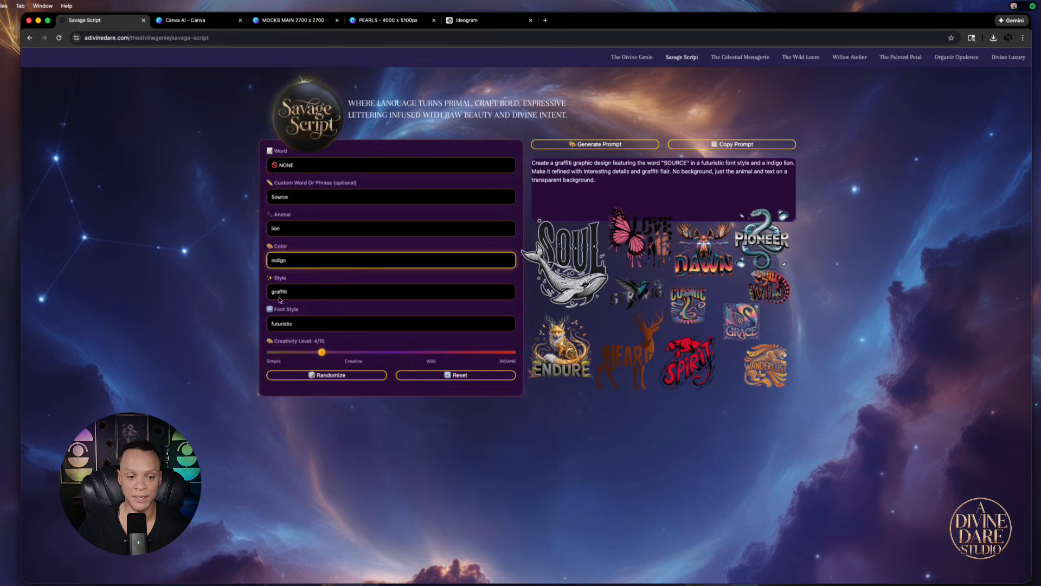
- Set the font style to military and lower the creativity level to 2/15
left_click(305, 323)
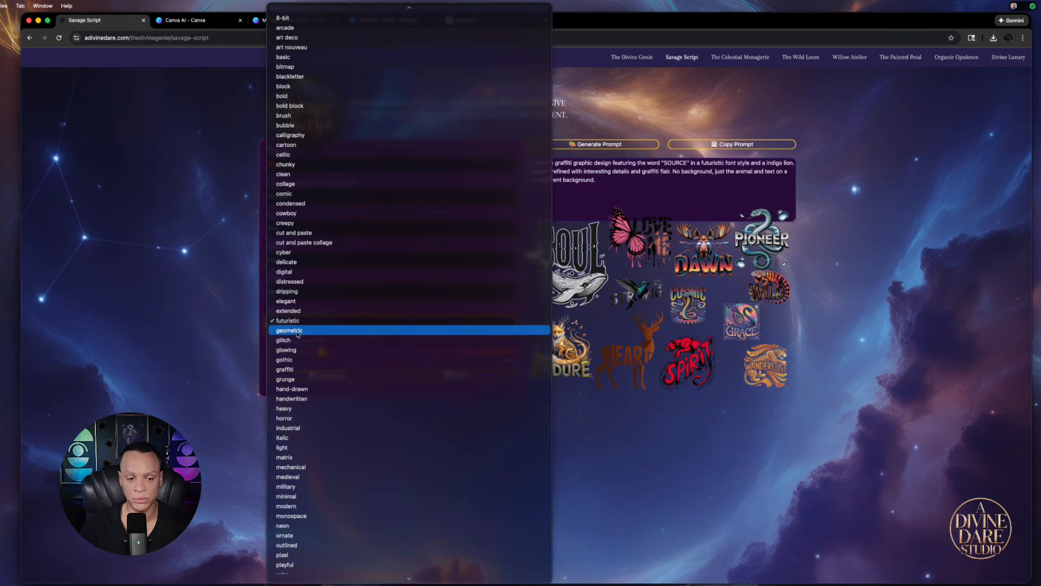
scroll(304, 443, "down", 4)
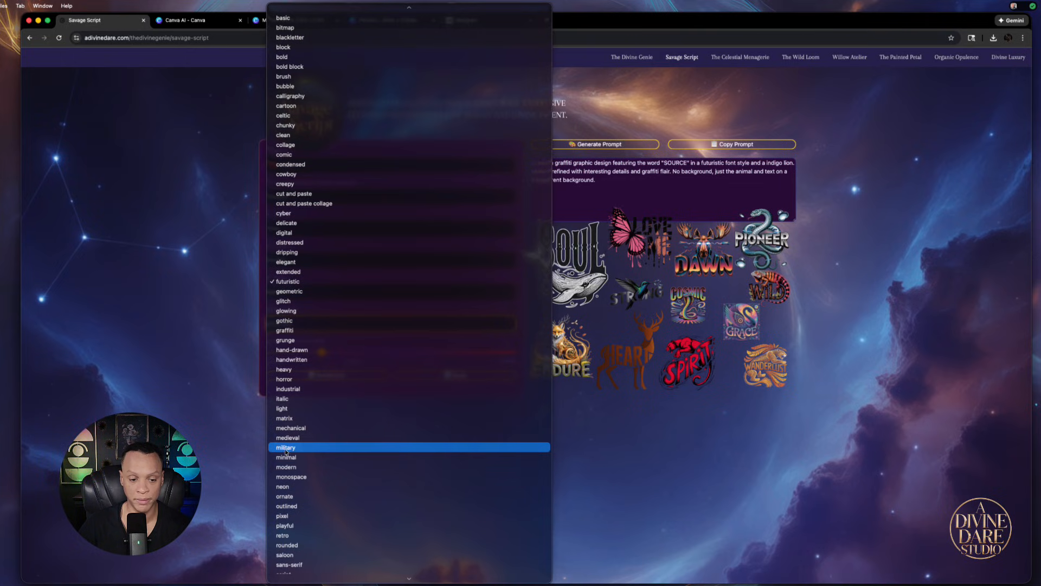
left_click(285, 448)
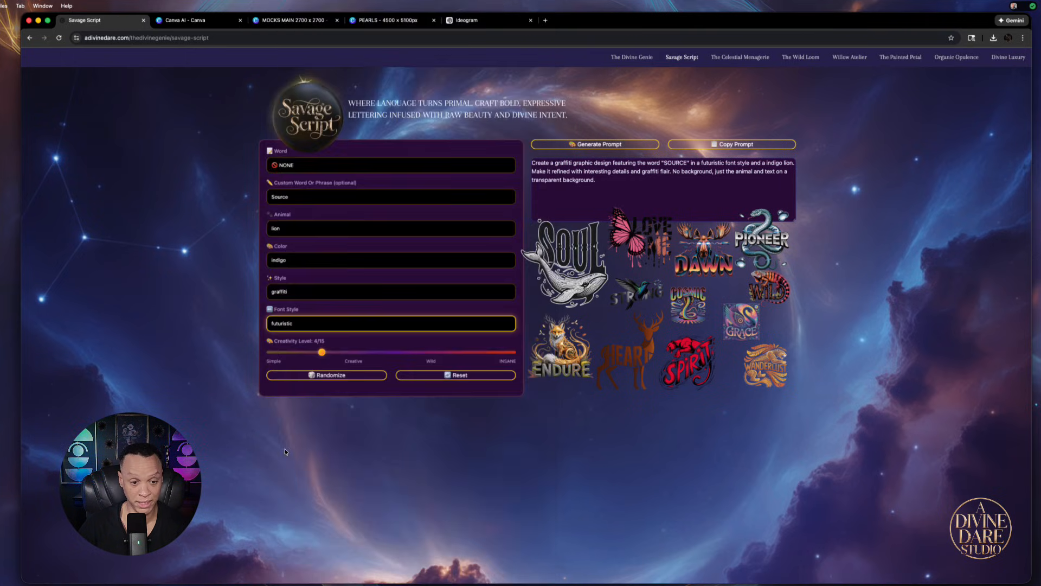
left_click_drag(322, 354, 290, 355)
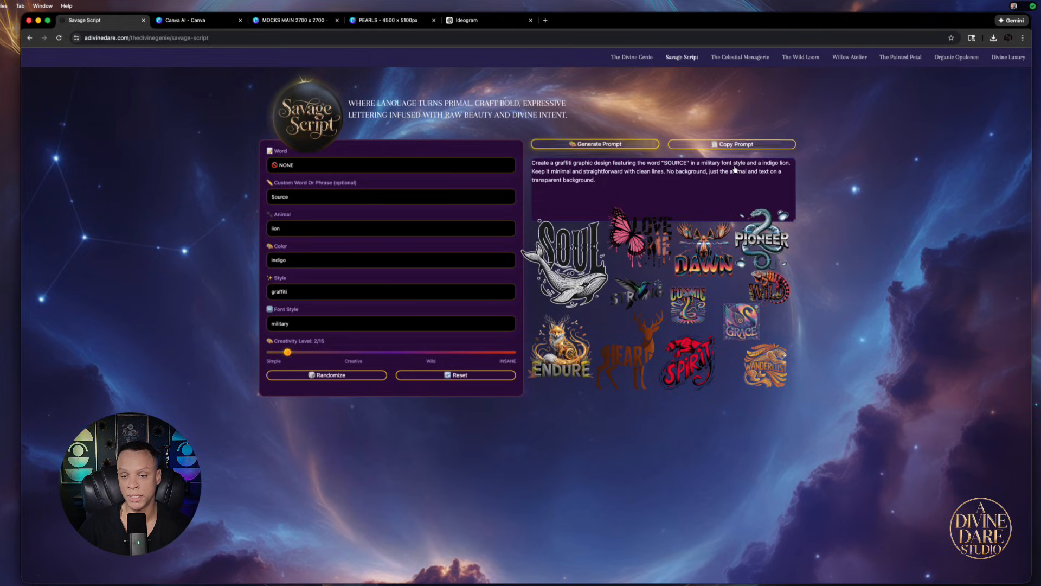
- Regenerate and copy the "SOURCE" lion prompt, replace the existing prompt in Ideogram with it, and generate the images
left_click(583, 145)
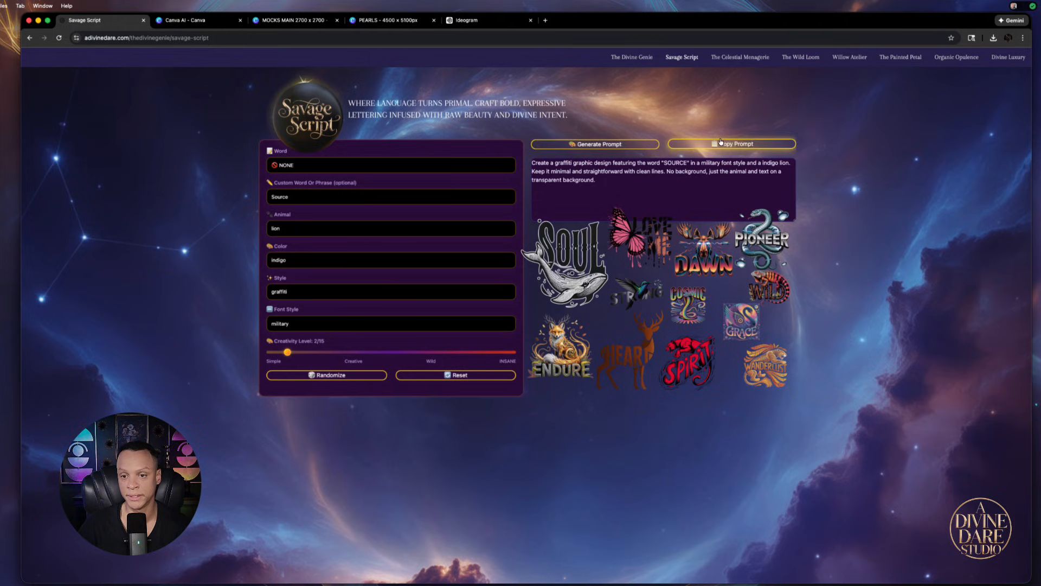
left_click(695, 145)
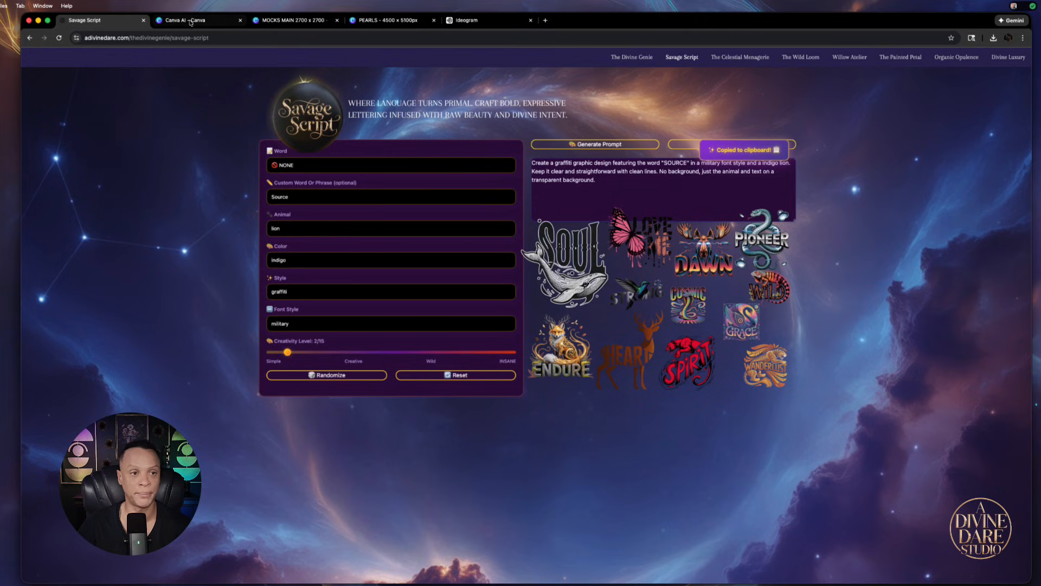
left_click(467, 22)
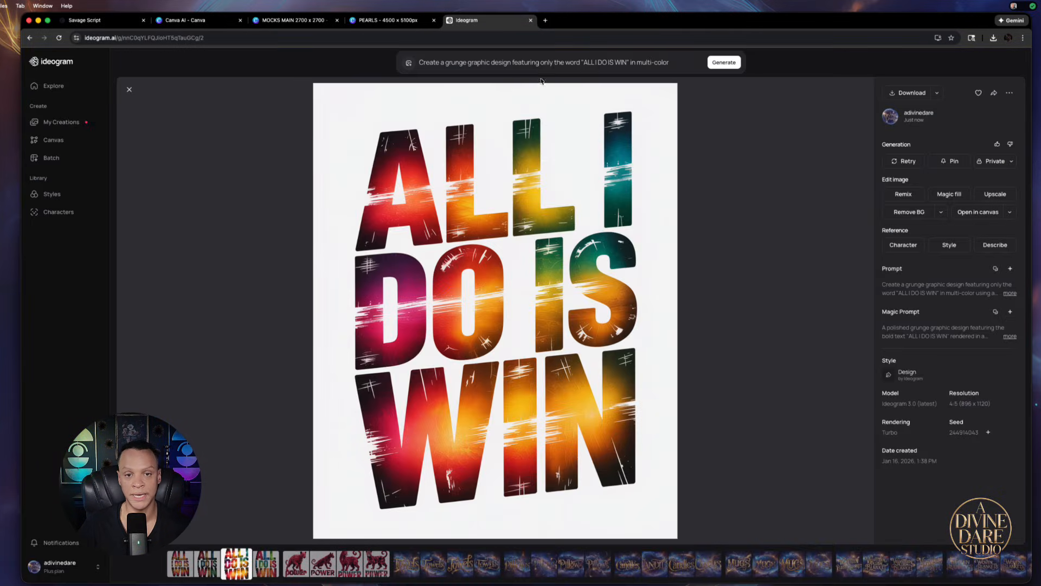
left_click(525, 64)
left_click_drag(457, 82, 414, 63)
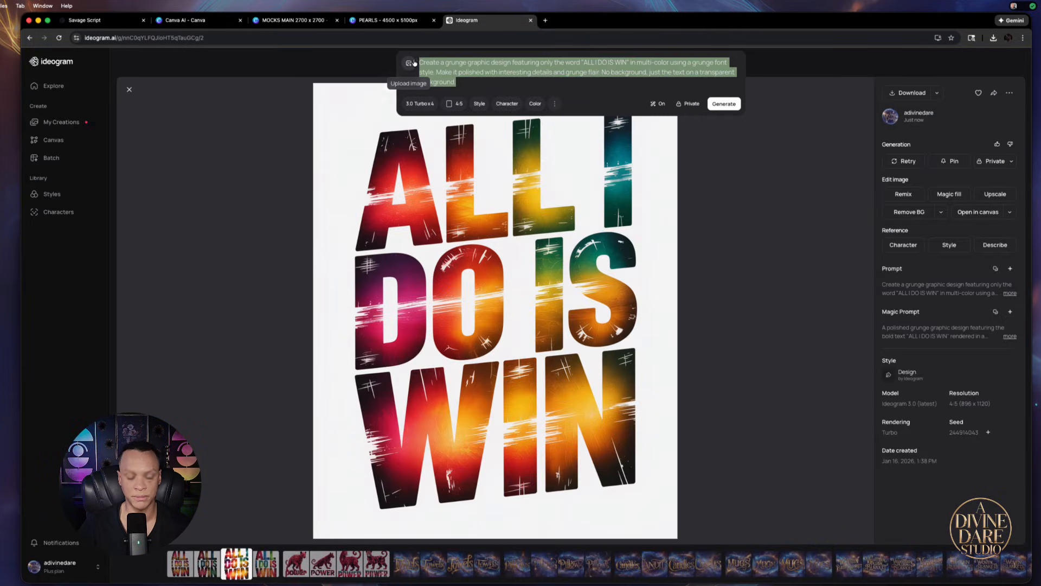
key("cmd+v")
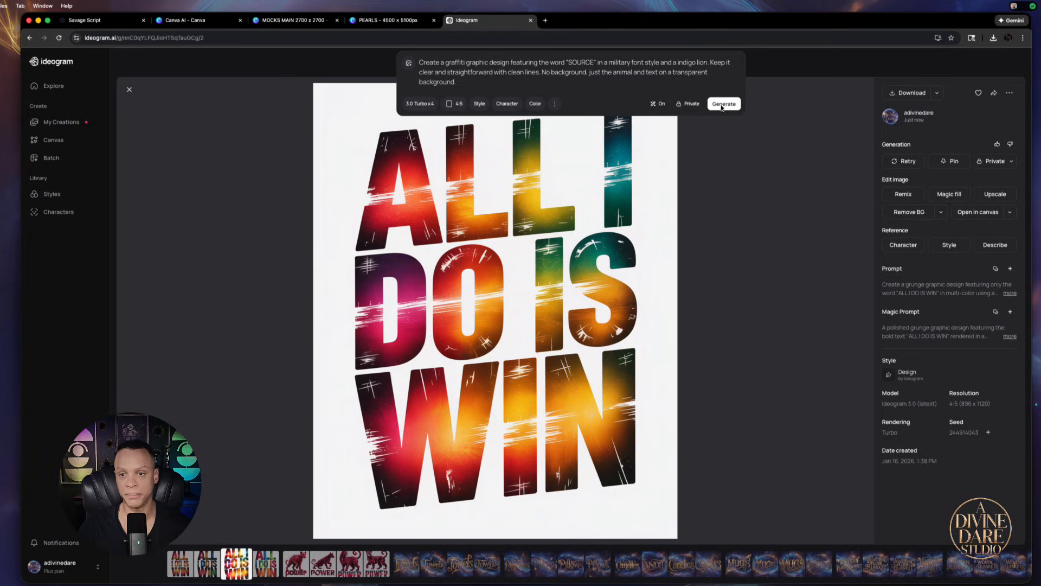
left_click(724, 104)
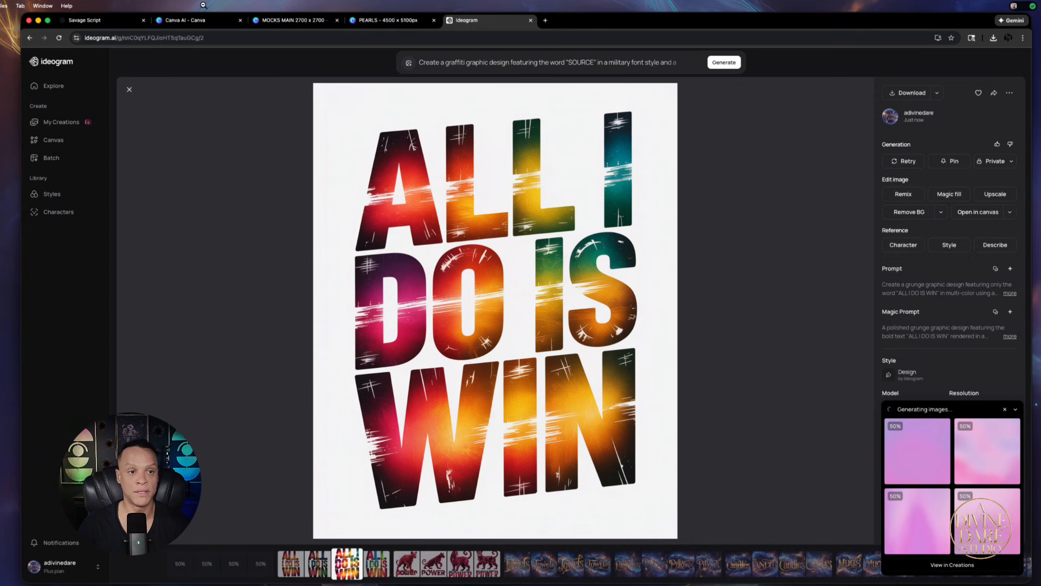
- Switch to Canva AI, close the opened graffiti image, paste the "SOURCE" lion prompt, and generate the images
left_click(206, 25)
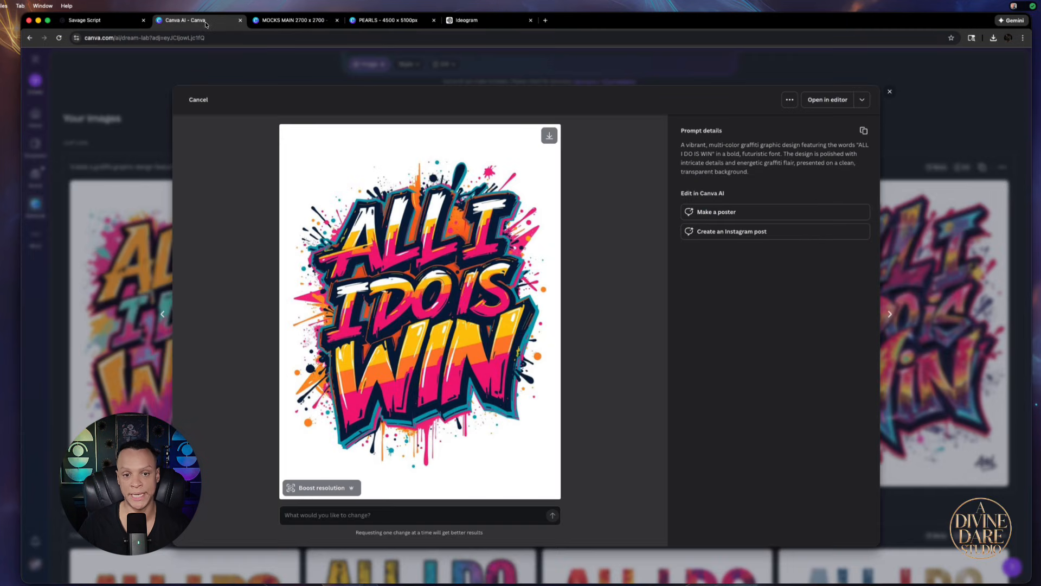
left_click(891, 92)
scroll(545, 131, "up", 3)
right_click(422, 142)
left_click(441, 214)
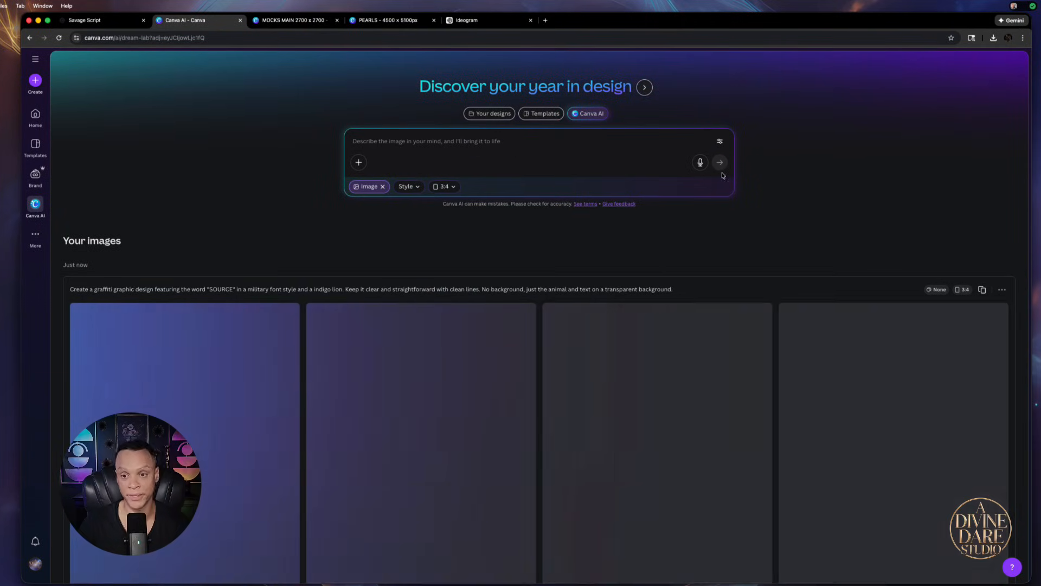
left_click(719, 171)
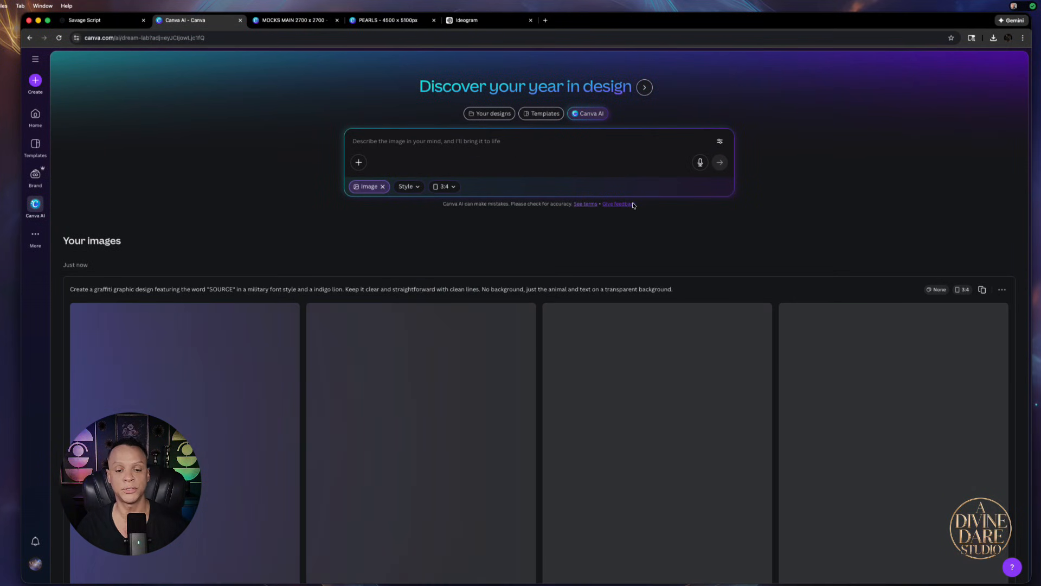
- Examine the generated "SOURCE" lion images in Canva AI and compare the four versions in Ideogram
scroll(604, 259, "down", 1)
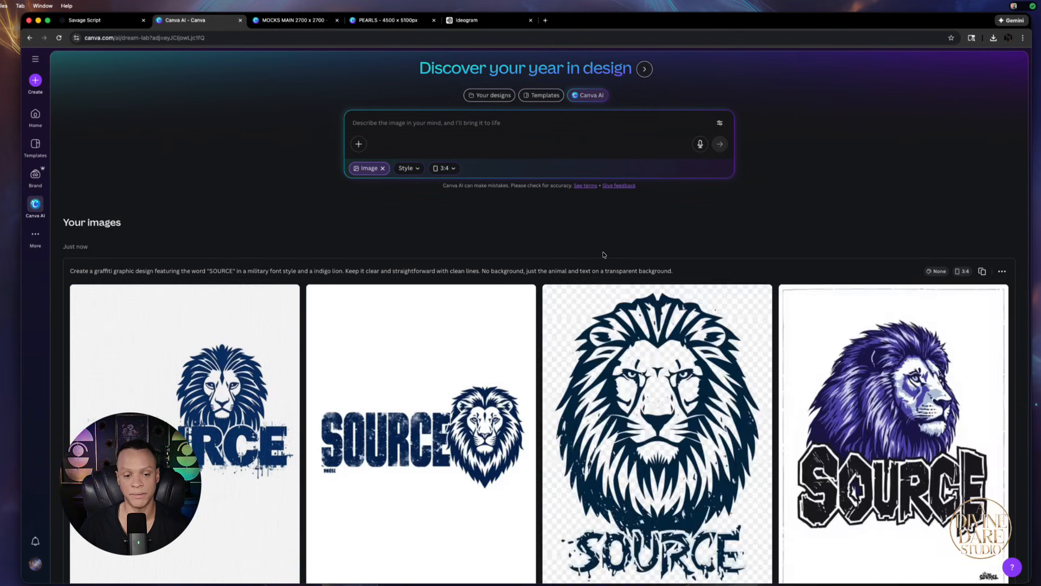
scroll(603, 254, "down", 5)
scroll(604, 254, "up", 5)
left_click(504, 22)
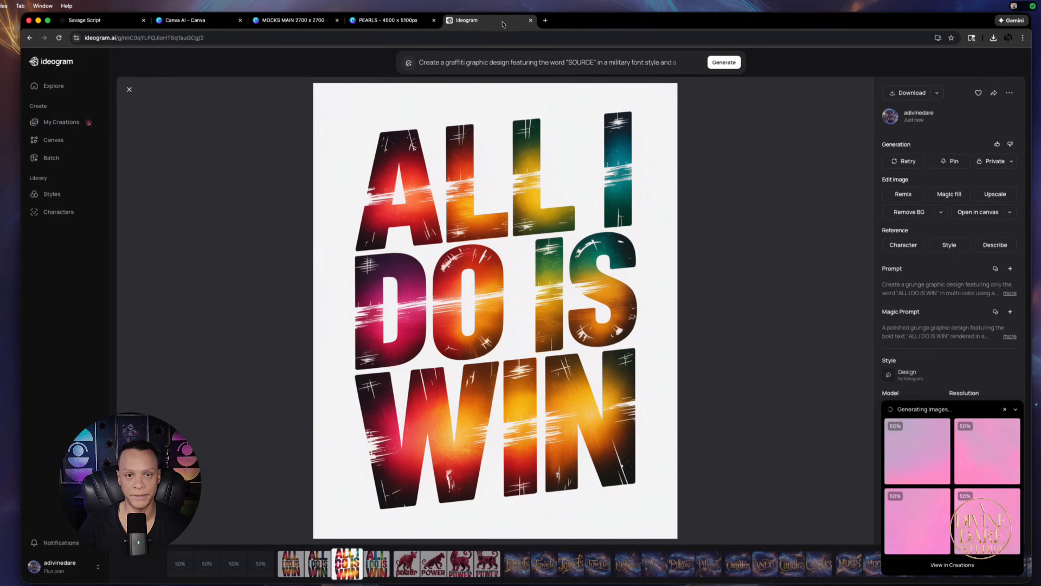
left_click(205, 567)
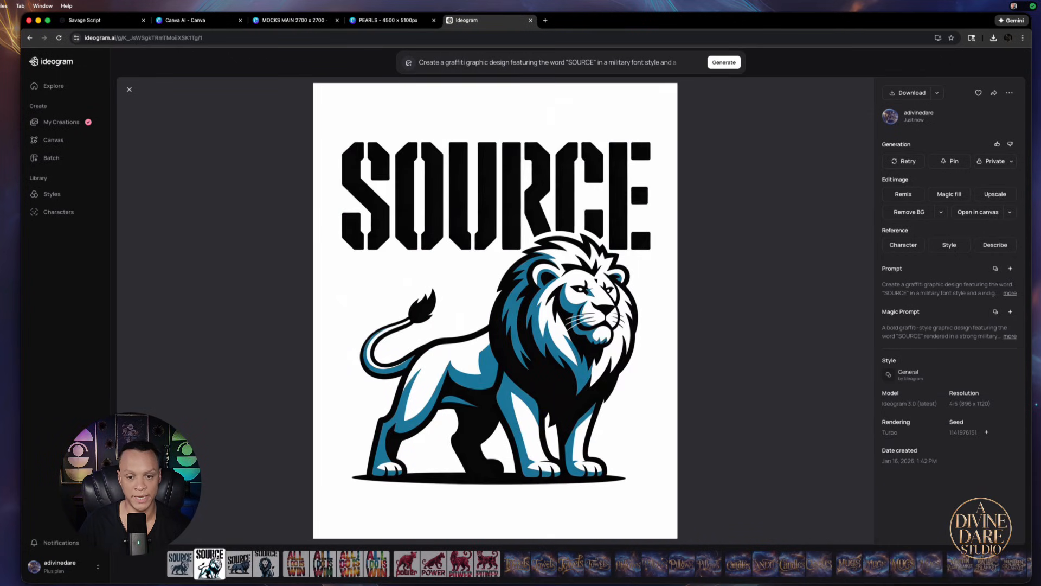
left_click(238, 574)
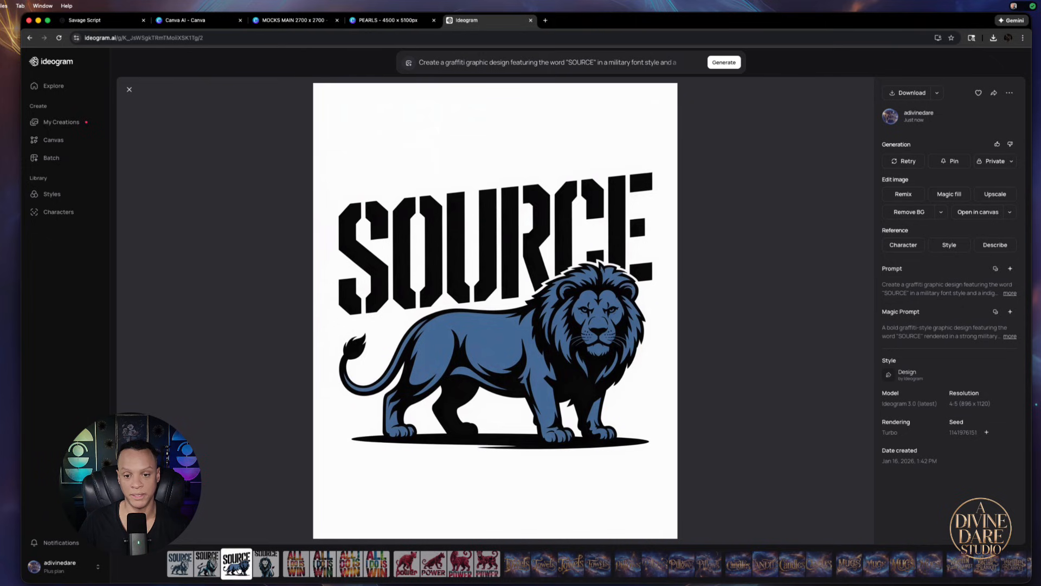
left_click(263, 567)
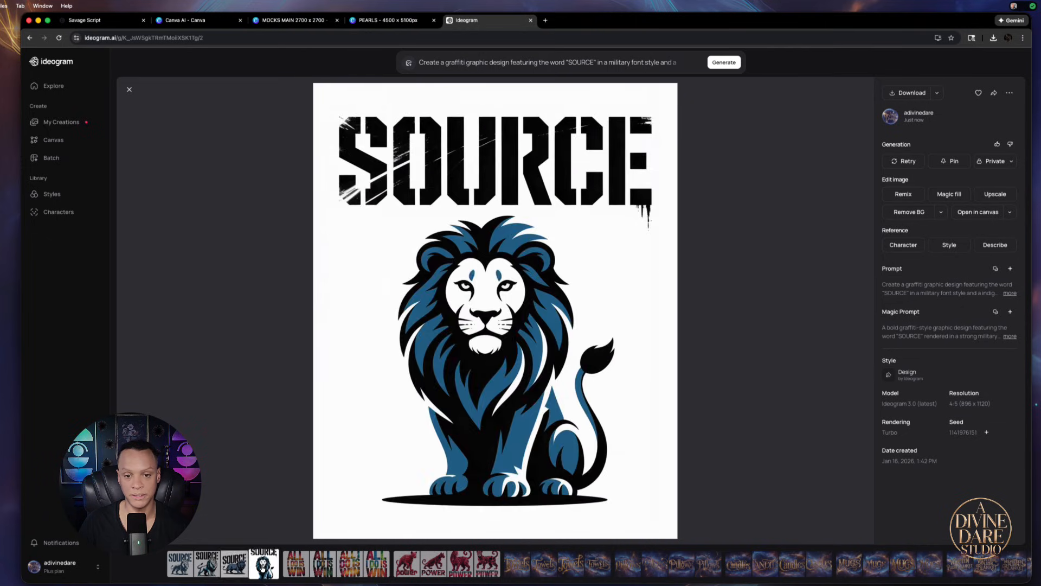
left_click(227, 570)
left_click(207, 567)
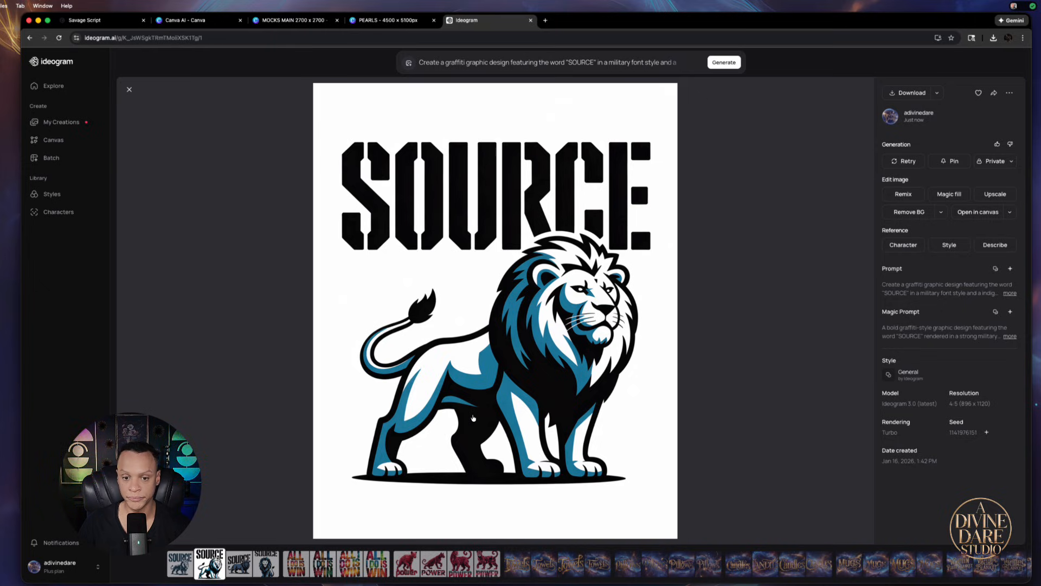
left_click(178, 566)
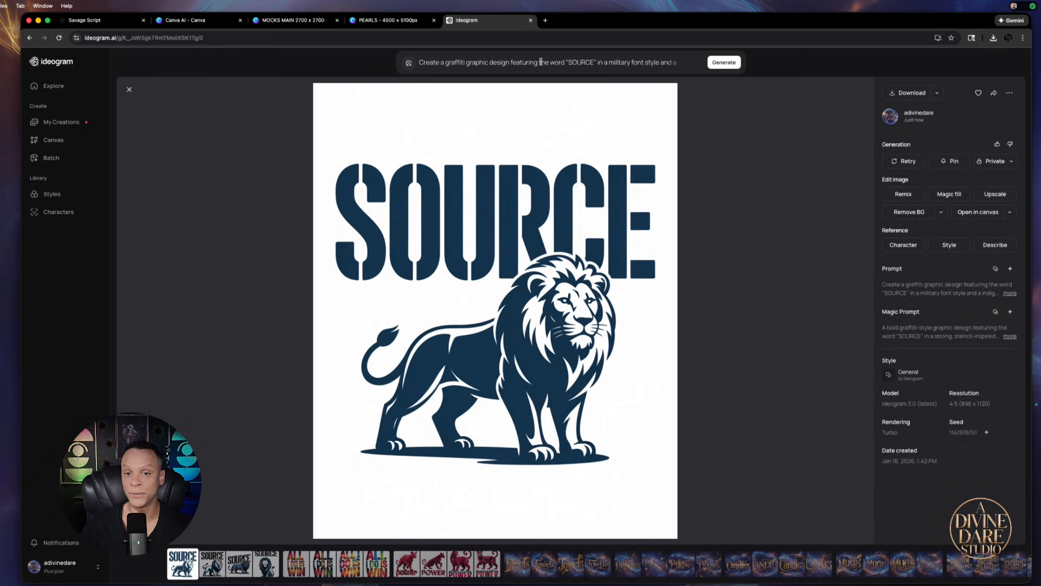
- Replace "lion" with "sun" in the Ideogram prompt for the "SOURCE" design
left_click(499, 62)
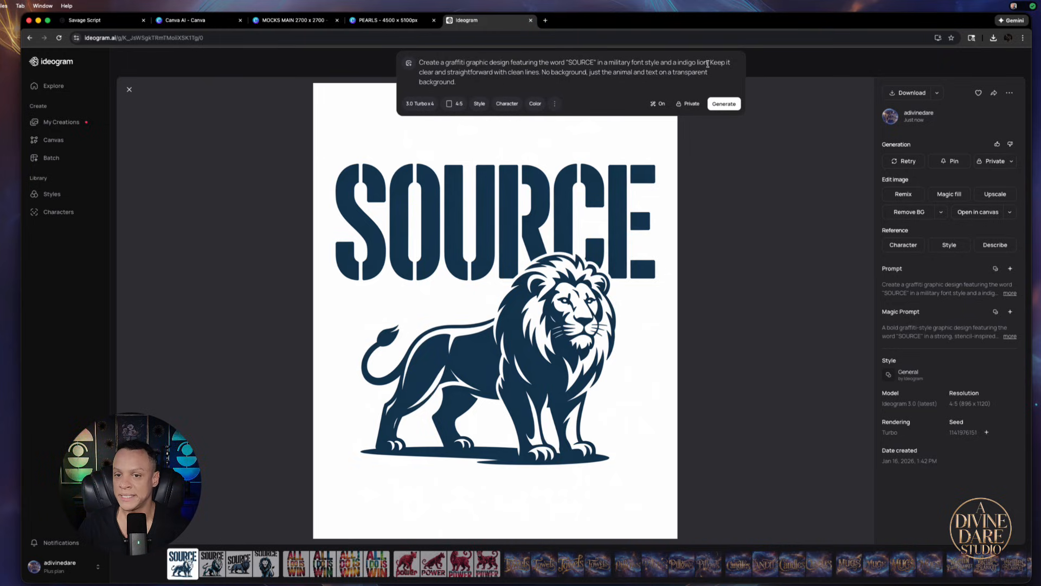
key("BackSpace")
key("BackSpace")
key("BackSpace")
key("BackSpace")
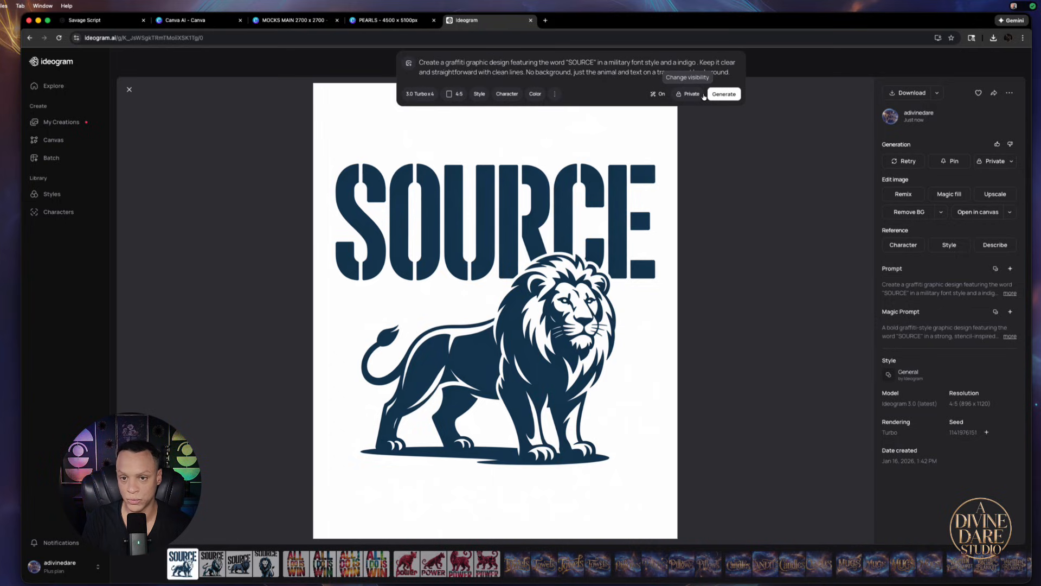
type("sun")
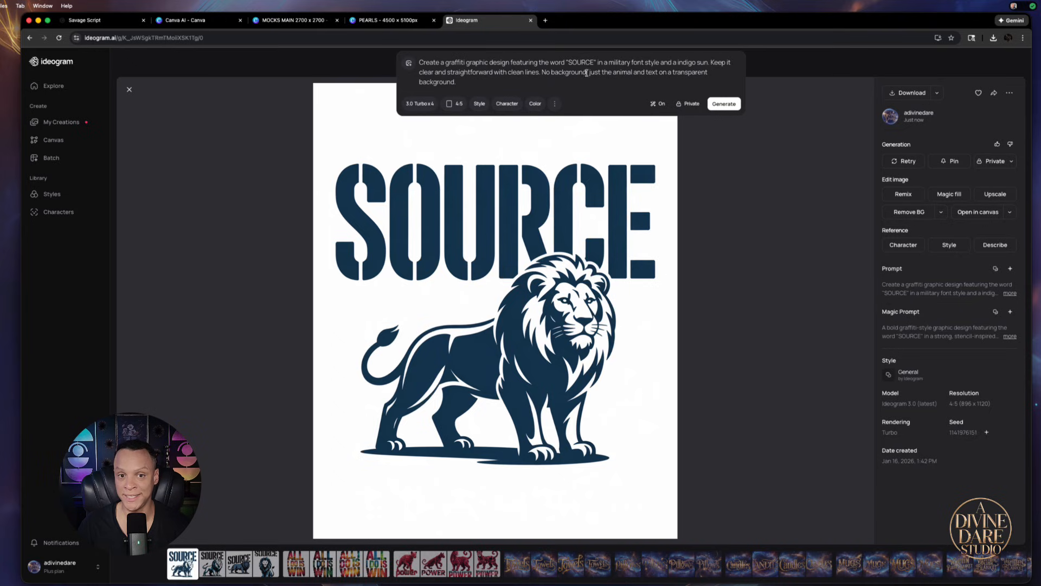
- Generate the sun version in Ideogram, then switch to Canva AI and generate the reused "SOURCE" prompt with "lion" replaced by "sun"
left_click(725, 104)
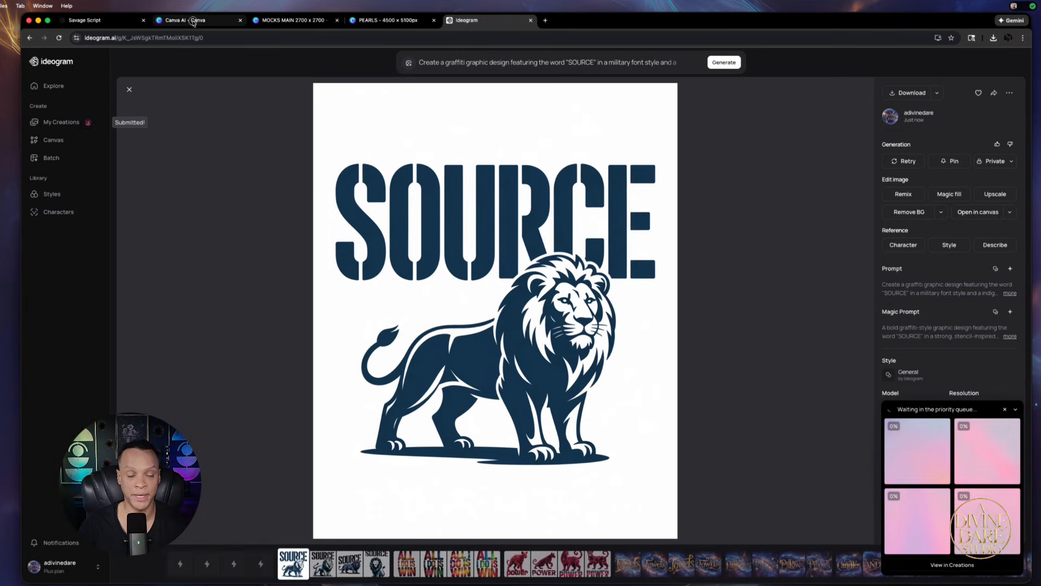
left_click(190, 20)
left_click(982, 264)
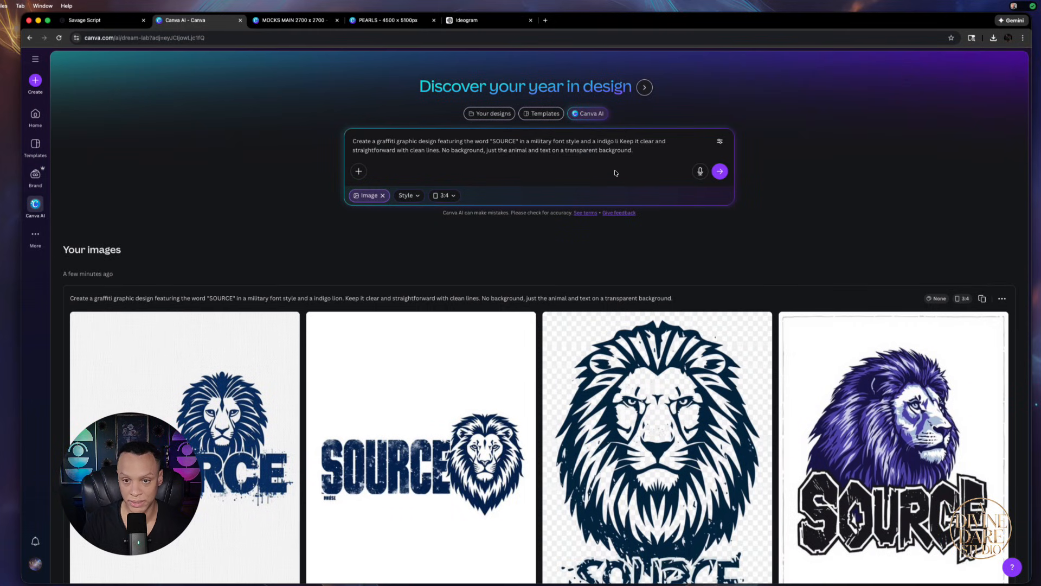
key("BackSpace")
key("BackSpace")
key("BackSpace")
key("BackSpace")
type("sun")
left_click(726, 171)
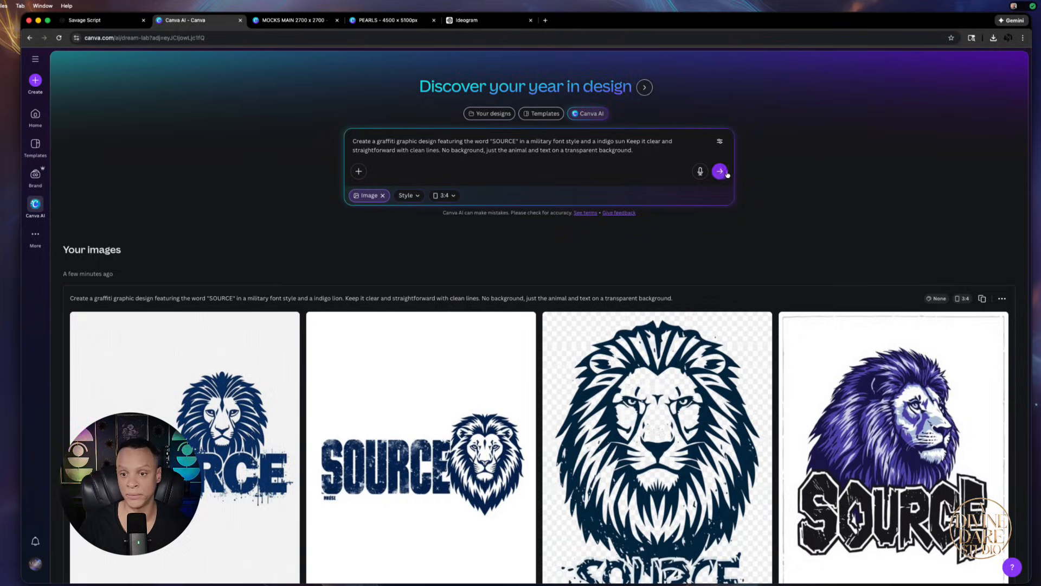
- Open the fourth generated sun image with the distressed, dripping "SOURCE" lettering and download it
scroll(782, 213, "down", 2)
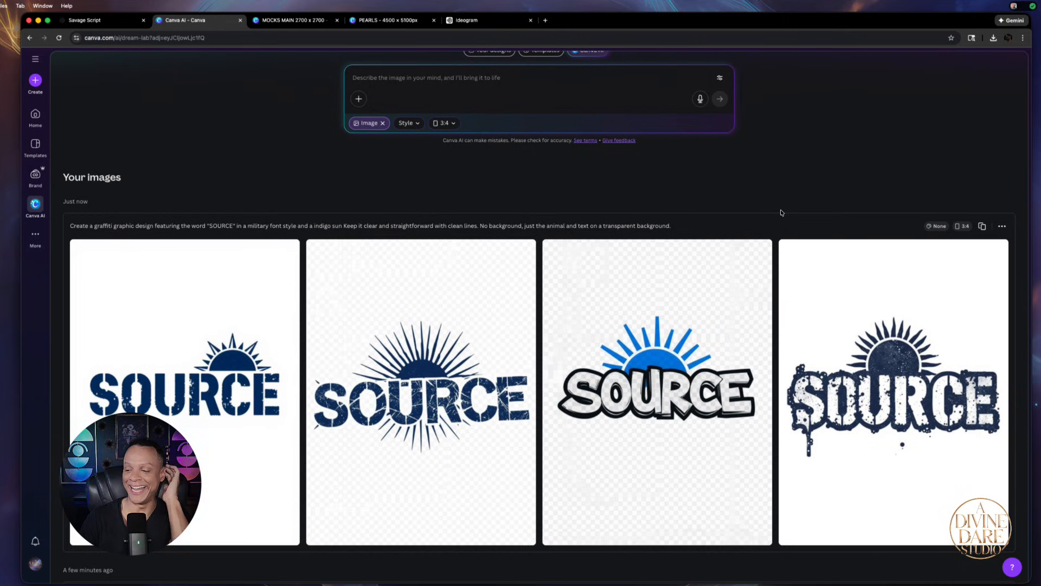
mouse_move(805, 342)
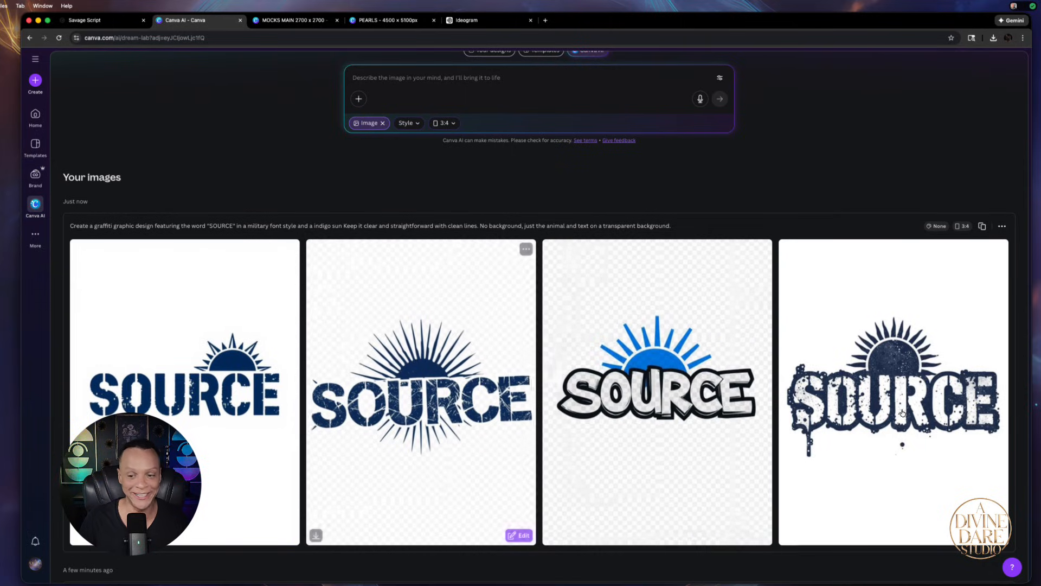
left_click(878, 350)
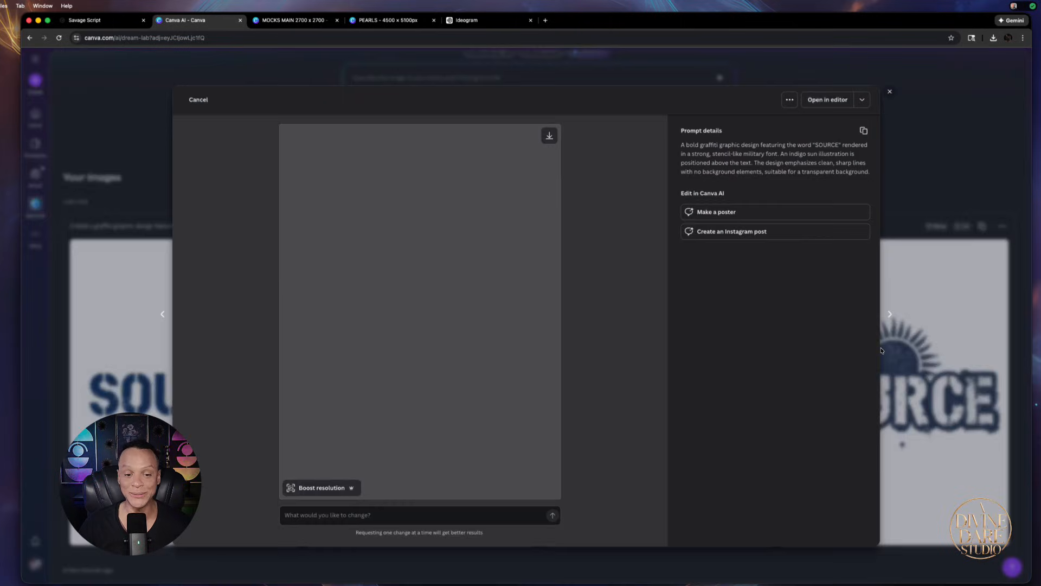
left_click(549, 135)
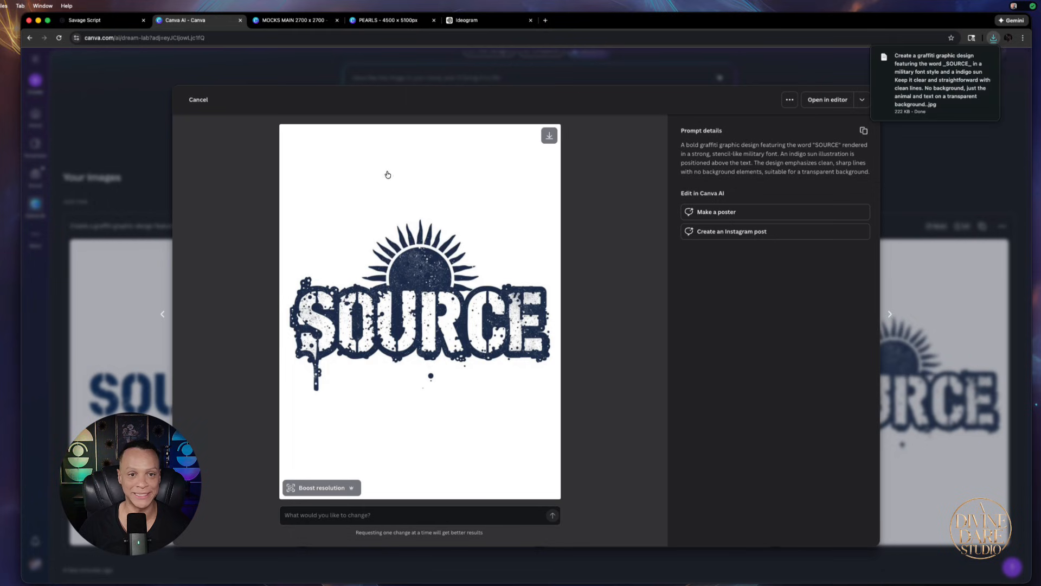
- Switch to Ideogram, compare the "SOURCE" sun versions, and download the one with dripping olive lettering and a blue sun
left_click(466, 20)
left_click(177, 572)
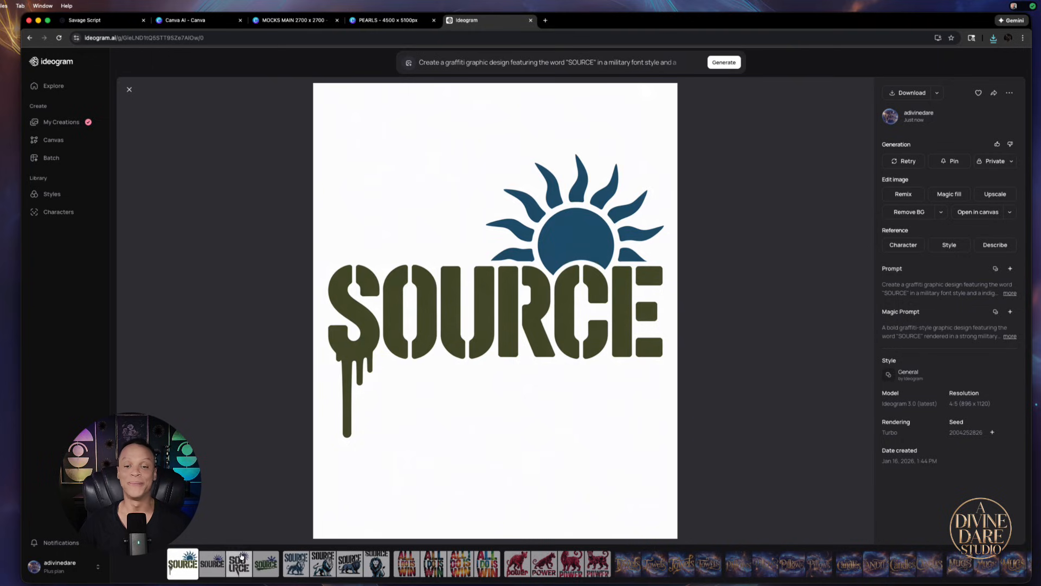
left_click(210, 569)
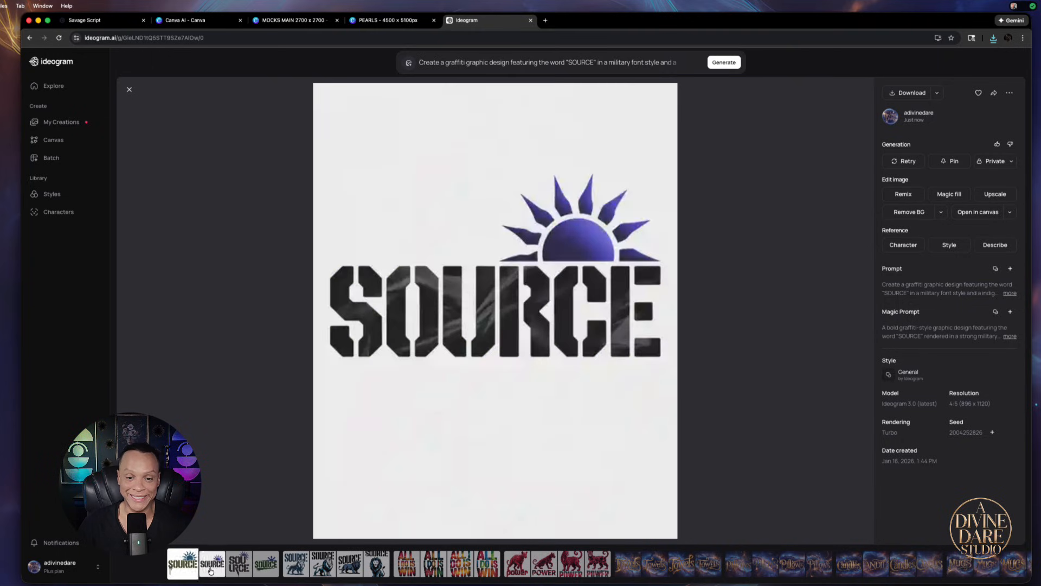
left_click(235, 568)
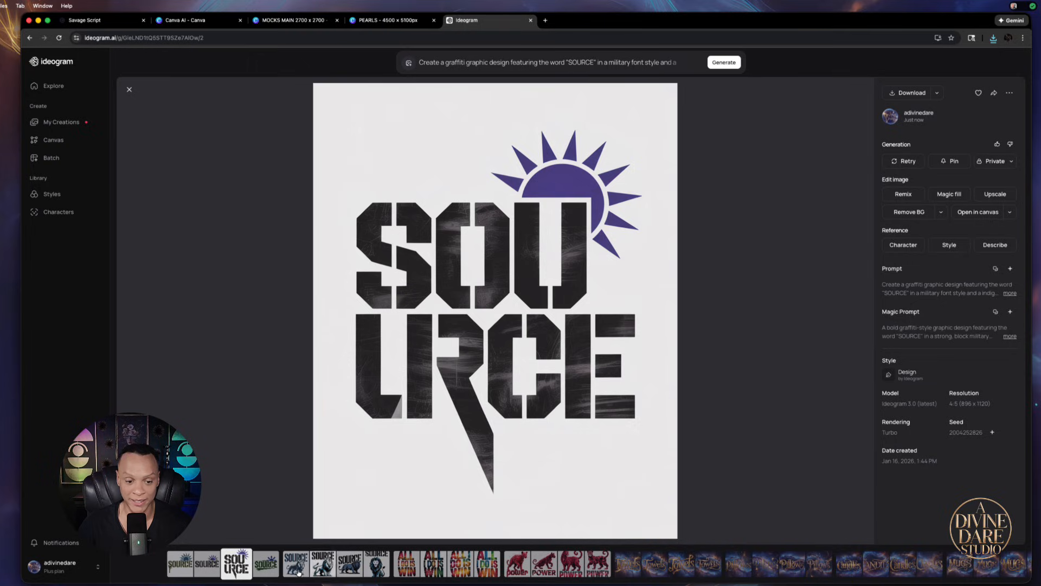
left_click(264, 564)
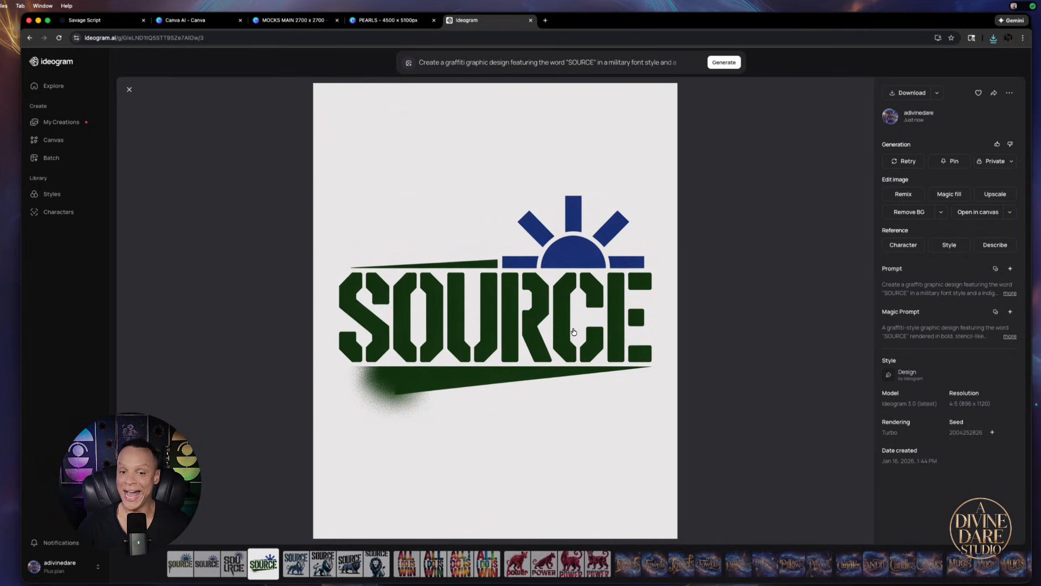
left_click(210, 567)
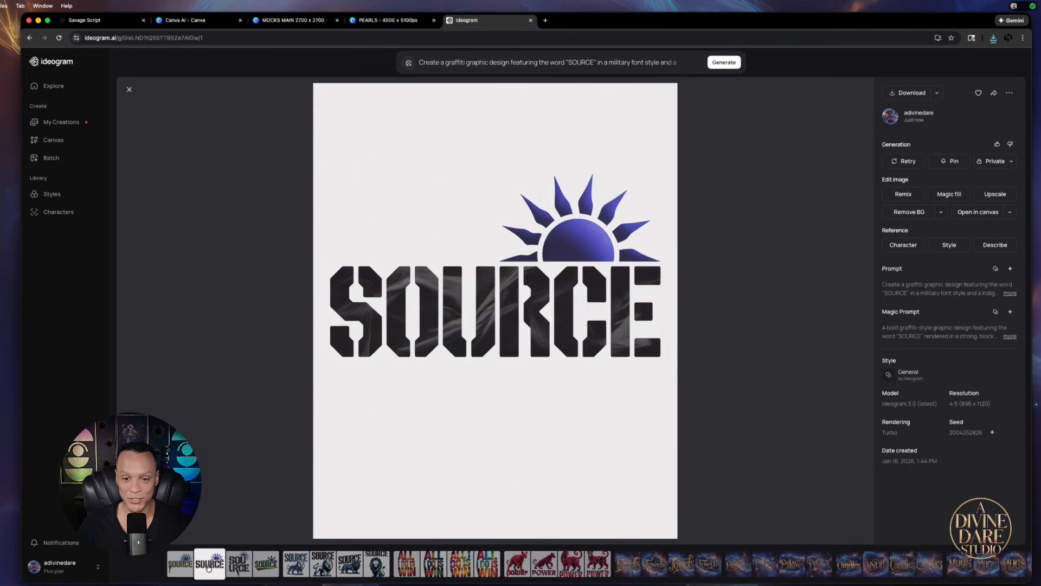
left_click(183, 569)
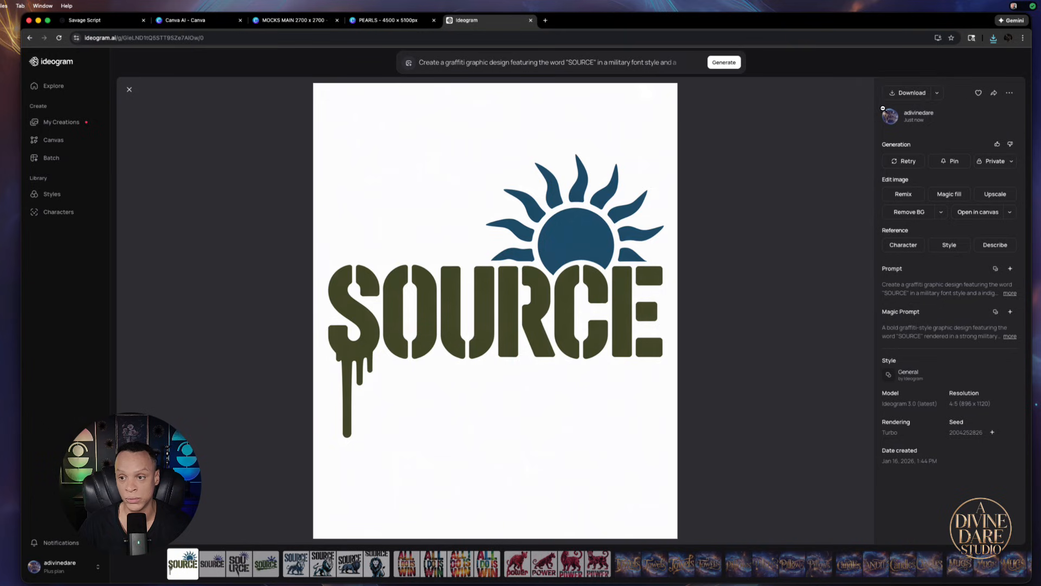
left_click(892, 92)
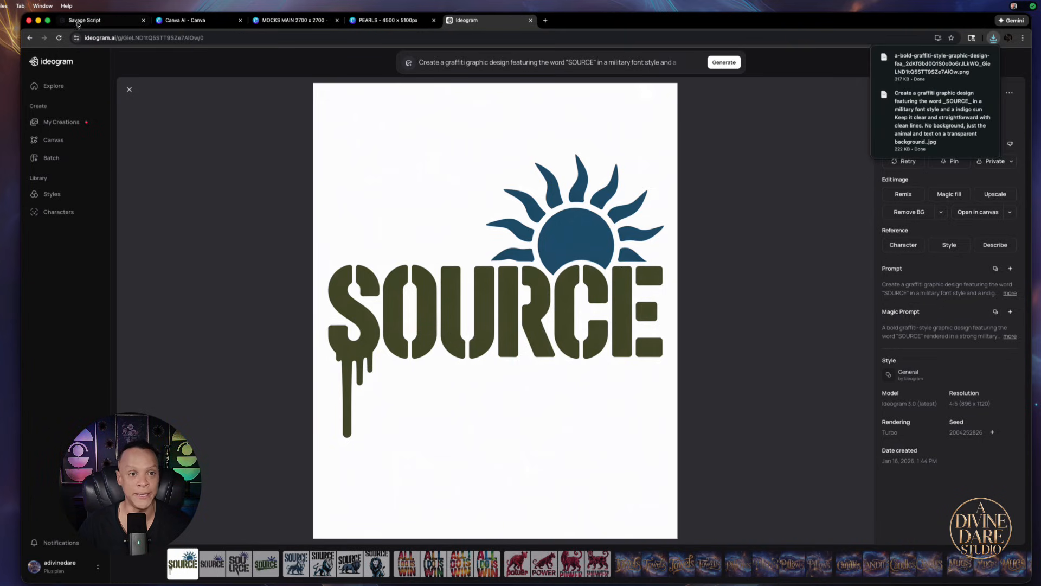
- In the Canva mockup design, replace the "All I Do Is Win" artwork on page 2's black shirt with the downloaded Ideogram "SOURCE" image
left_click(304, 22)
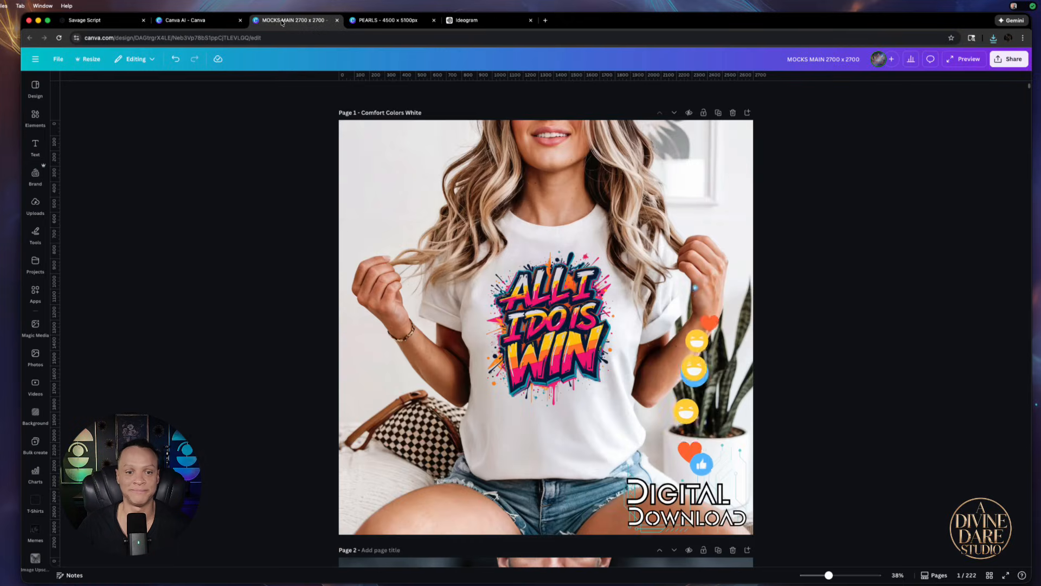
scroll(564, 323, "down", 10)
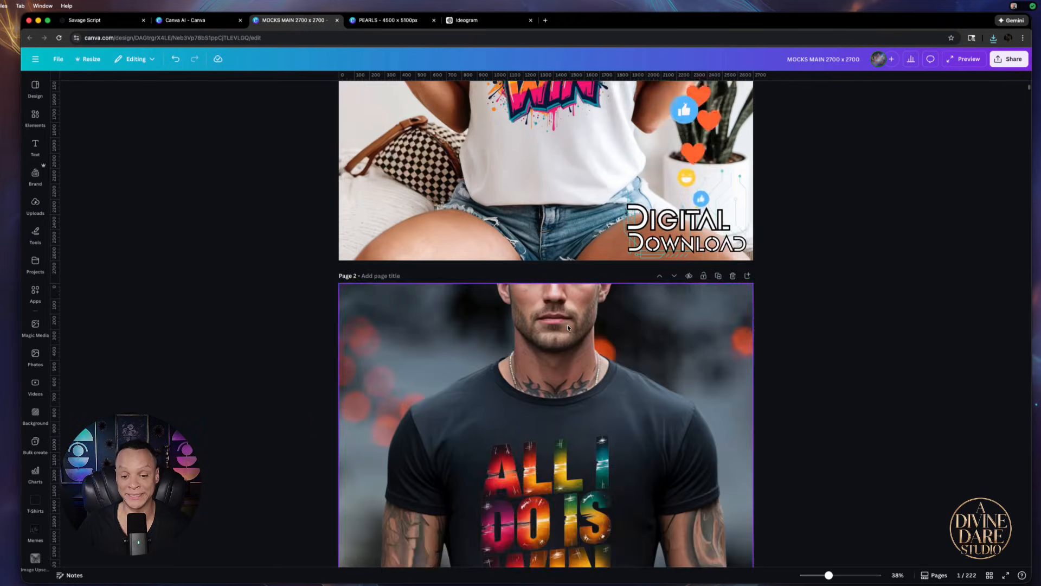
left_click(556, 344)
key("Delete")
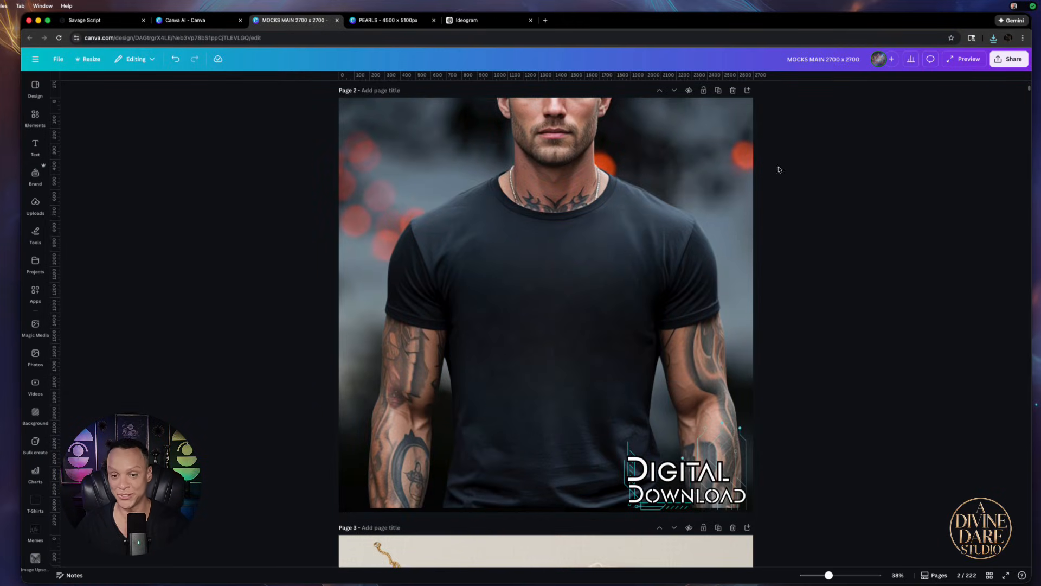
left_click(993, 38)
left_click_drag(913, 84, 536, 317)
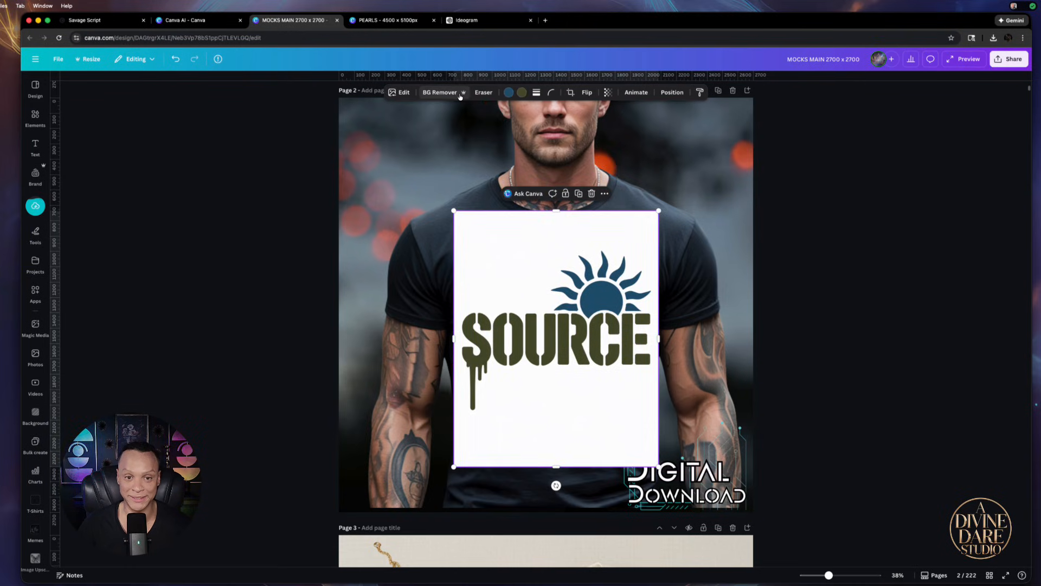
- Remove the "SOURCE" image's background, then shrink it and position it on the shirt's chest
left_click(440, 92)
left_click_drag(659, 212, 612, 258)
left_click_drag(566, 302, 575, 282)
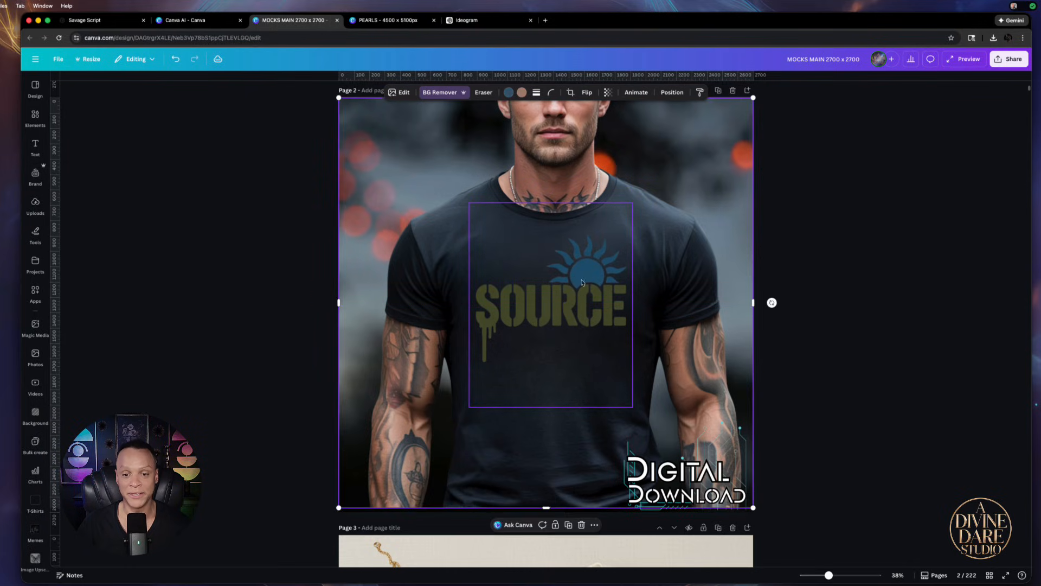
- Try gray, purple and pink shades on the design's blue sun, ending with coral red
left_click(510, 93)
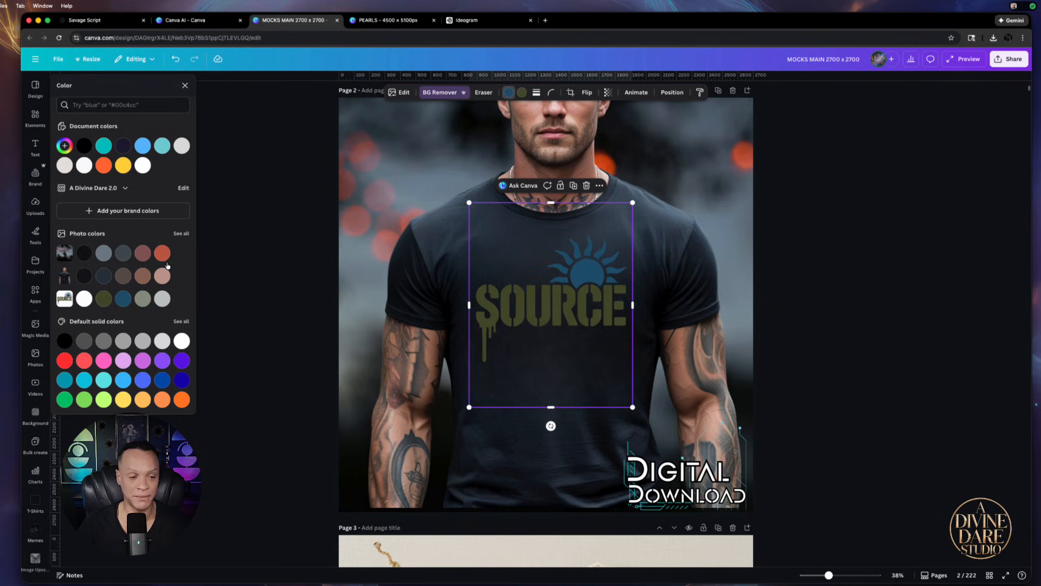
left_click(104, 253)
left_click(123, 360)
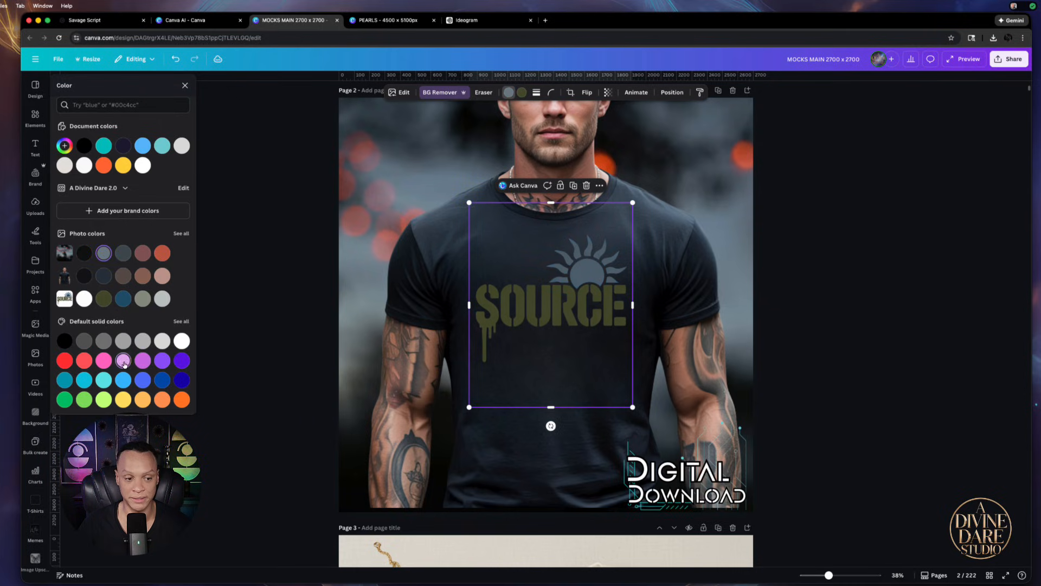
left_click(161, 361)
left_click(103, 360)
left_click(84, 360)
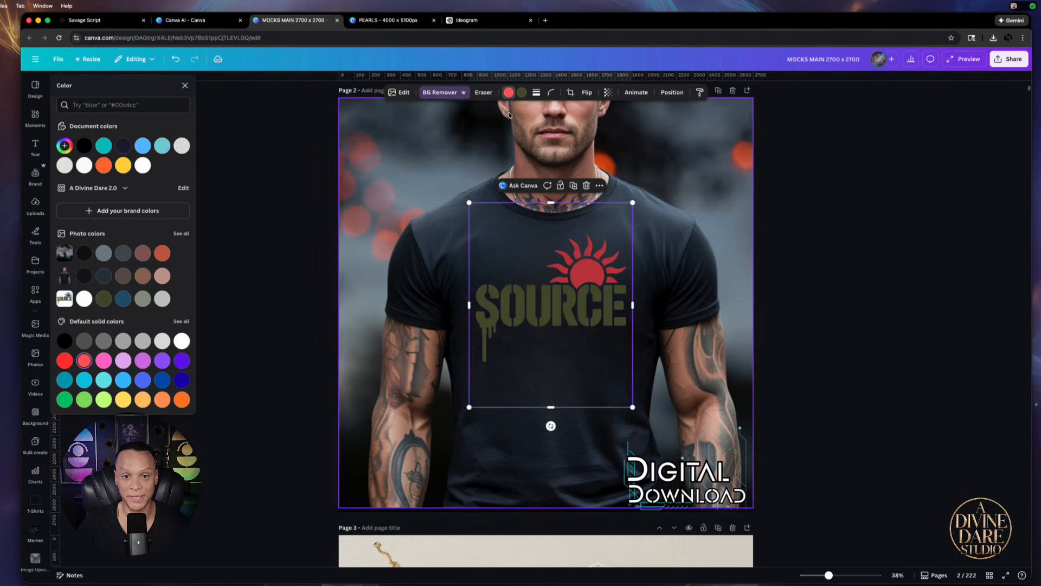
- Recolor the "SOURCE" lettering purple and the sun orange
left_click(520, 94)
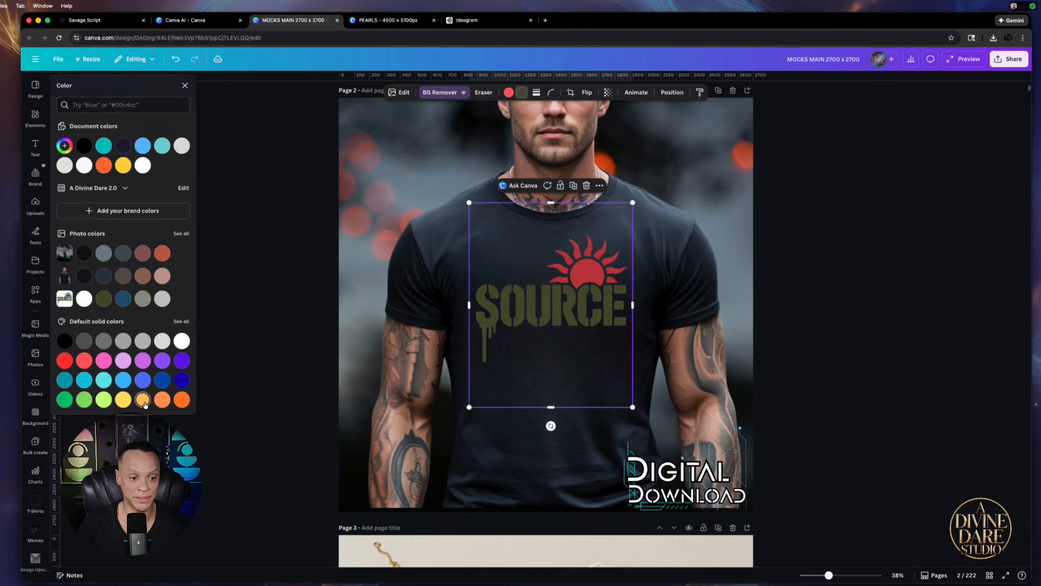
left_click(143, 361)
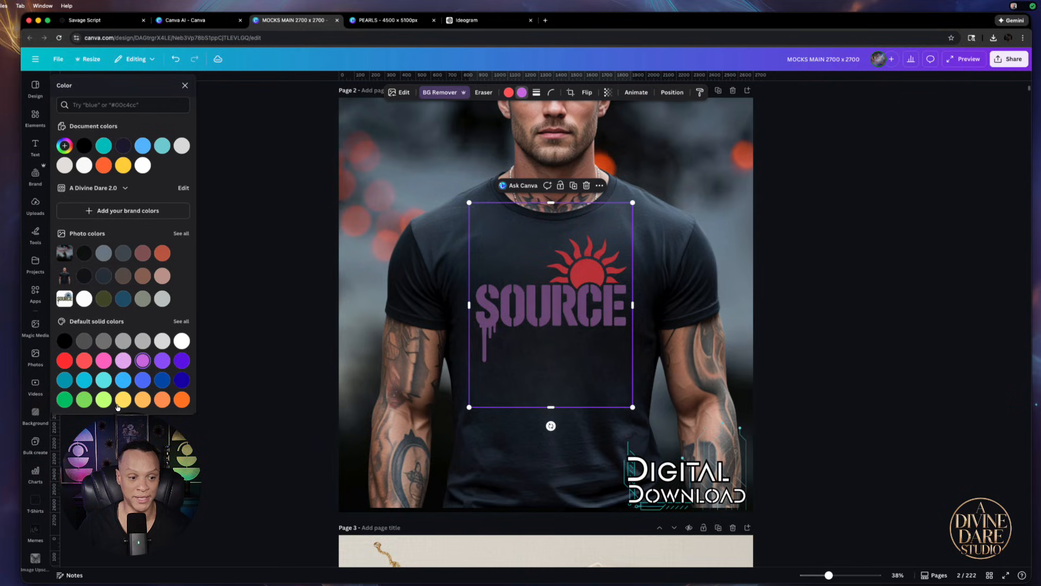
left_click(510, 93)
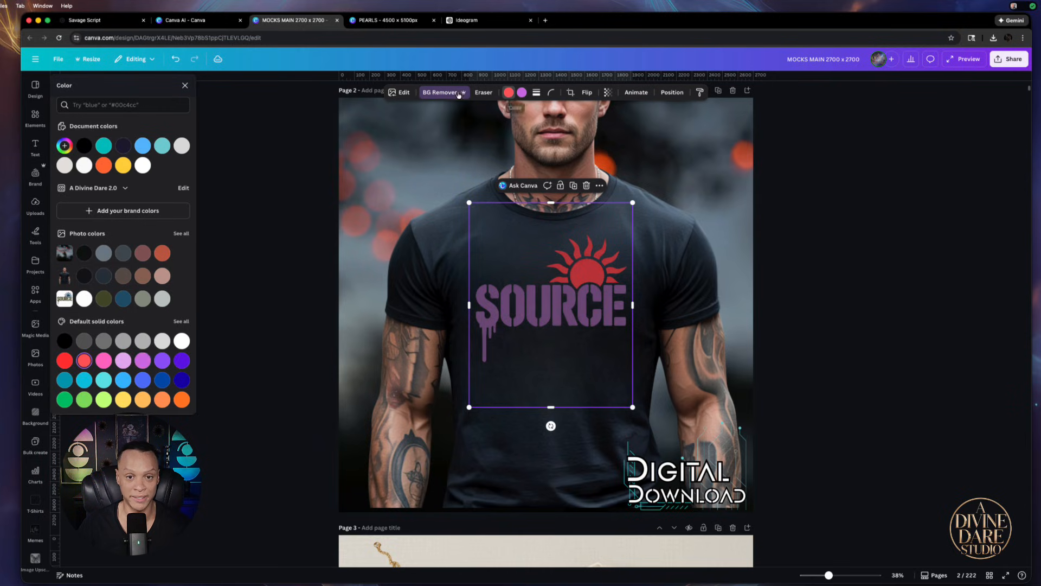
left_click(182, 399)
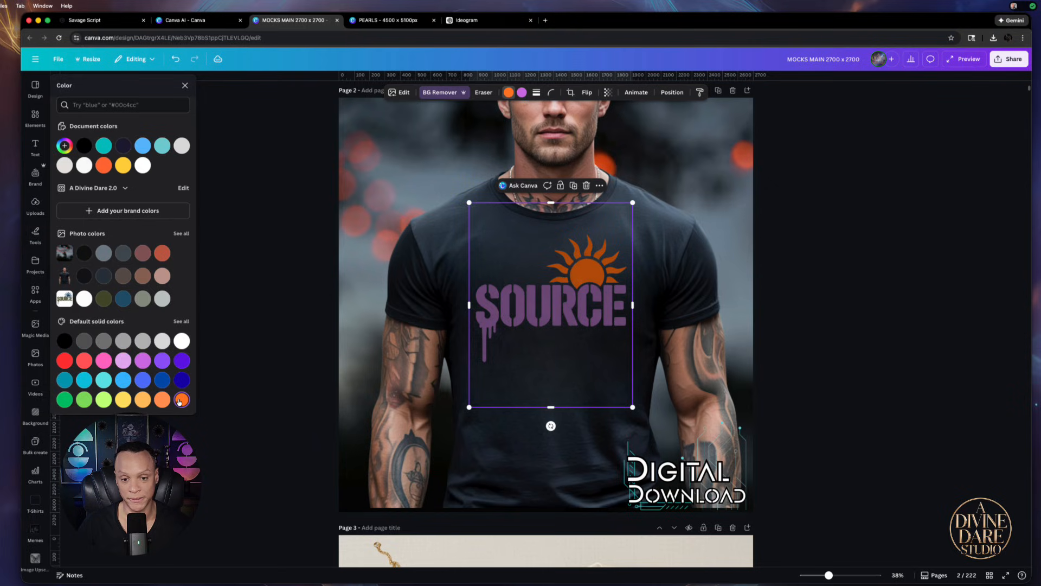
- Crop the empty space above and below the "SOURCE" artwork and recenter it on the shirt
left_click_drag(567, 331, 568, 335)
left_click_drag(554, 410, 553, 377)
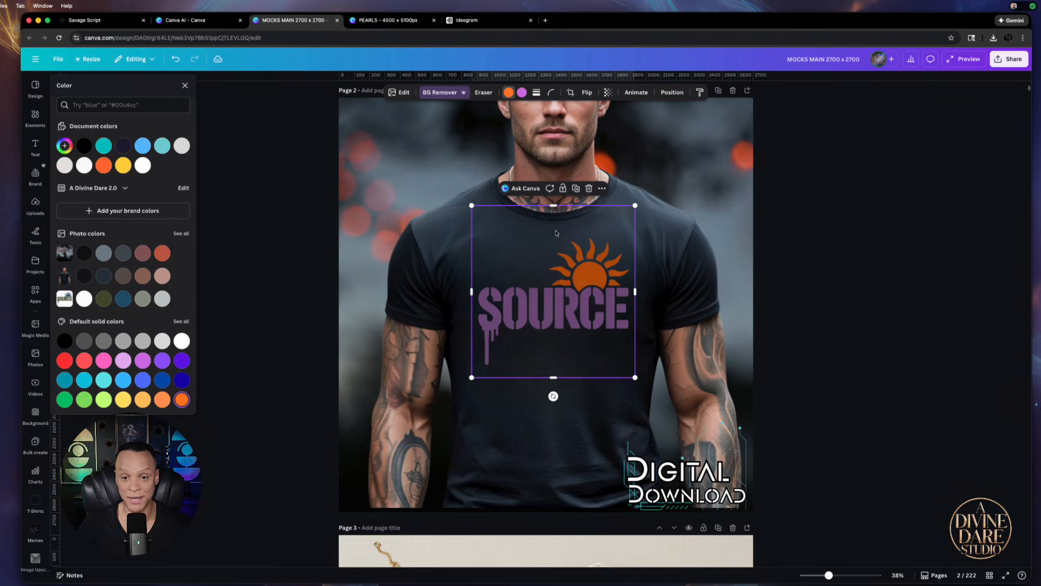
left_click_drag(557, 210, 554, 221)
left_click_drag(554, 301, 551, 302)
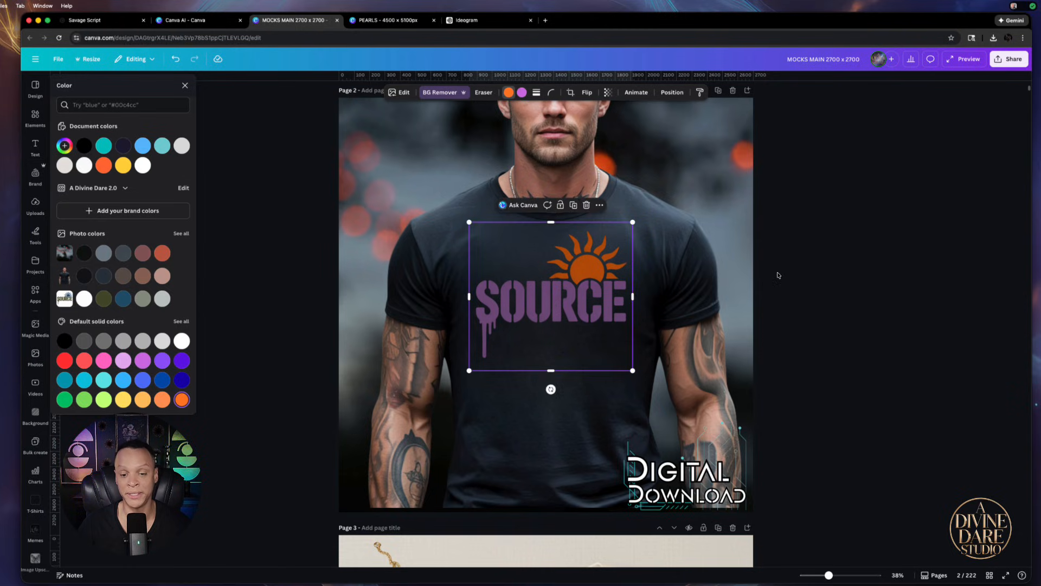
- Duplicate the black shirt mockup on page 2 and delete the "SOURCE" artwork from the copy
scroll(704, 231, "up", 3)
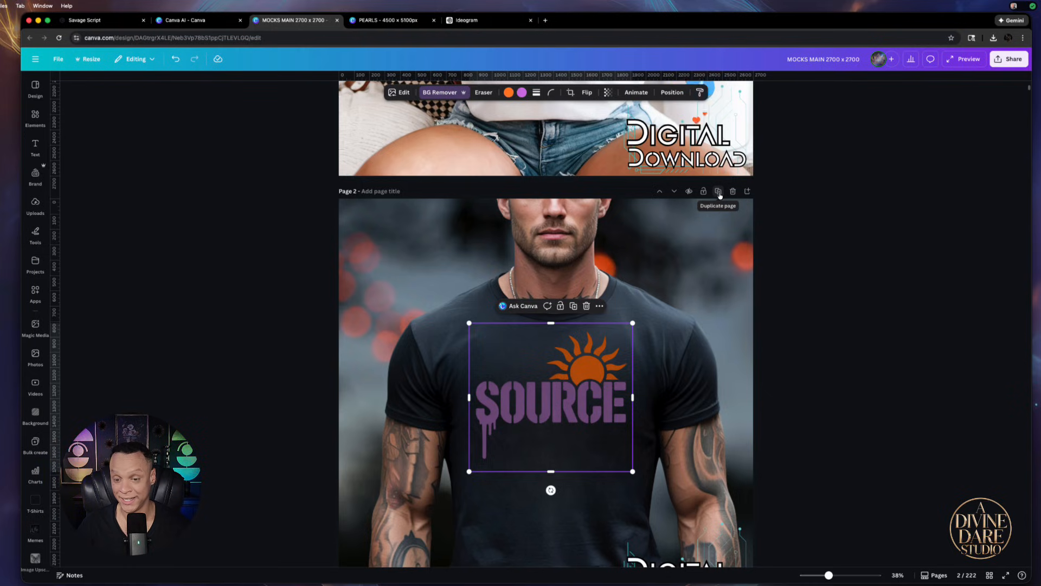
left_click(718, 192)
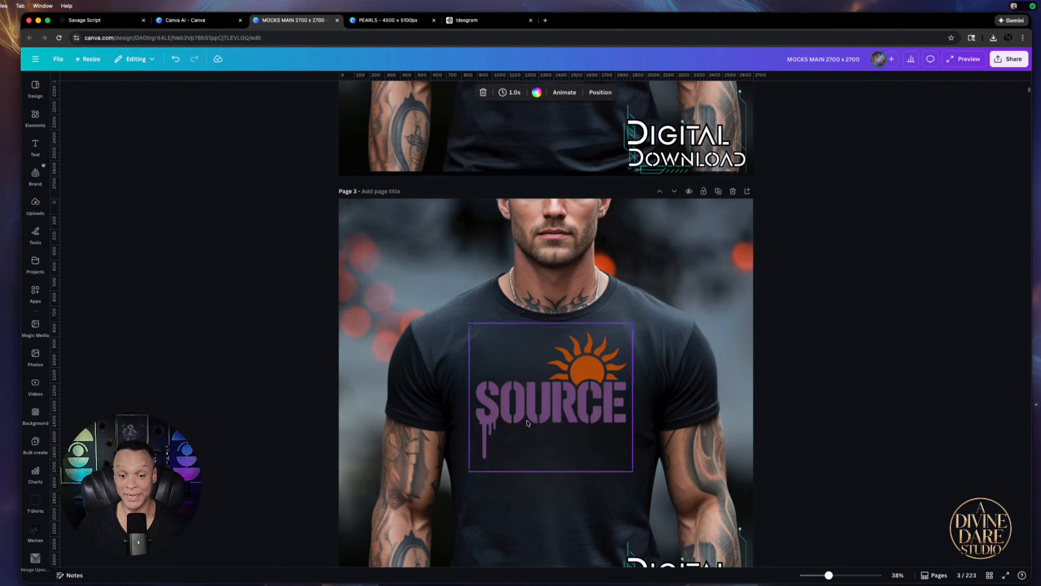
key("Delete")
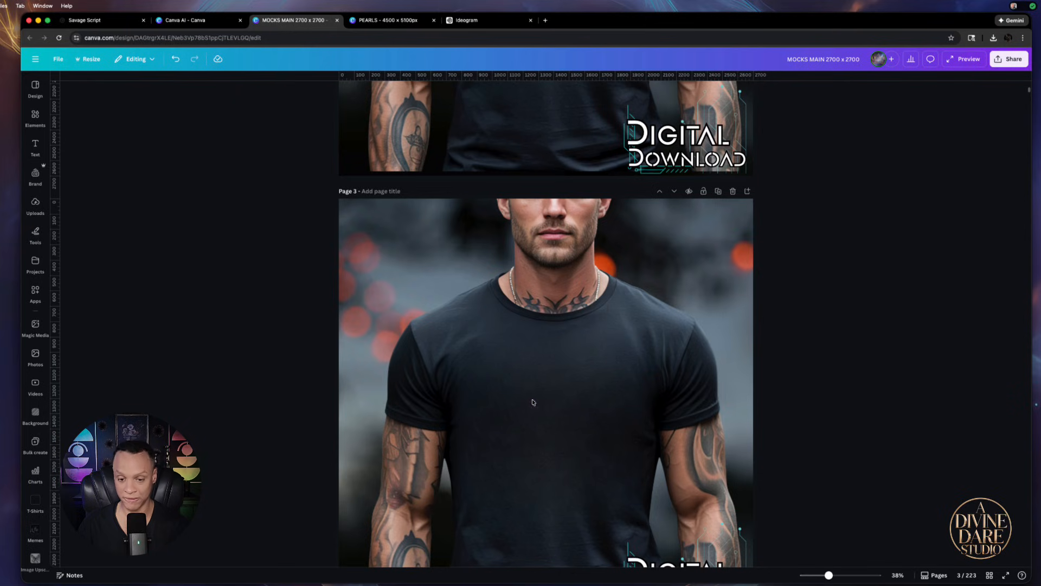
- Place the downloaded Canva AI "SOURCE" sun image on page 3's black shirt and remove its background
left_click(993, 38)
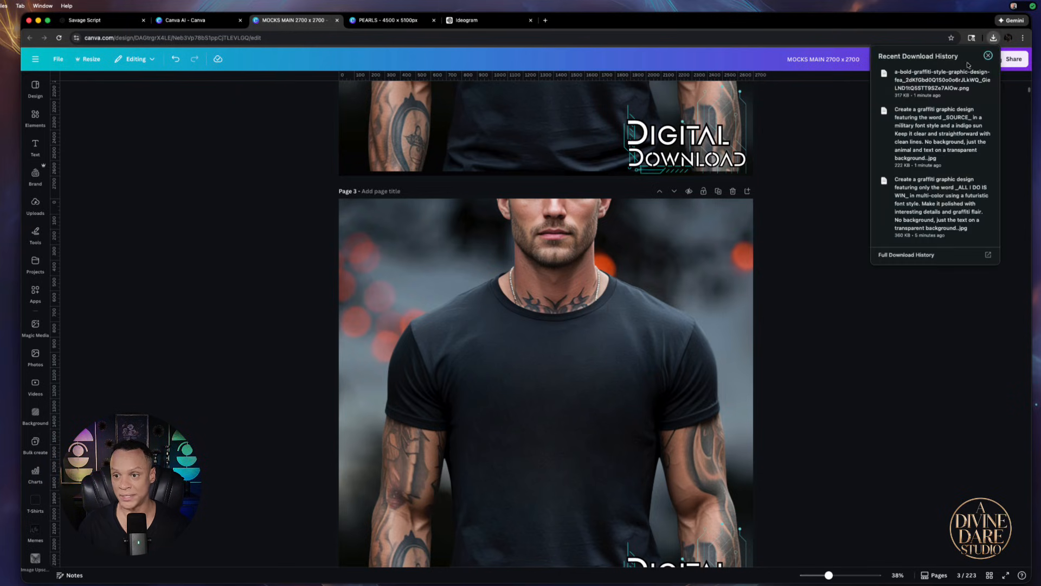
left_click_drag(916, 137, 537, 396)
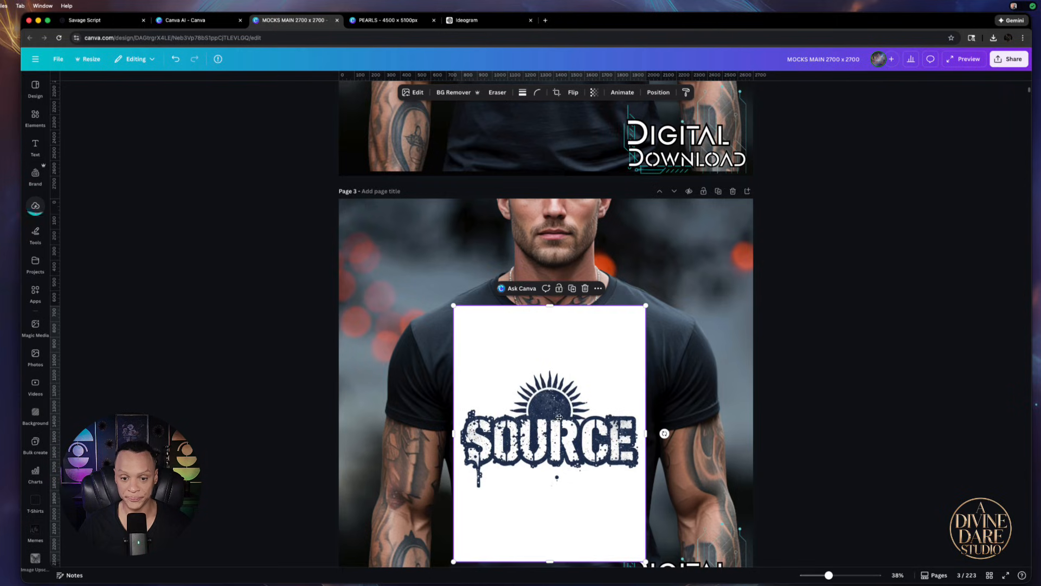
scroll(480, 107, "down", 2)
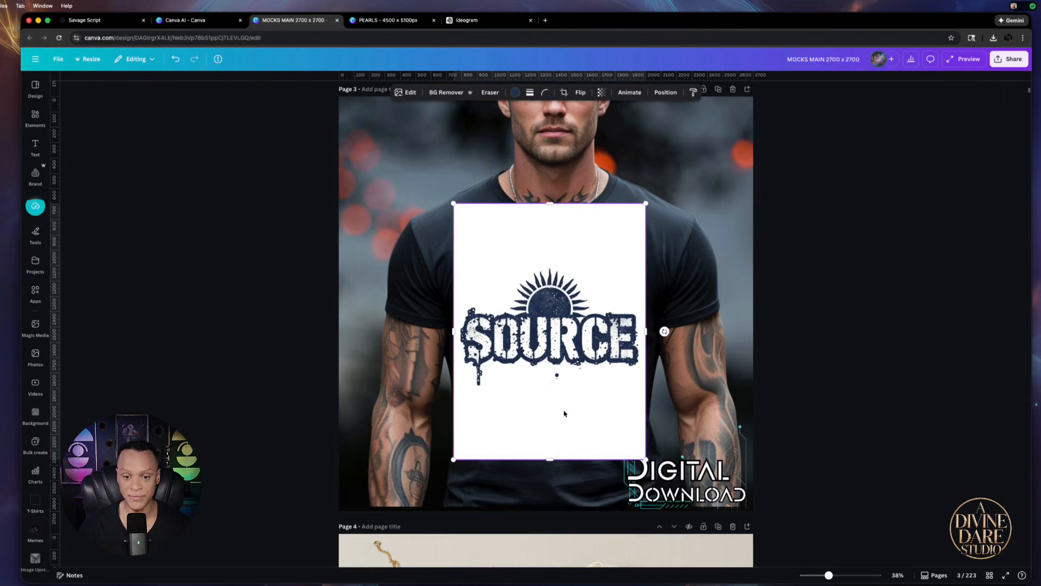
left_click(446, 93)
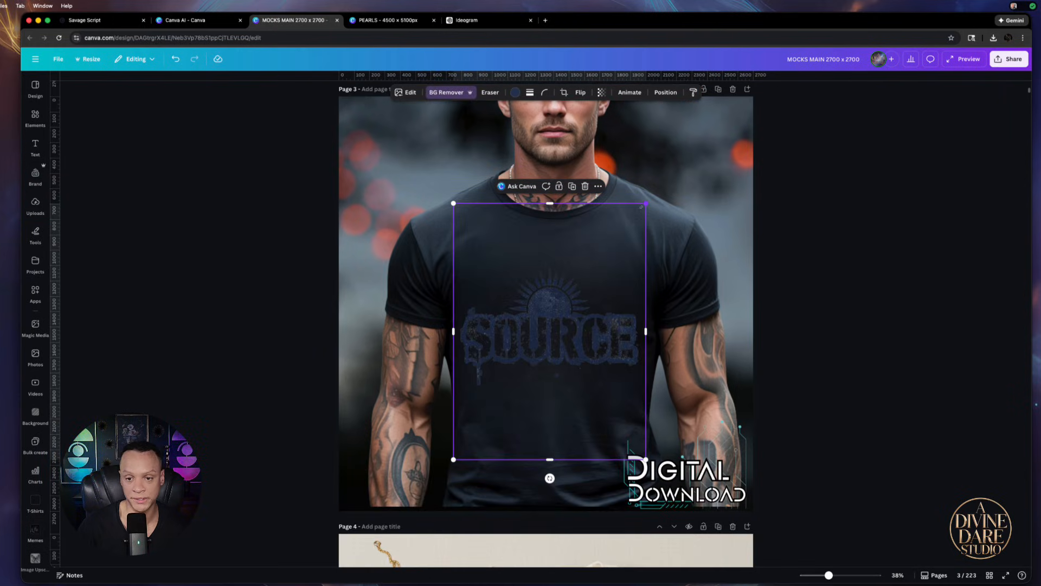
- Shrink the "SOURCE" sun artwork on page 3, crop its empty space above and below, and place it on the upper chest
mouse_move(644, 204)
left_mouse_down()
mouse_move(618, 239)
mouse_move(636, 216)
left_mouse_up()
left_click_drag(569, 304, 576, 253)
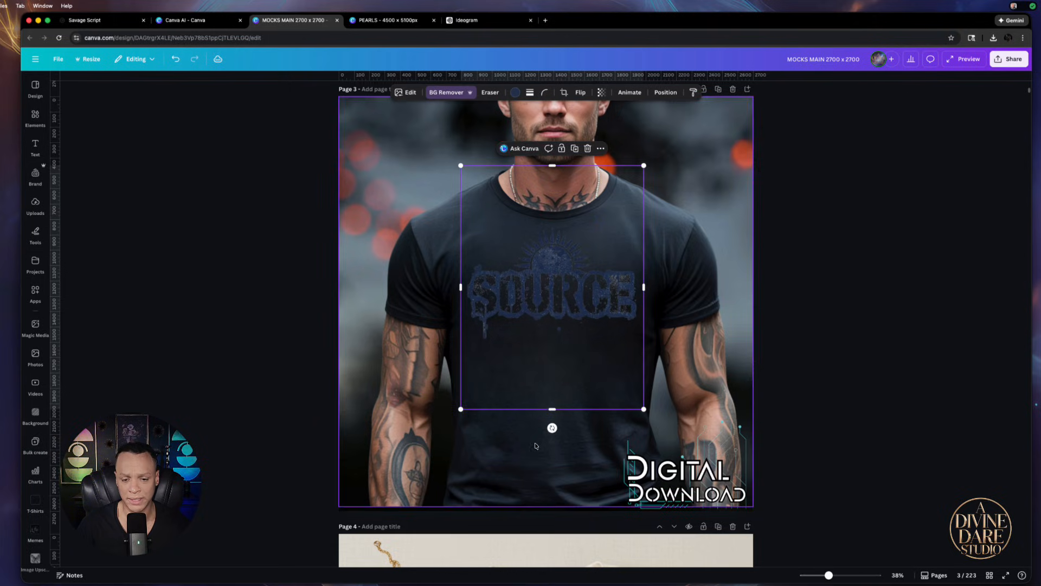
left_click_drag(552, 409, 552, 352)
left_click_drag(552, 165, 552, 209)
left_click_drag(564, 292, 565, 300)
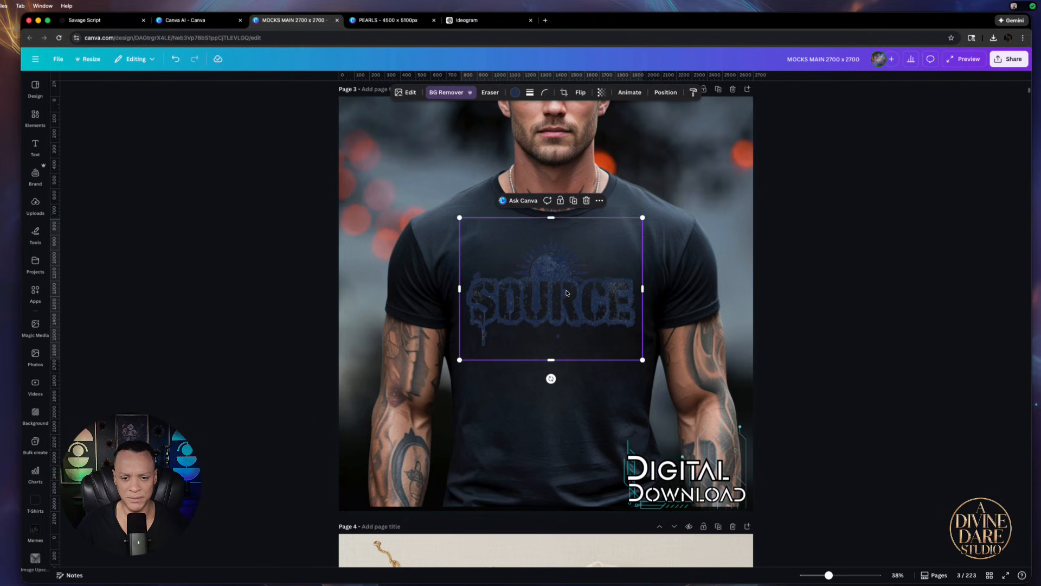
- Recolor the page 3 "SOURCE" sun artwork with the white from its own photo colors
scroll(566, 293, "up", 3)
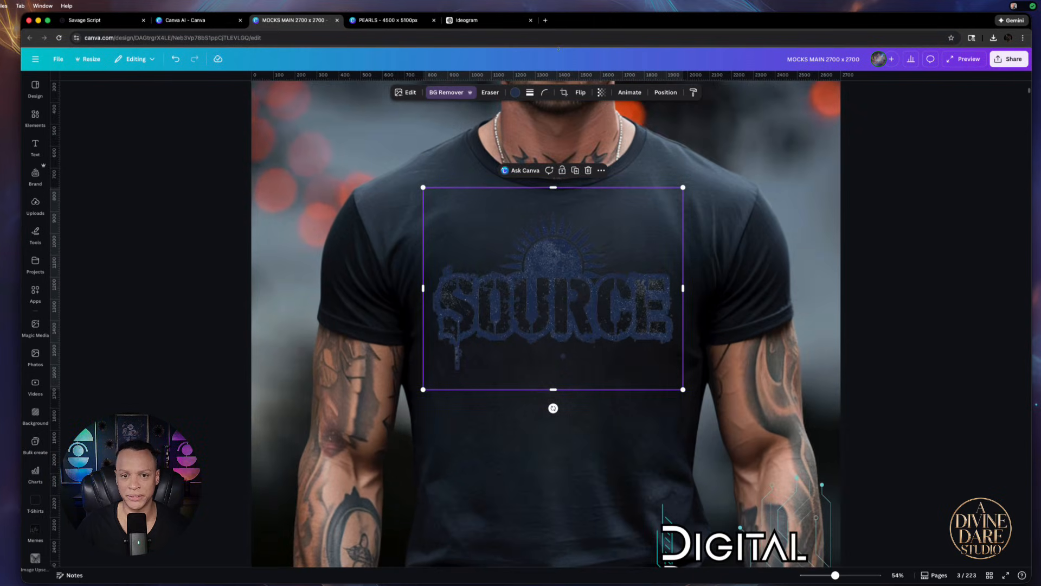
left_click(515, 92)
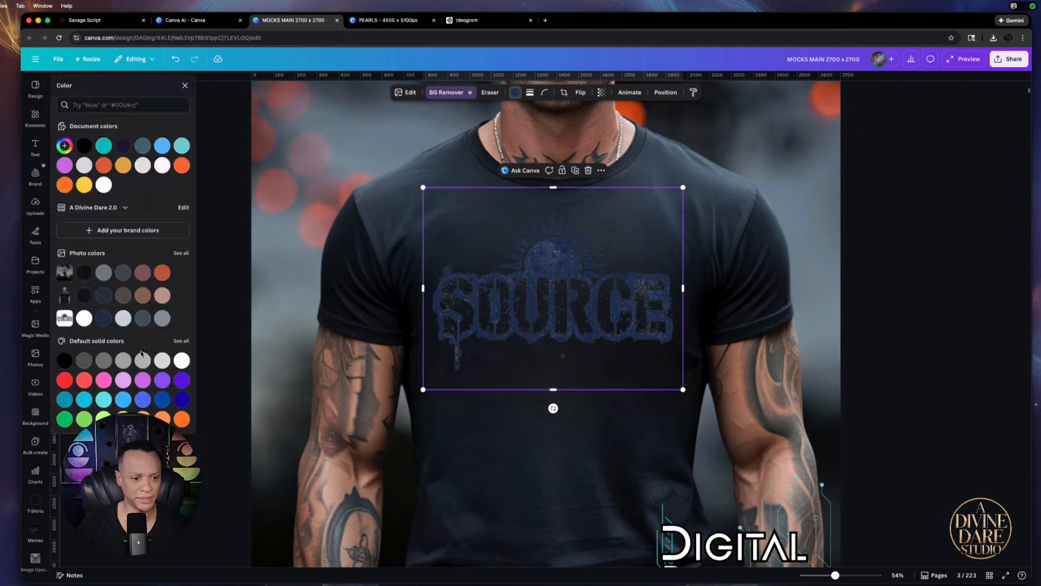
left_click(182, 360)
left_click(123, 318)
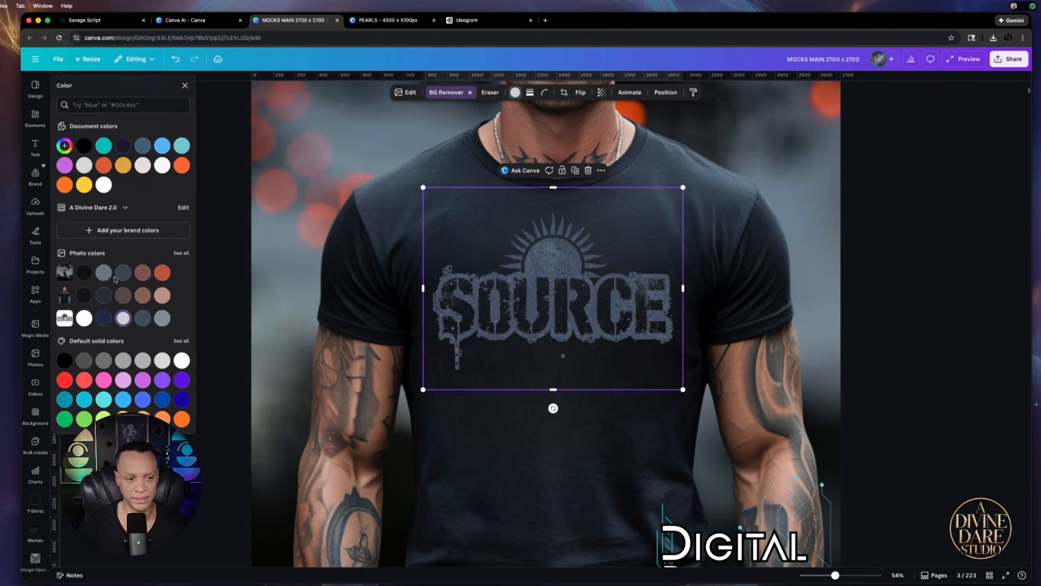
left_click(84, 318)
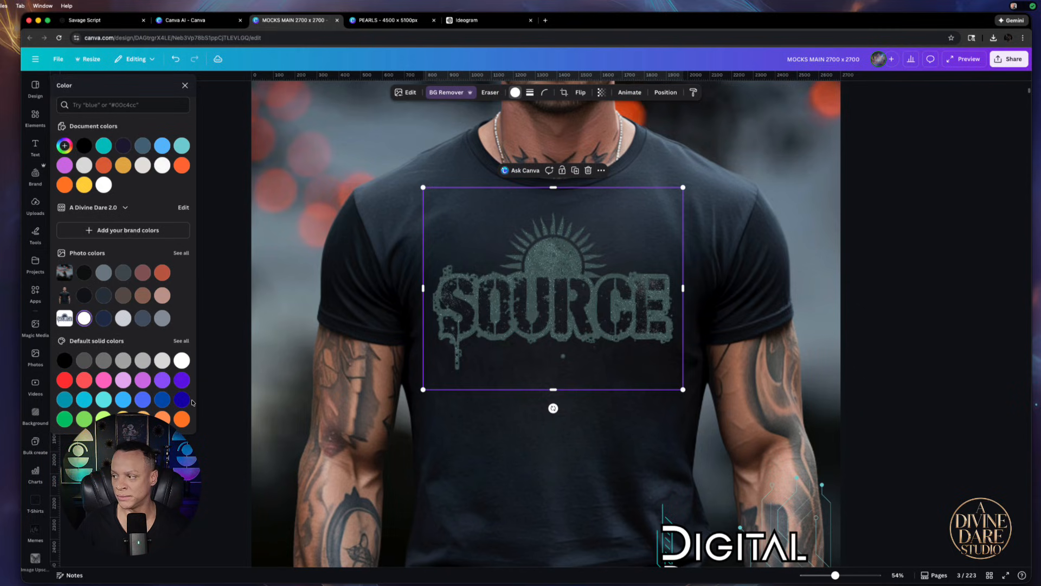
left_click_drag(518, 329, 516, 327)
scroll(516, 326, "down", 3)
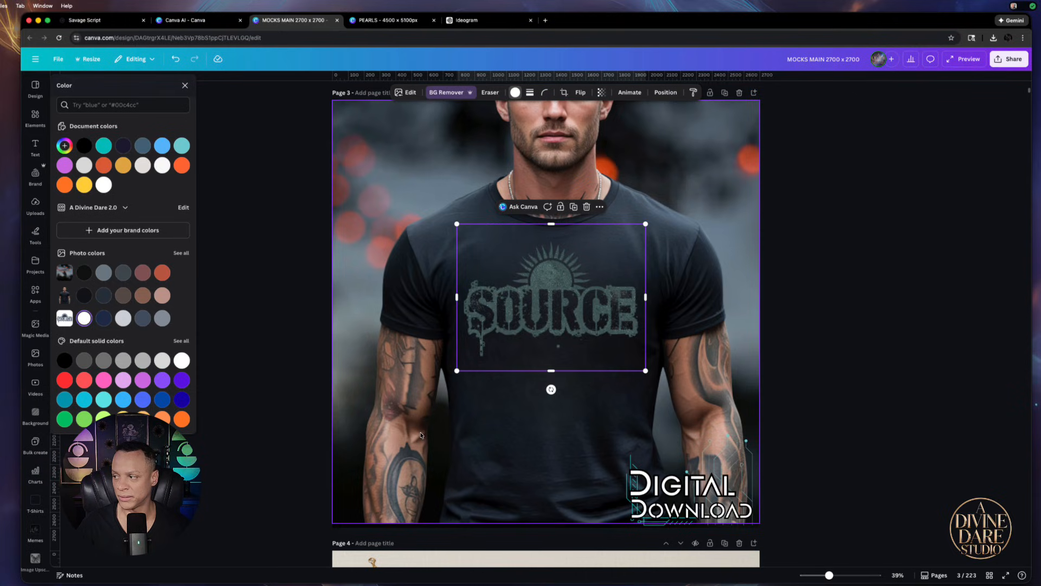
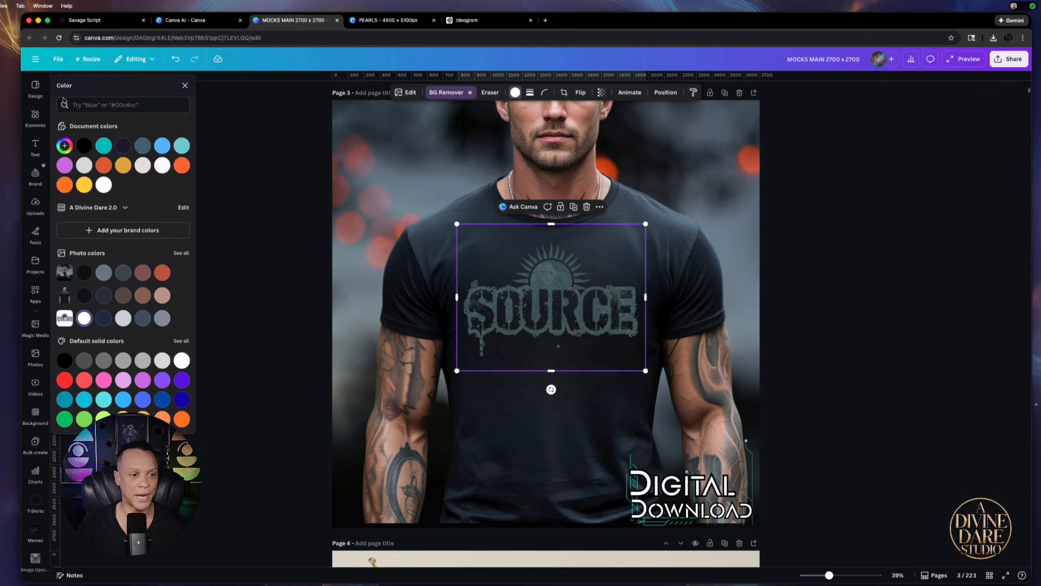
- Compare the page 2 and page 3 "SOURCE" shirt mockups
scroll(444, 227, "up", 1)
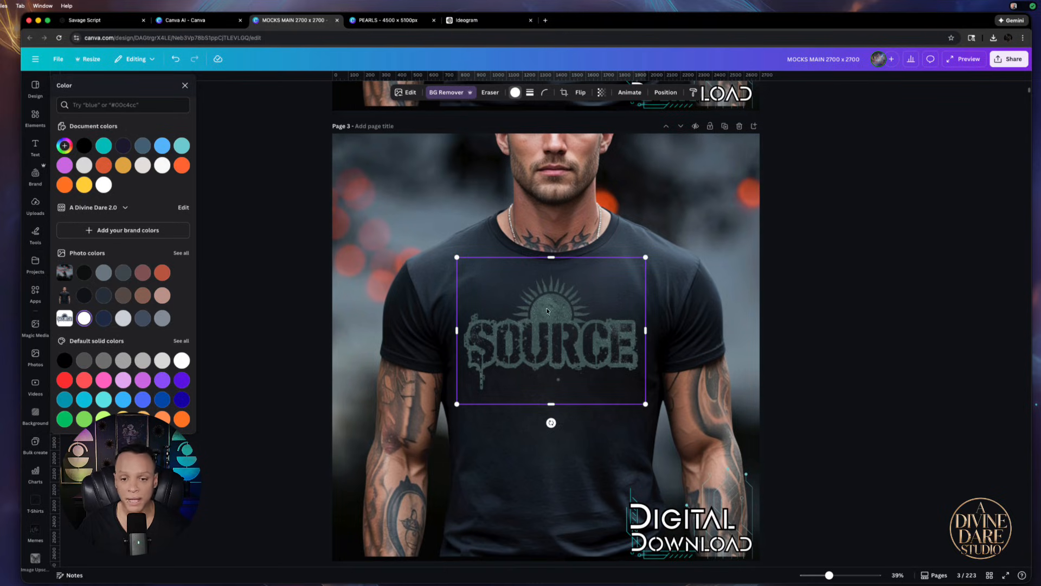
scroll(510, 328, "up", 10)
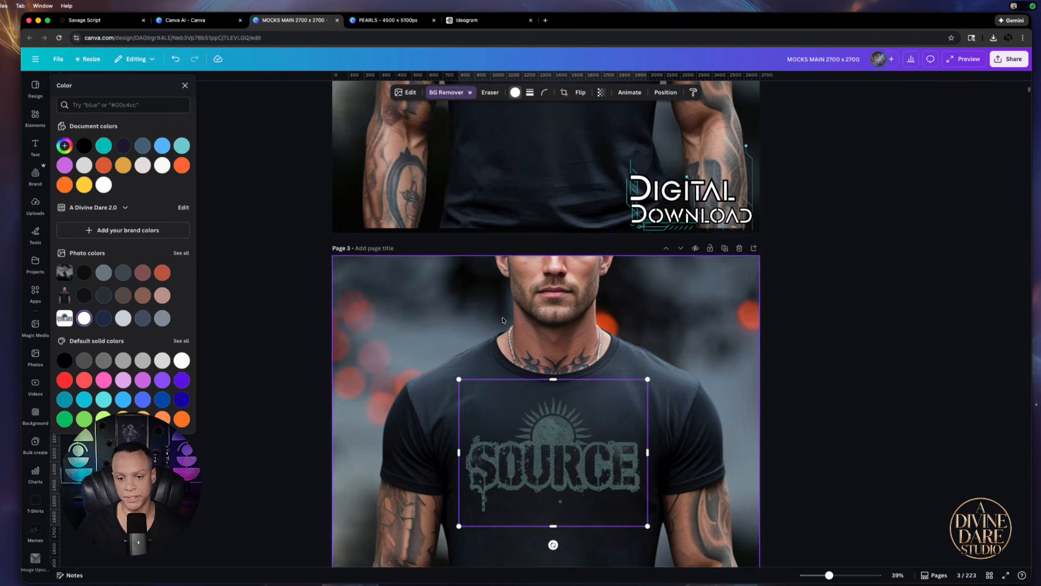
scroll(619, 266, "down", 8)
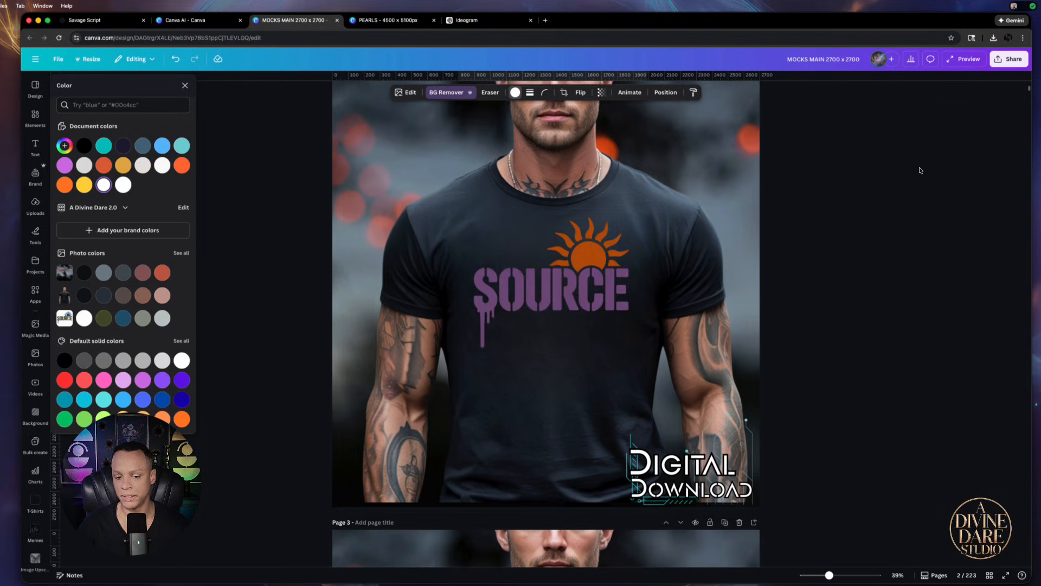
scroll(589, 363, "up", 8)
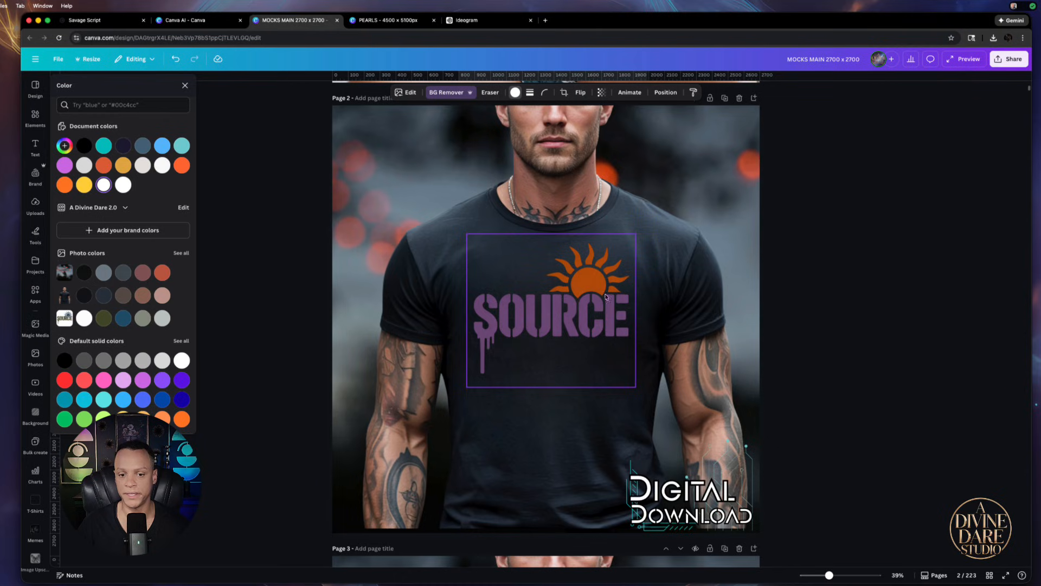
scroll(575, 273, "down", 8)
left_click(559, 369)
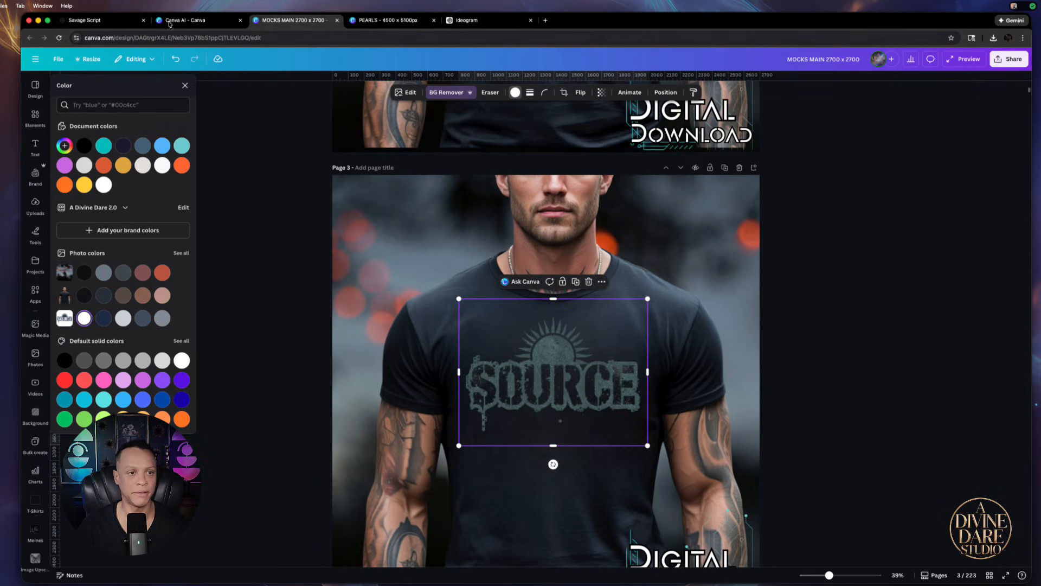
- Switch to Savage Script, set the creativity level to 10 for the indigo lion "SOURCE" prompt, and copy the prompt
left_click(105, 21)
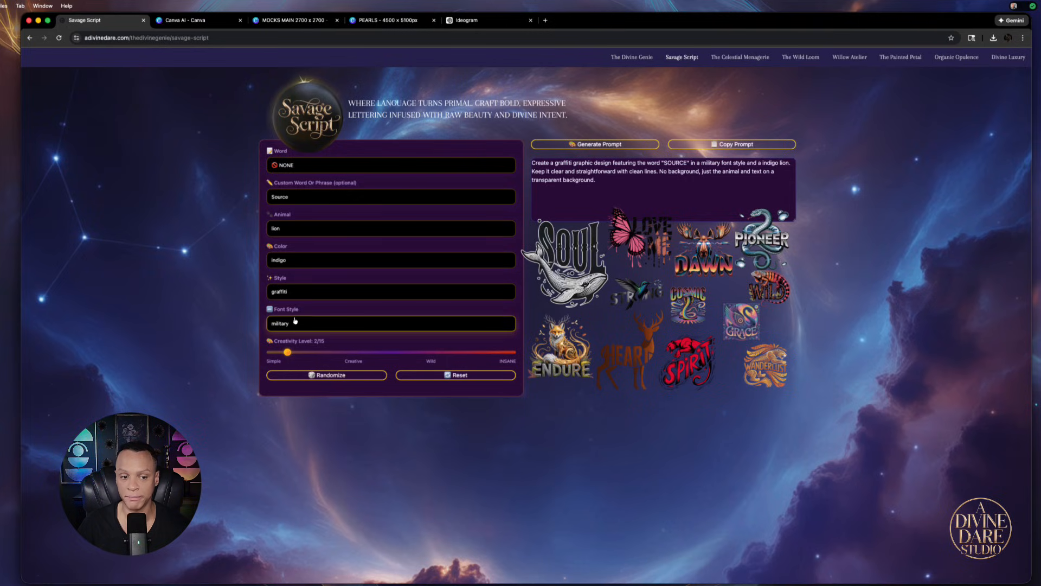
left_click_drag(288, 355, 423, 363)
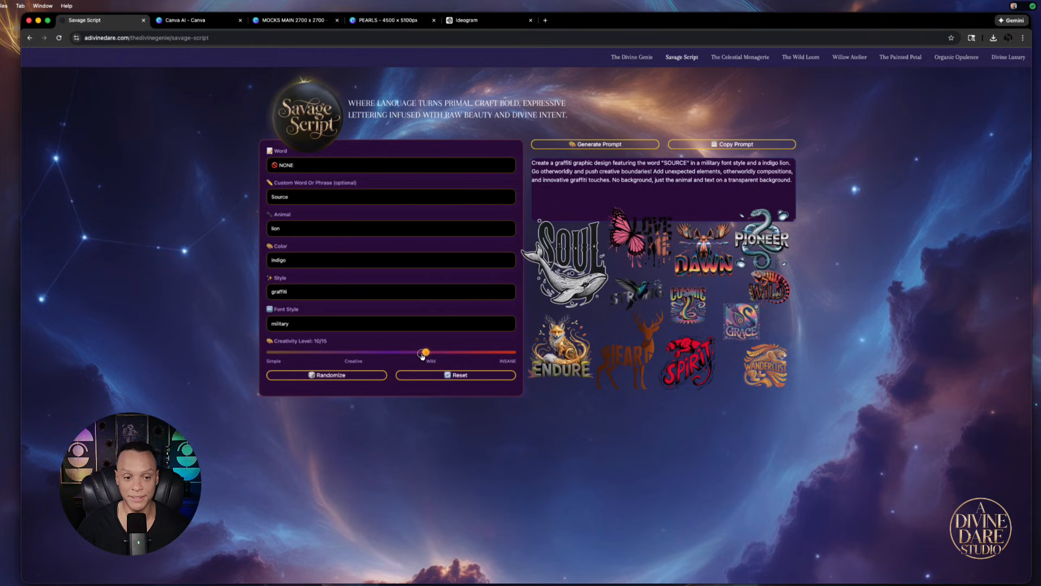
left_click(733, 145)
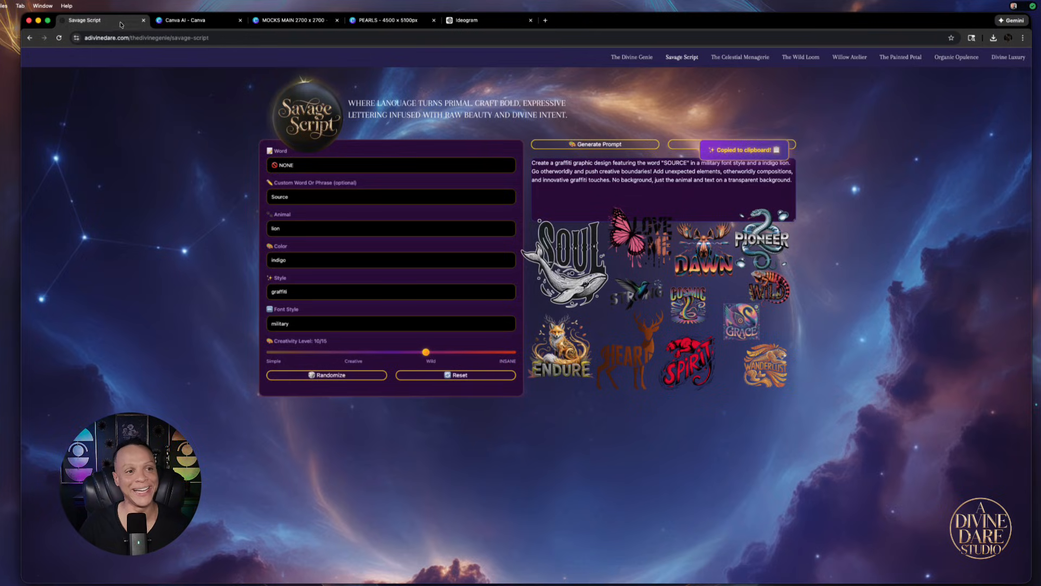
- In Canva AI, close the sun image preview and generate images from the copied indigo lion "SOURCE" prompt
left_click(184, 21)
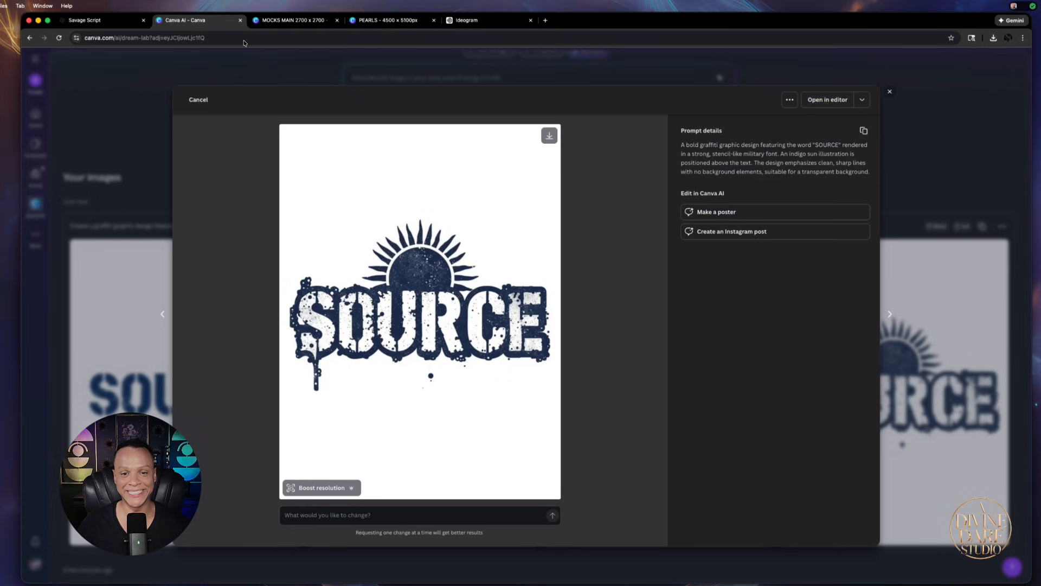
left_click(889, 91)
left_click(449, 126)
right_click(450, 125)
left_click(472, 196)
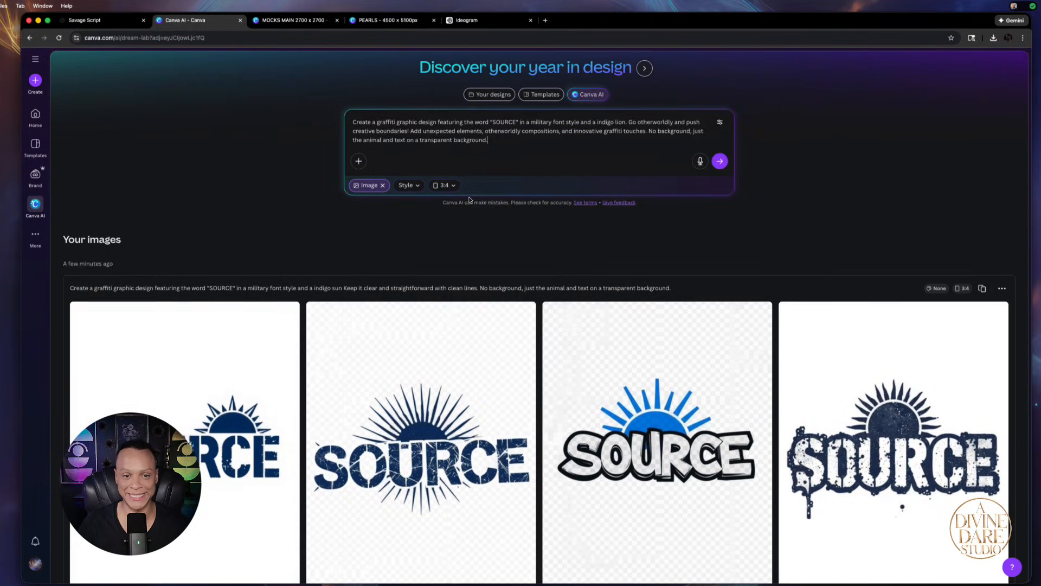
left_click(716, 168)
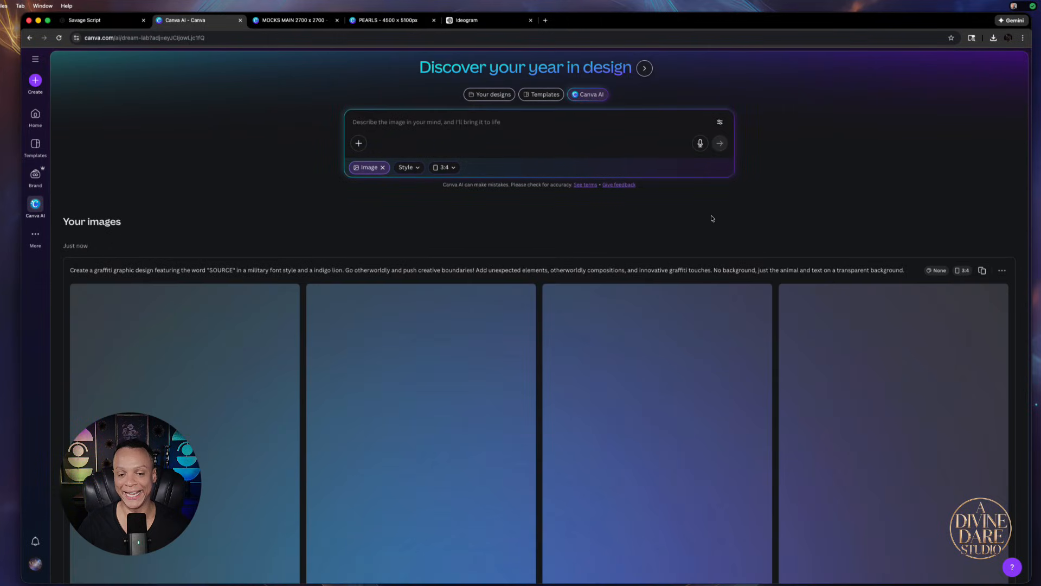
scroll(775, 222, "down", 2)
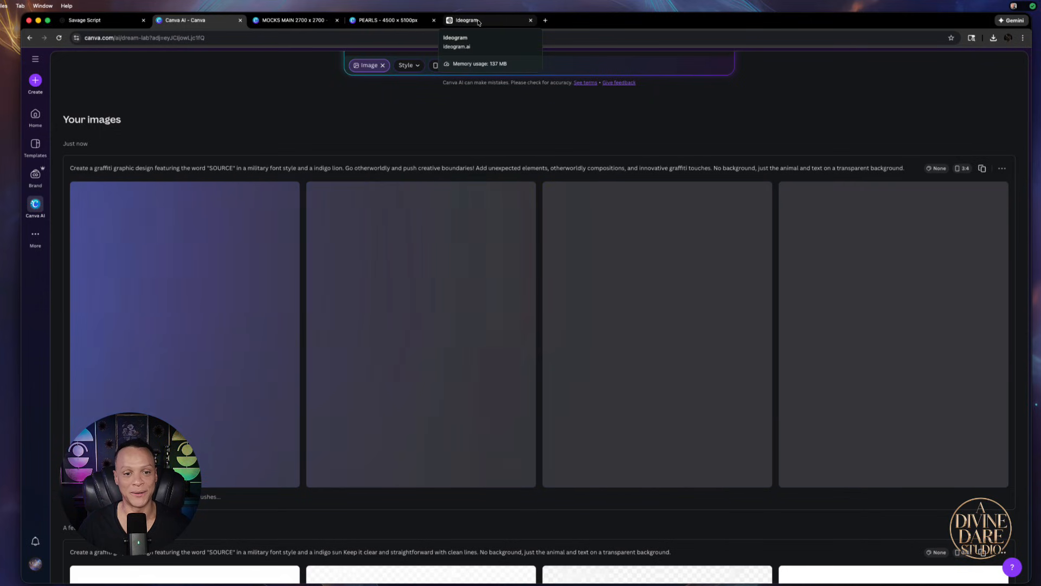
- In Ideogram, replace the existing prompt with the copied indigo lion "SOURCE" prompt and generate images
left_click(480, 21)
left_click(522, 64)
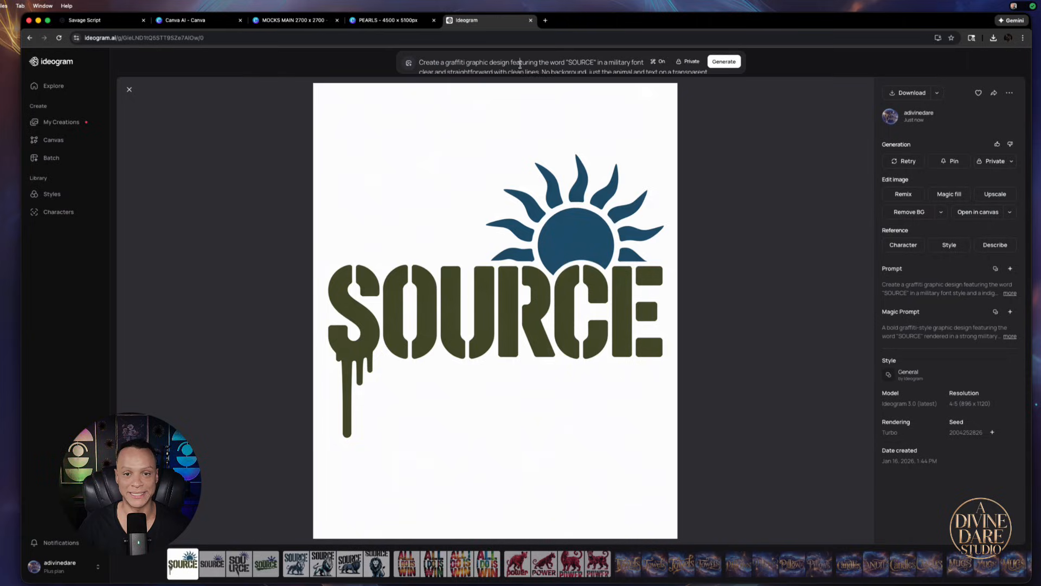
left_click_drag(474, 89, 409, 57)
key("super+v")
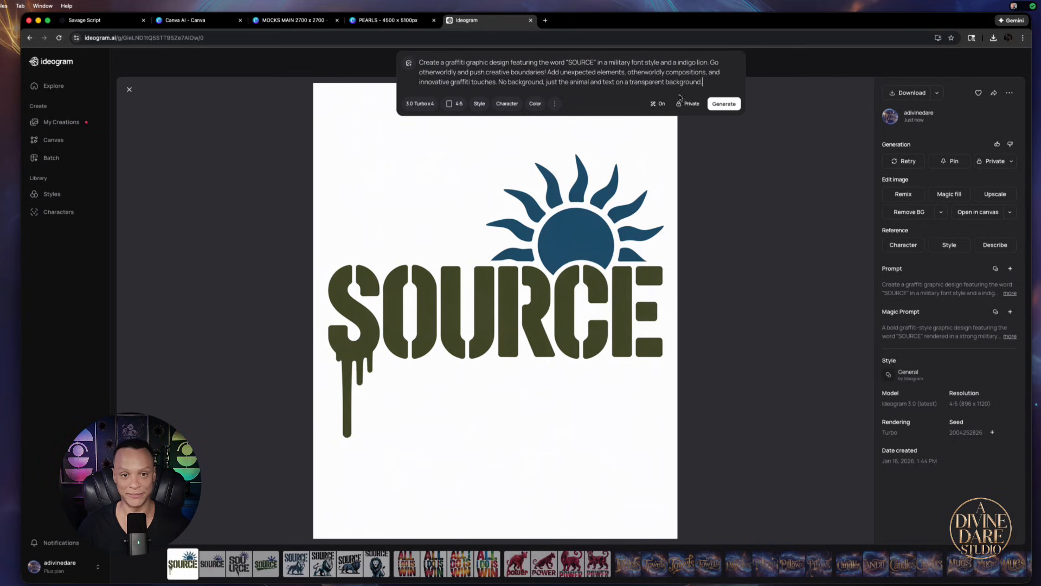
left_click(724, 104)
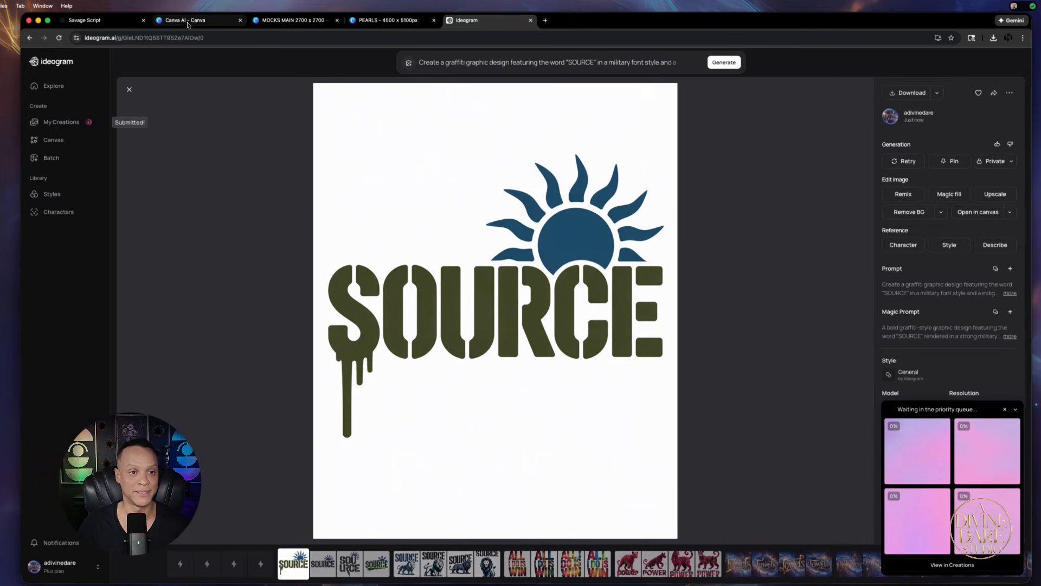
- Return to Canva AI and examine the first two generated "SOURCE" lion designs at full size
left_click(189, 22)
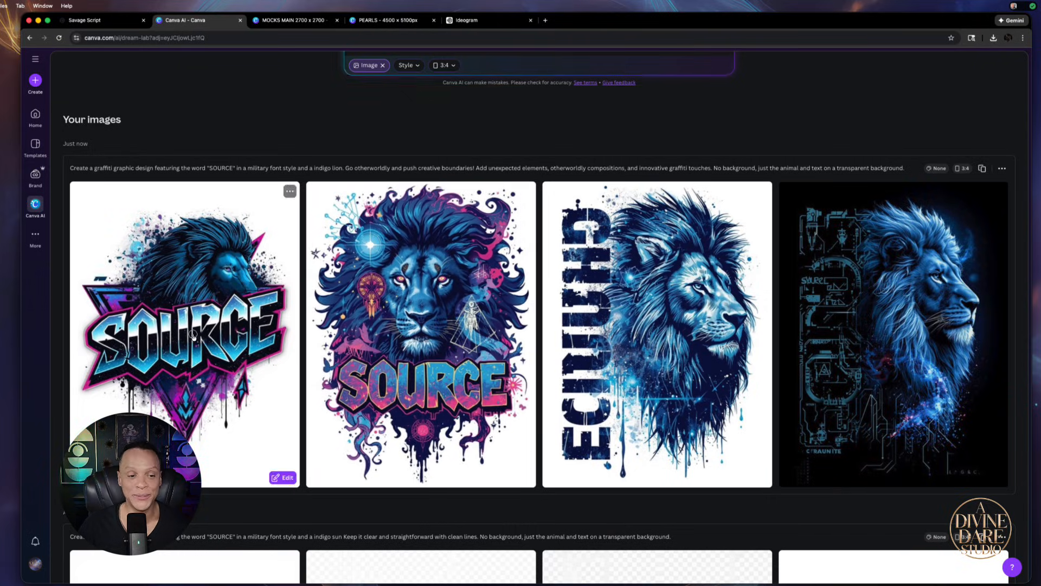
left_click(193, 337)
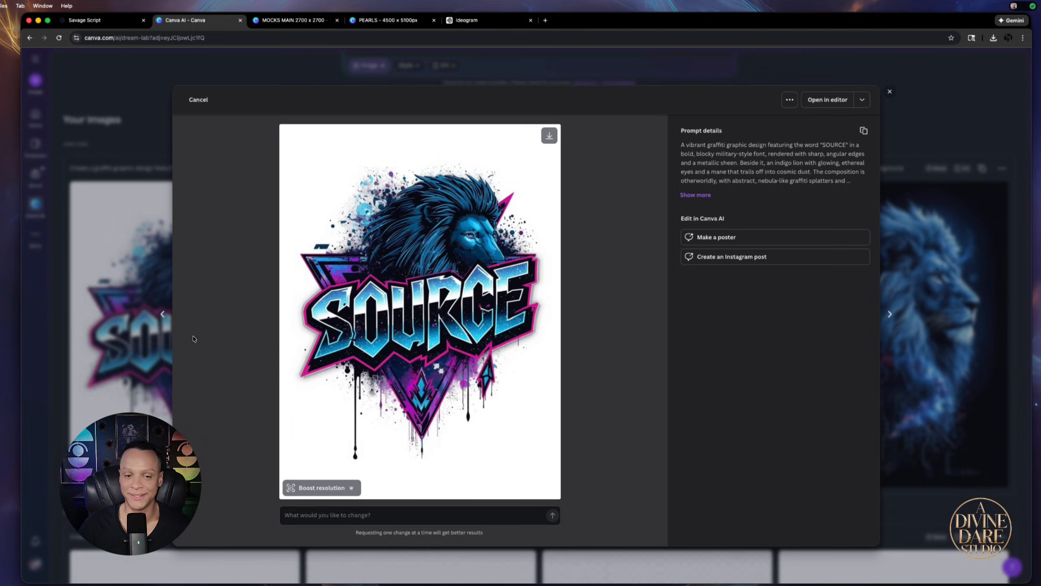
left_click(984, 103)
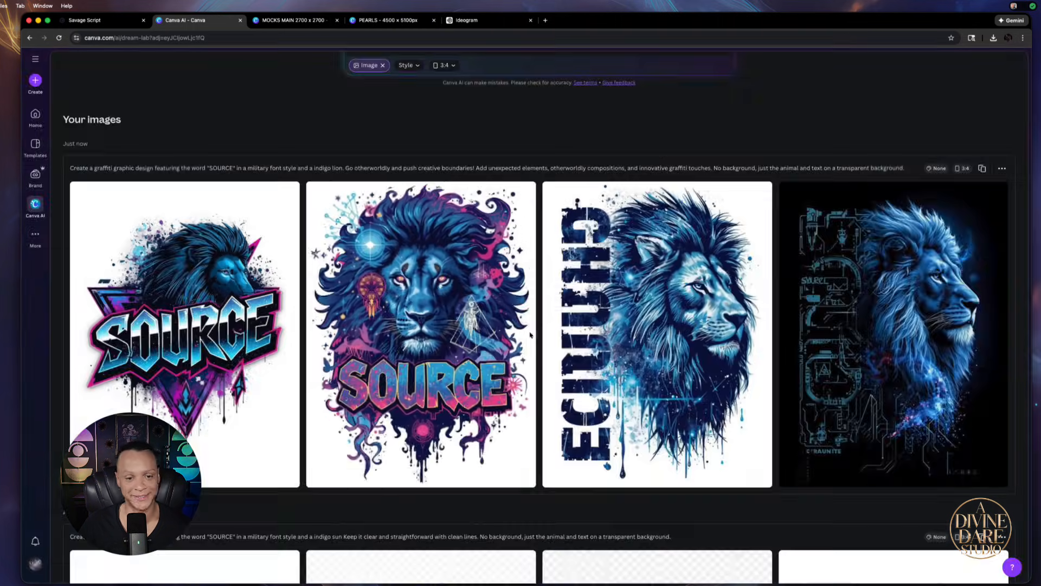
left_click(399, 349)
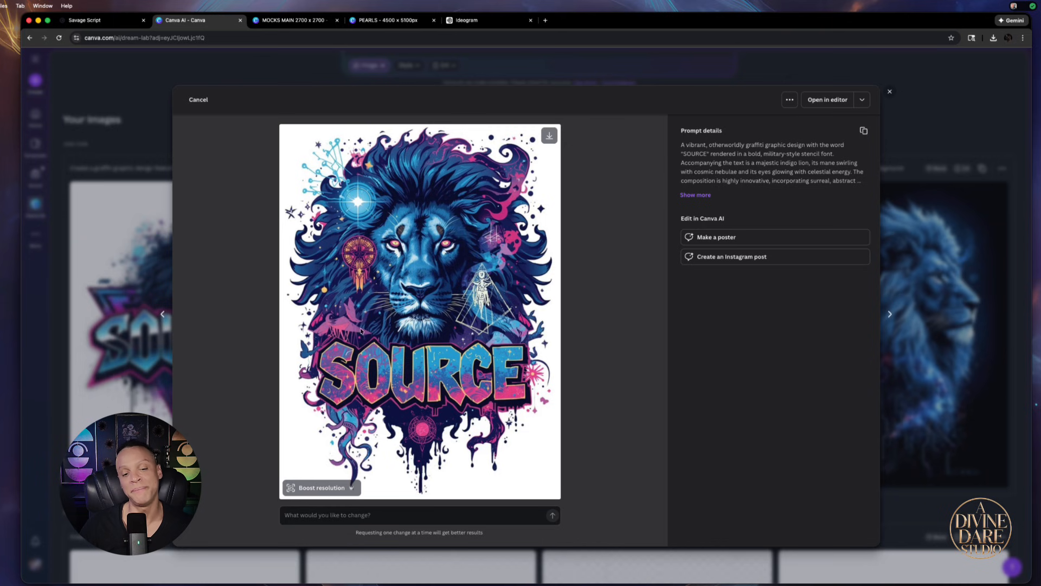
left_click(972, 122)
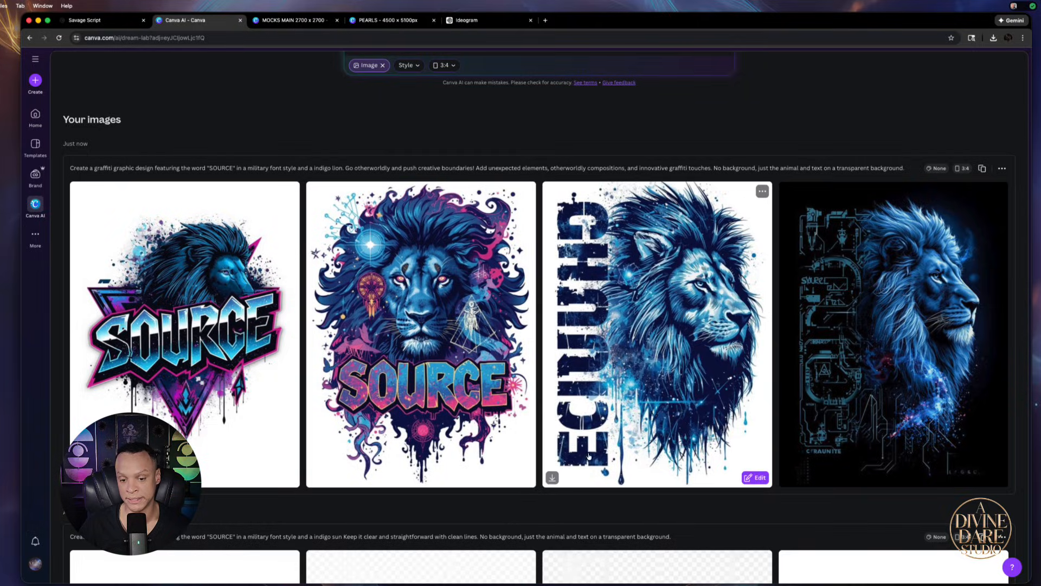
- Download the black-background lion design and the front-facing lion design with pink and blue "SOURCE" lettering
left_click(896, 357)
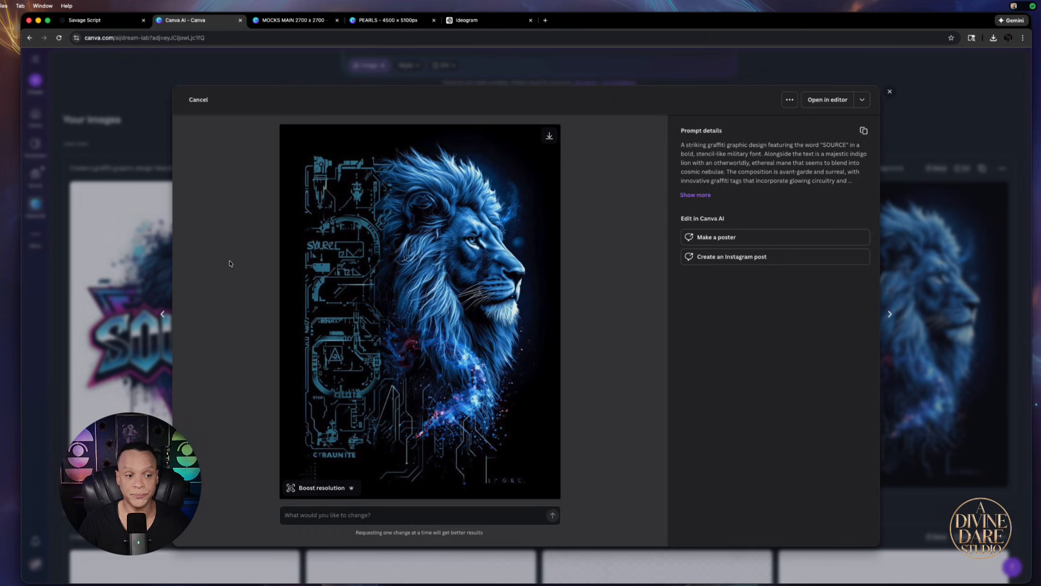
left_click(548, 138)
left_click(808, 74)
mouse_move(374, 301)
left_click(424, 335)
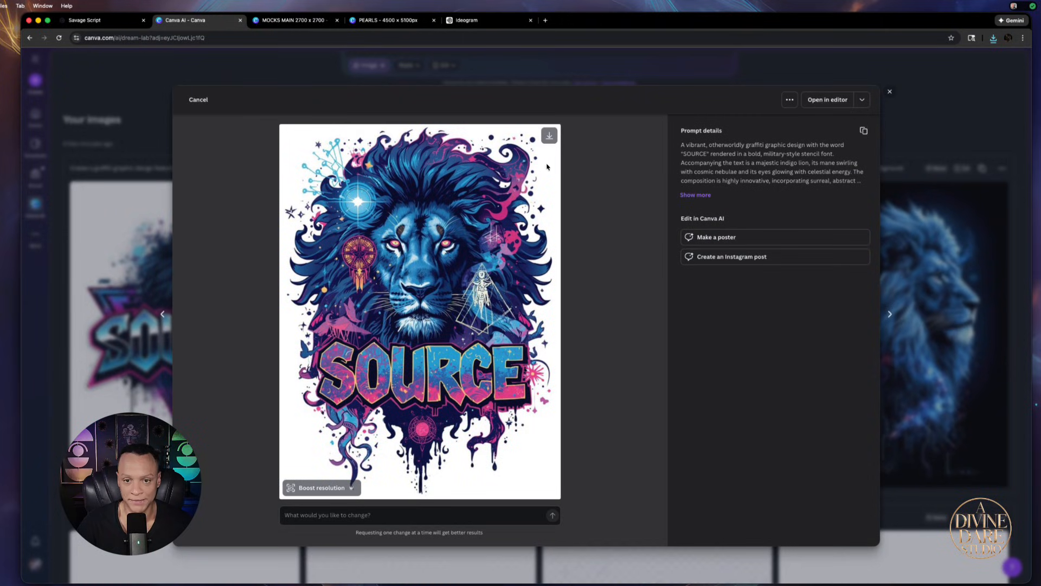
left_click(549, 139)
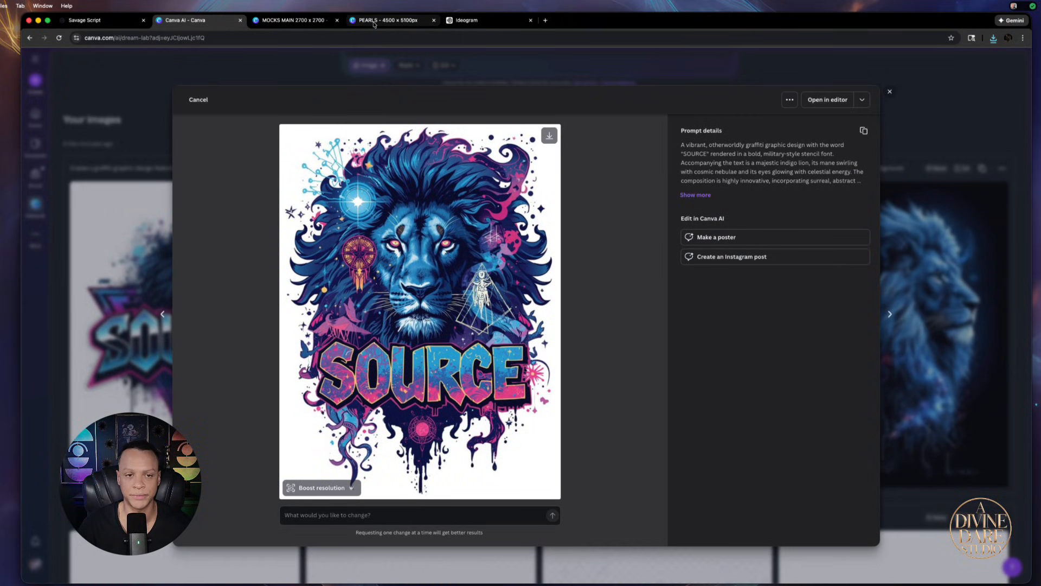
- Switch to Ideogram and examine each of the four generated indigo lion "SOURCE" designs at full size
left_click(470, 20)
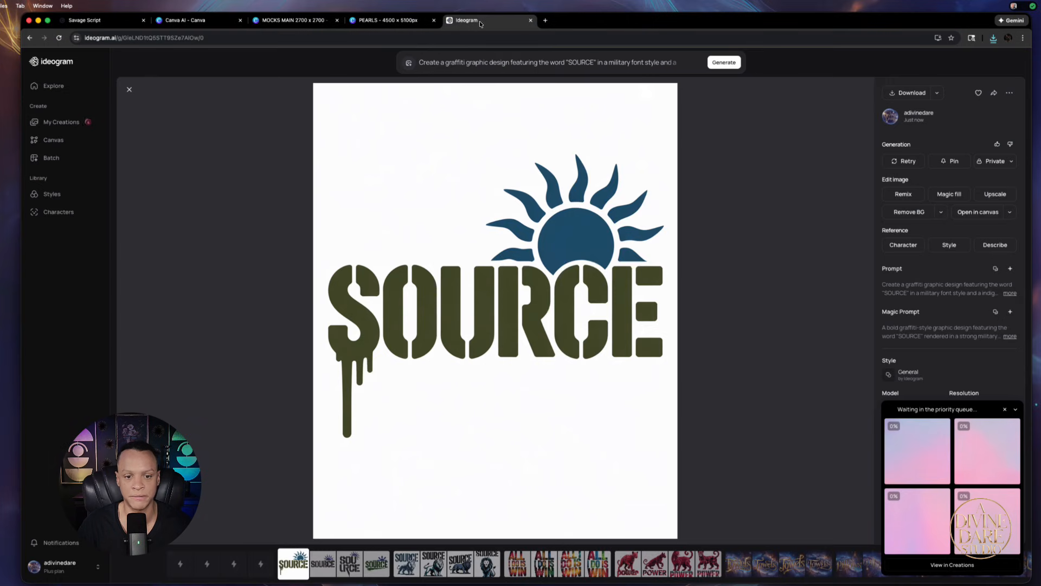
left_click(262, 564)
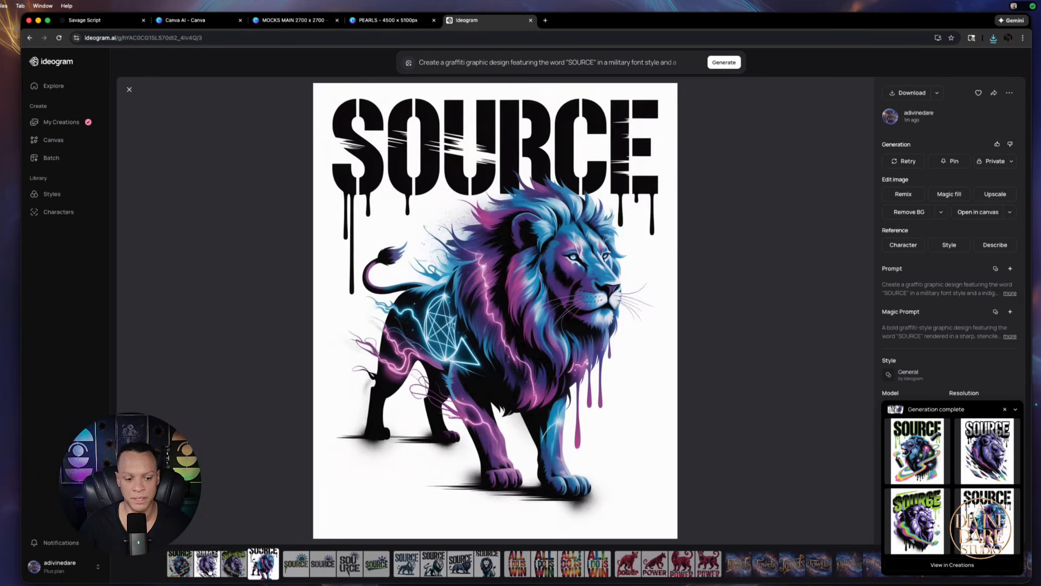
left_click(208, 568)
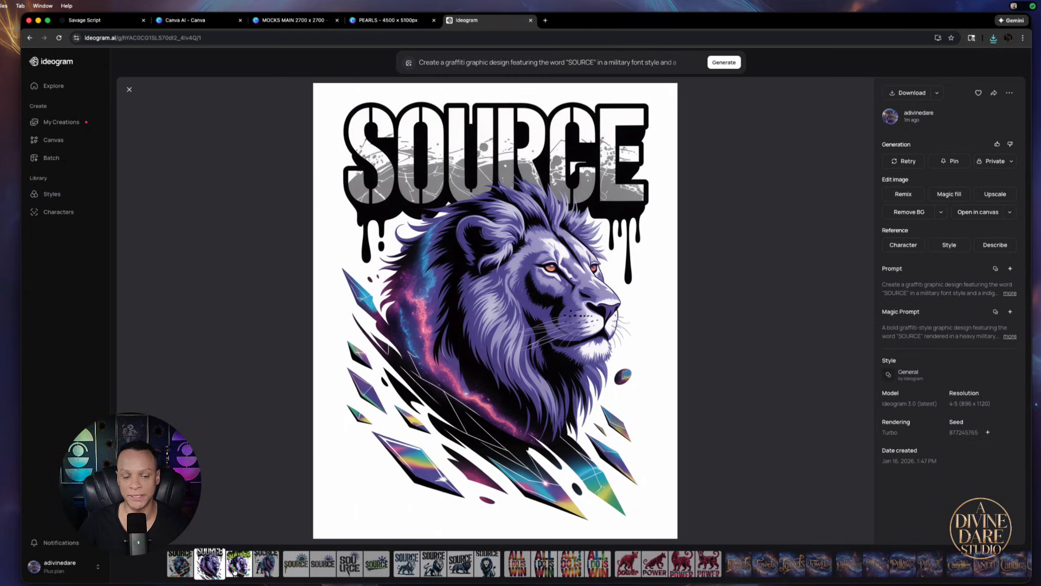
left_click(235, 569)
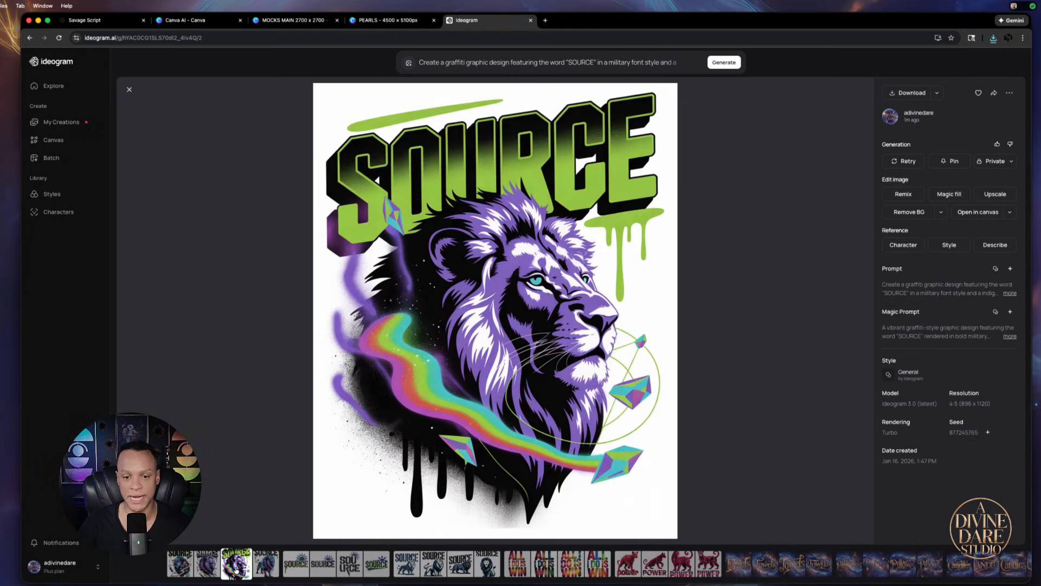
left_click(264, 571)
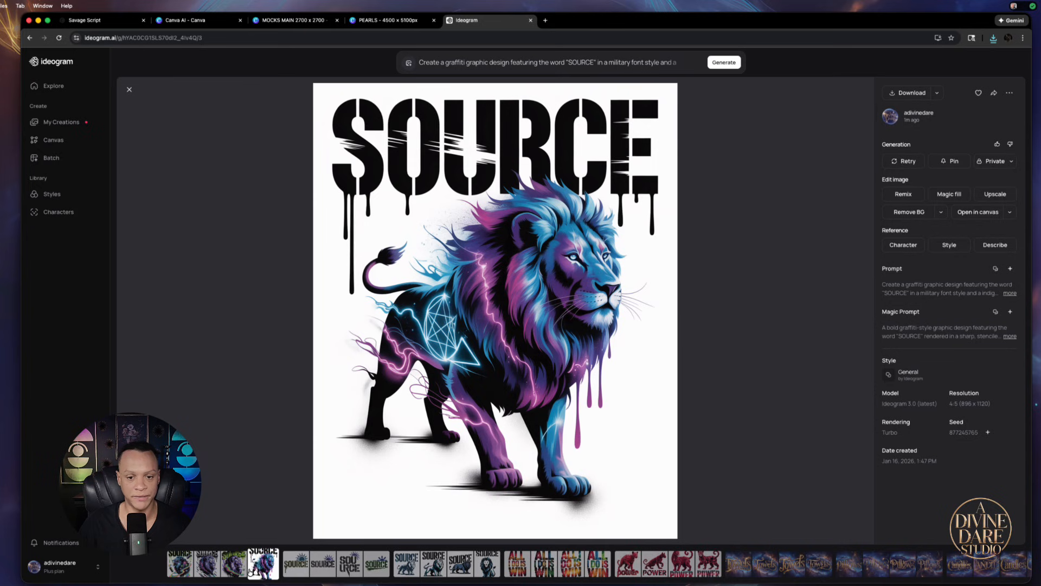
left_click(243, 568)
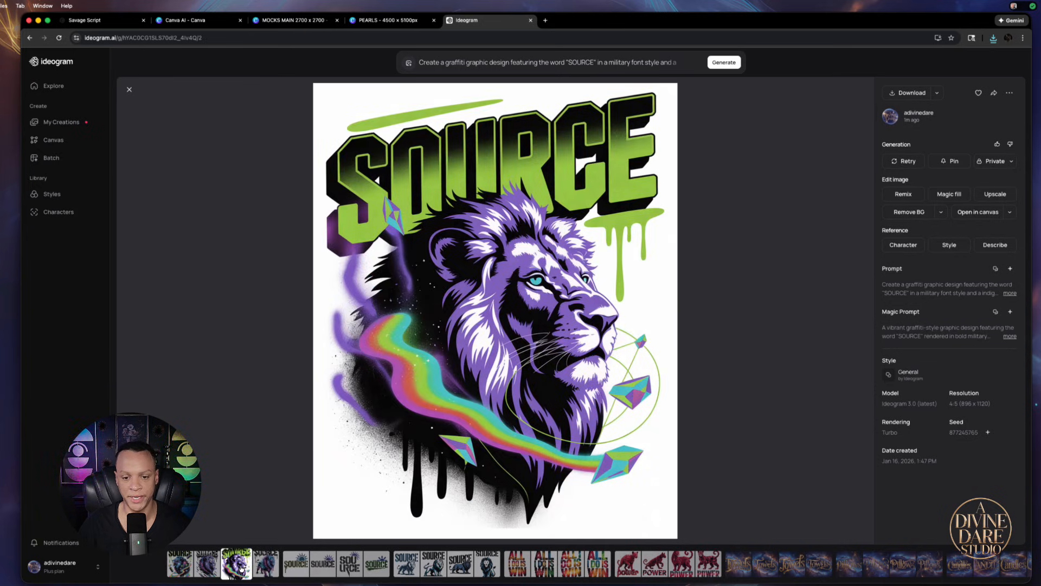
left_click(217, 569)
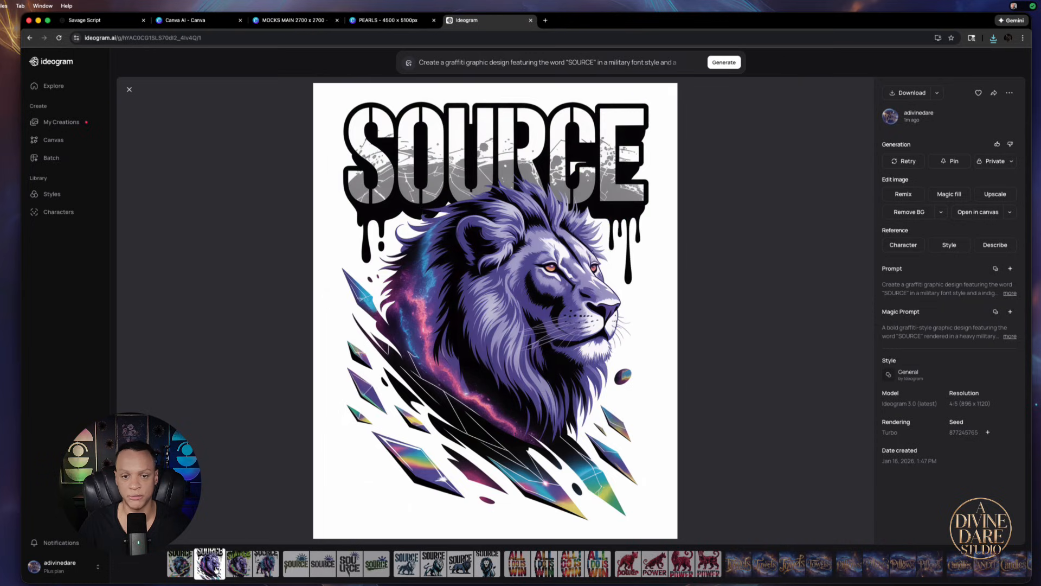
left_click(187, 567)
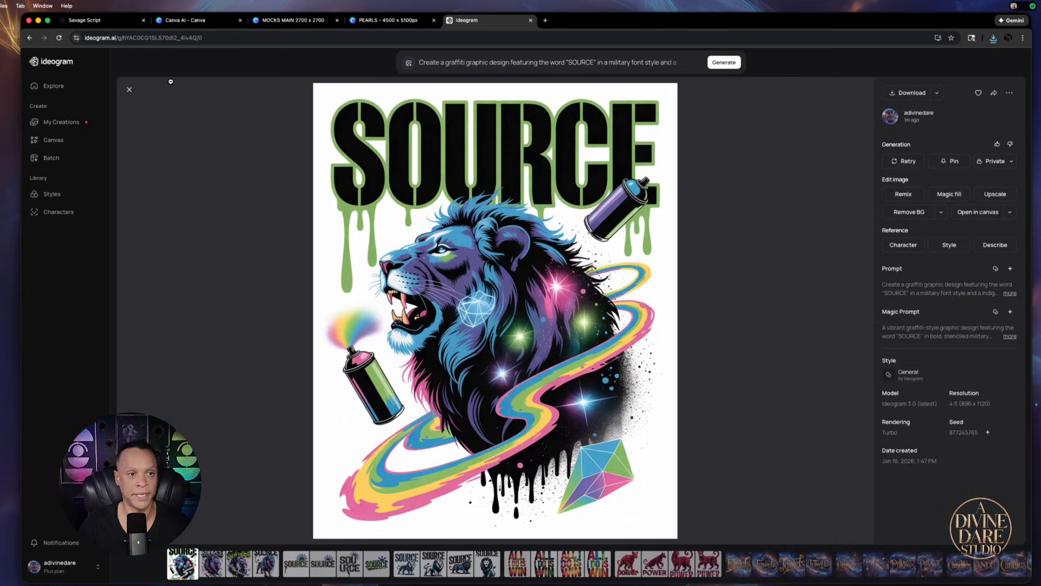
- Return to Canva AI, reopen the front-facing lion design with pink and blue "SOURCE" lettering, and download it
left_click(181, 21)
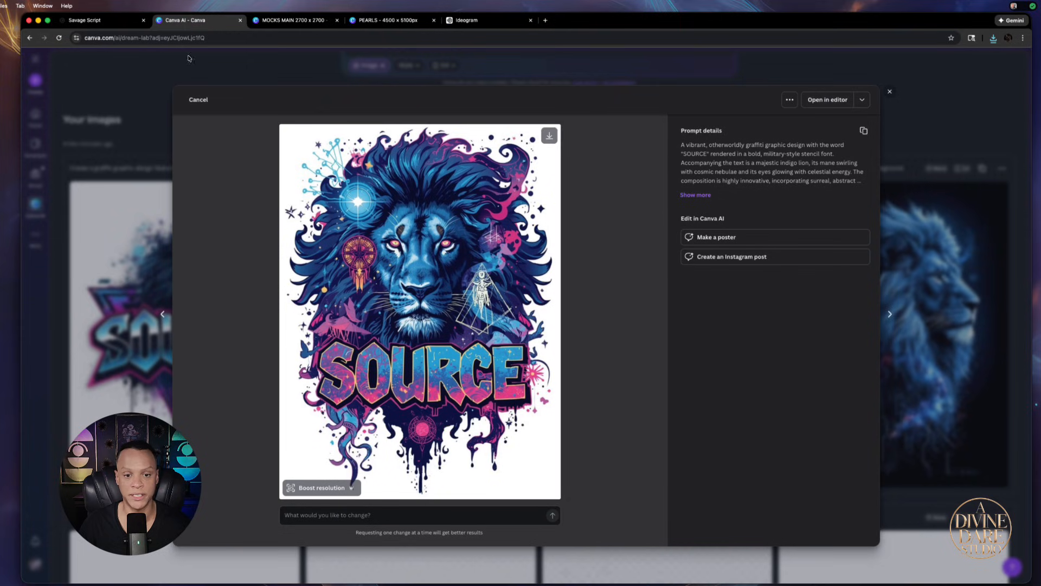
left_click(575, 66)
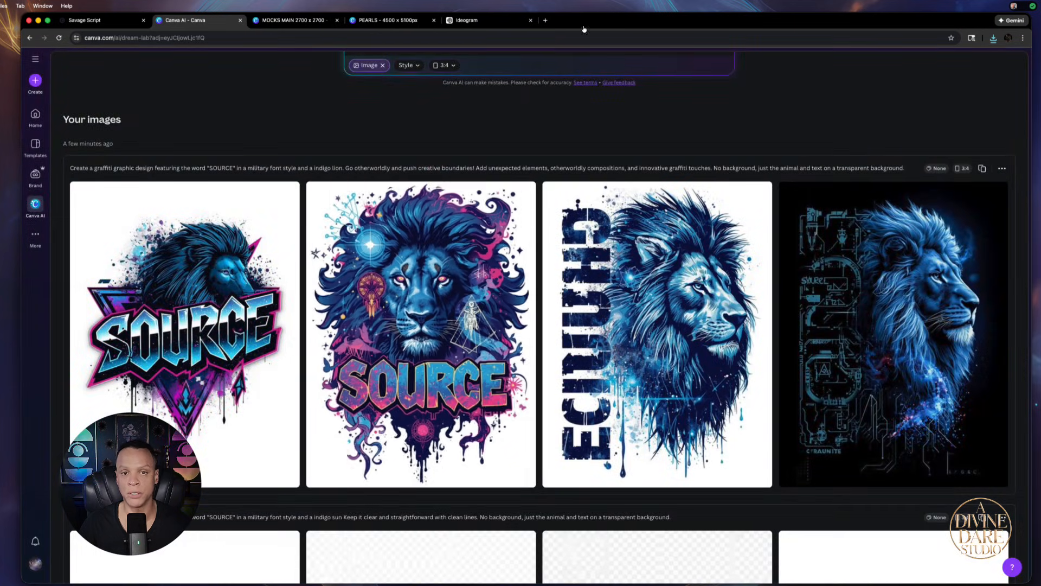
left_click(467, 261)
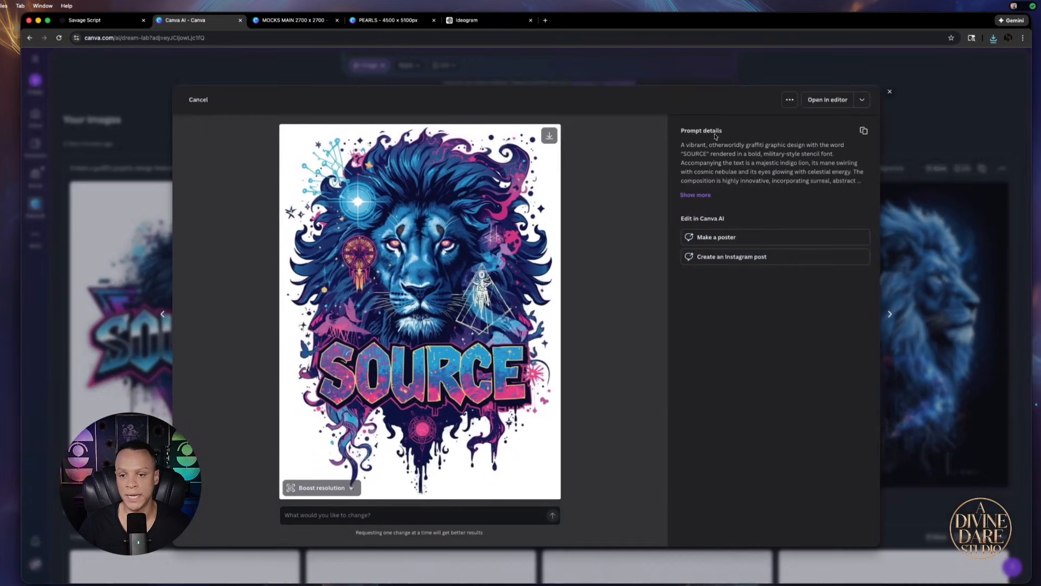
left_click(550, 137)
- In the MOCKS MAIN design, replace the sun "SOURCE" graphic on the page 3 shirt with the downloaded lion image
left_click(293, 20)
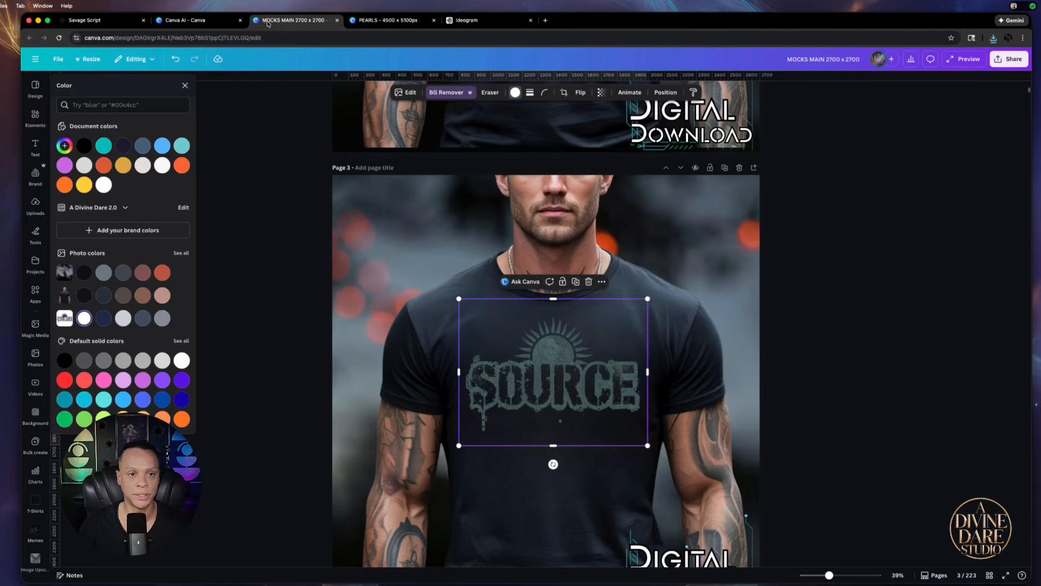
key("Delete")
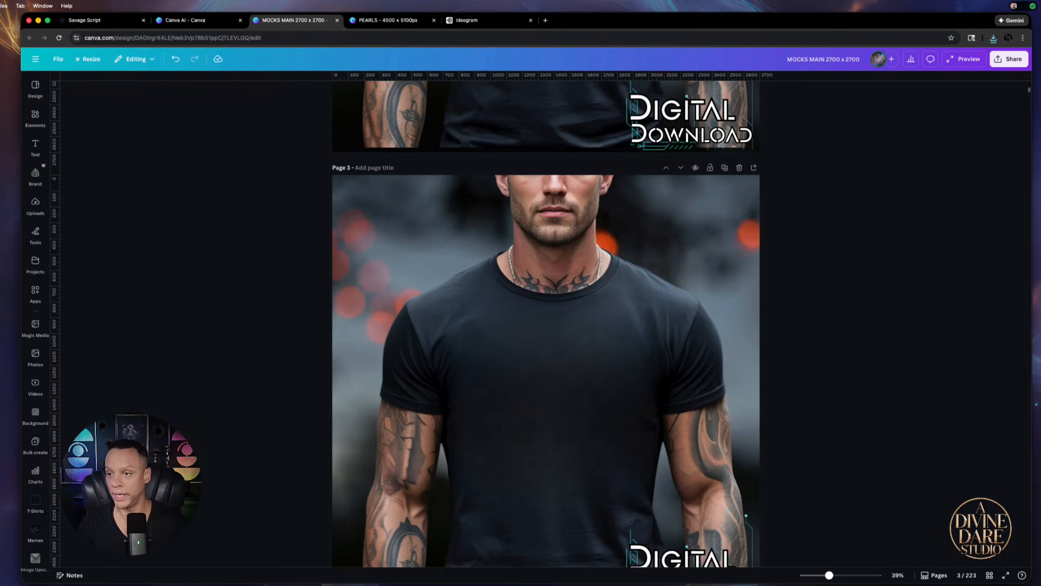
left_click(993, 38)
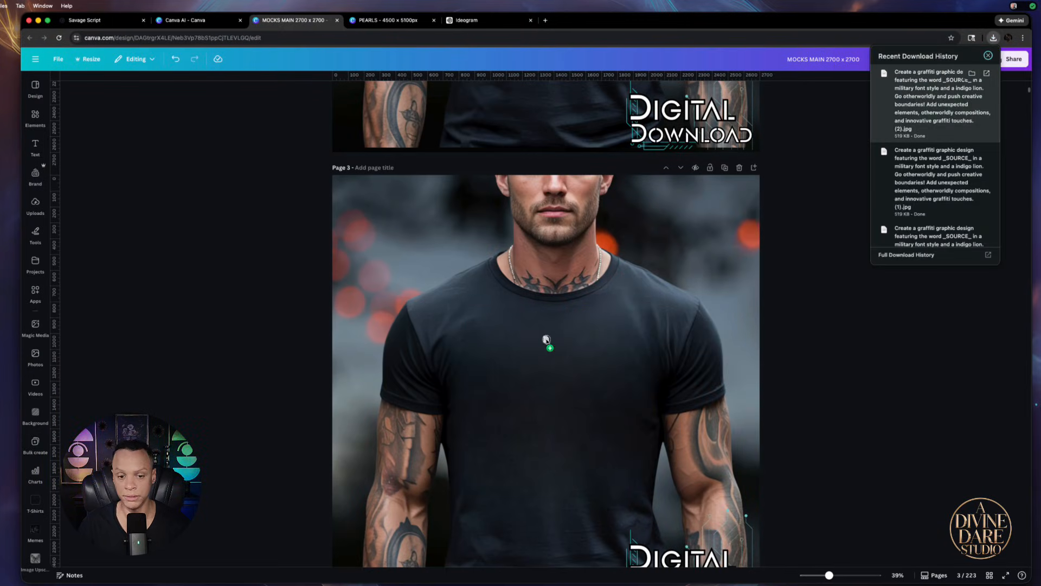
left_click(546, 388)
left_click_drag(545, 387, 558, 368)
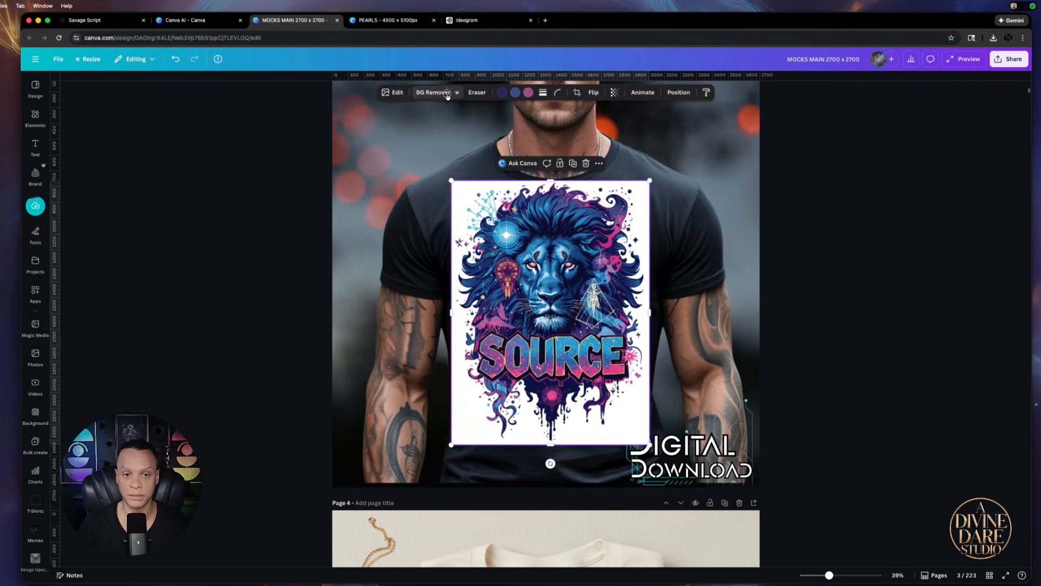
- Remove the lion image's background, then resize and center the graphic on the shirt's chest
left_click(443, 96)
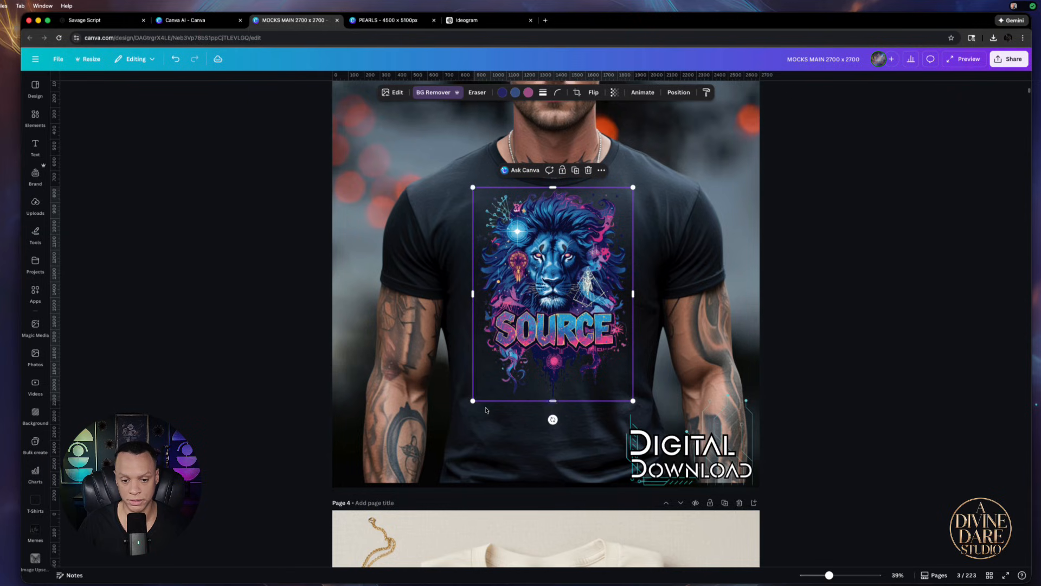
left_click_drag(473, 404, 462, 415)
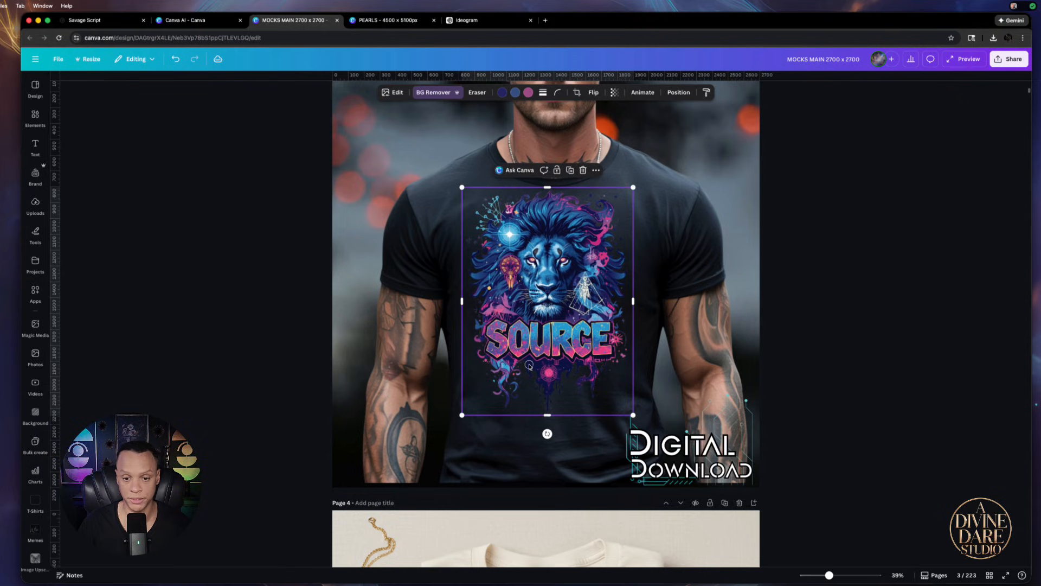
left_click_drag(529, 365, 533, 363)
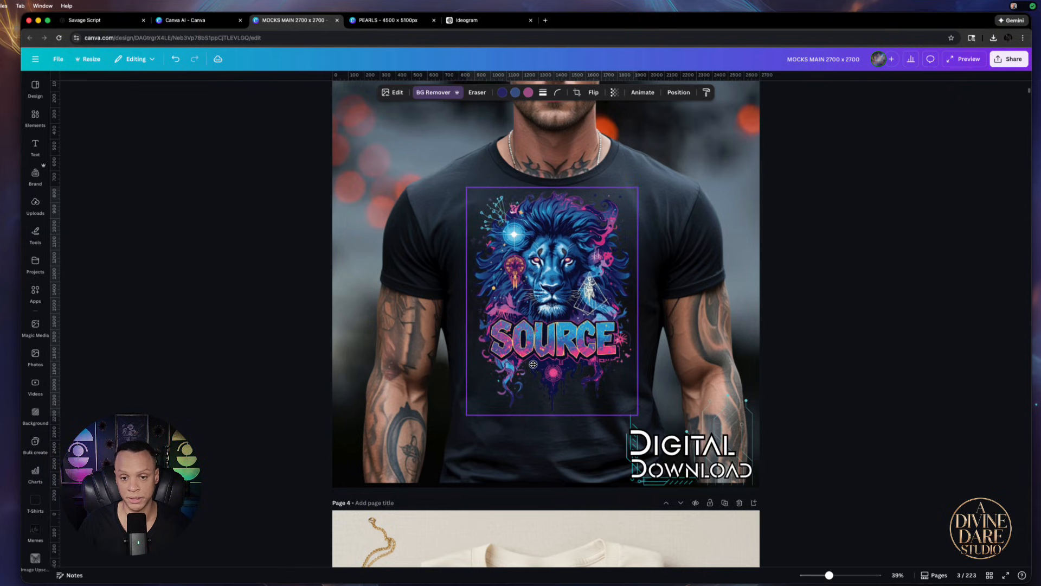
- Recolor the lion graphic's pink areas, trying a peach tone before choosing dark navy from its photo colors
left_click(528, 92)
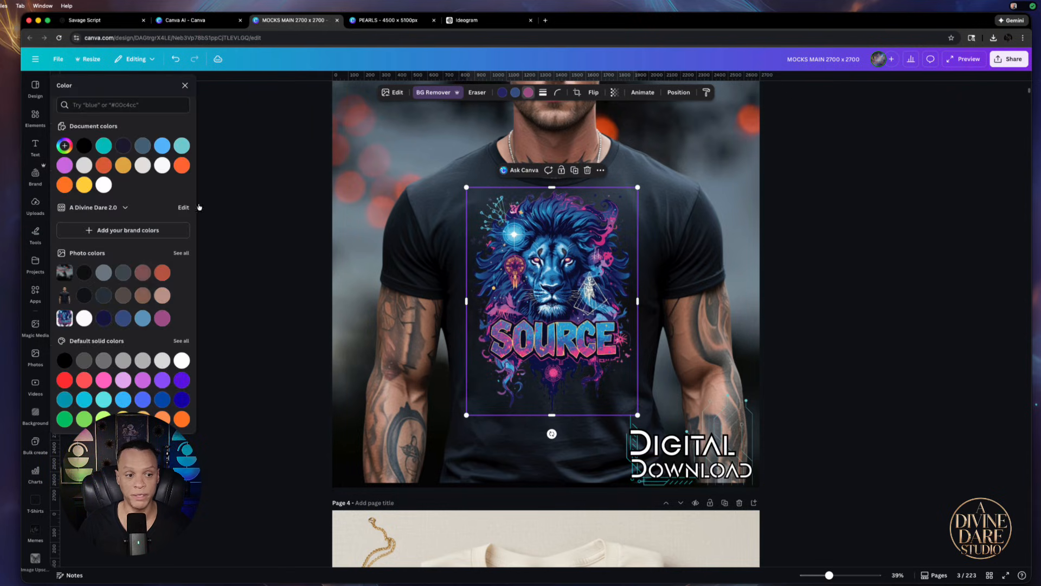
left_click(162, 295)
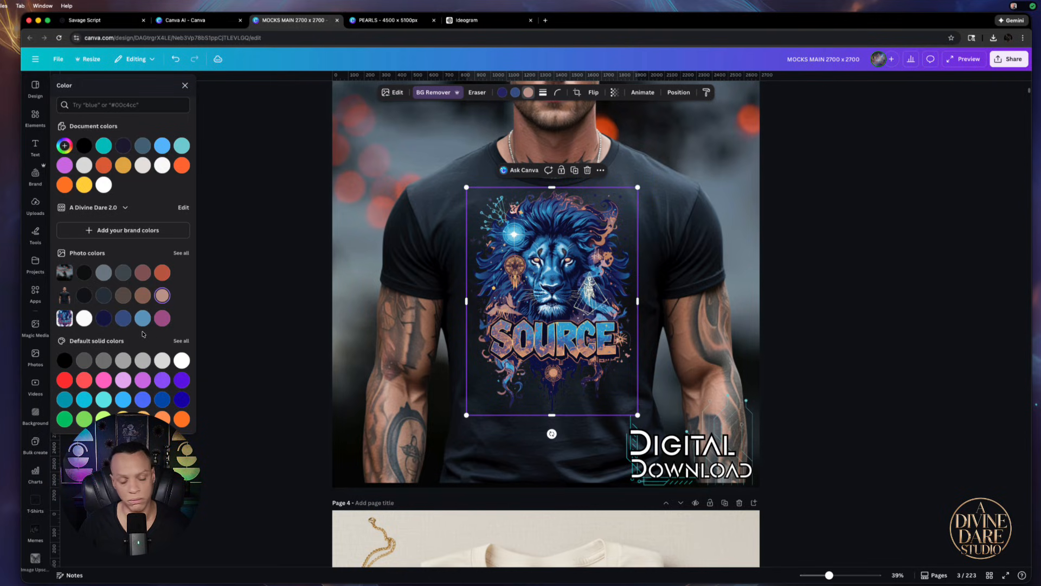
left_click(104, 319)
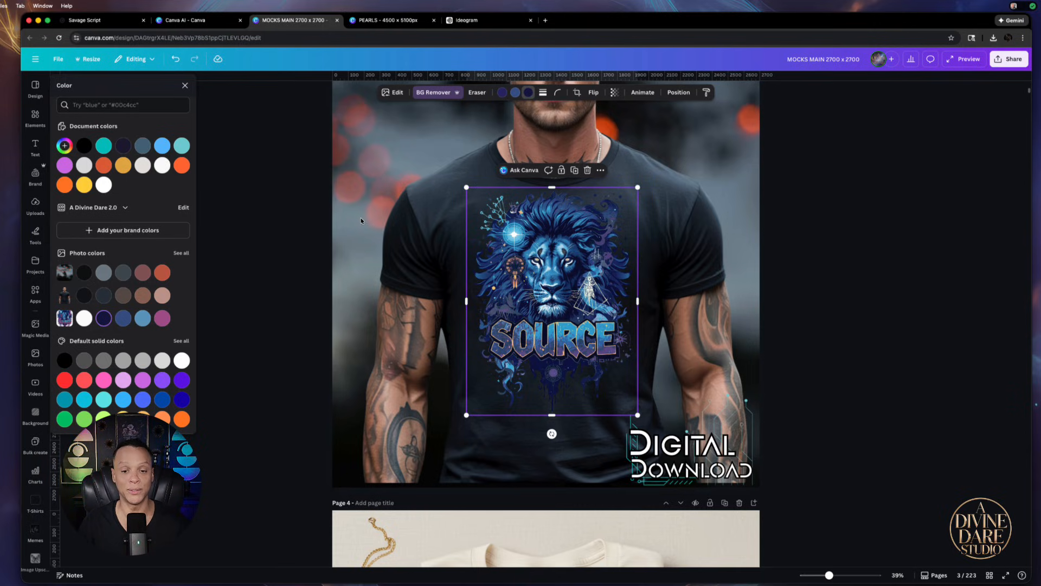
- In the PEARLS design, delete the "POWER" graphic, place the downloaded lion image on the page, and enlarge it
left_click(387, 20)
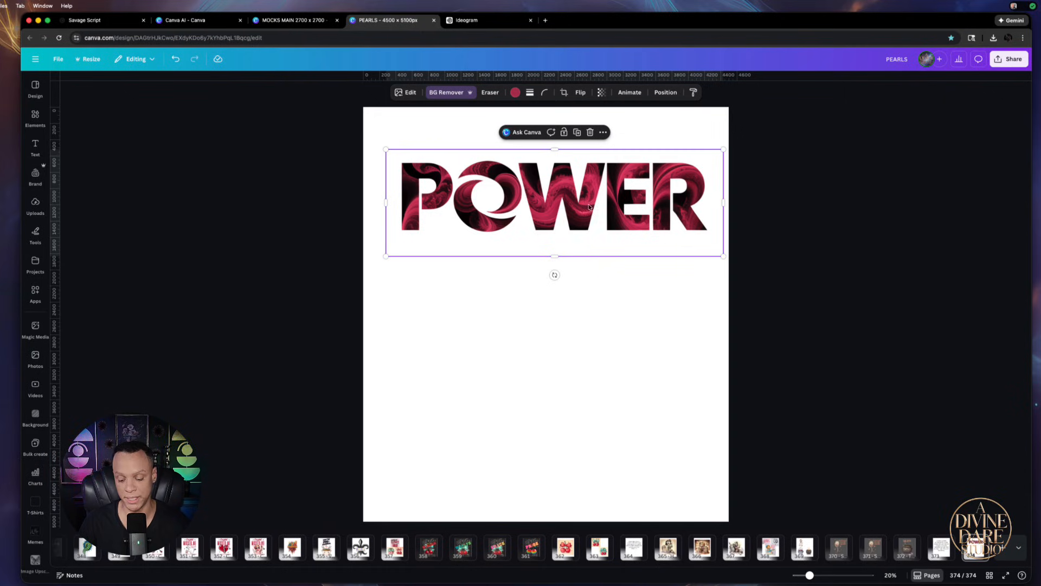
key("Delete")
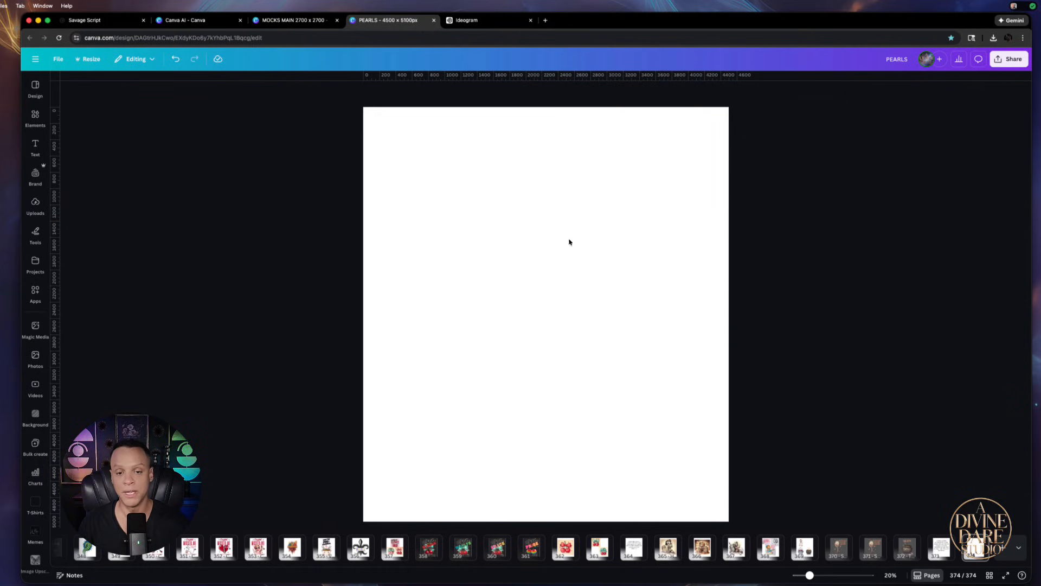
left_click(994, 43)
left_click_drag(924, 89, 542, 320)
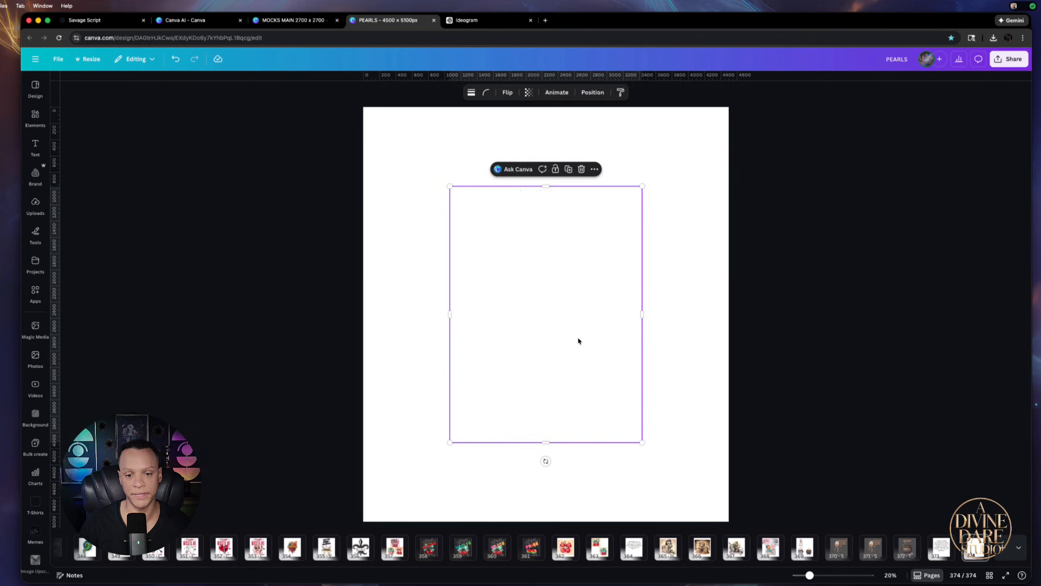
left_click_drag(608, 410, 679, 476)
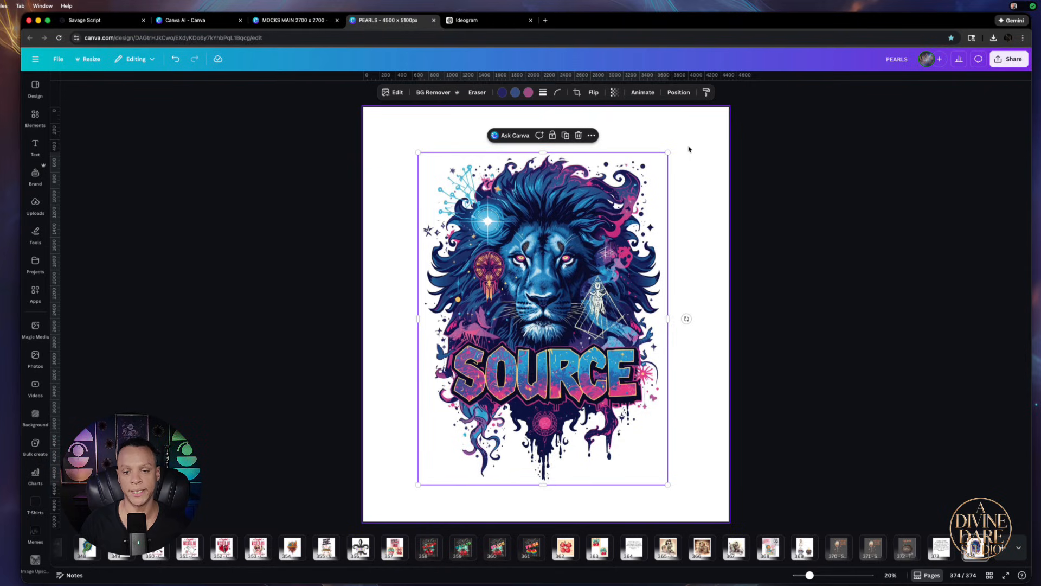
- Set the page background to black and remove the background from the lion image
left_click(697, 133)
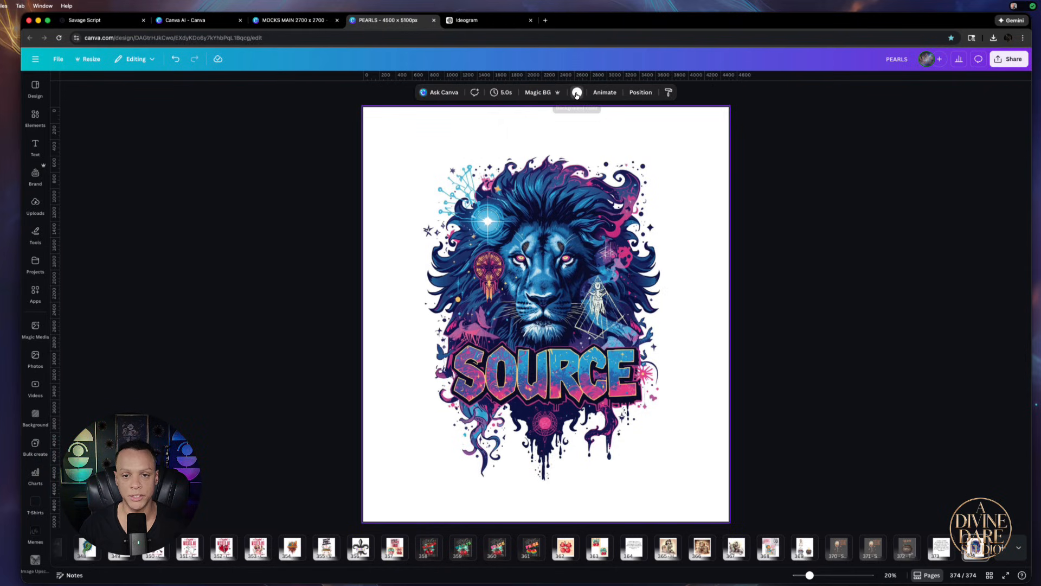
left_click(577, 92)
left_click(84, 146)
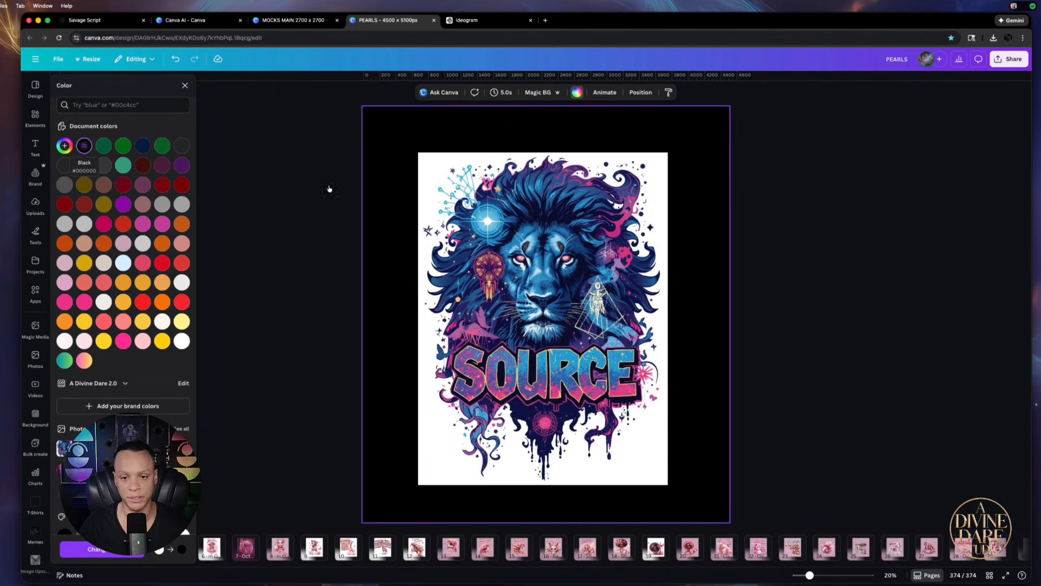
left_click(445, 161)
left_click(444, 93)
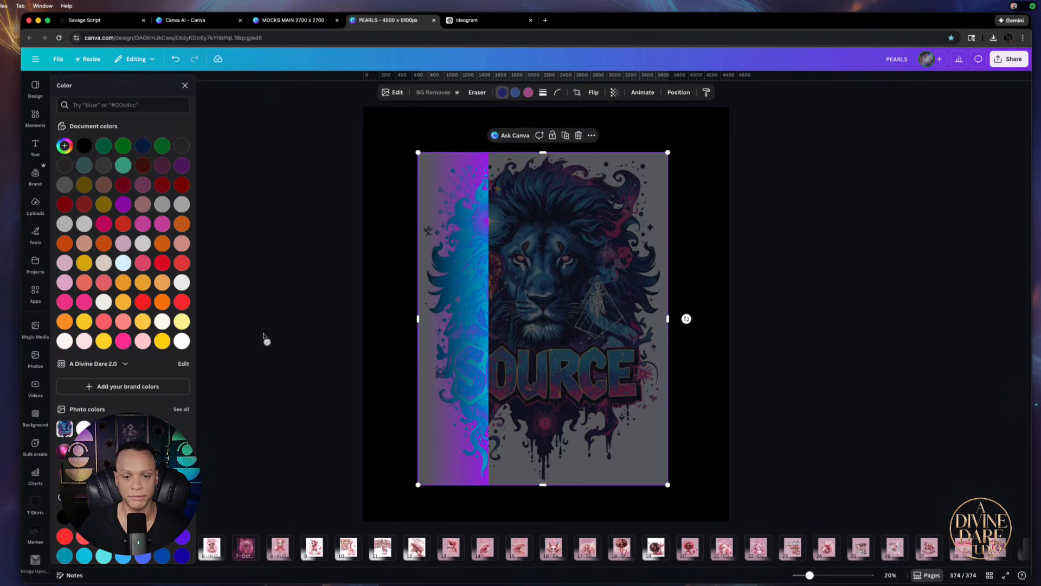
- Test the transparent lion design against dark turquoise, gray, magenta and other page background colors, finishing with white
left_click(103, 147)
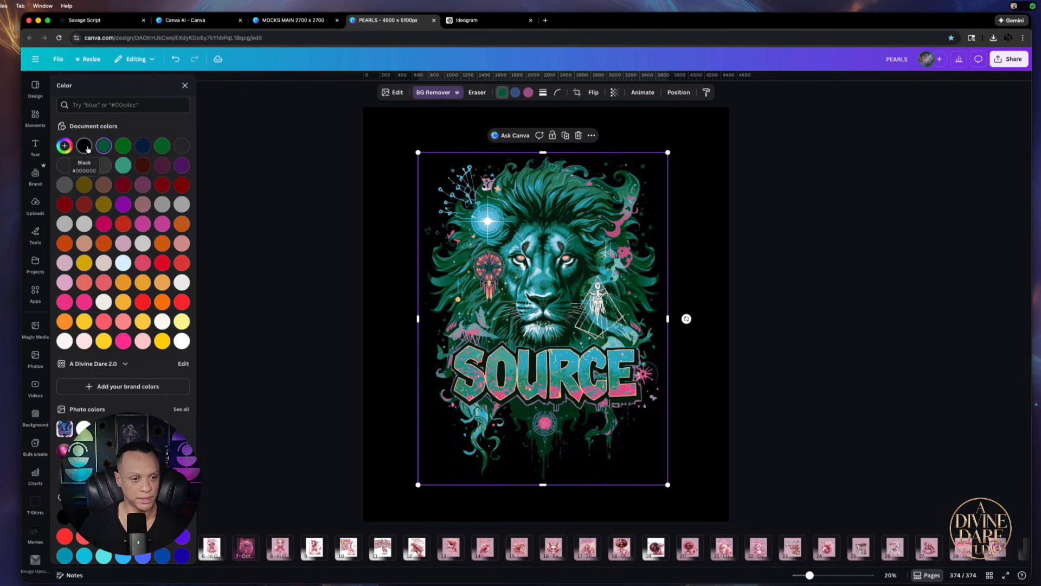
key("super+z")
left_click(477, 122)
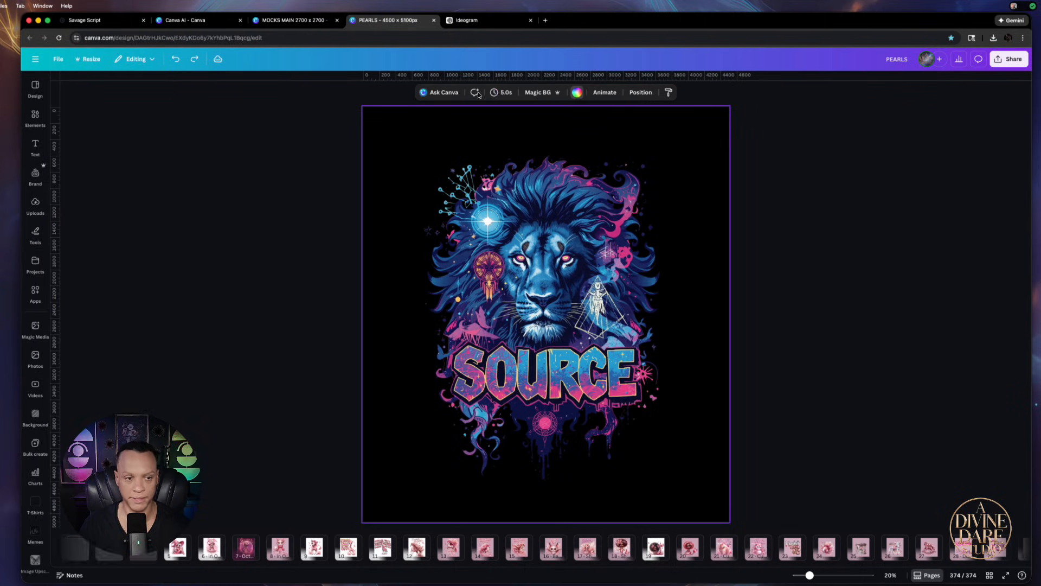
left_click(576, 92)
left_click(105, 147)
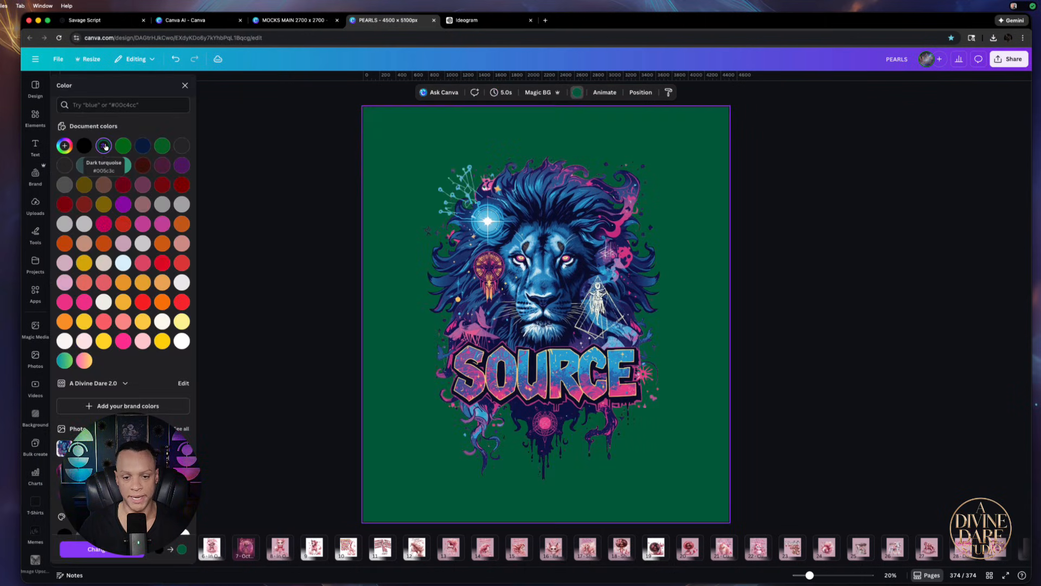
left_click(123, 165)
left_click(144, 204)
left_click(181, 204)
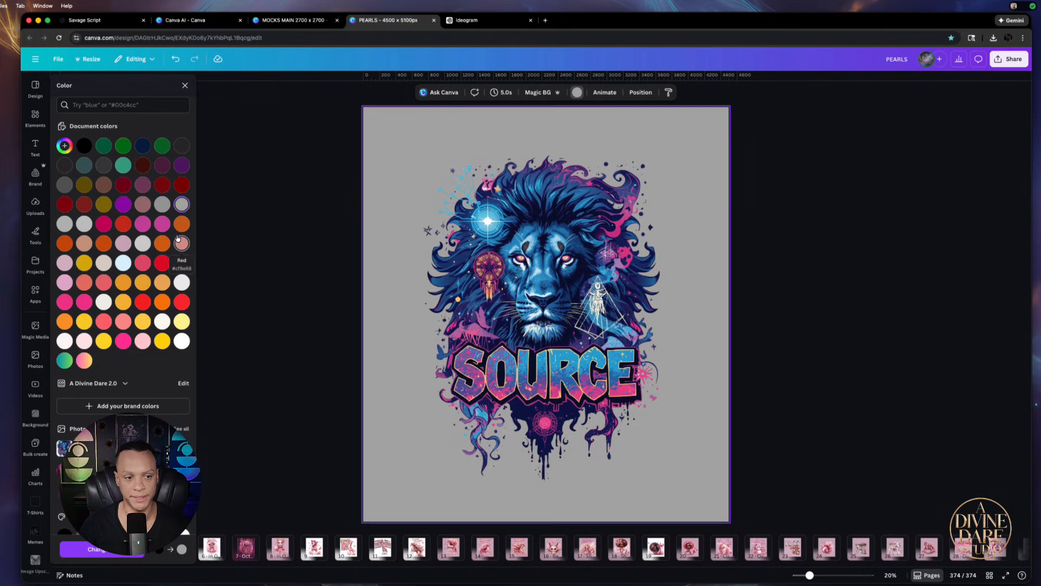
left_click(182, 223)
left_click(182, 263)
left_click(162, 224)
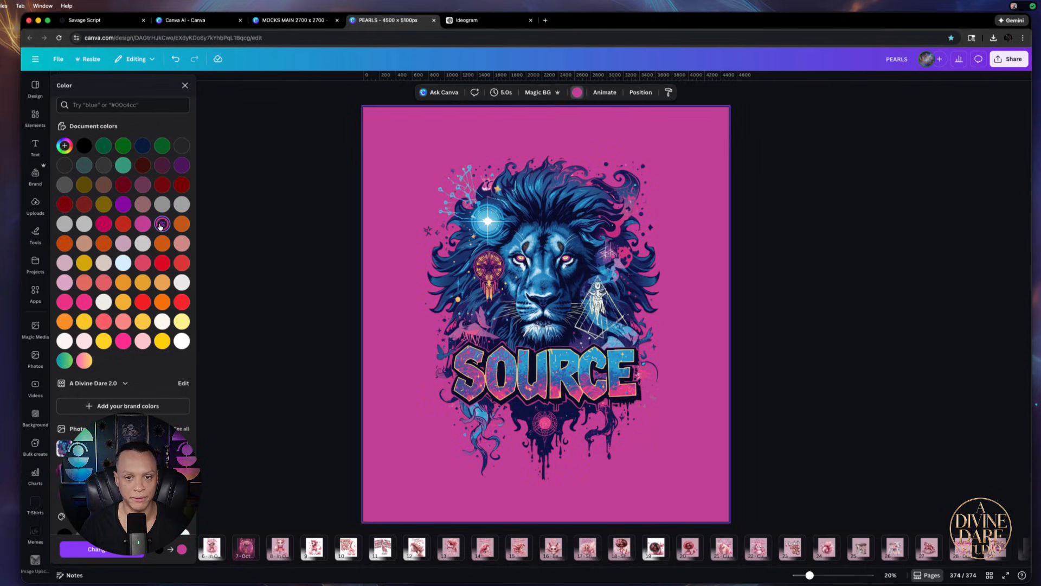
left_click(182, 341)
- Recolor the pink areas of the lion design on the white page to dark navy from its photo colors
left_click(470, 193)
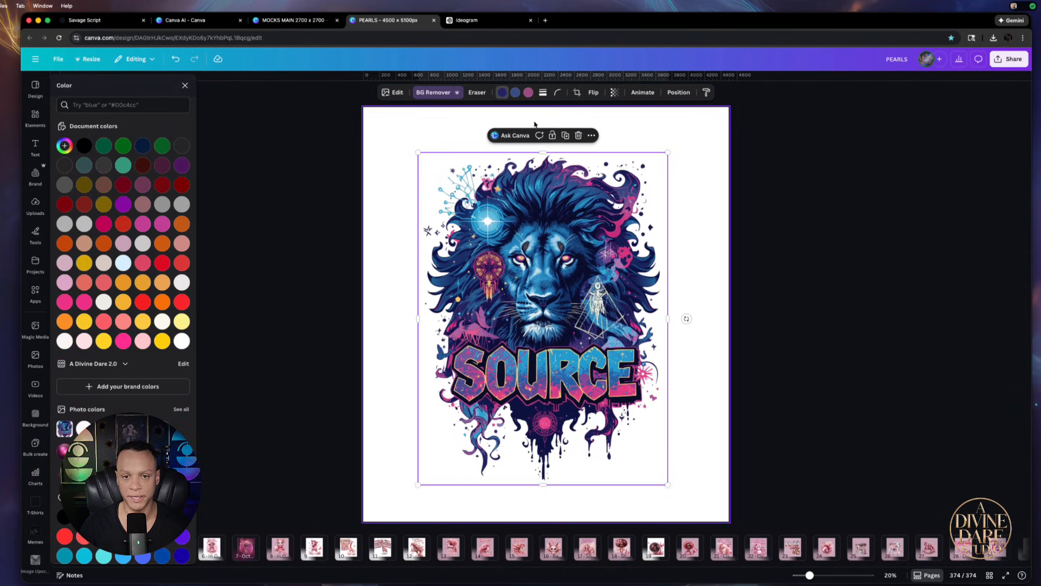
left_click(528, 92)
left_click(103, 429)
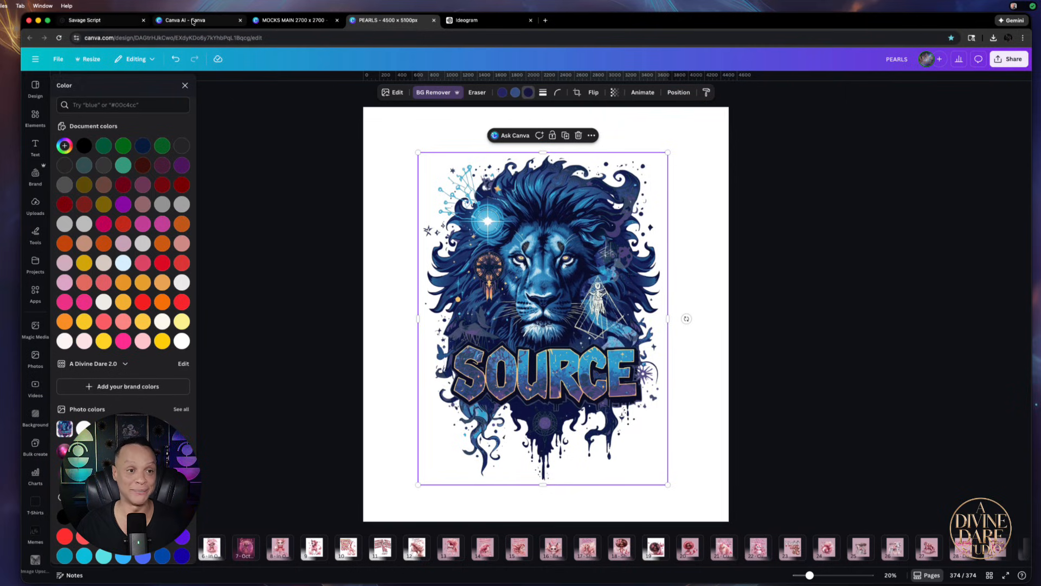
- Switch to the Savage Script generator and replace the custom phrase with "I Am Divine"
left_click(109, 24)
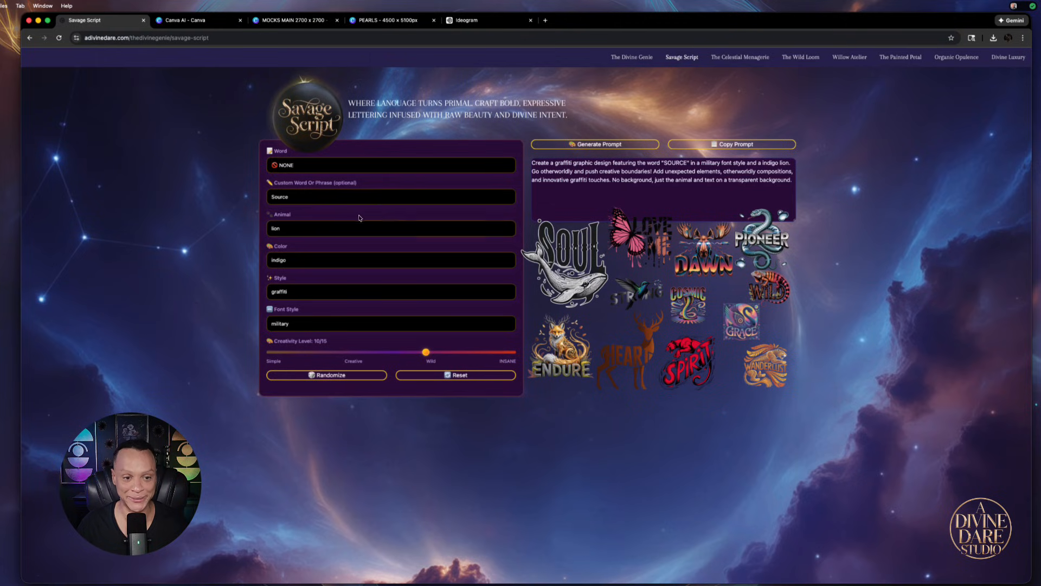
left_click_drag(296, 197, 235, 199)
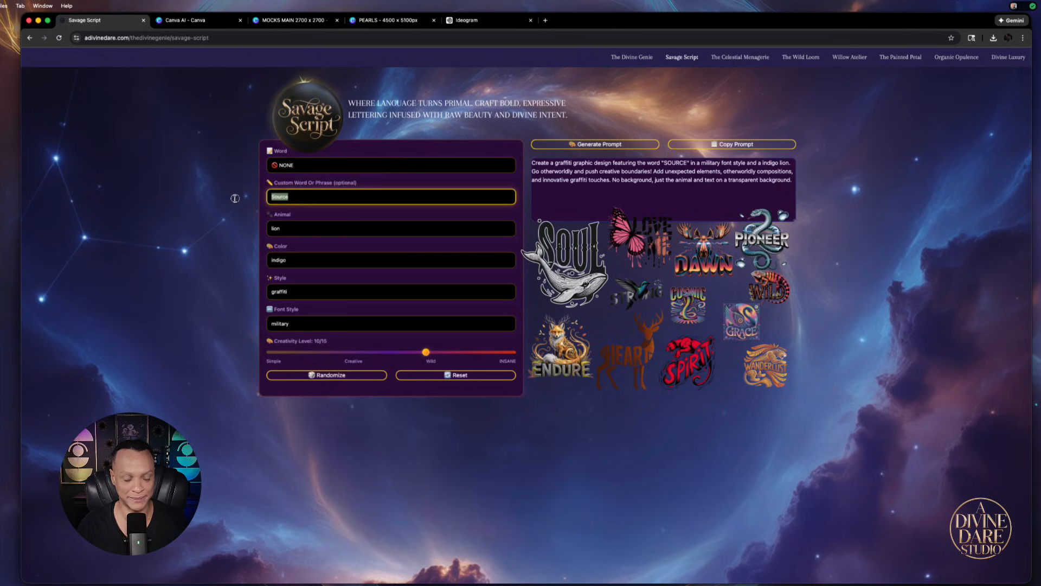
type("I")
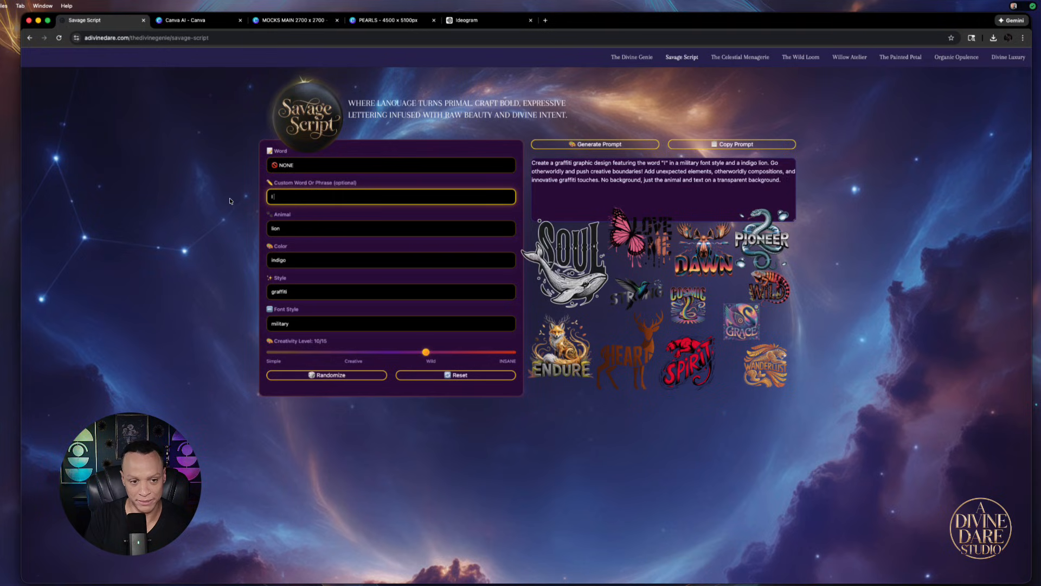
type(" A")
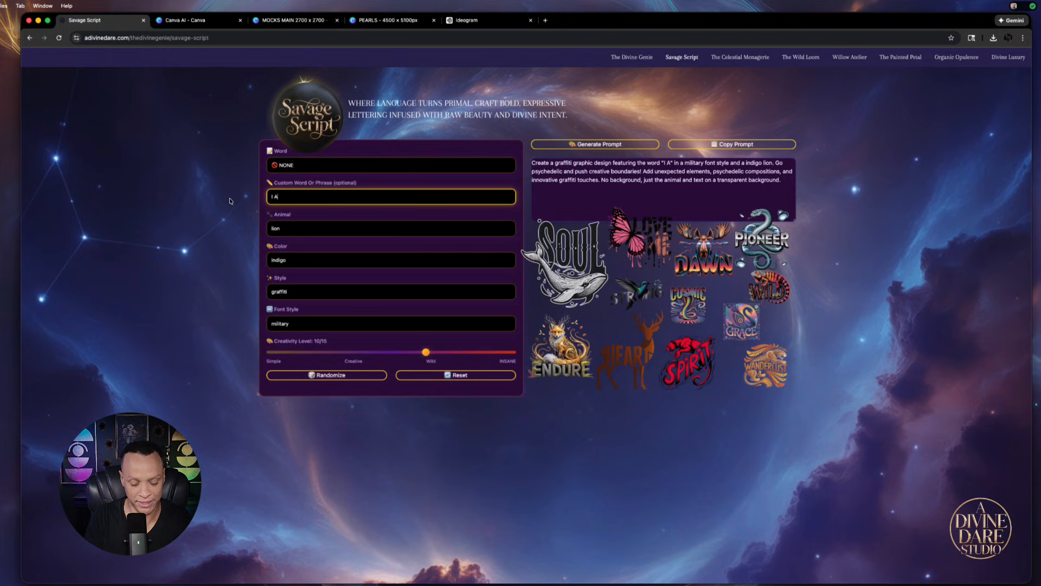
type("m Div")
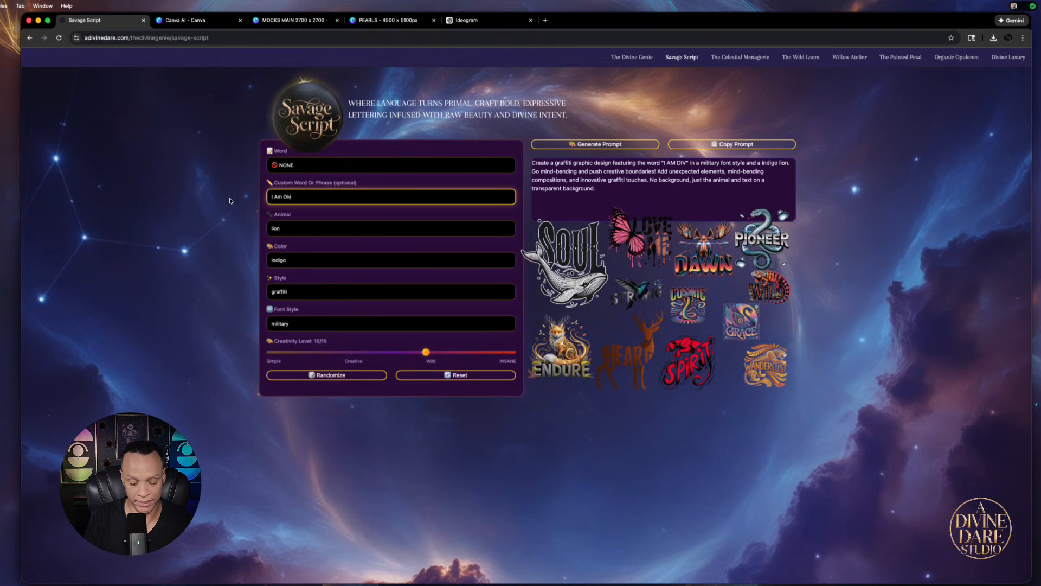
type("ine")
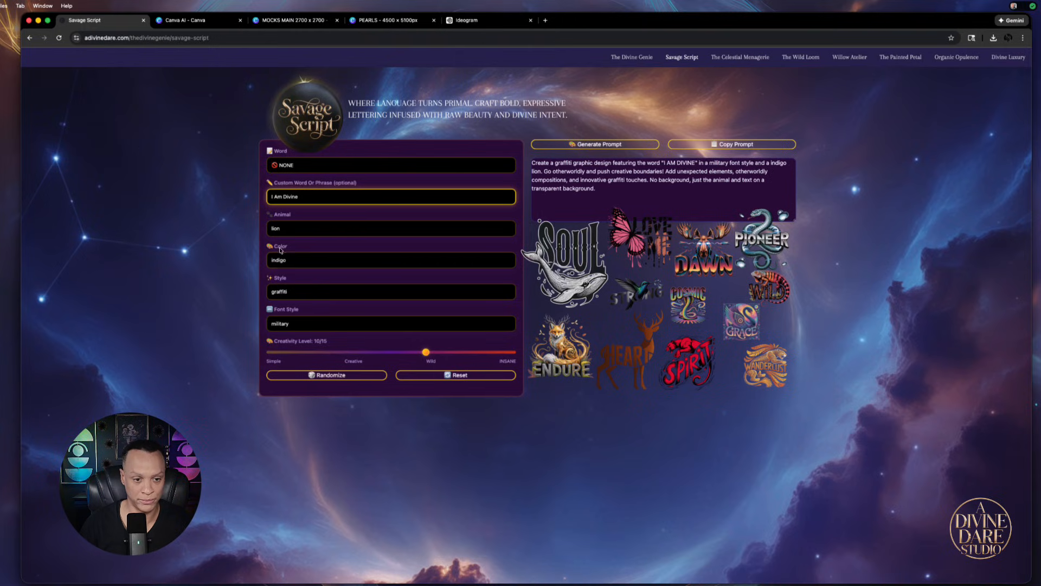
- Set the prompt's animal to falcon and its color to emerald
left_click(287, 228)
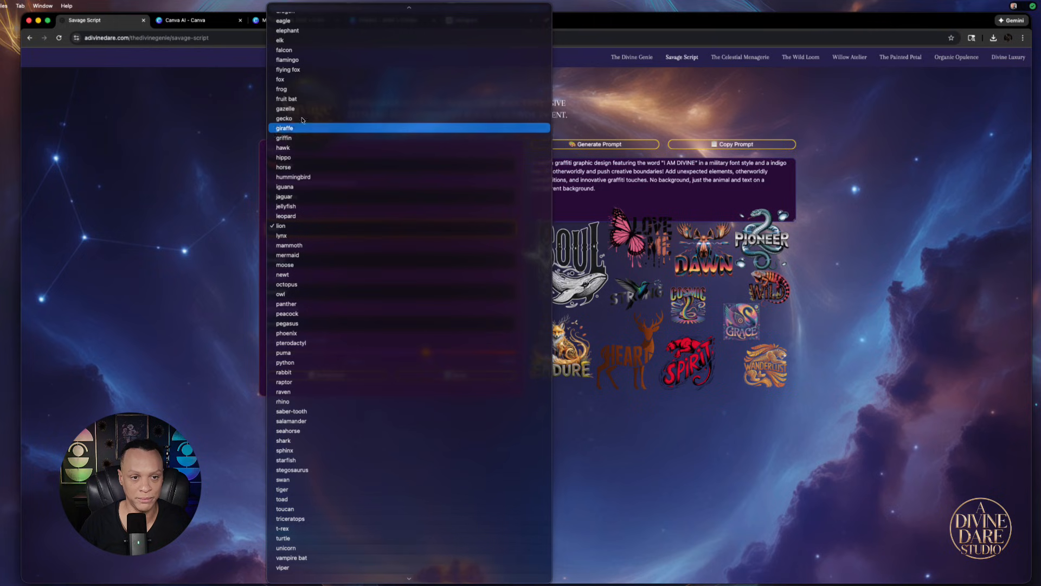
left_click(286, 53)
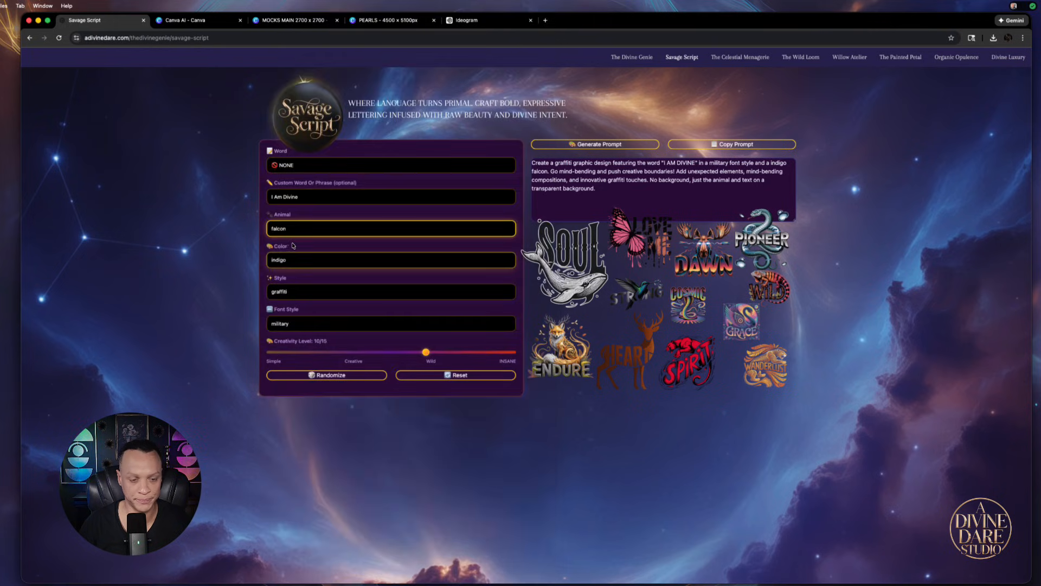
left_click(302, 267)
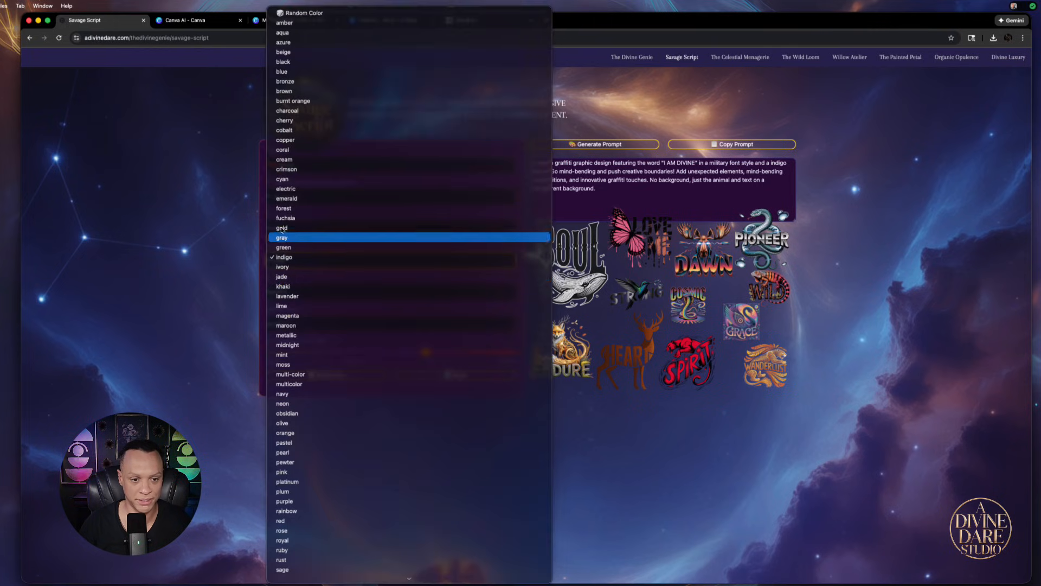
left_click(287, 199)
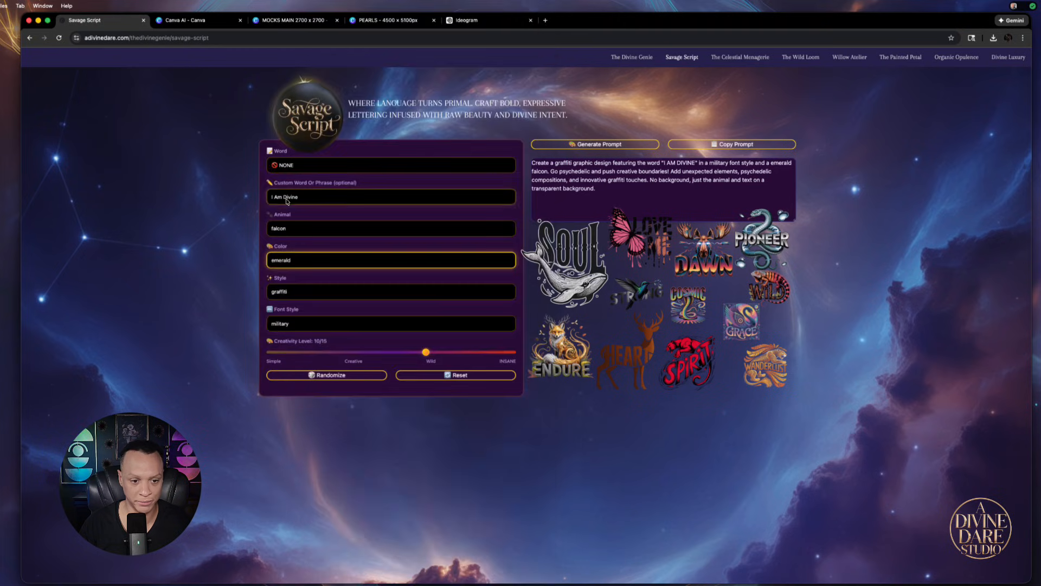
- Set the prompt's style to fantasy, its font style to futuristic and the creativity level to 7/15
left_click(292, 292)
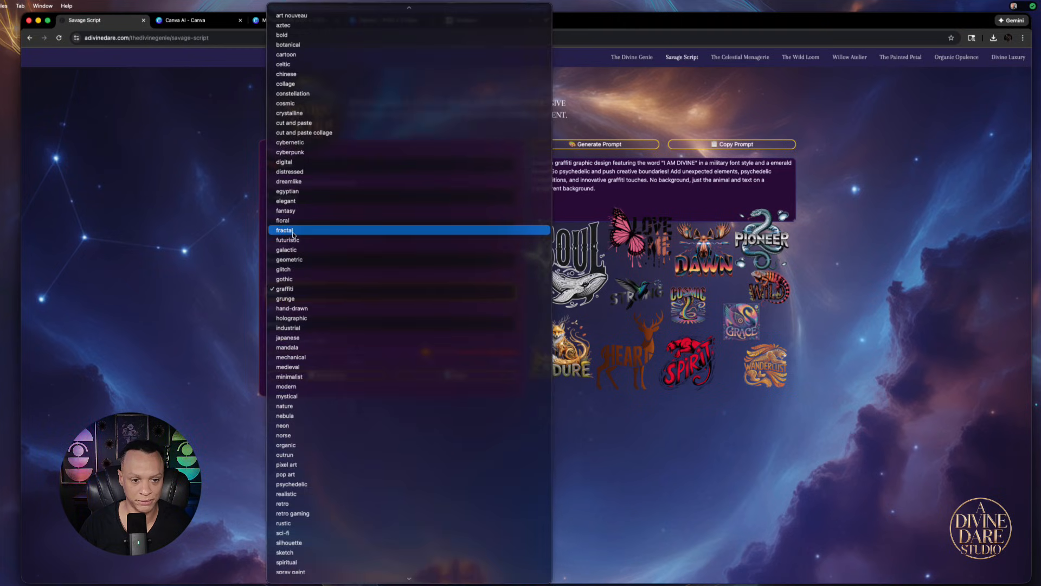
left_click(288, 212)
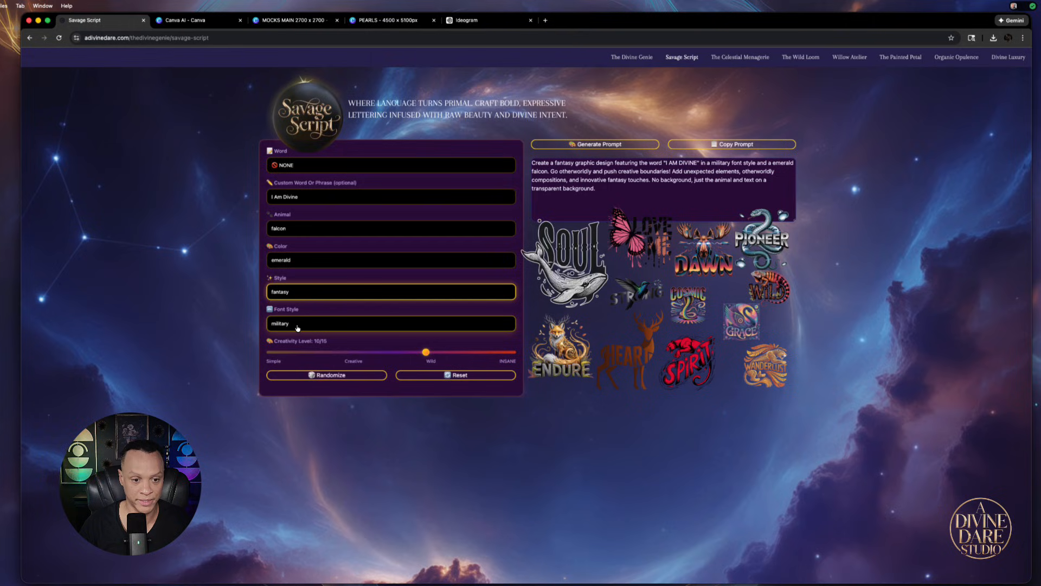
left_click(297, 328)
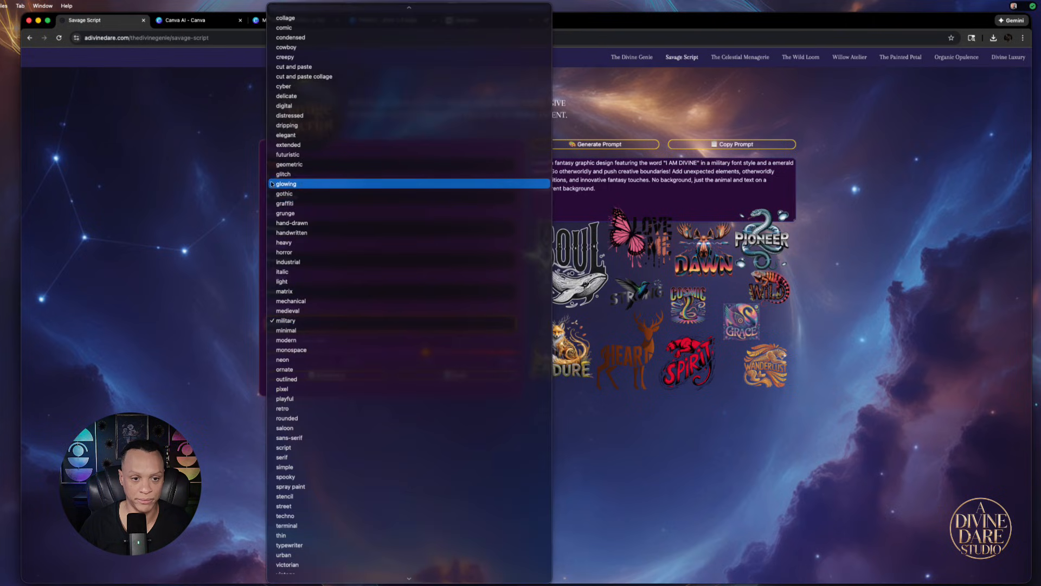
left_click(285, 156)
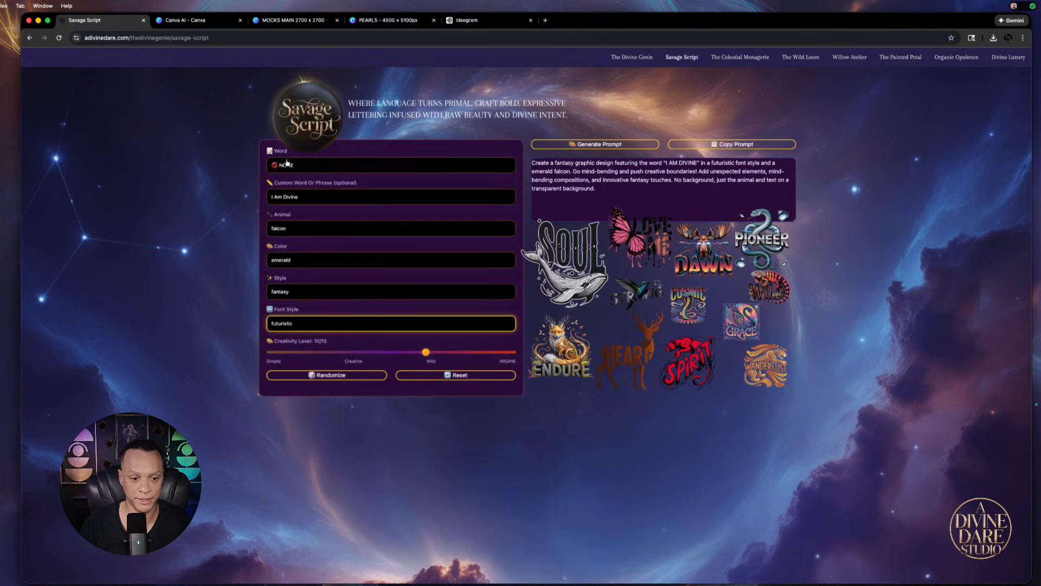
left_click_drag(429, 355, 374, 354)
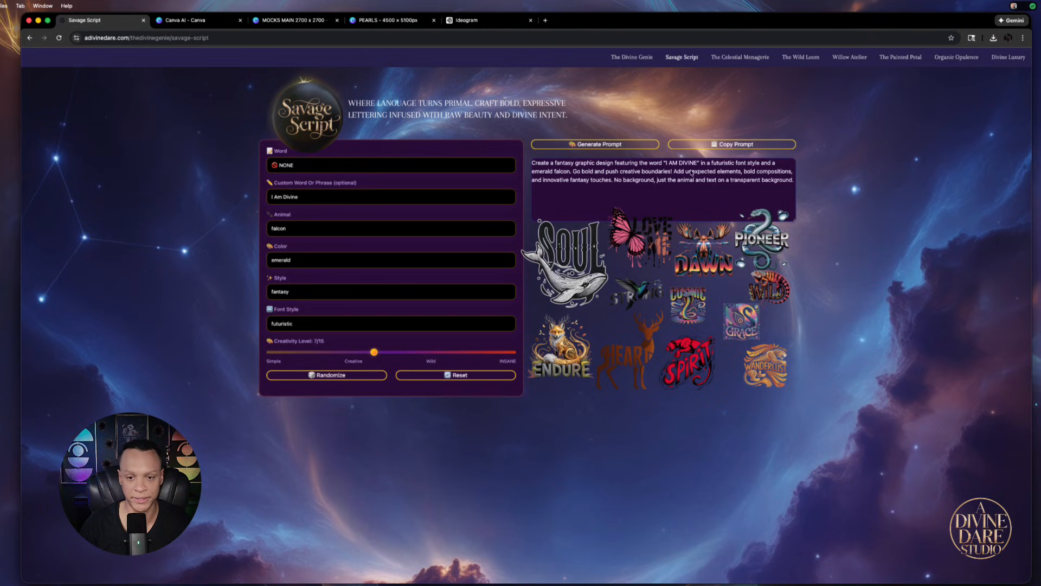
- Copy the "I AM DIVINE" falcon prompt and generate images from it in Canva AI at 3:4
left_click(704, 141)
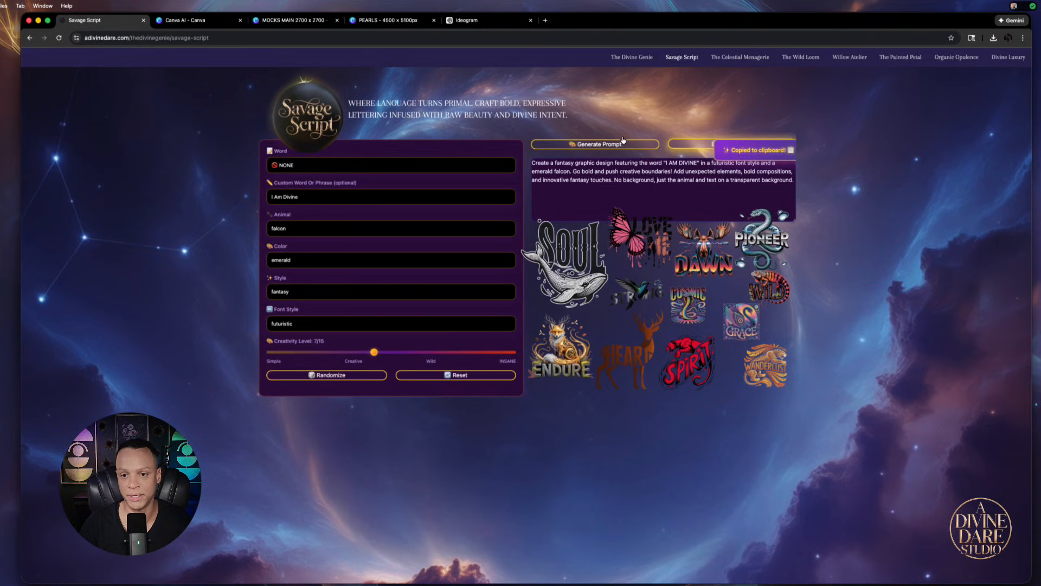
key("ctrl+Tab")
left_click(982, 103)
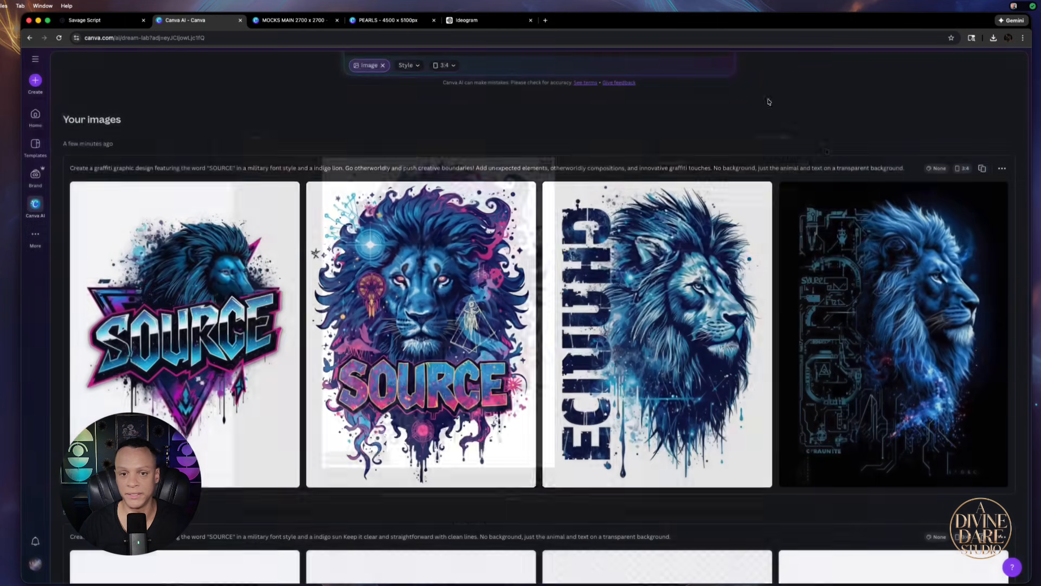
scroll(446, 170, "up", 3)
right_click(424, 147)
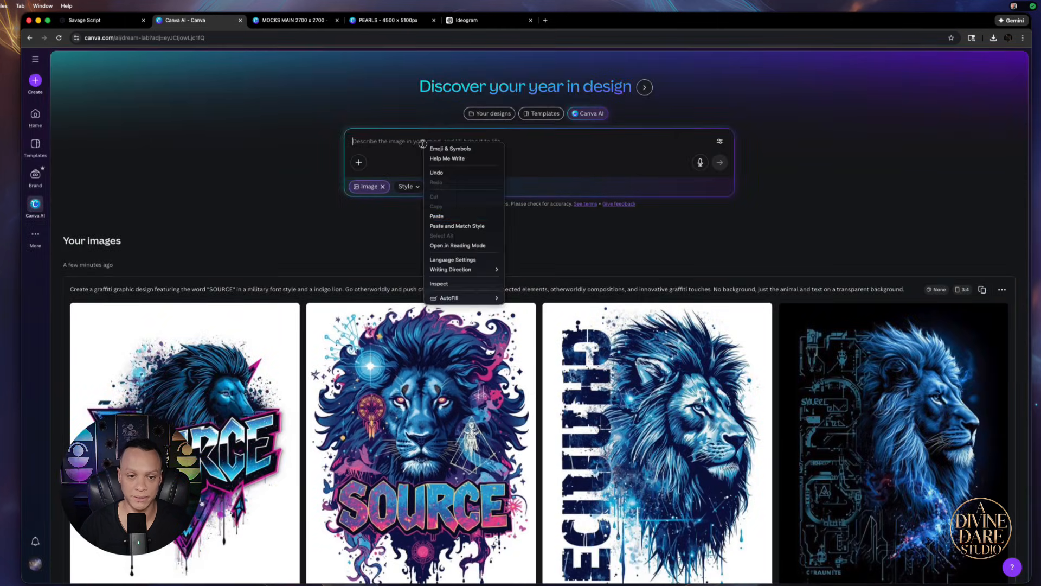
left_click(450, 215)
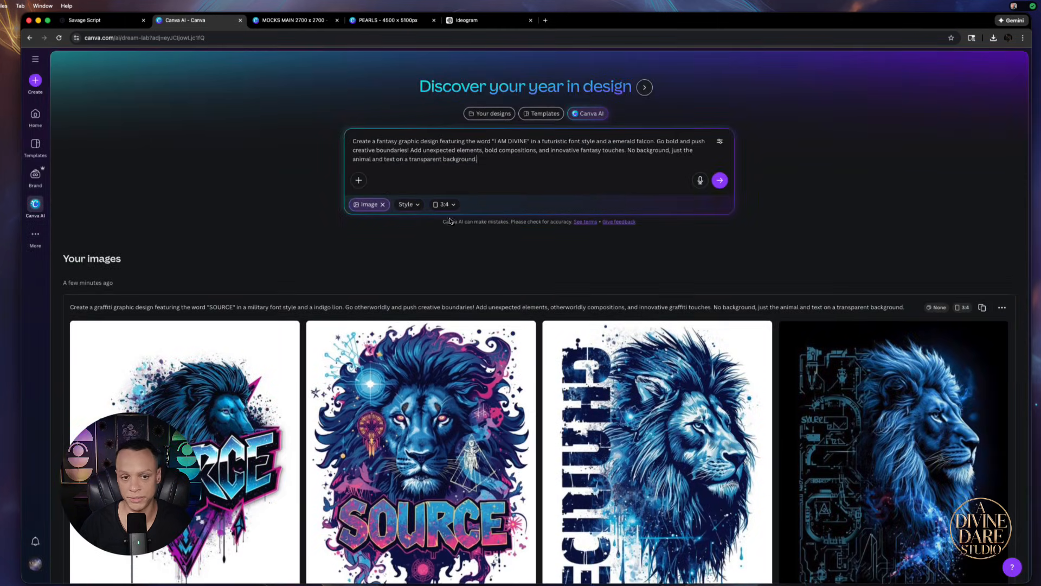
left_click(725, 185)
- Preview the first two generated falcon images, the metallic one and the one on a checkered background, in enlarged view
scroll(474, 346, "down", 3)
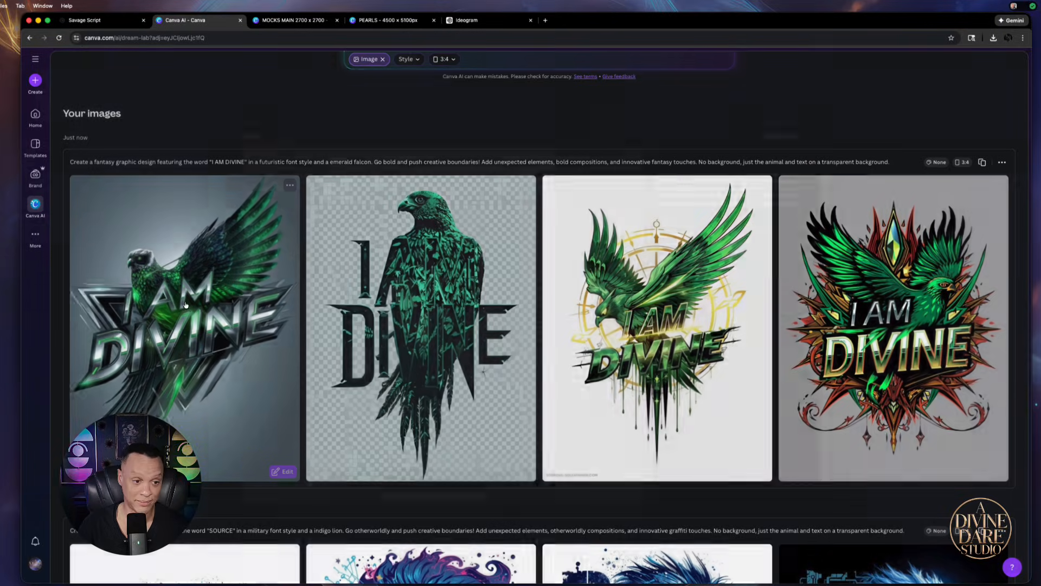
left_click(185, 303)
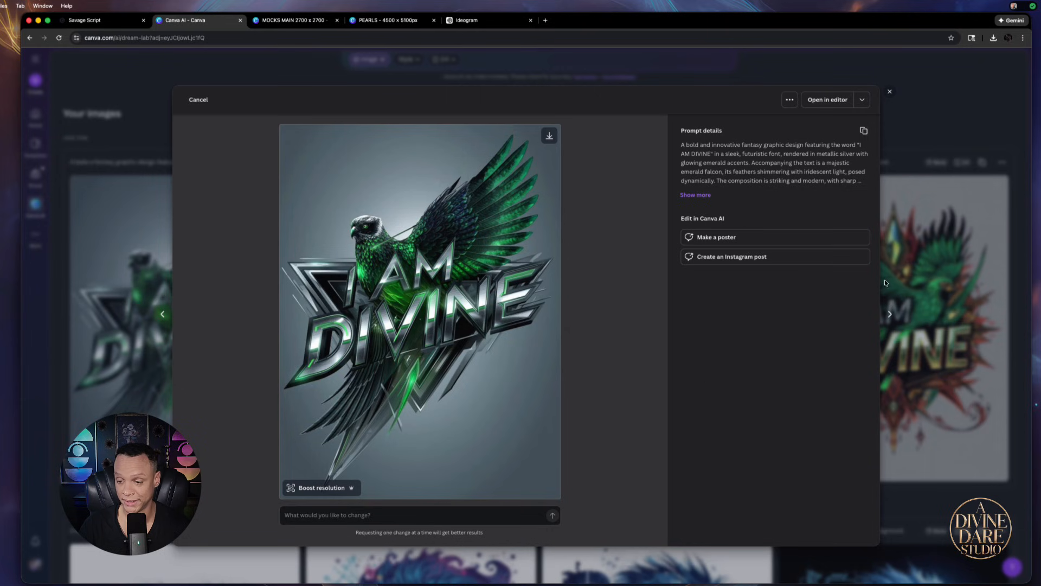
left_click(960, 274)
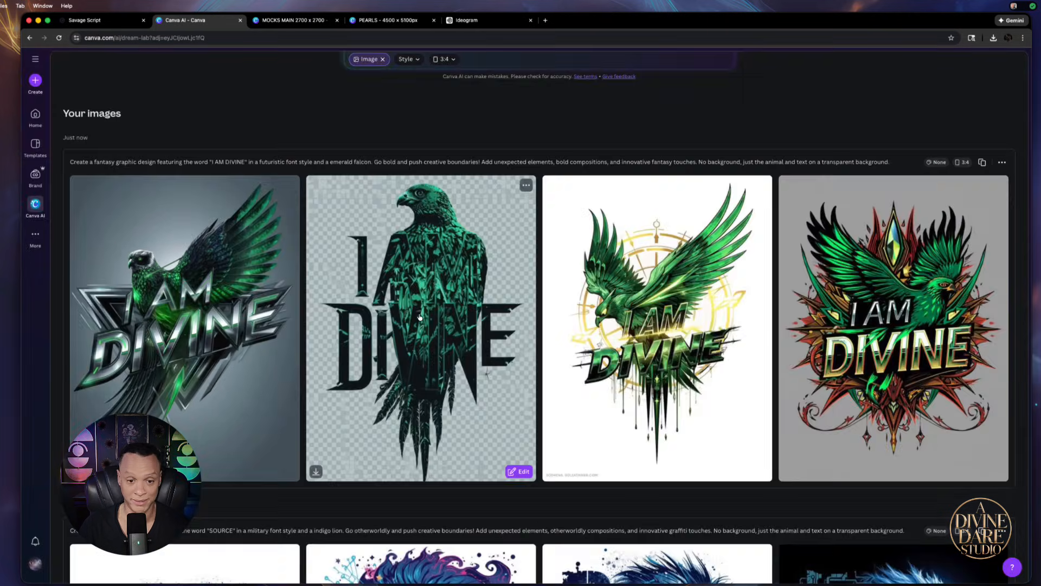
left_click(419, 317)
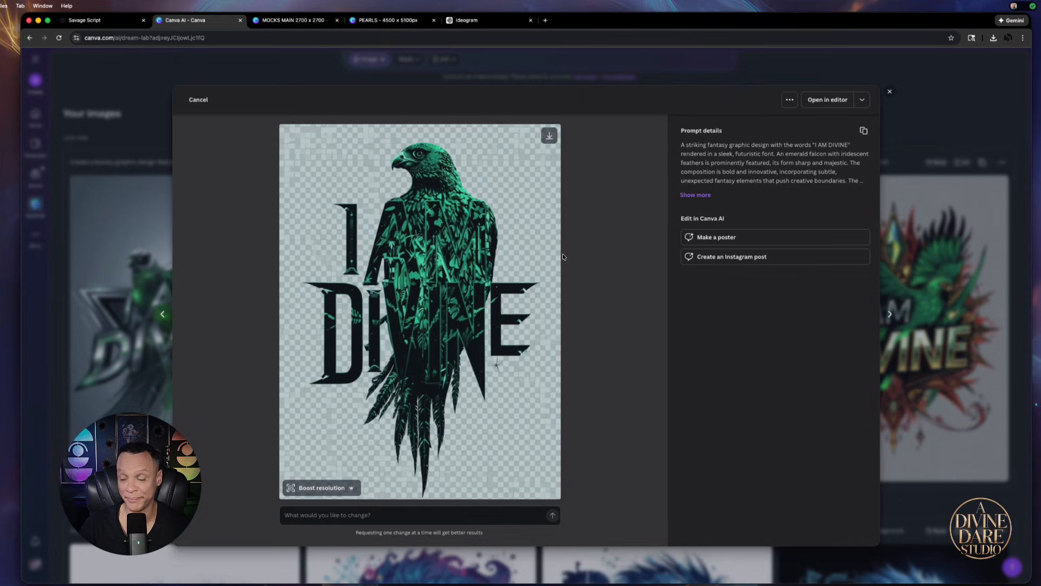
left_click(968, 255)
- Download the green and gold falcon image on the white background, and preview the fourth image on gray
left_click(631, 319)
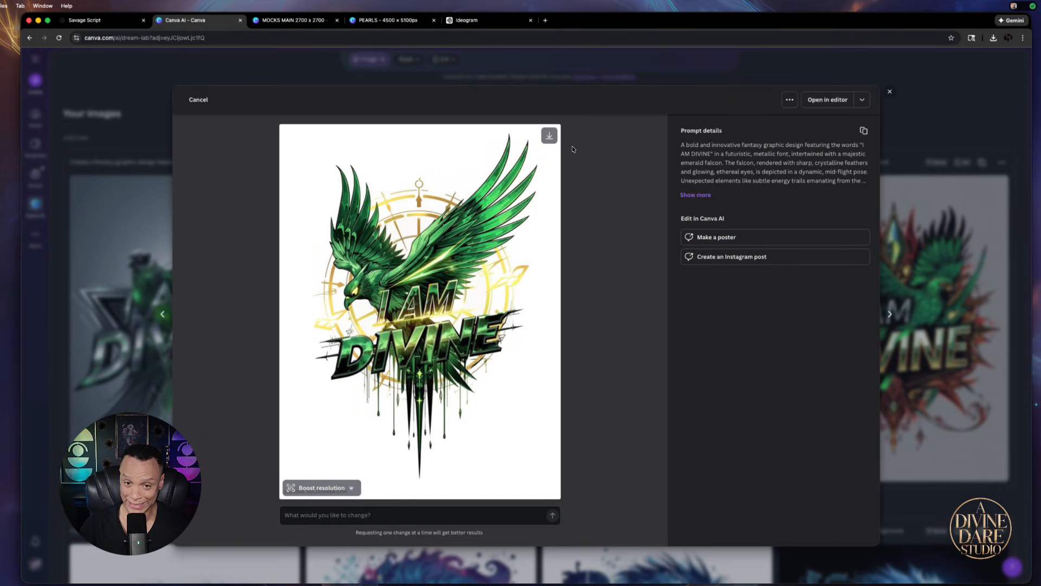
left_click(549, 137)
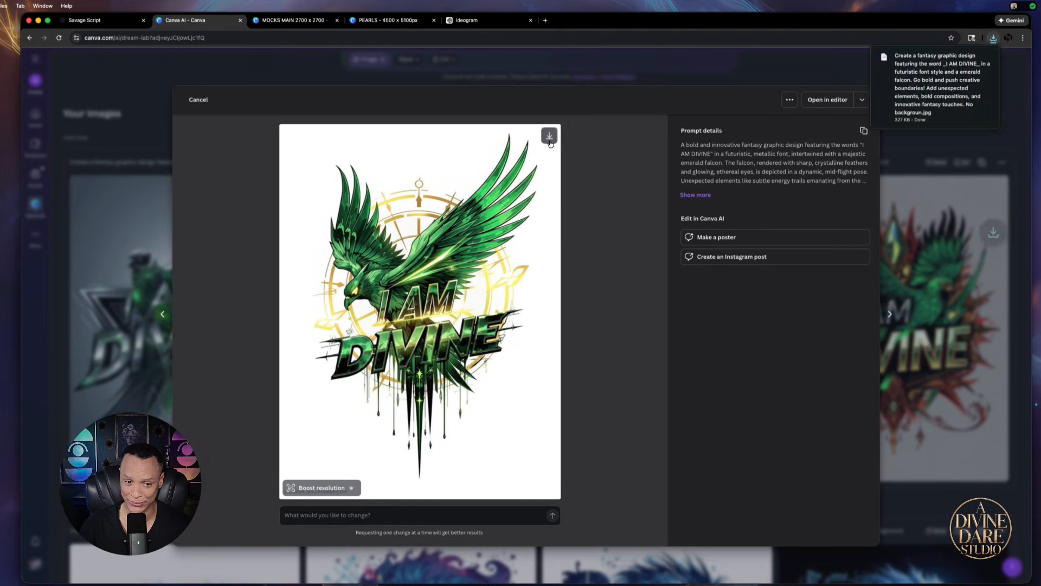
left_click(1010, 293)
left_click(930, 299)
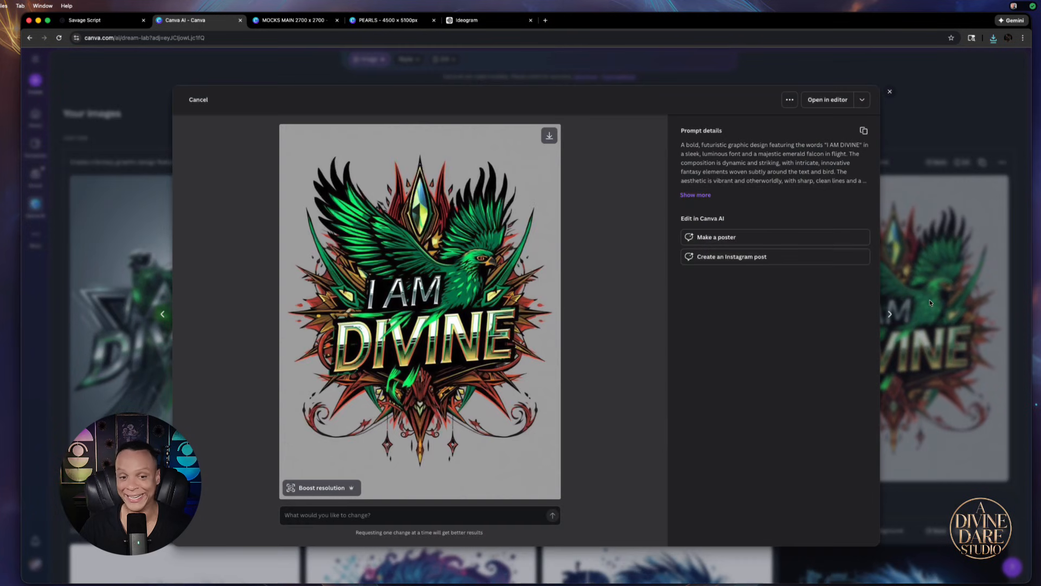
left_click(933, 352)
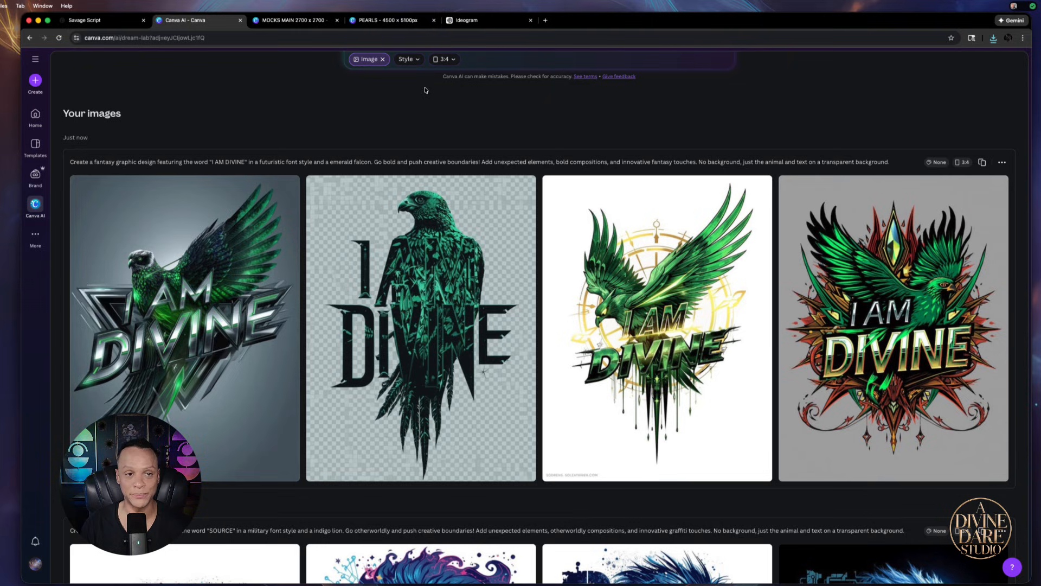
- In the MOCKS MAIN design, replace the lion graphic on the black T-shirt with the downloaded falcon image and remove its background
left_click(289, 22)
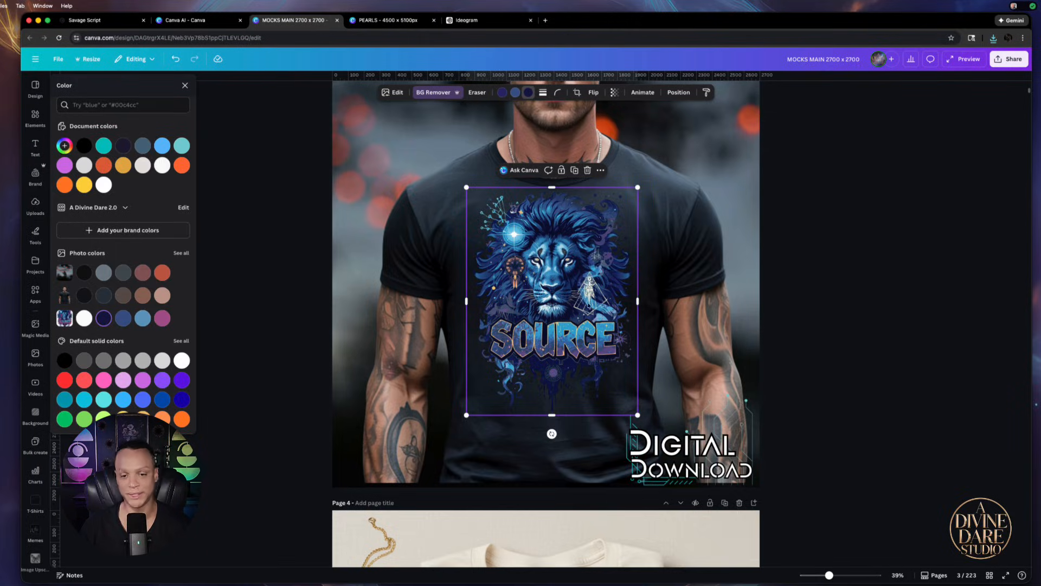
key("Delete")
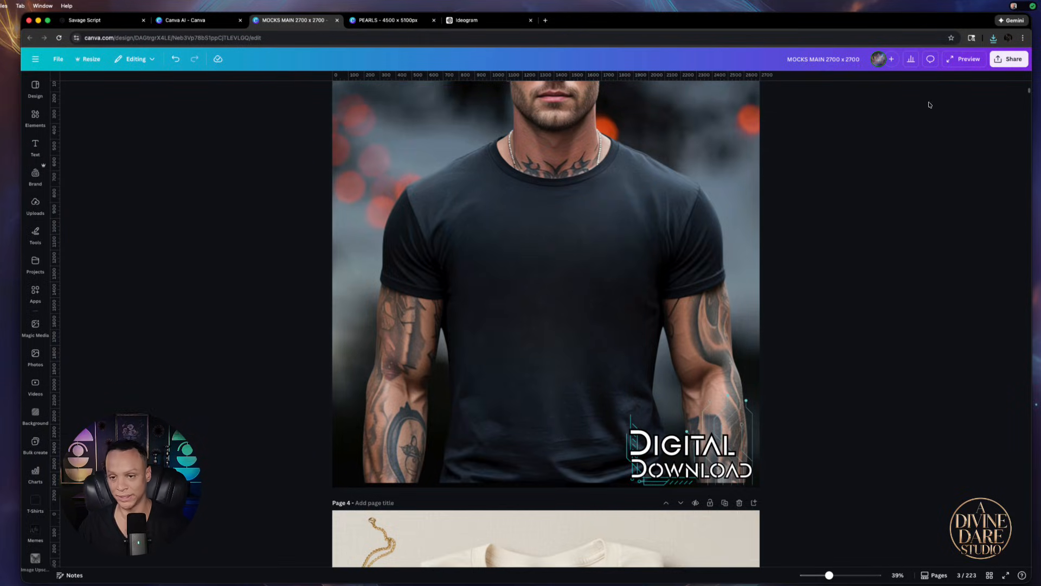
left_click(993, 38)
left_click(553, 285)
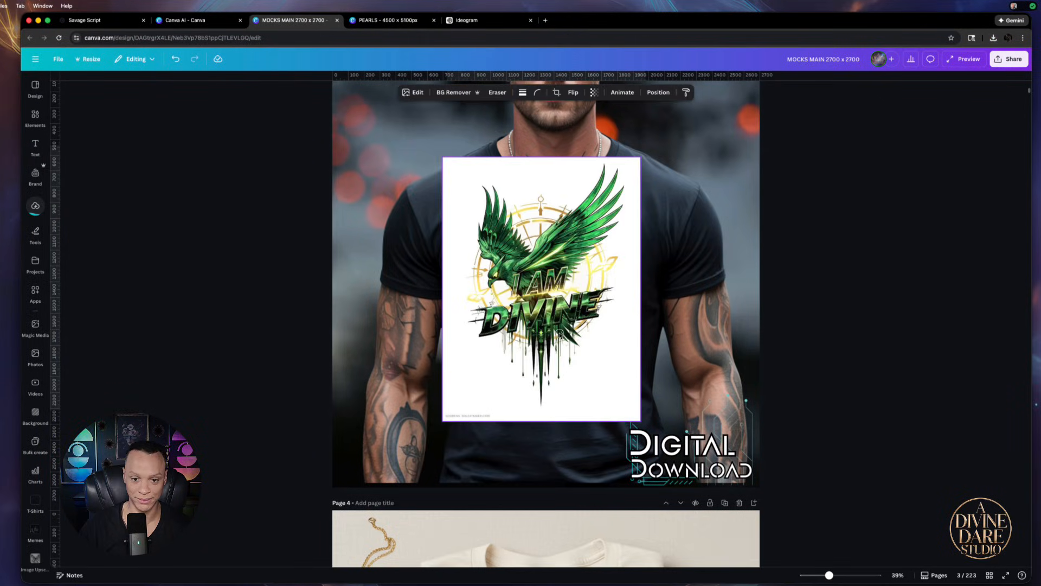
left_click(454, 92)
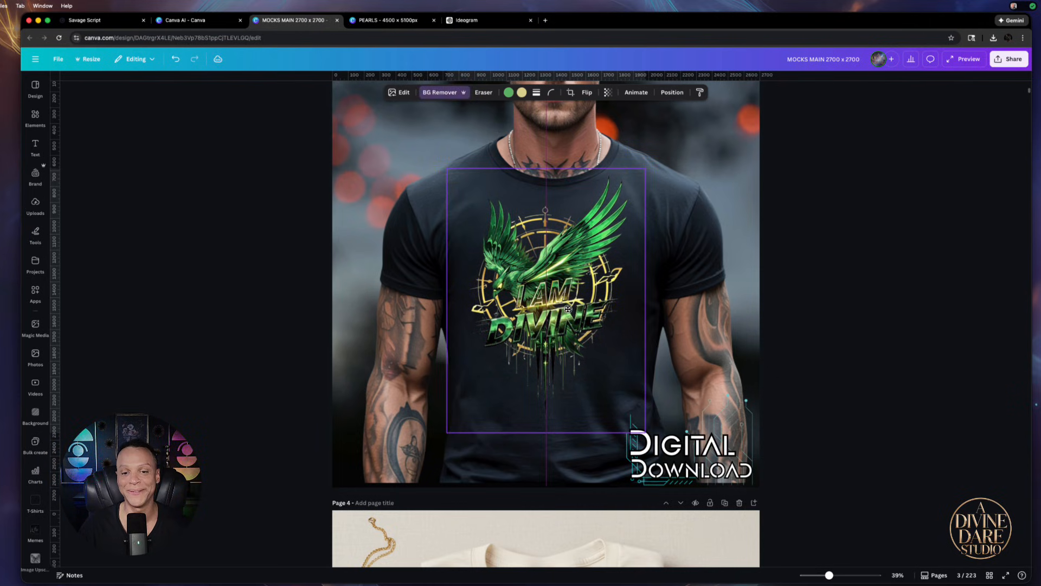
- Recolor the falcon graphic's yellow-gold areas to near-black from its photo colors, and slightly extend the graphic's lower edge
left_click(525, 95)
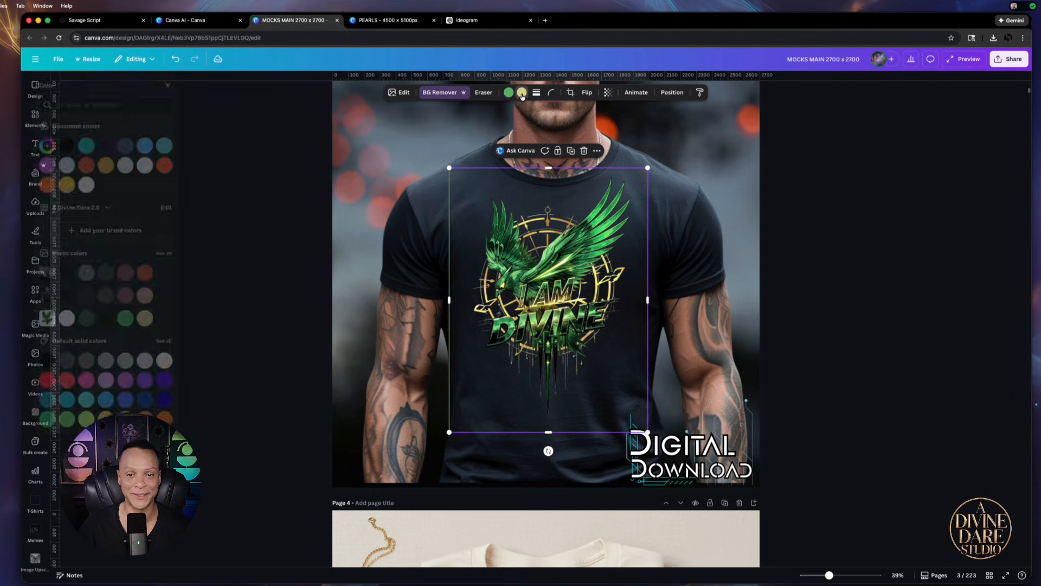
left_click(123, 319)
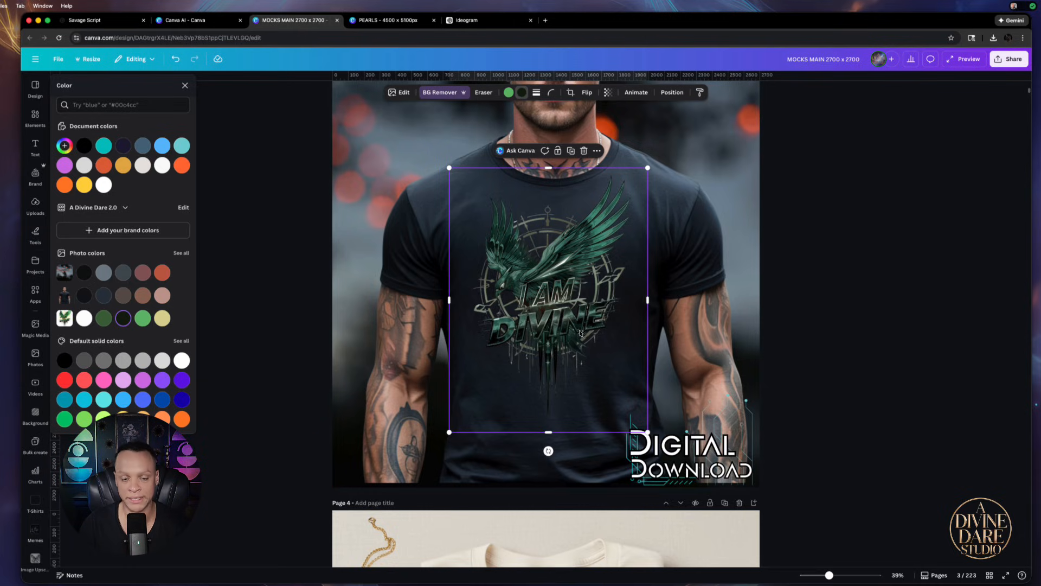
left_click_drag(546, 435, 538, 435)
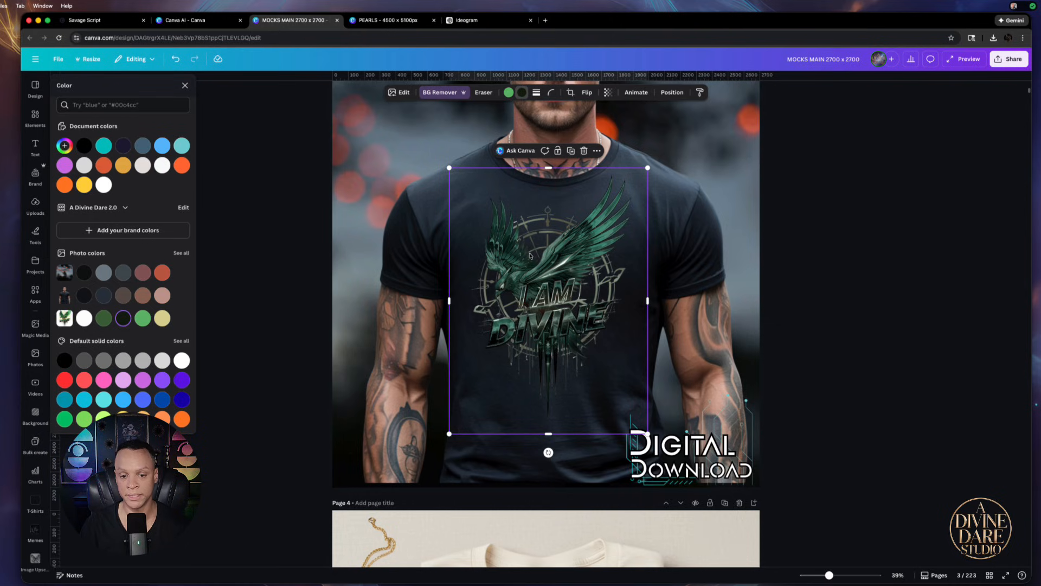
- Replace the "ALL I DO IS WIN" graphic on page 1's white T-shirt with the downloaded falcon image and remove its background
scroll(530, 255, "up", 10)
scroll(530, 255, "up", 6)
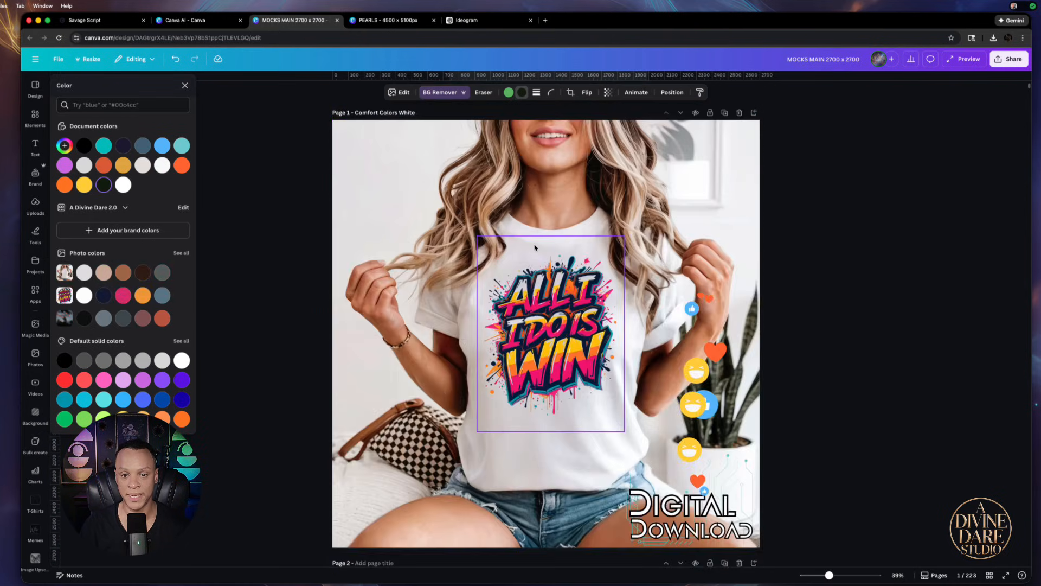
left_click(538, 299)
key("Delete")
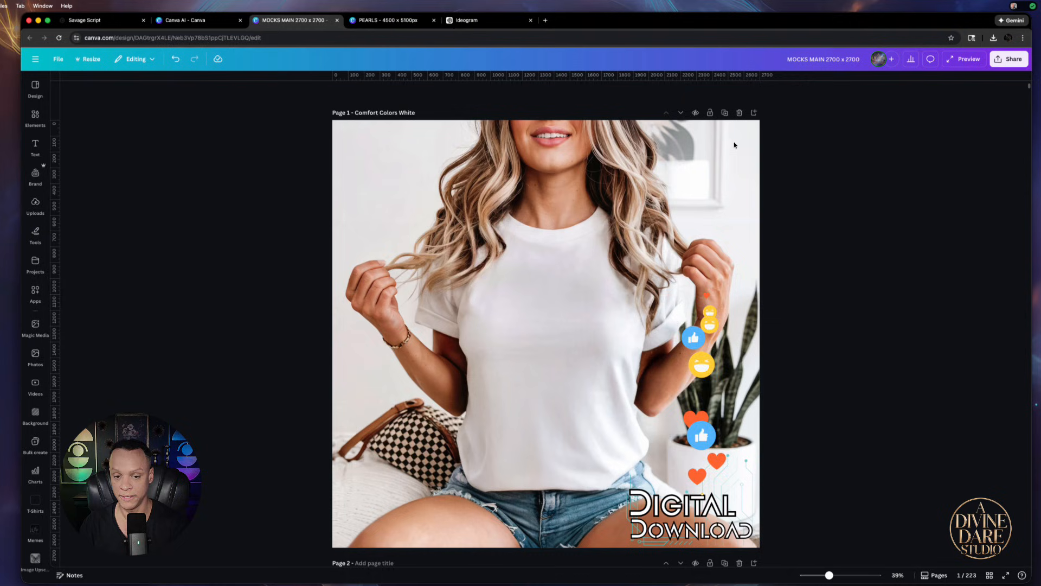
left_click(993, 38)
left_click_drag(917, 87, 568, 323)
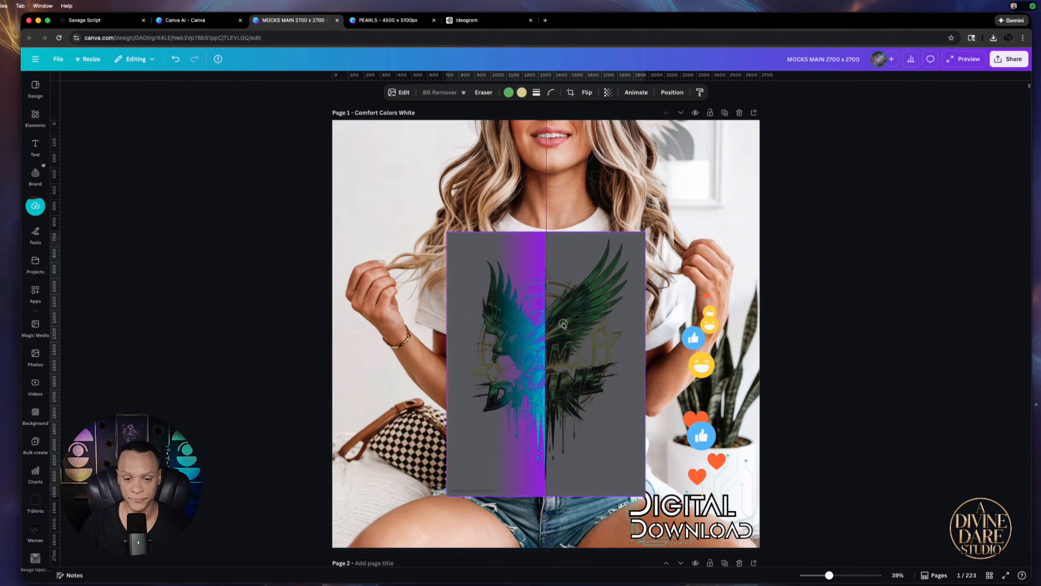
- Scale the falcon graphic down proportionally and center it on the chest of the white T-shirt
left_click_drag(643, 224, 611, 258)
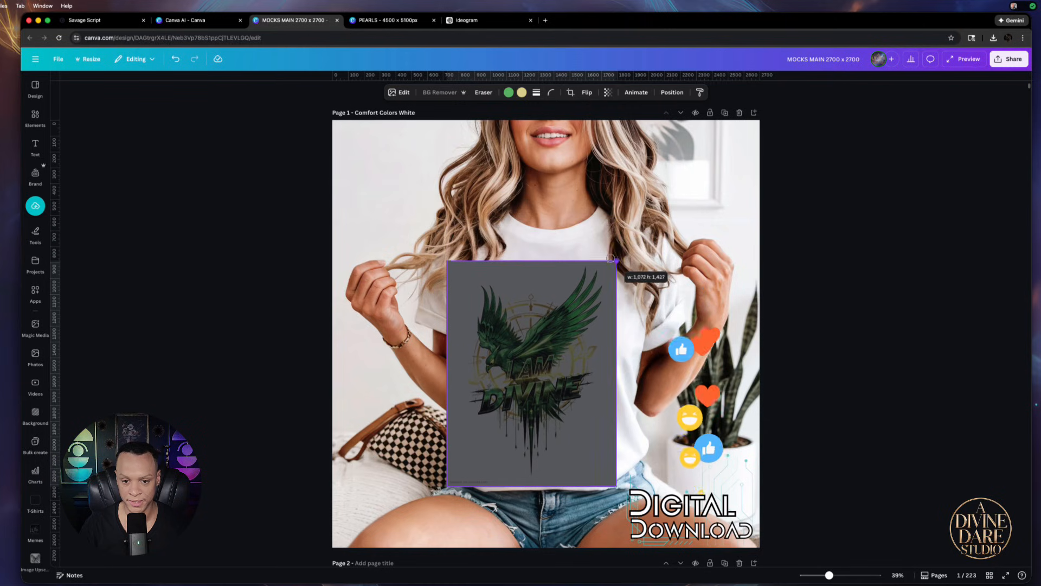
left_click_drag(555, 345, 563, 313)
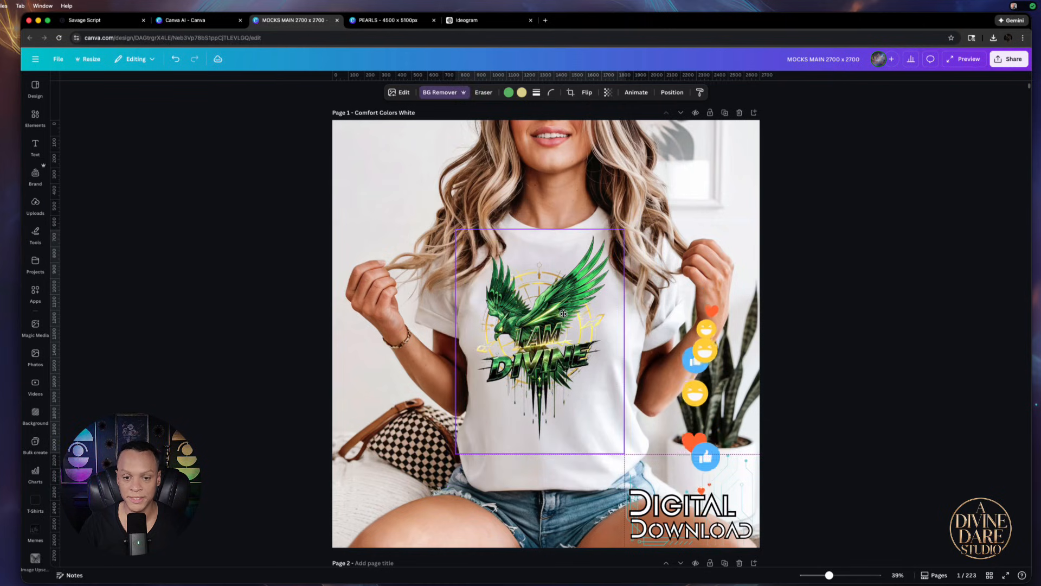
left_click_drag(623, 229, 614, 243)
left_click_drag(570, 315, 578, 309)
- Recolor the green areas of the falcon graphic on the white T-shirt to pink from the default solid colors
left_click(508, 92)
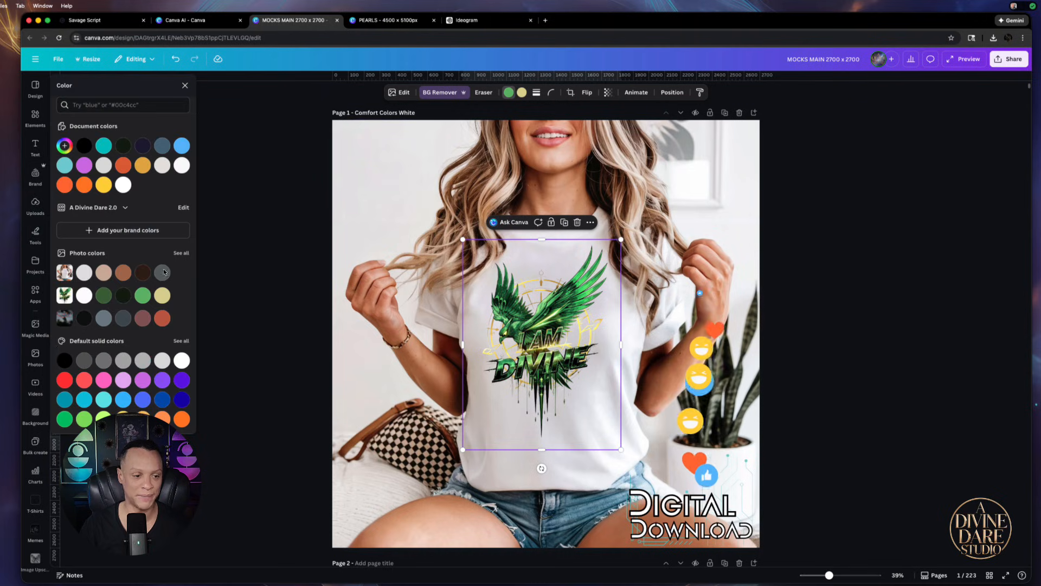
left_click(104, 380)
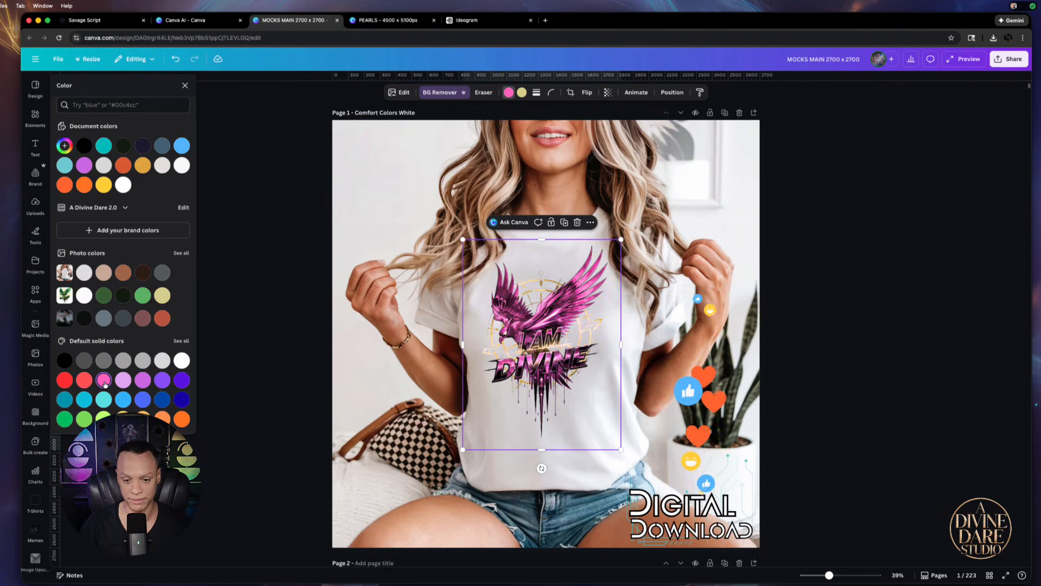